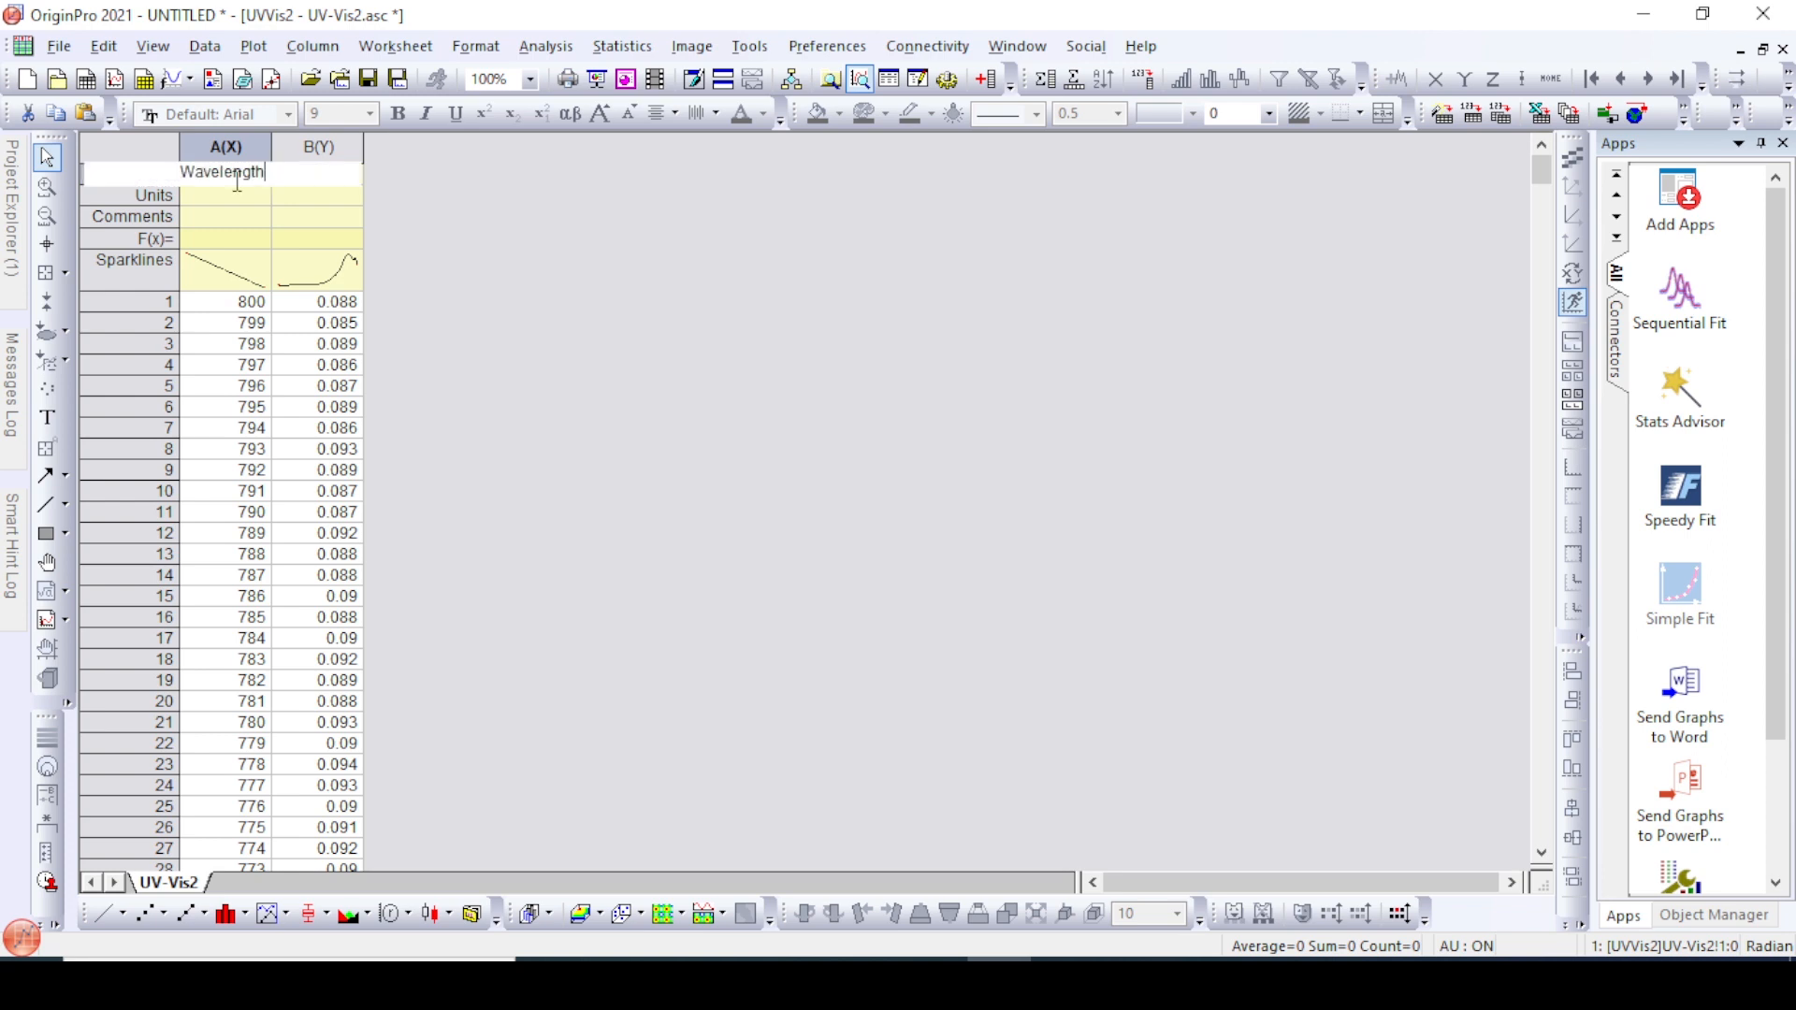
# Confirm Wavelength as the long name of column A and enter Absorbance as the long name of column B
pyautogui.press('Return')
pyautogui.press('Up')
pyautogui.press('Right')
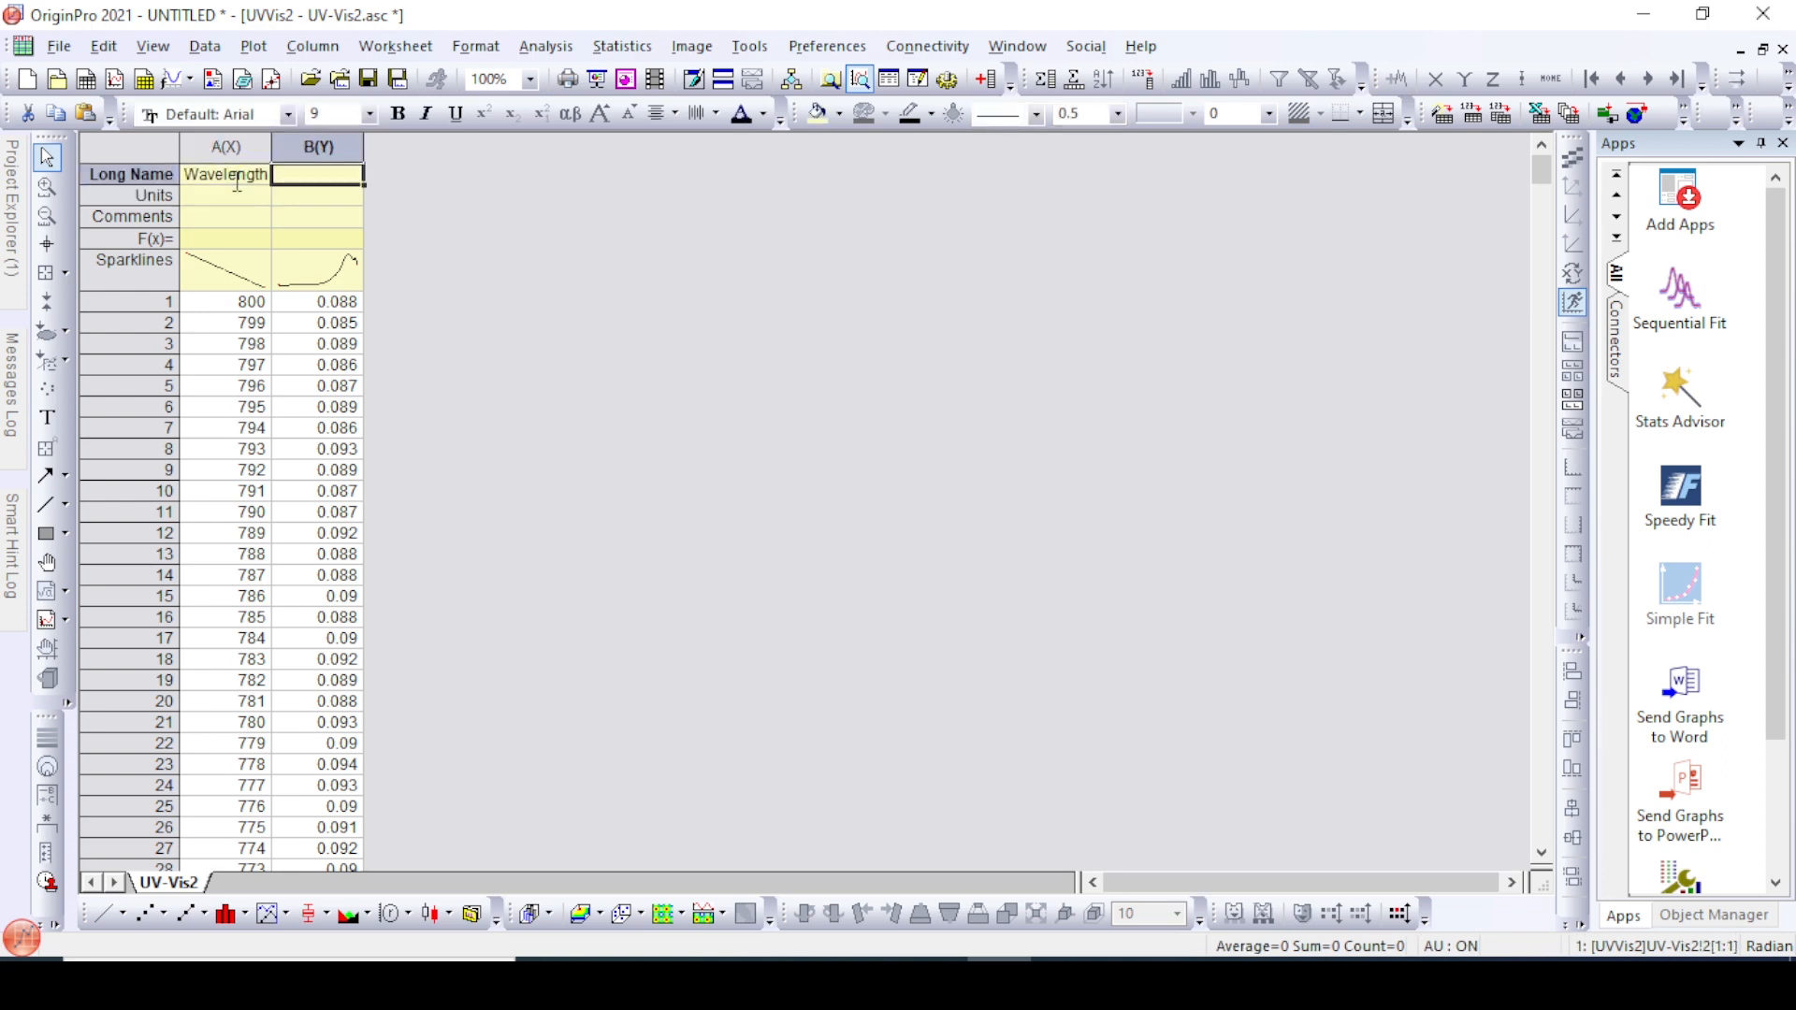
pyautogui.write('Absorbance')
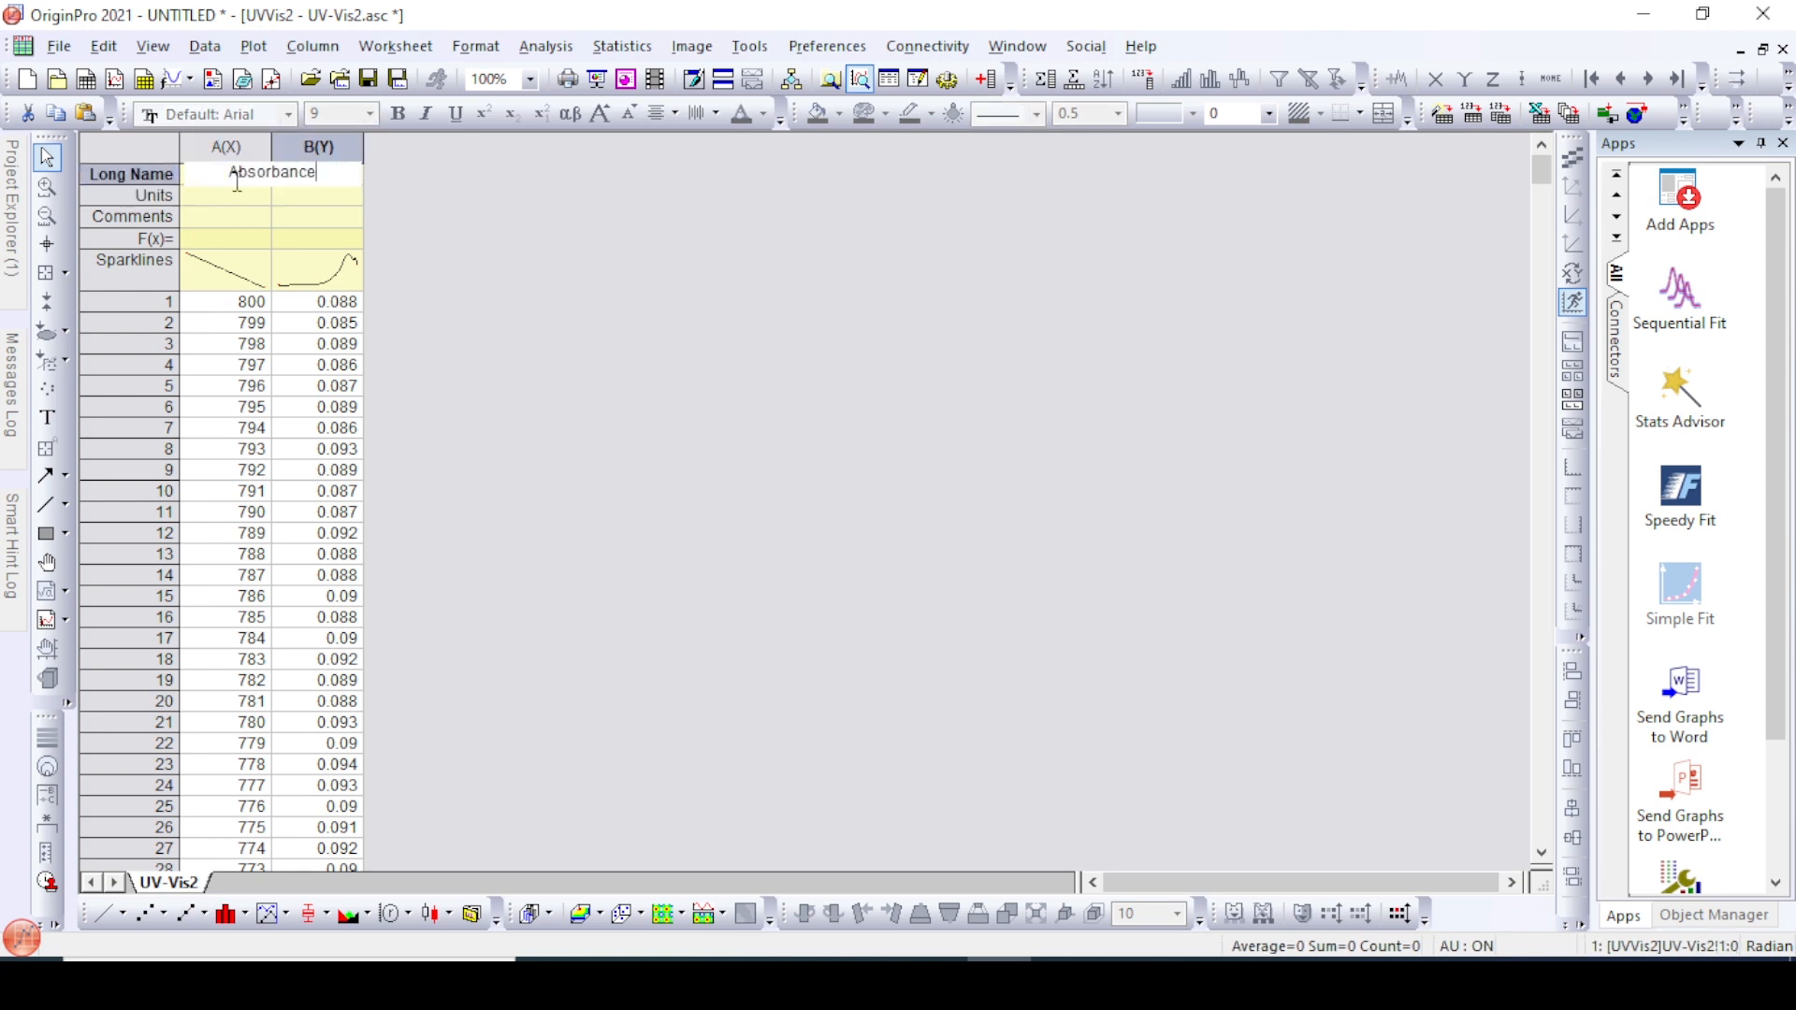
pyautogui.press('Return')
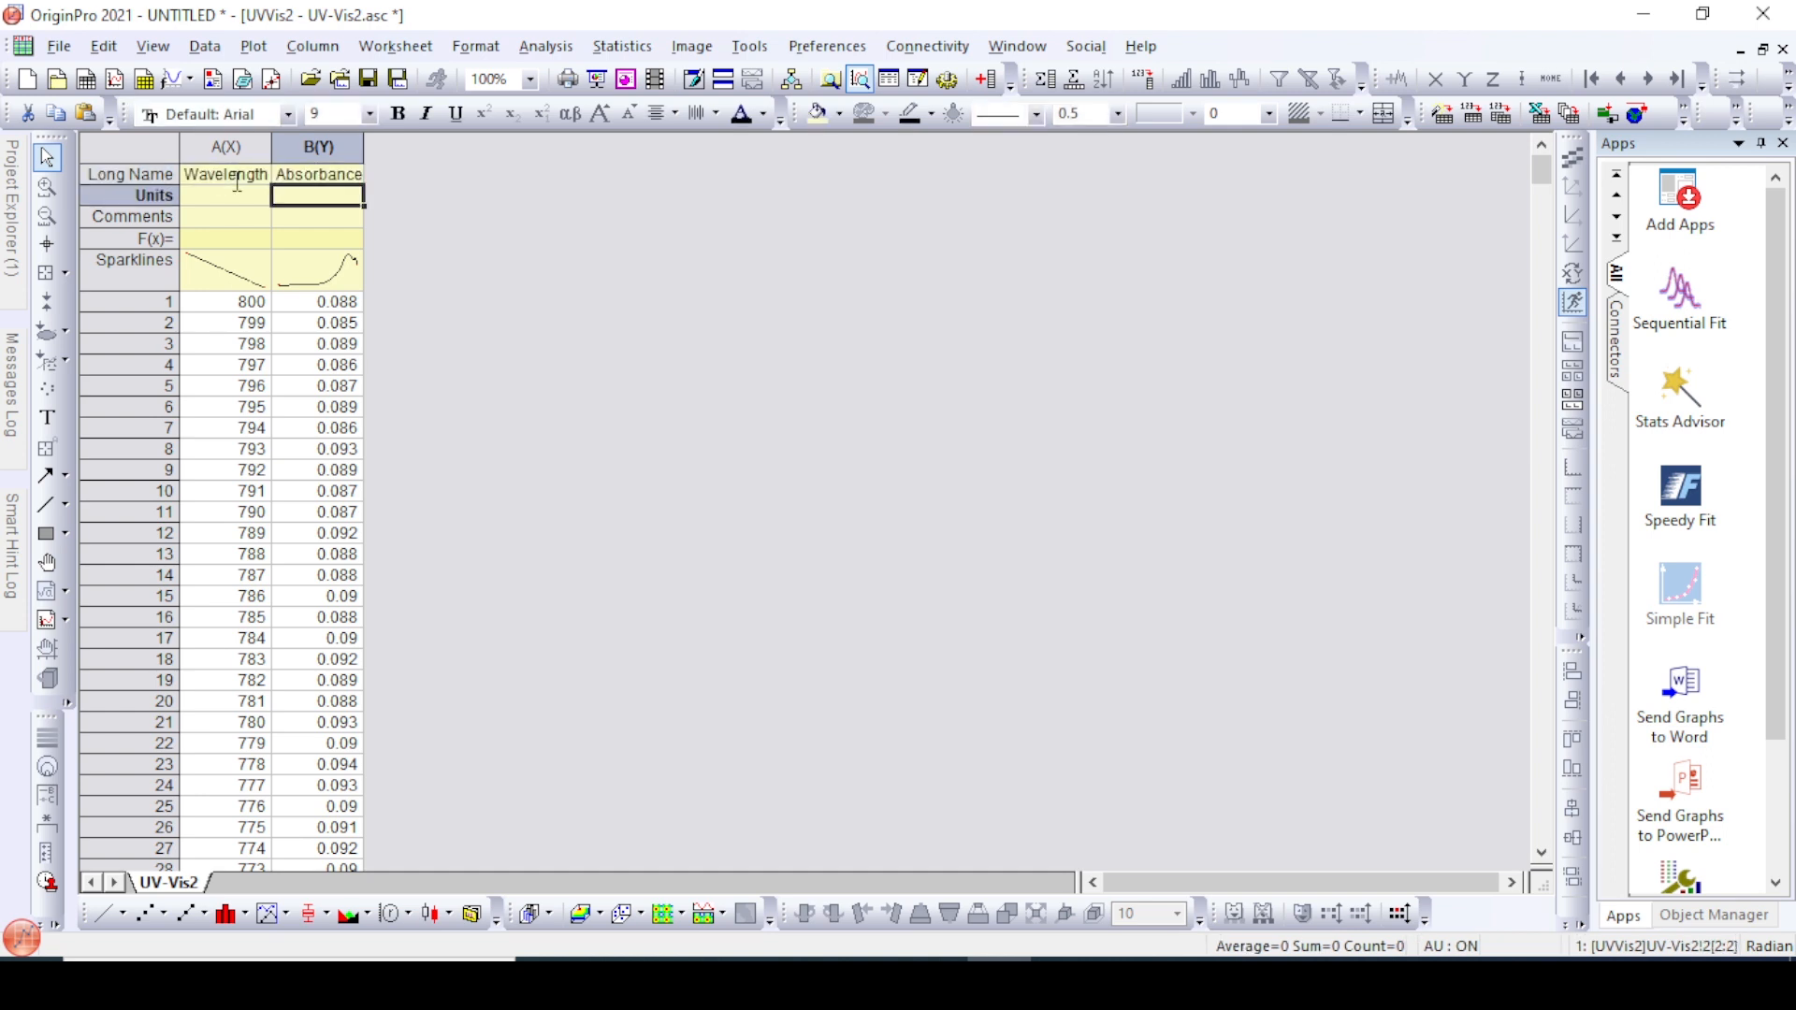
# Plot the Wavelength and Absorbance columns as a line graph and set the curve's line width to 3
pyautogui.moveTo(243, 157); pyautogui.dragTo(318, 150)
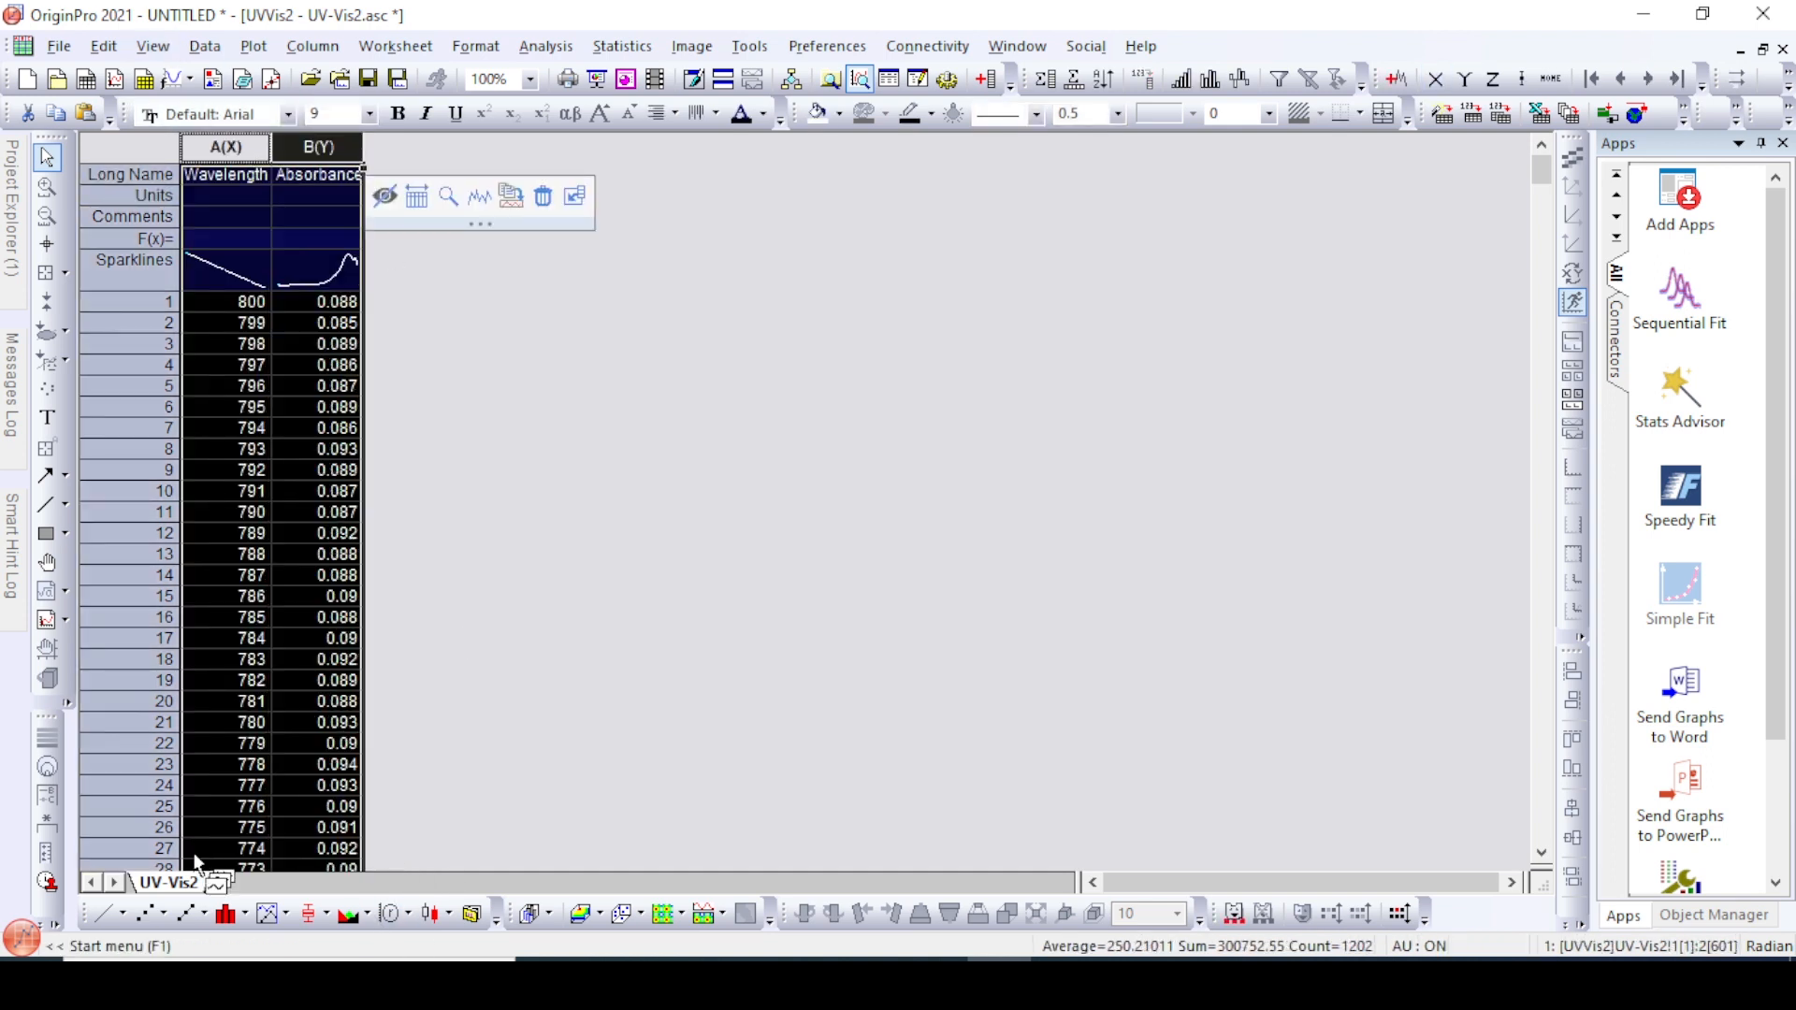
pyautogui.click(107, 914)
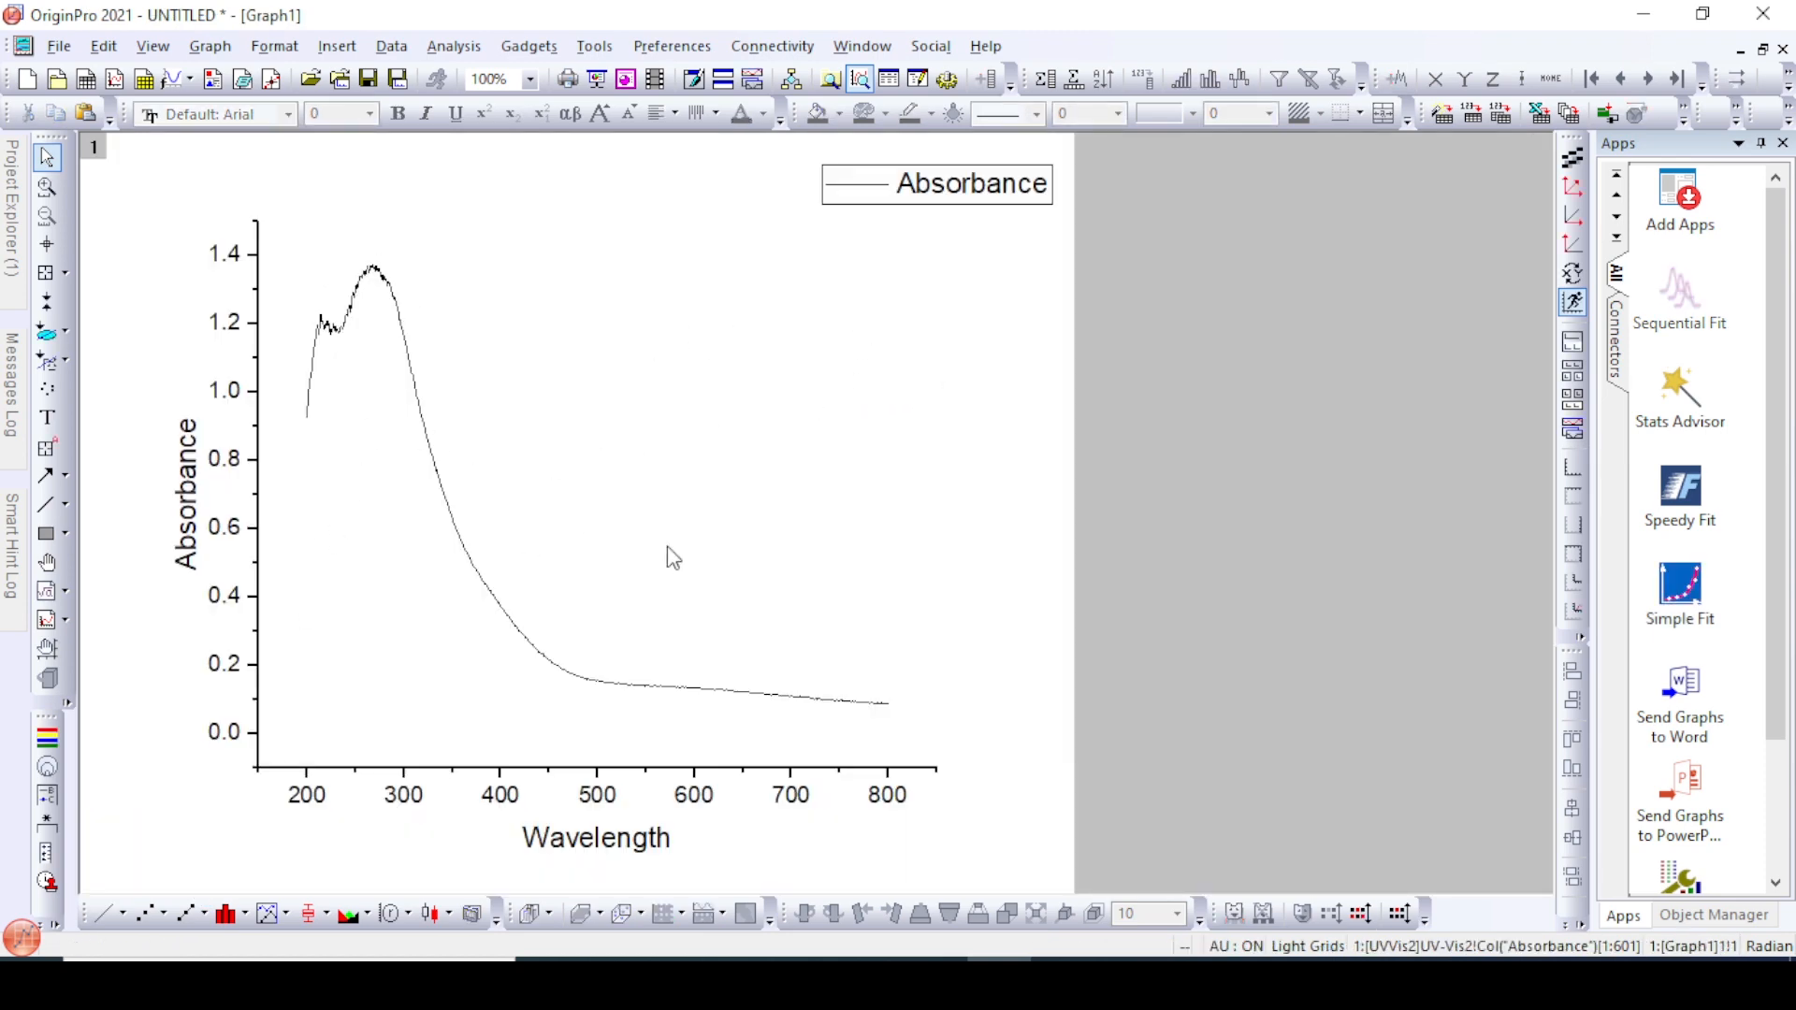
pyautogui.click(821, 702)
pyautogui.doubleClick(822, 703)
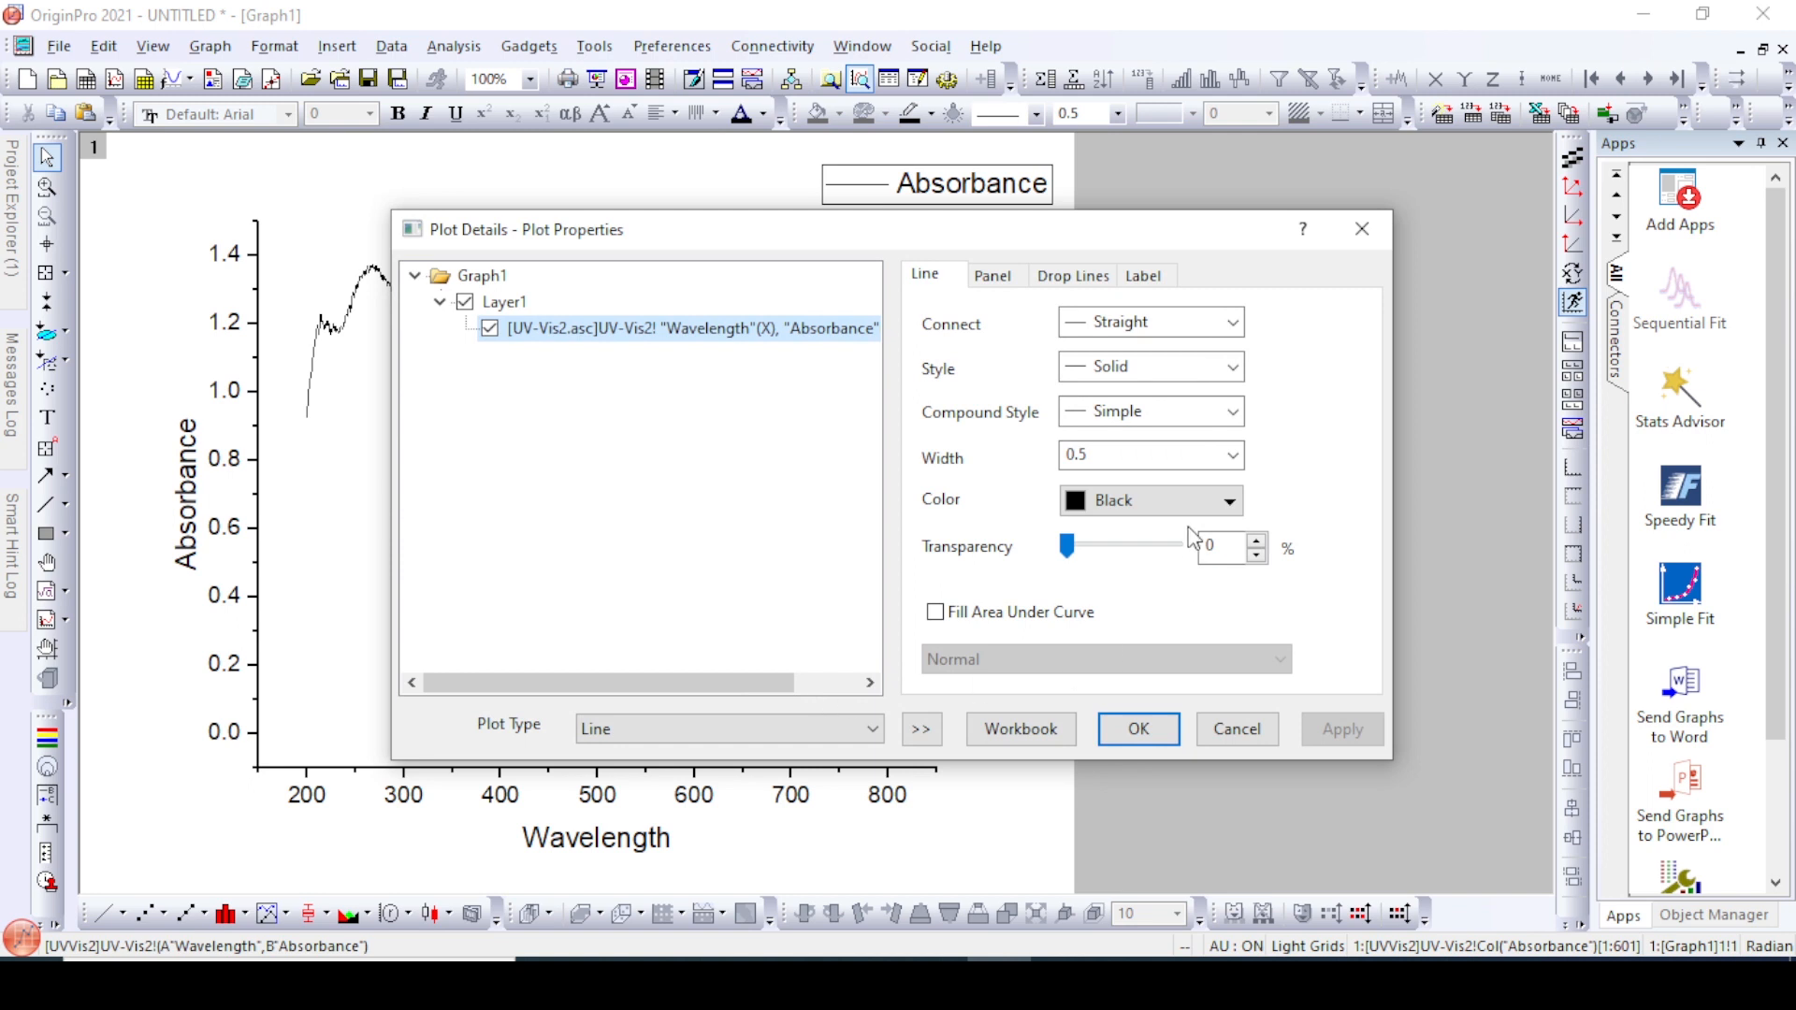
pyautogui.click(1232, 455)
pyautogui.click(1169, 603)
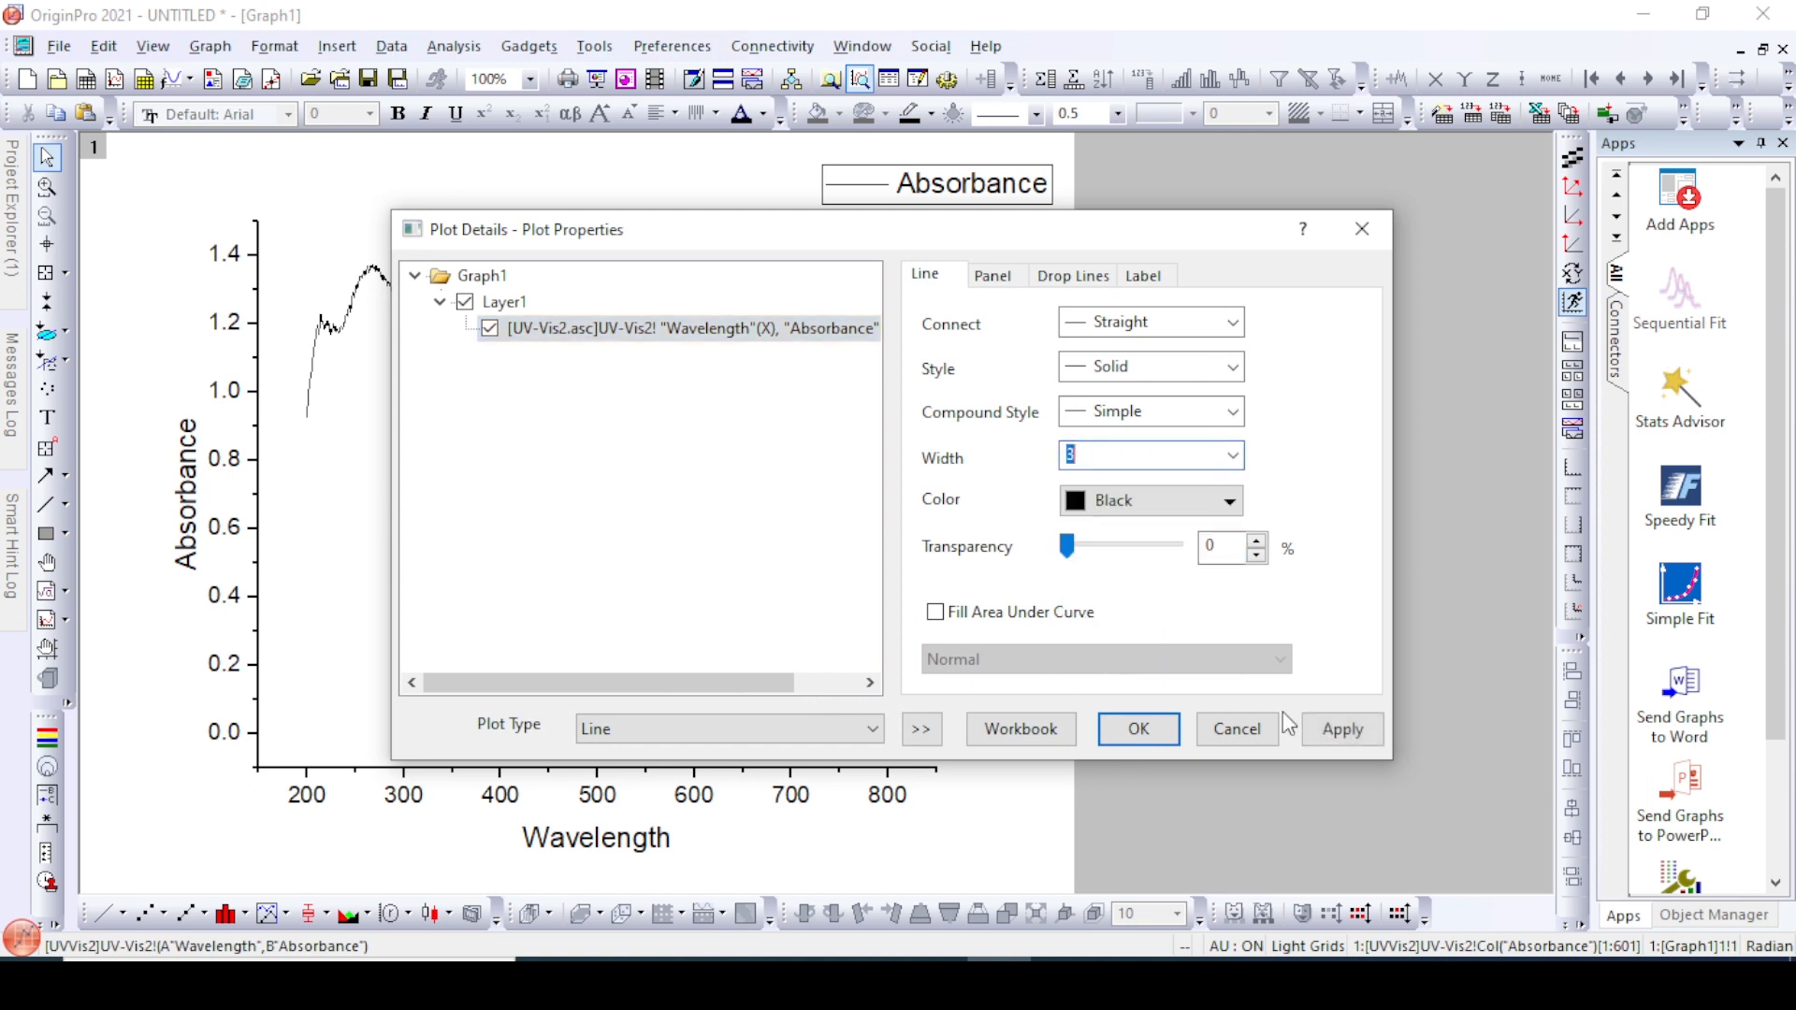
pyautogui.click(1158, 733)
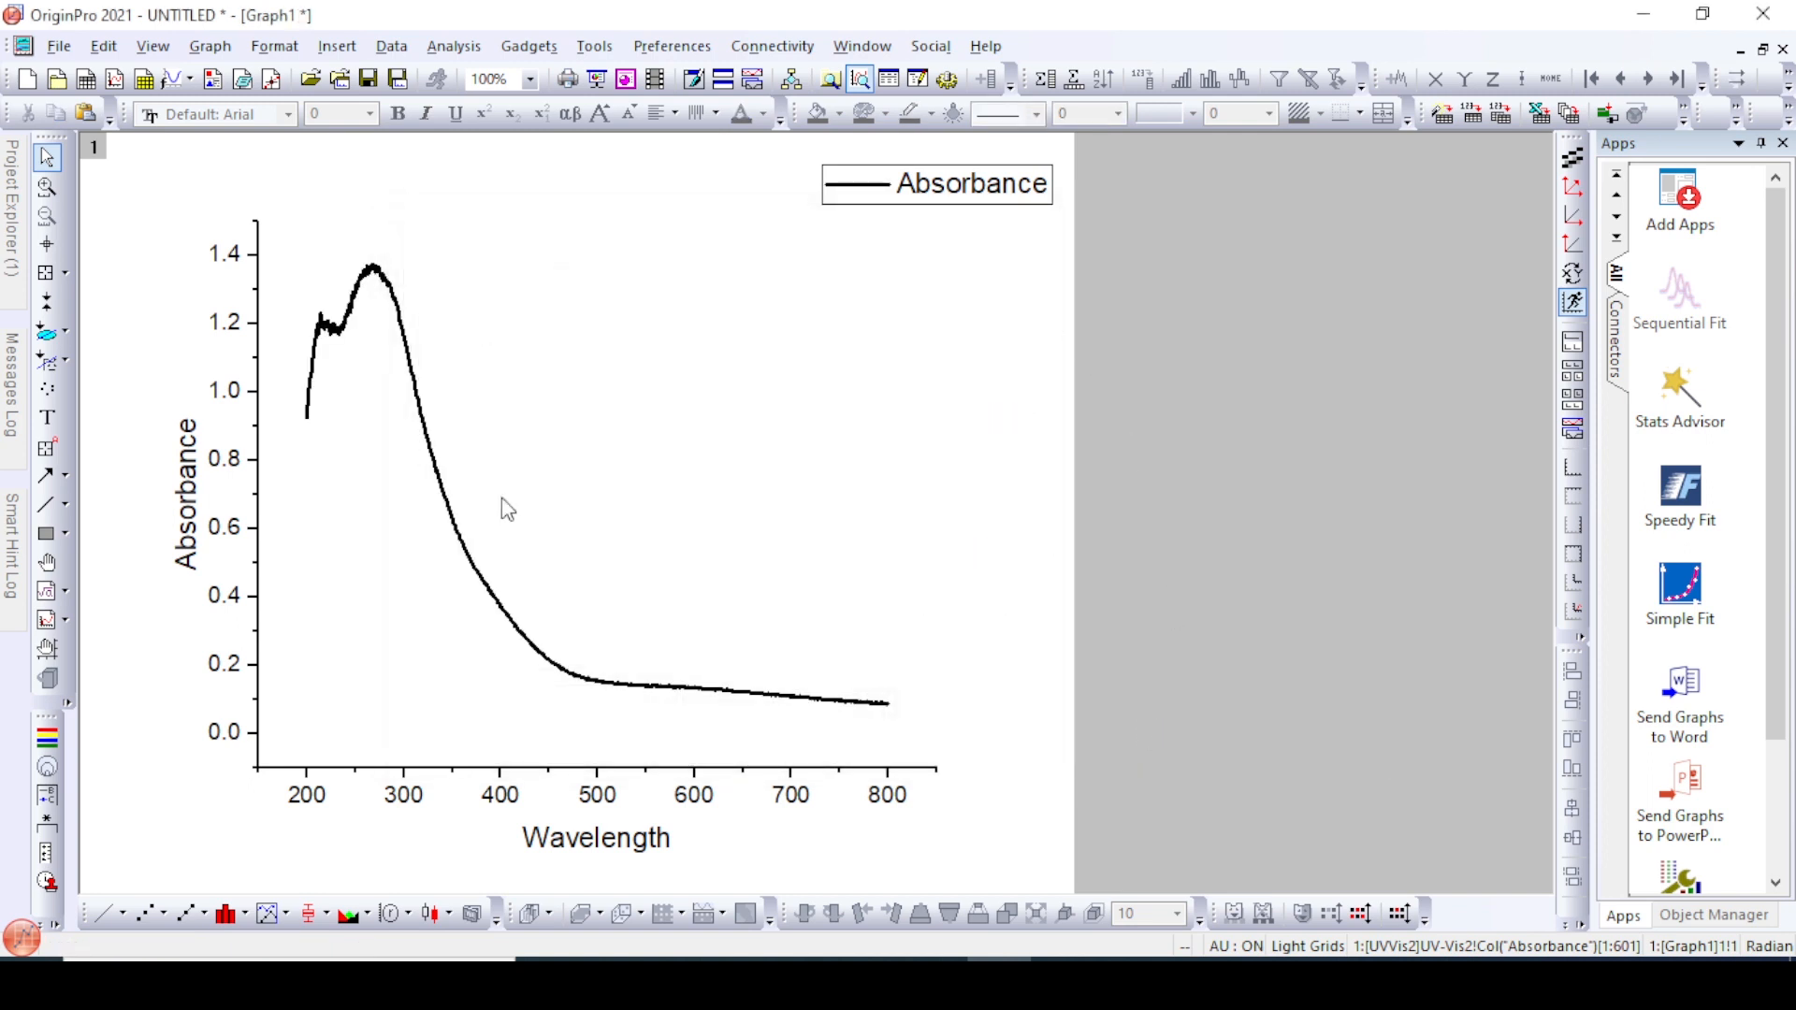
# Show the graph's top axis line and set its major and minor tick styles to None
pyautogui.click(533, 769)
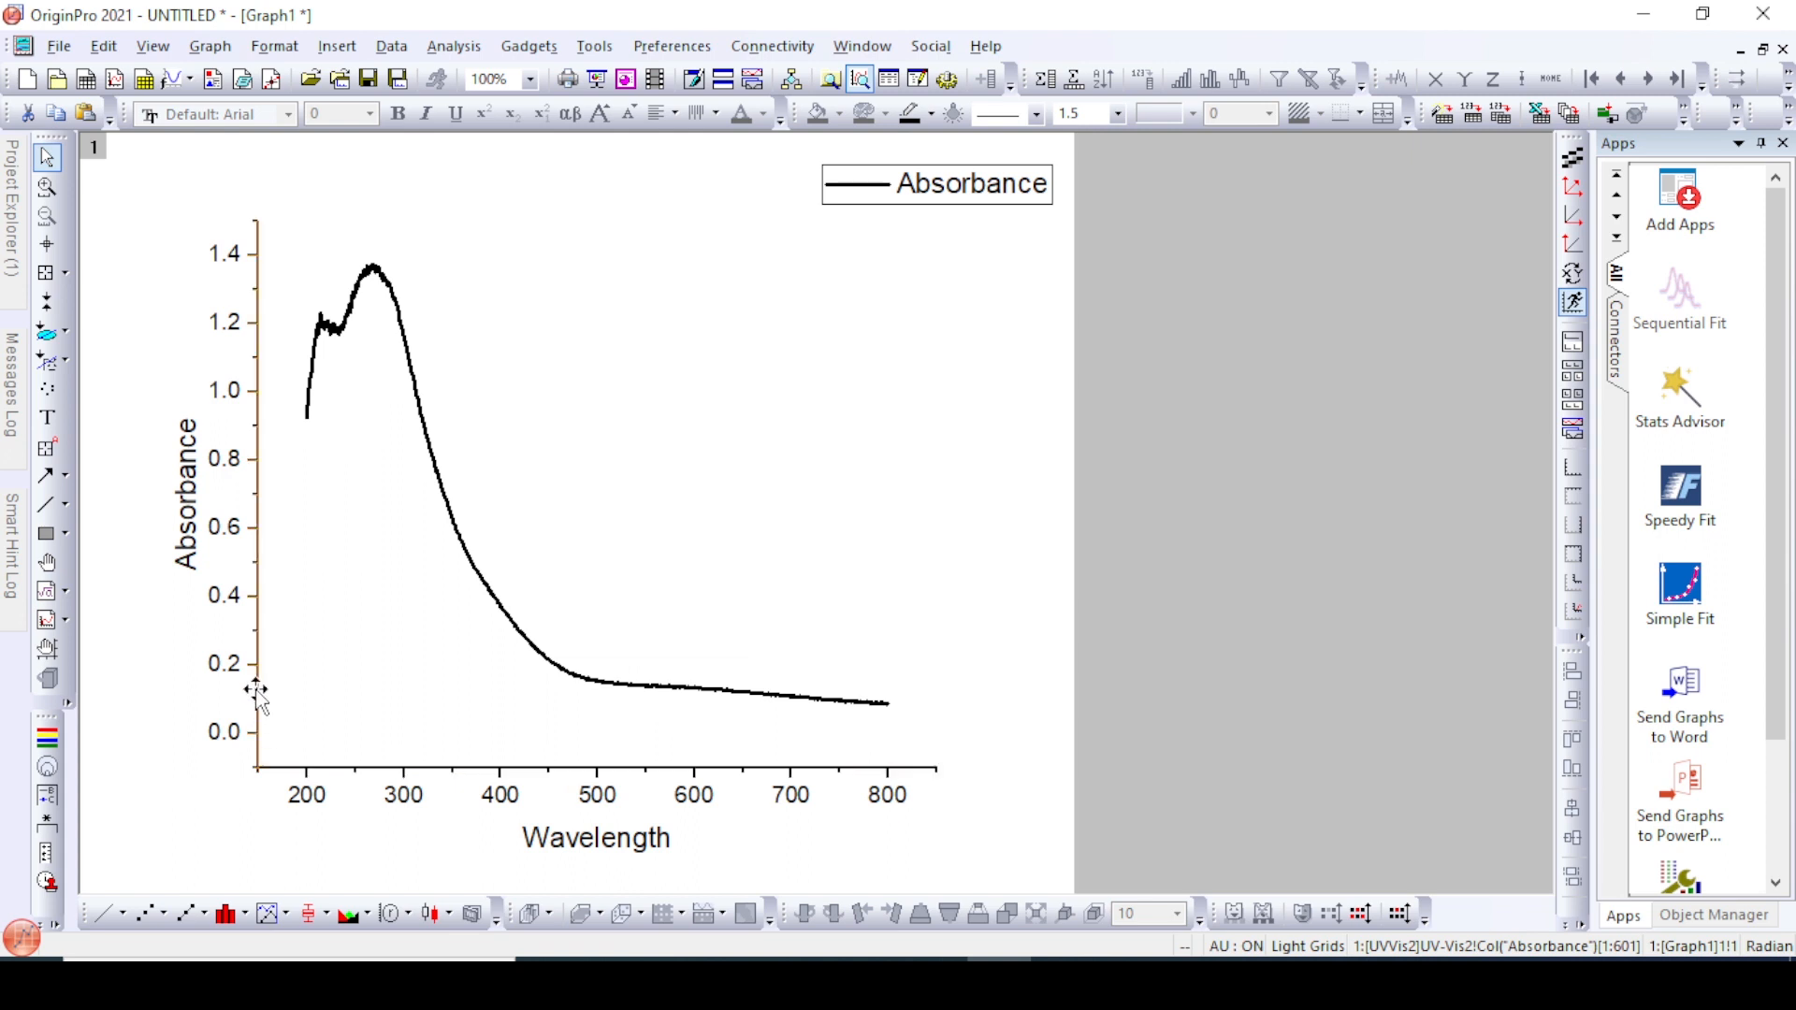
pyautogui.click(252, 660)
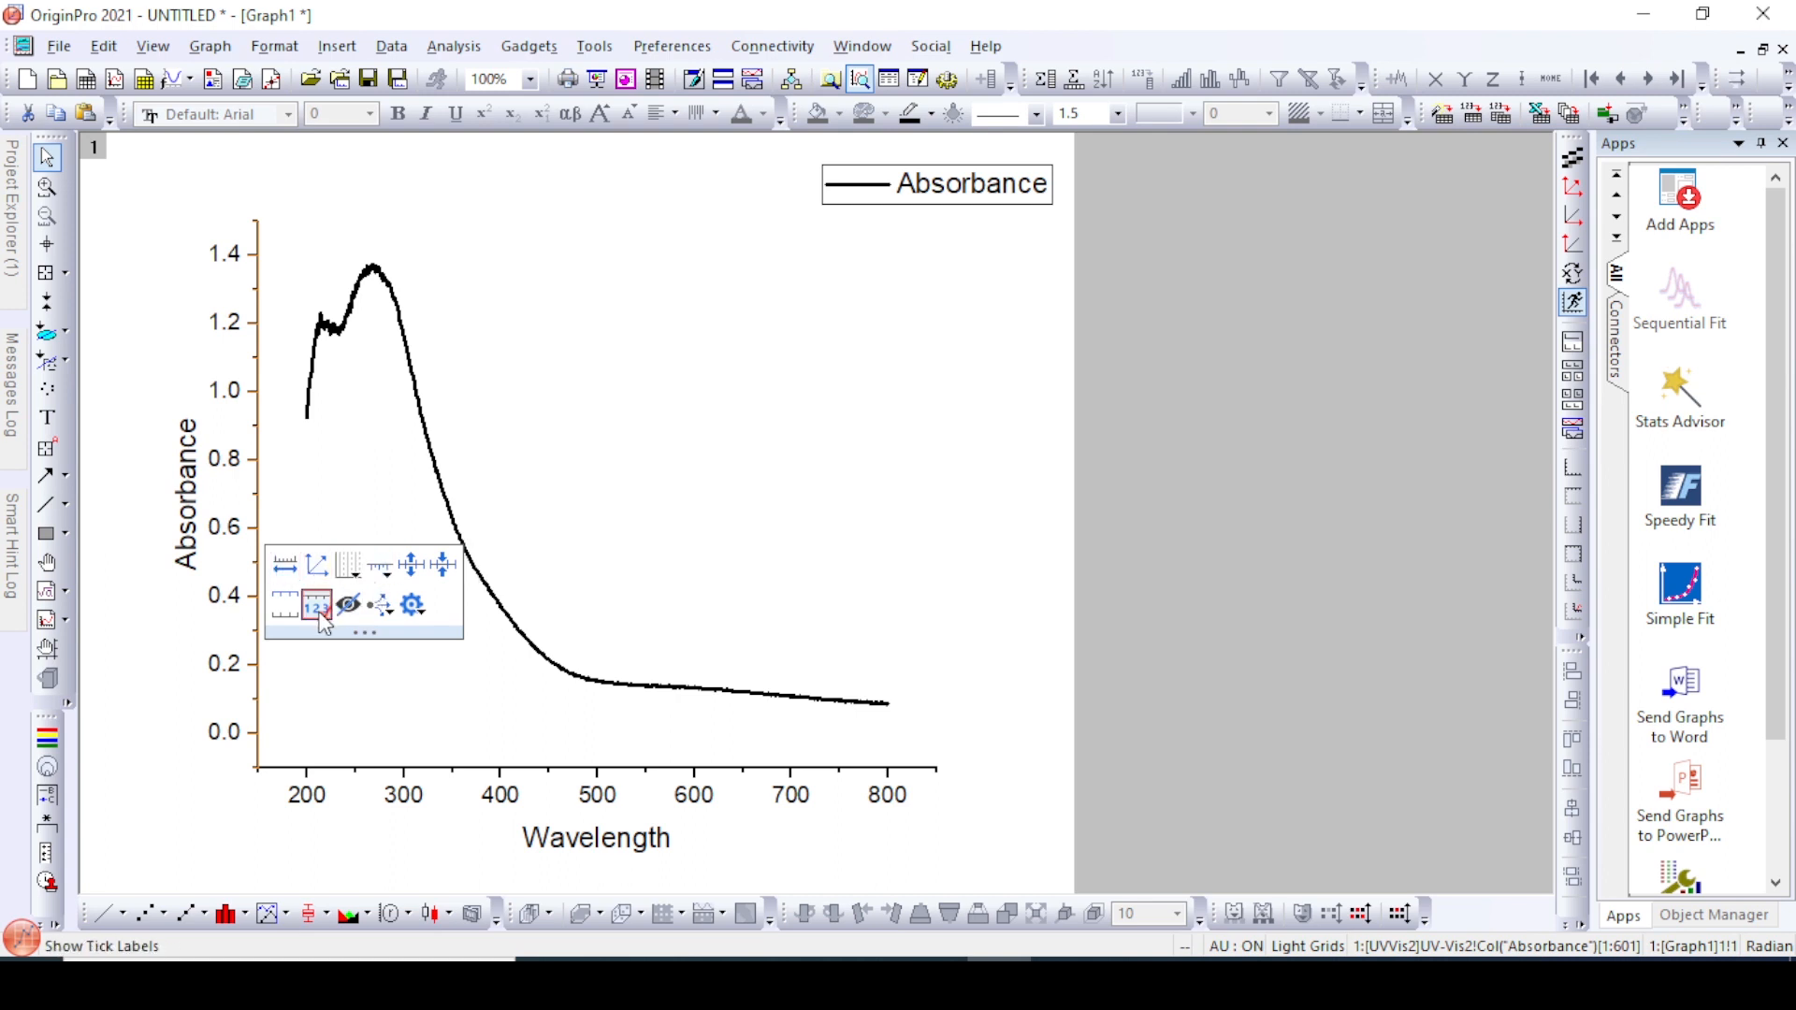
pyautogui.click(823, 768)
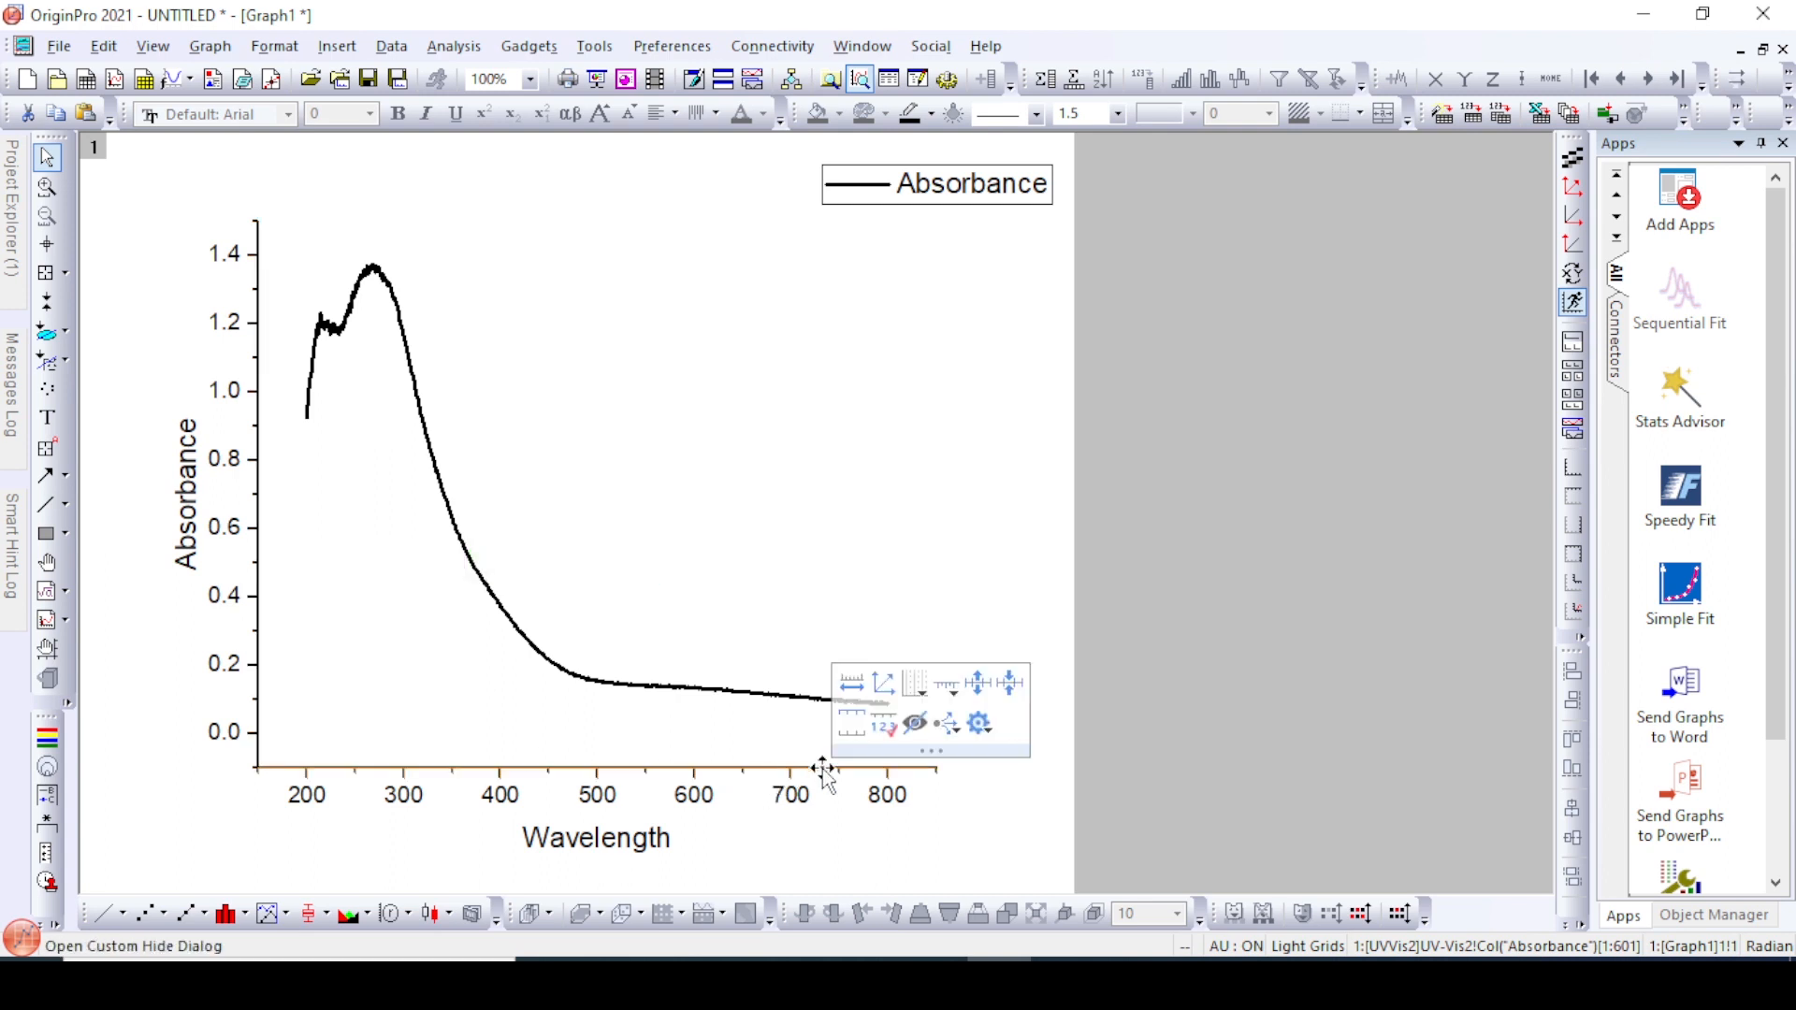
pyautogui.doubleClick(823, 769)
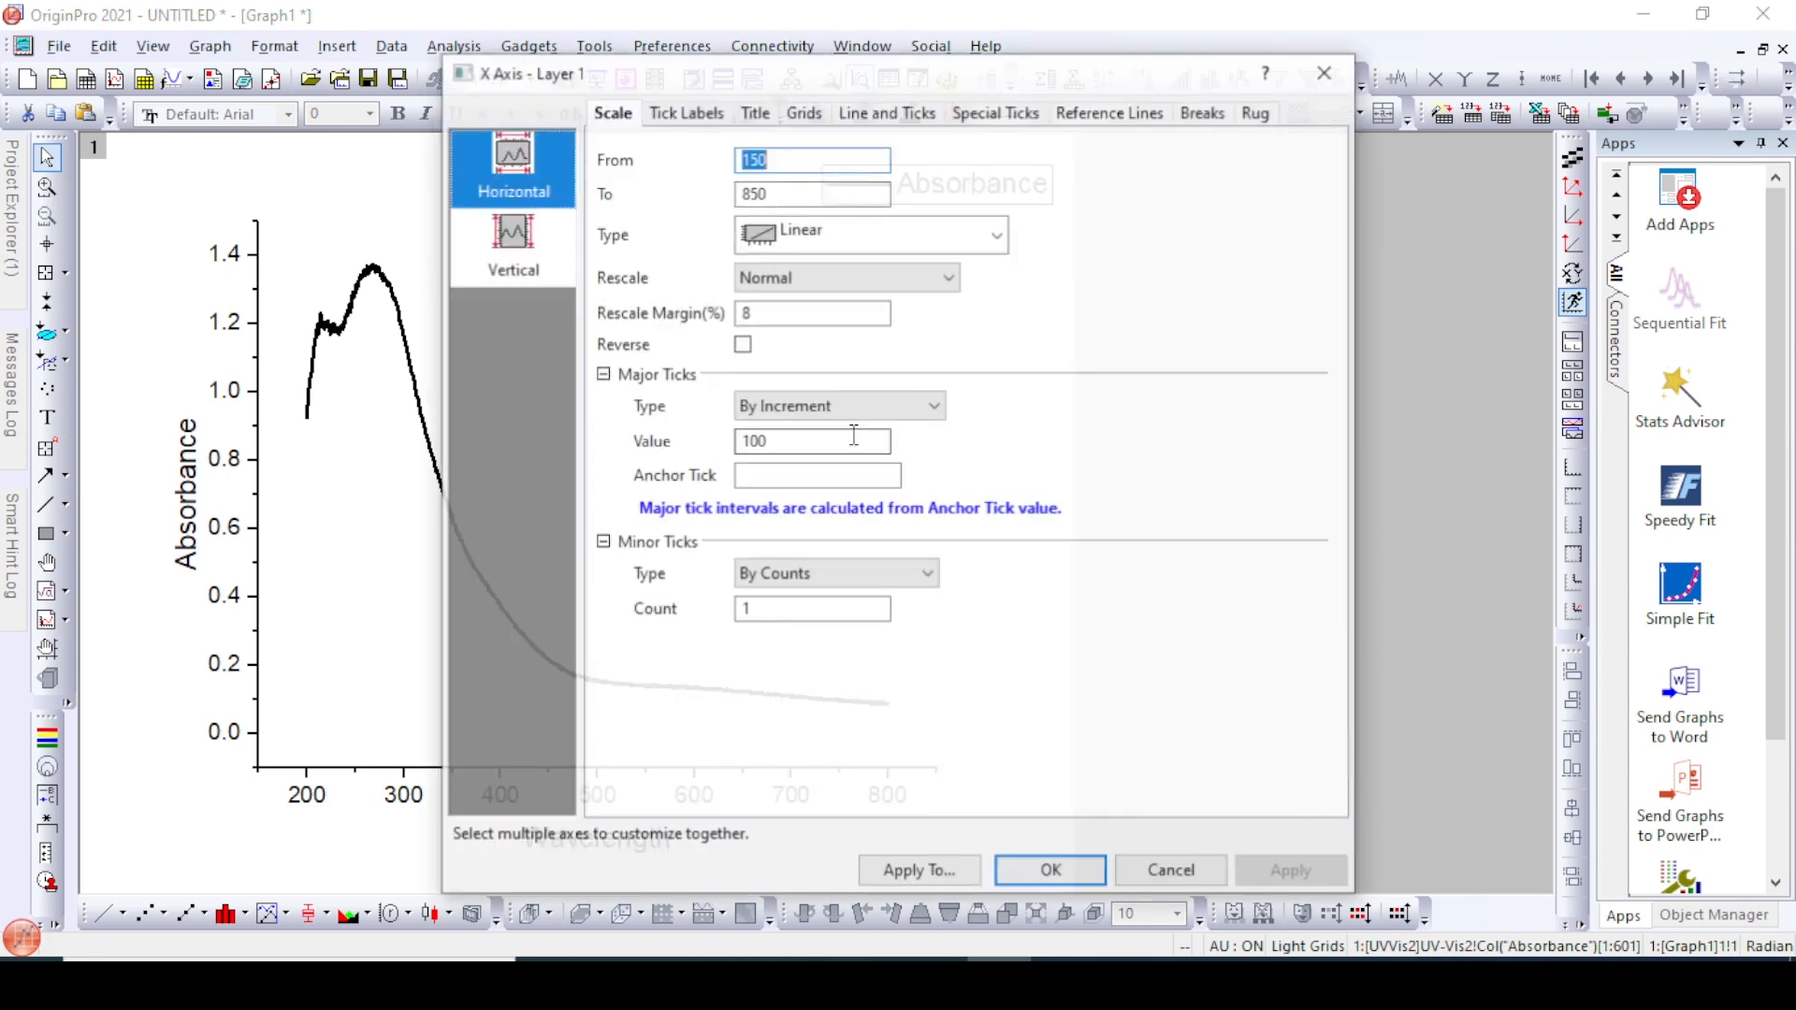
pyautogui.click(912, 116)
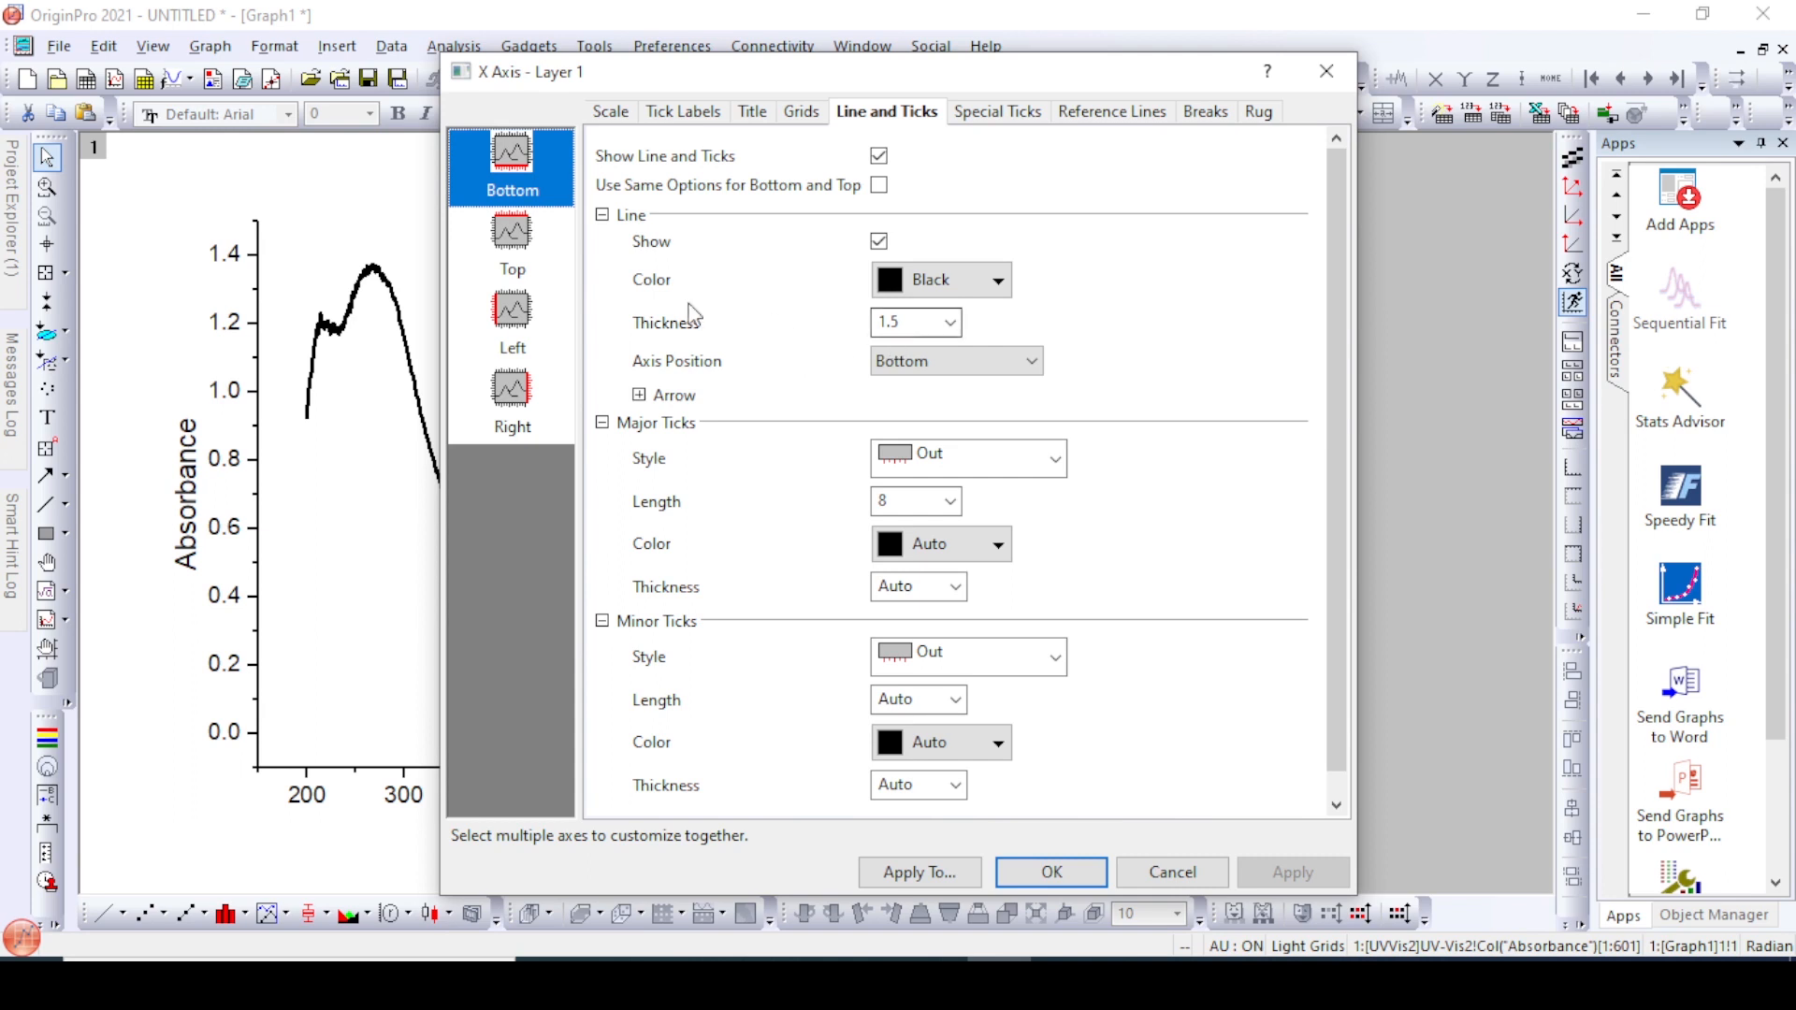
pyautogui.click(527, 236)
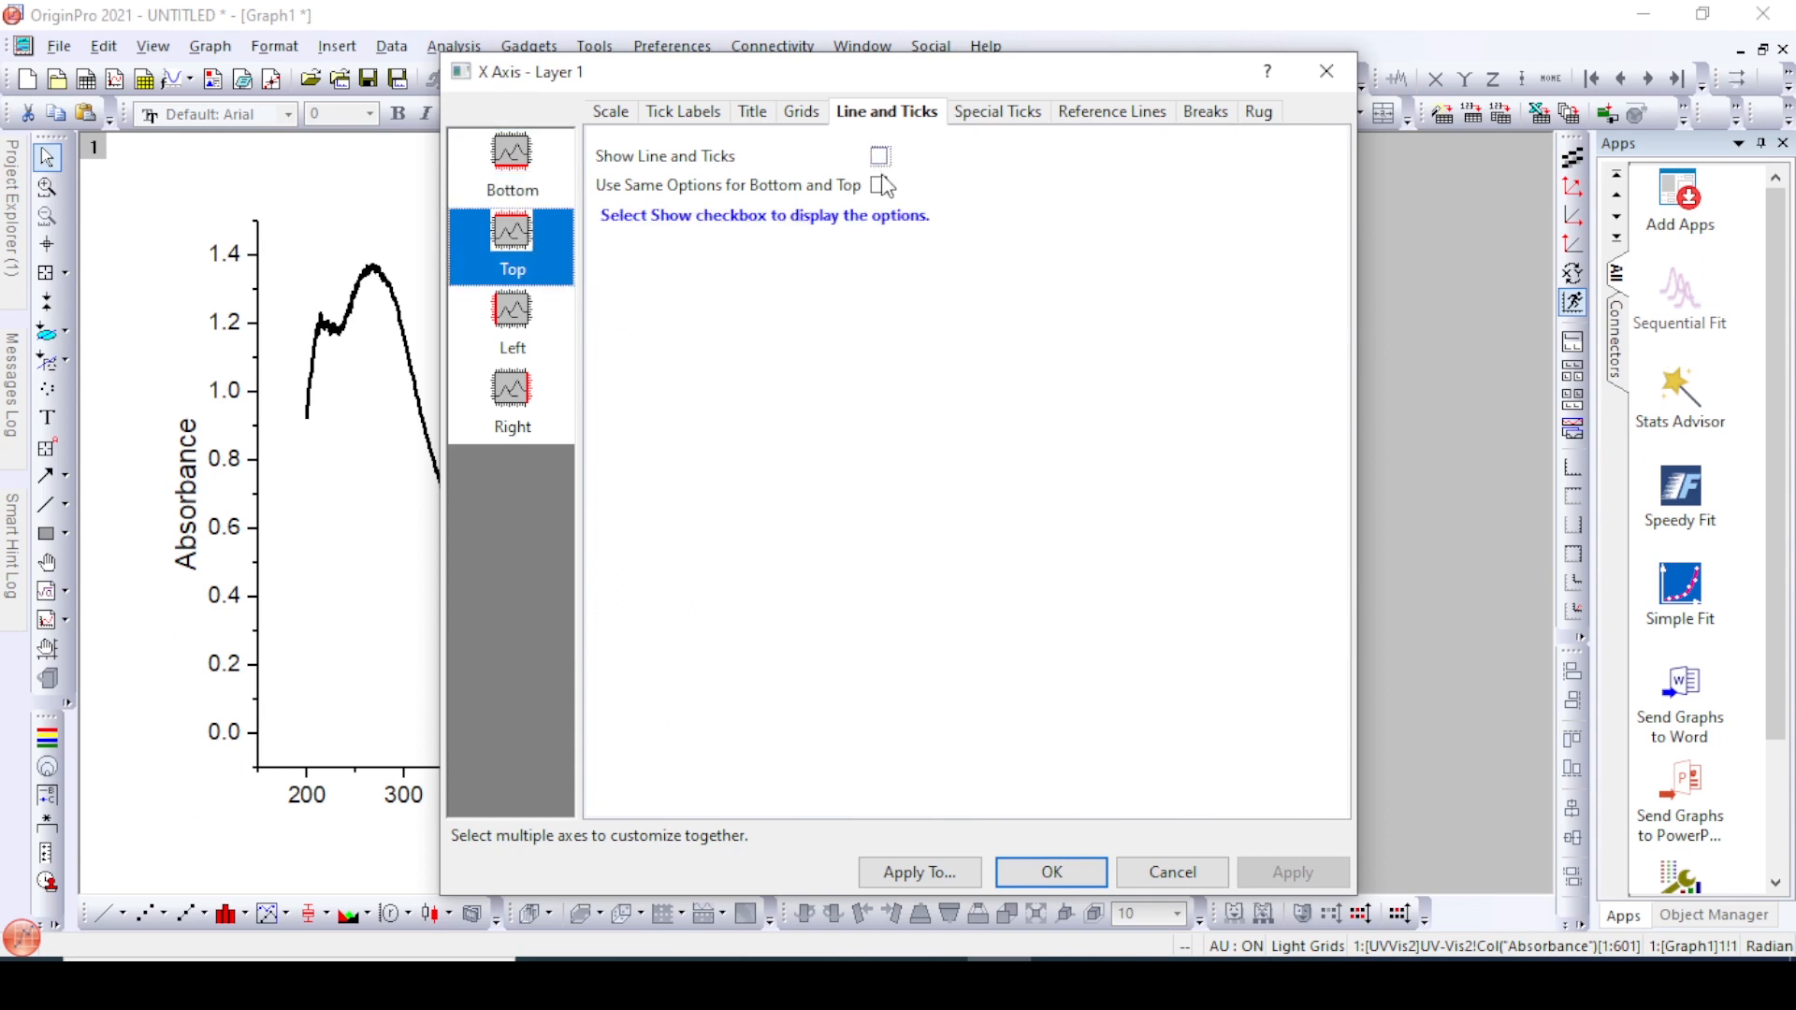
pyautogui.click(879, 155)
pyautogui.click(924, 321)
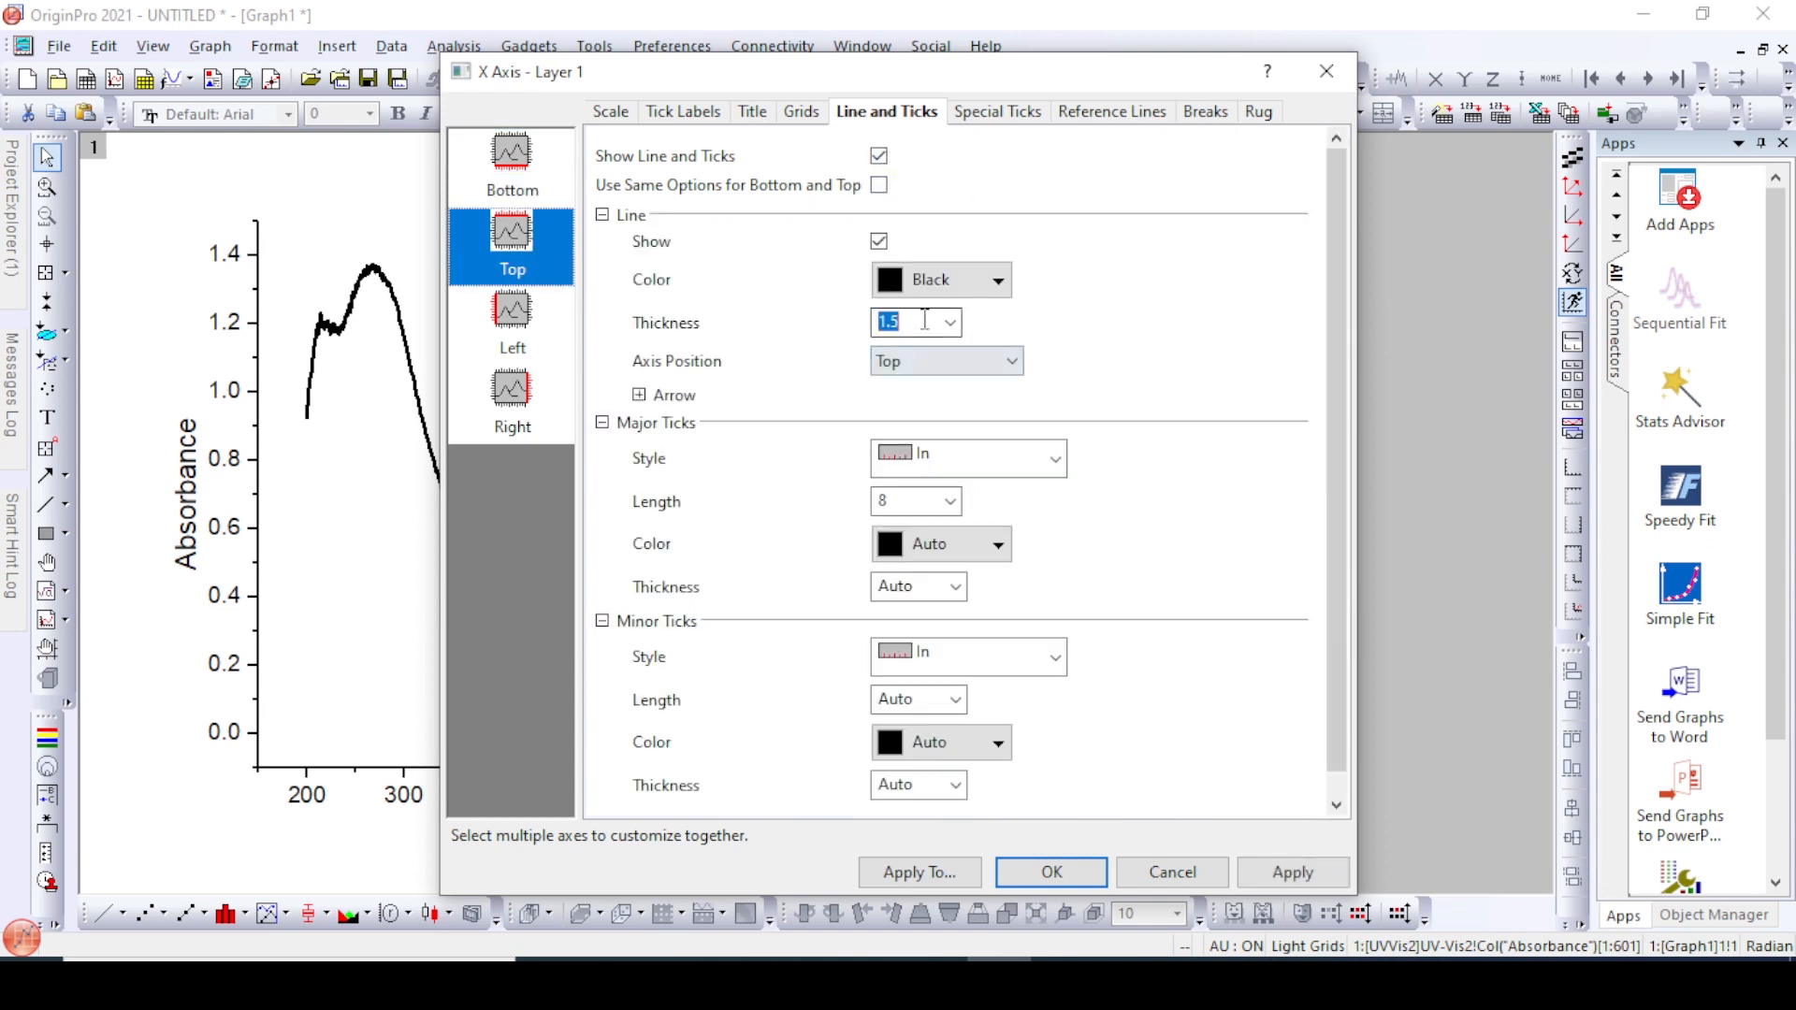
pyautogui.click(963, 459)
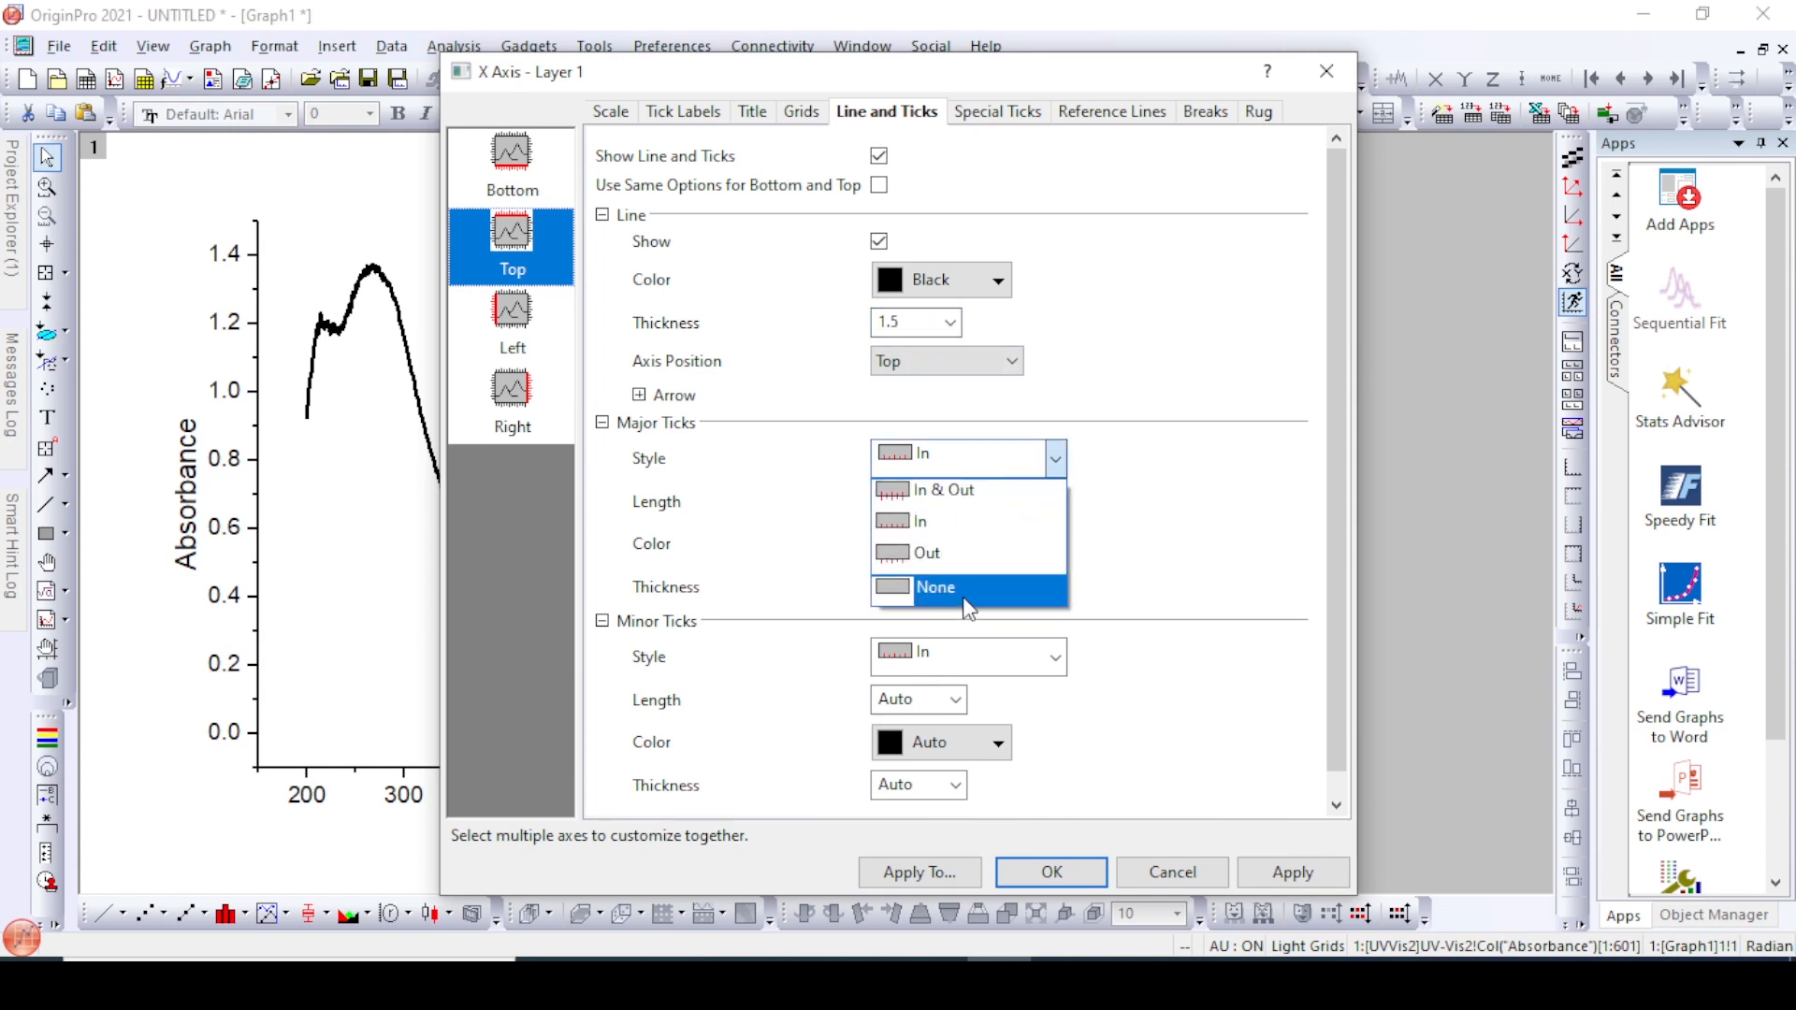
pyautogui.click(964, 600)
pyautogui.click(968, 658)
pyautogui.click(991, 782)
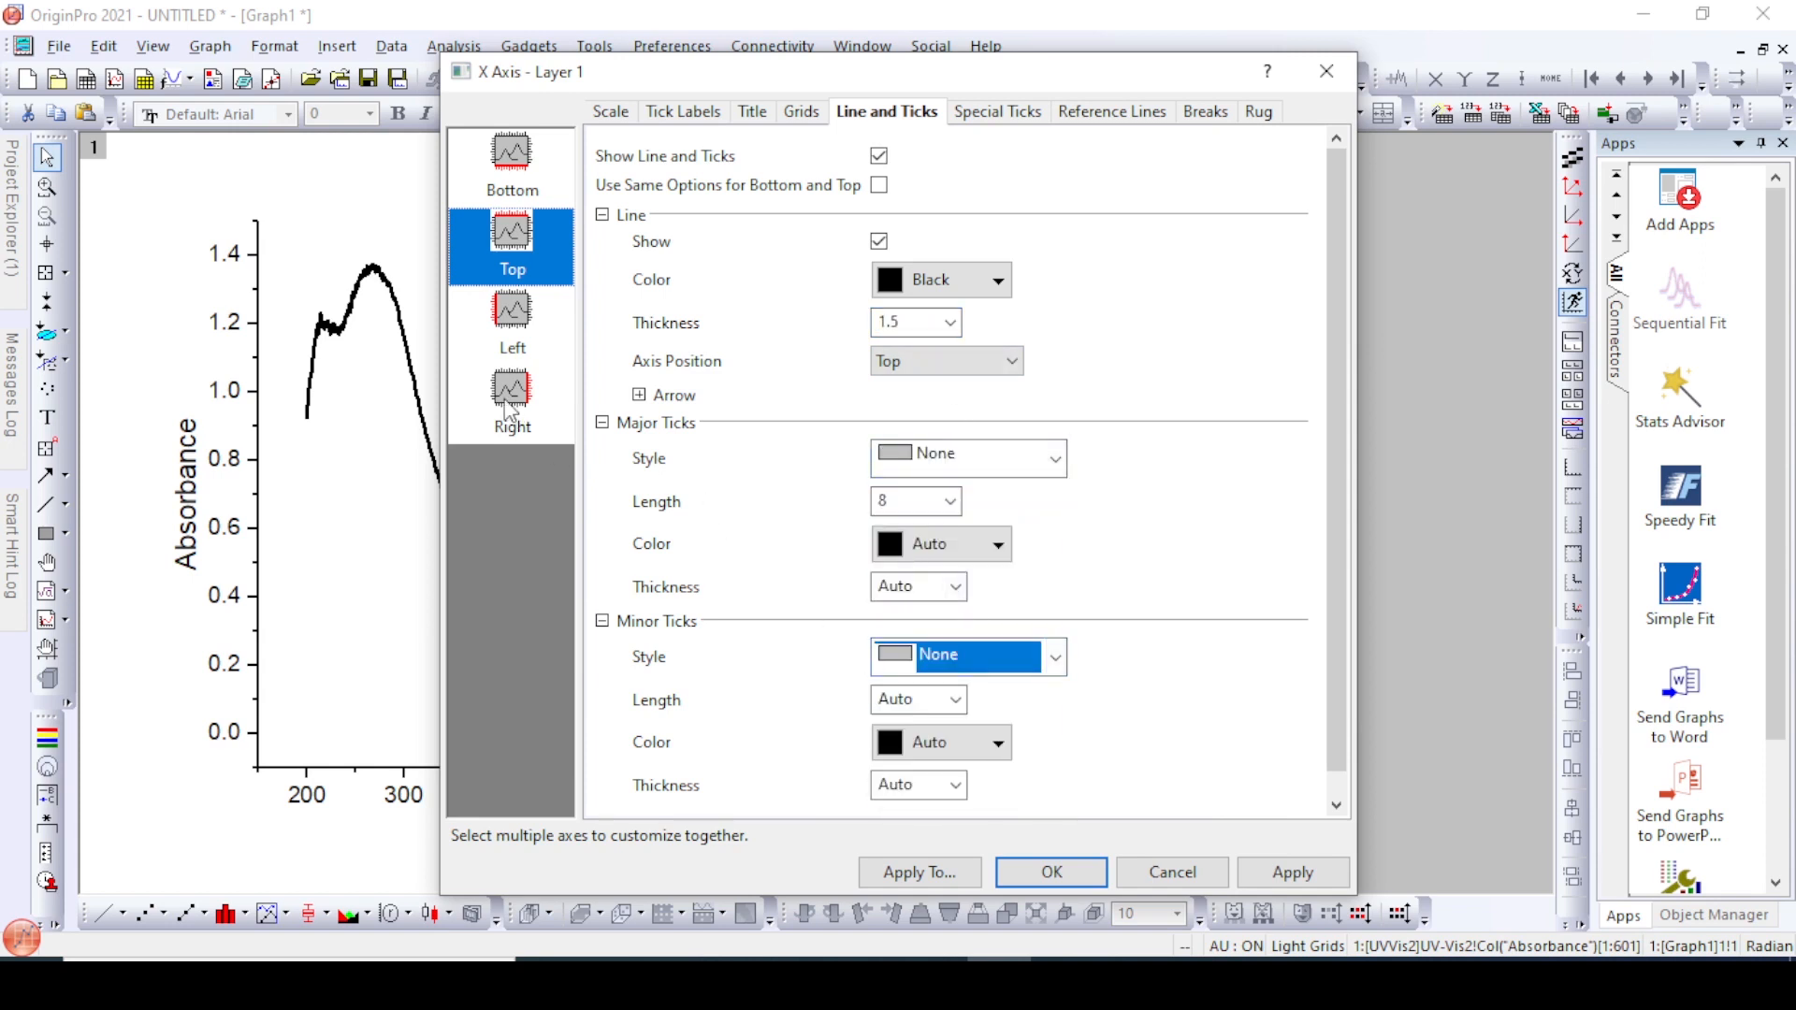
# Show the right axis line with major and minor tick styles set to None, and apply the axis changes to the graph
pyautogui.click(512, 410)
pyautogui.click(864, 156)
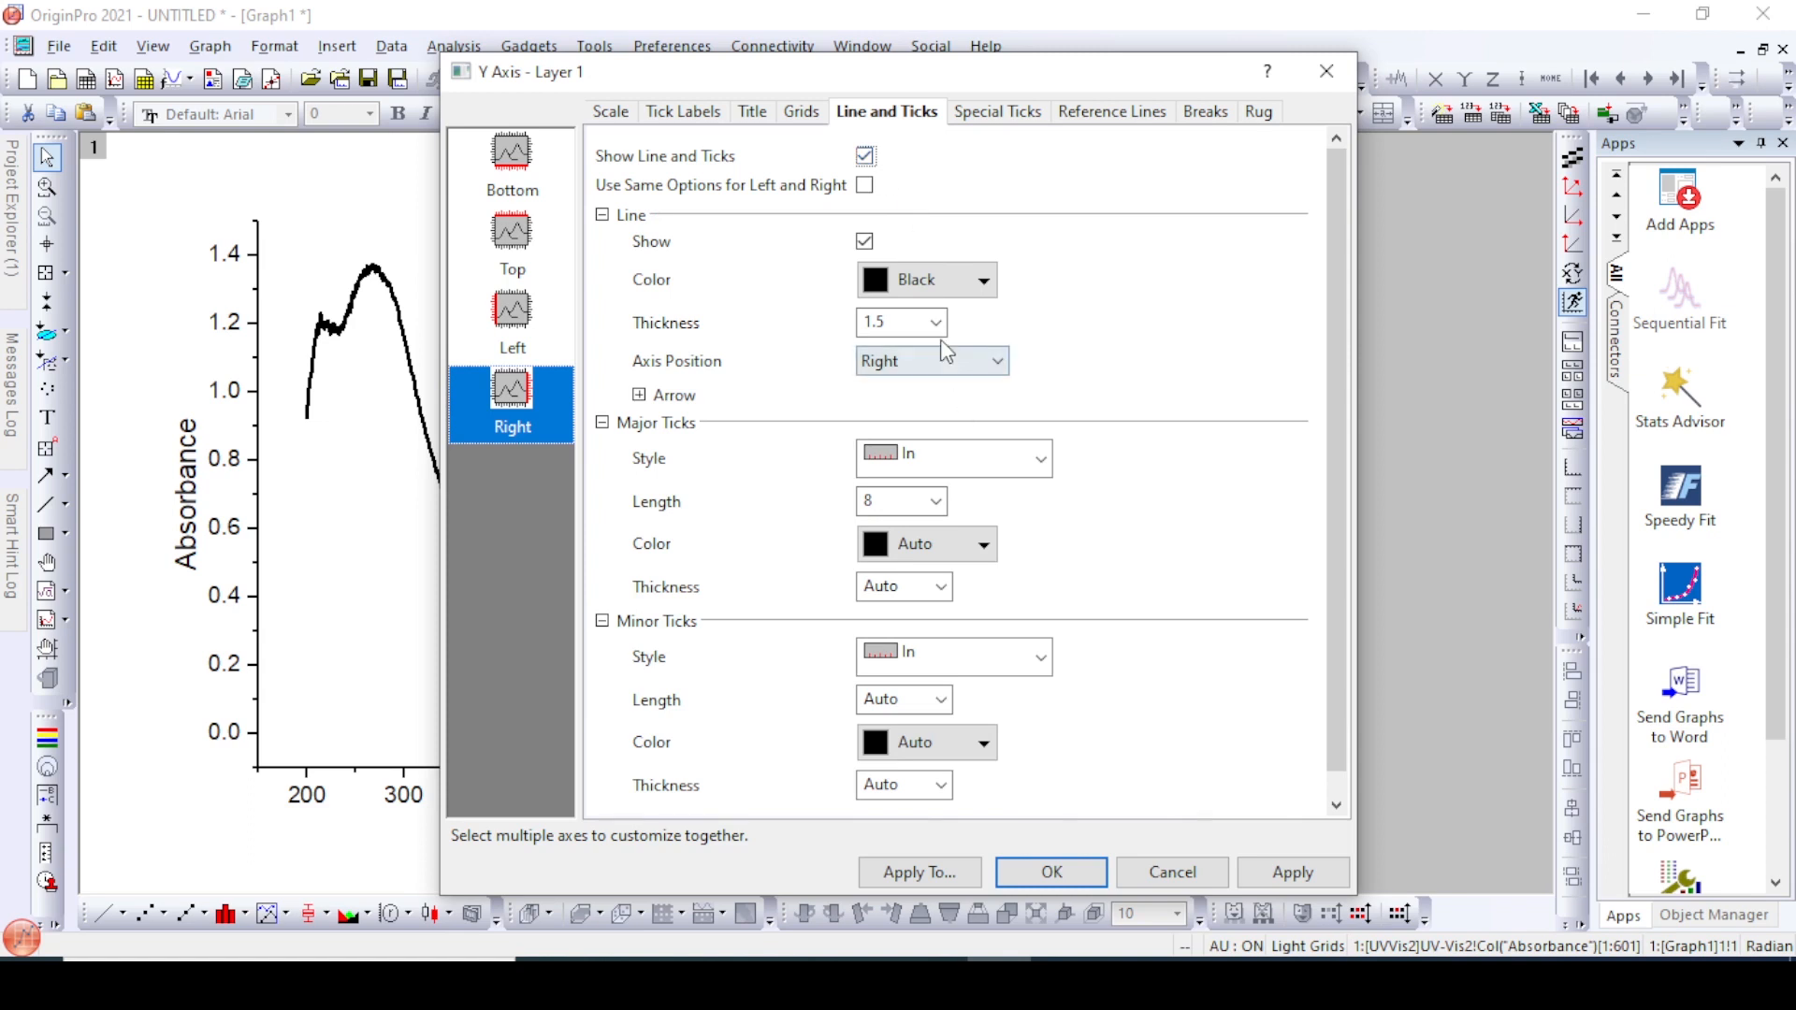
pyautogui.click(956, 455)
pyautogui.click(940, 587)
pyautogui.click(974, 655)
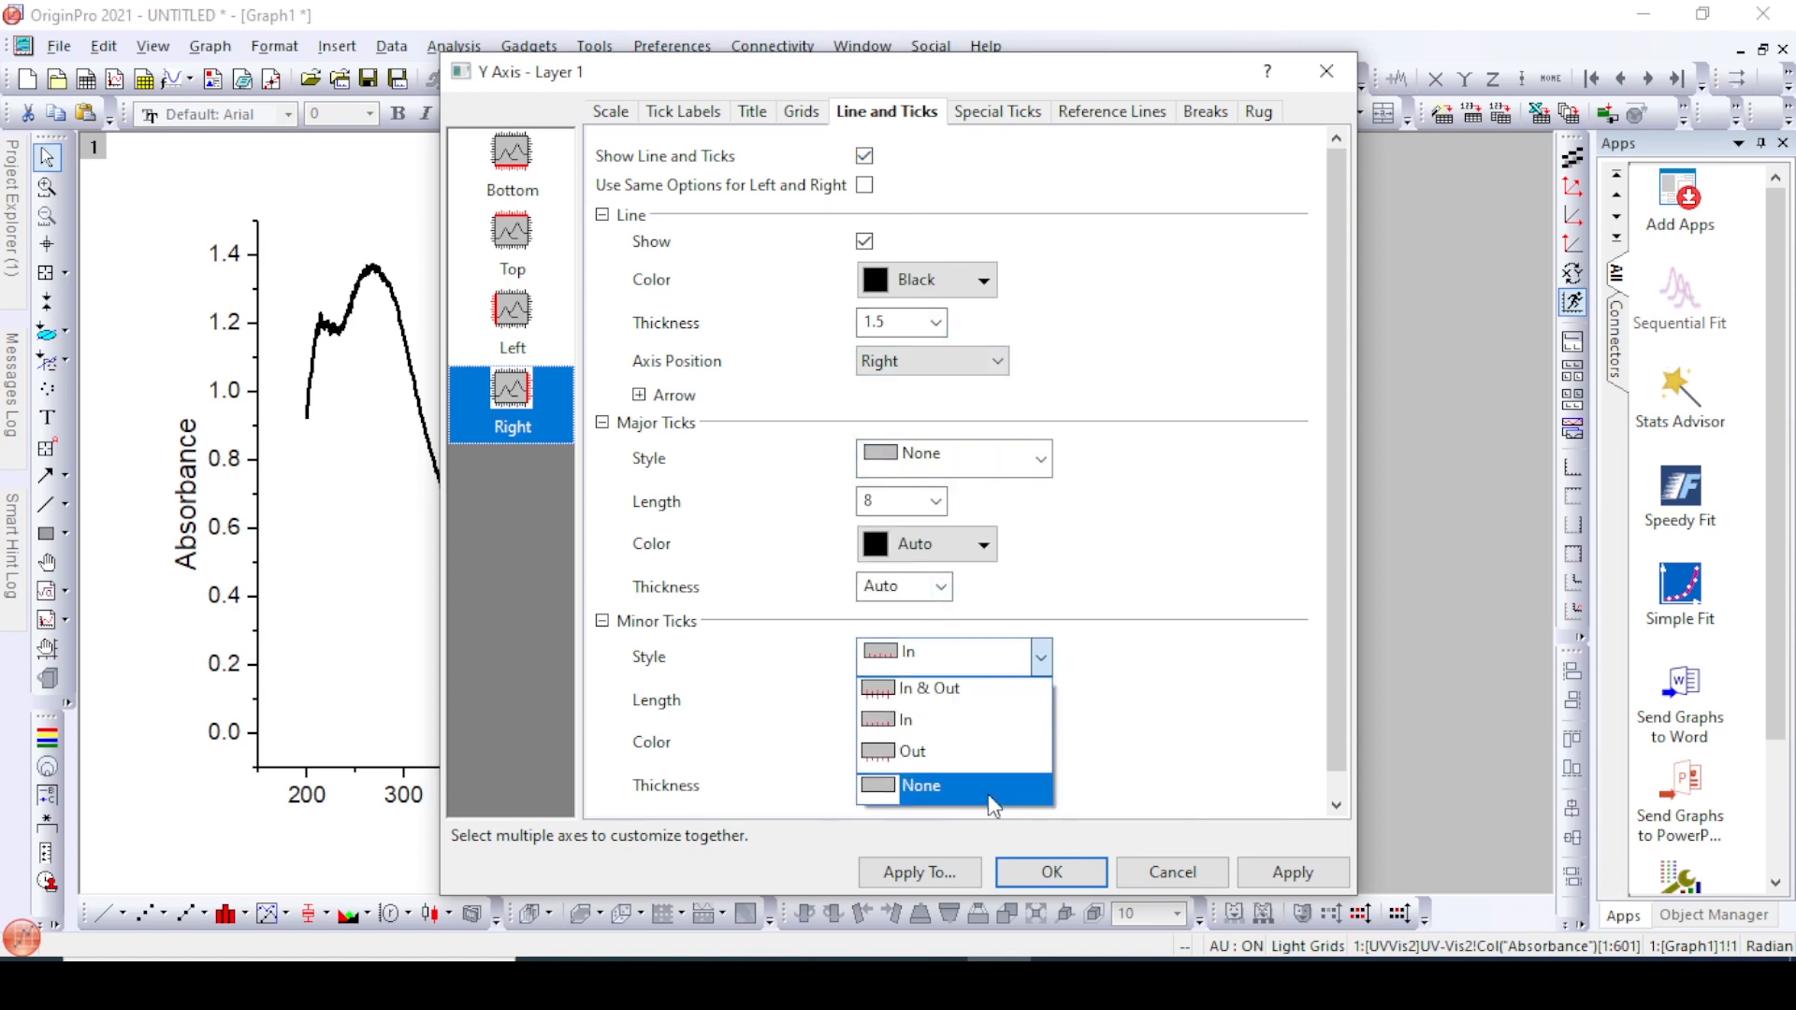
pyautogui.click(992, 786)
pyautogui.click(1293, 871)
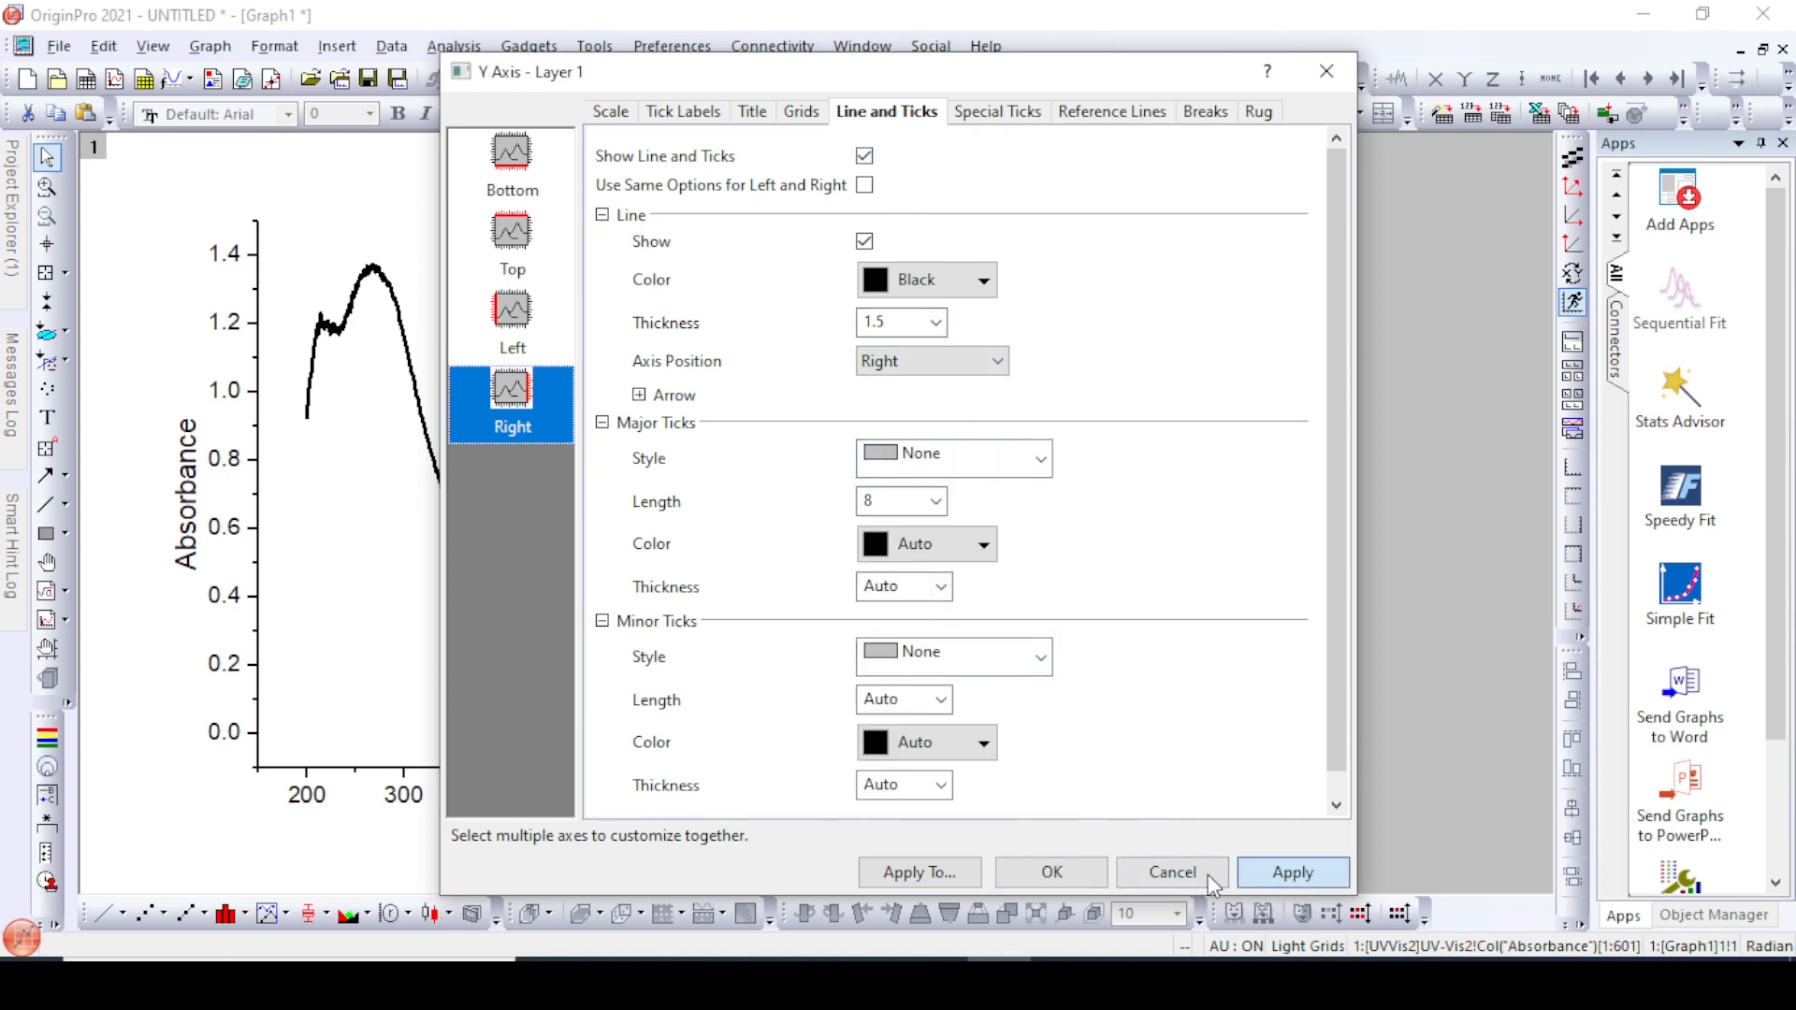
pyautogui.click(1074, 877)
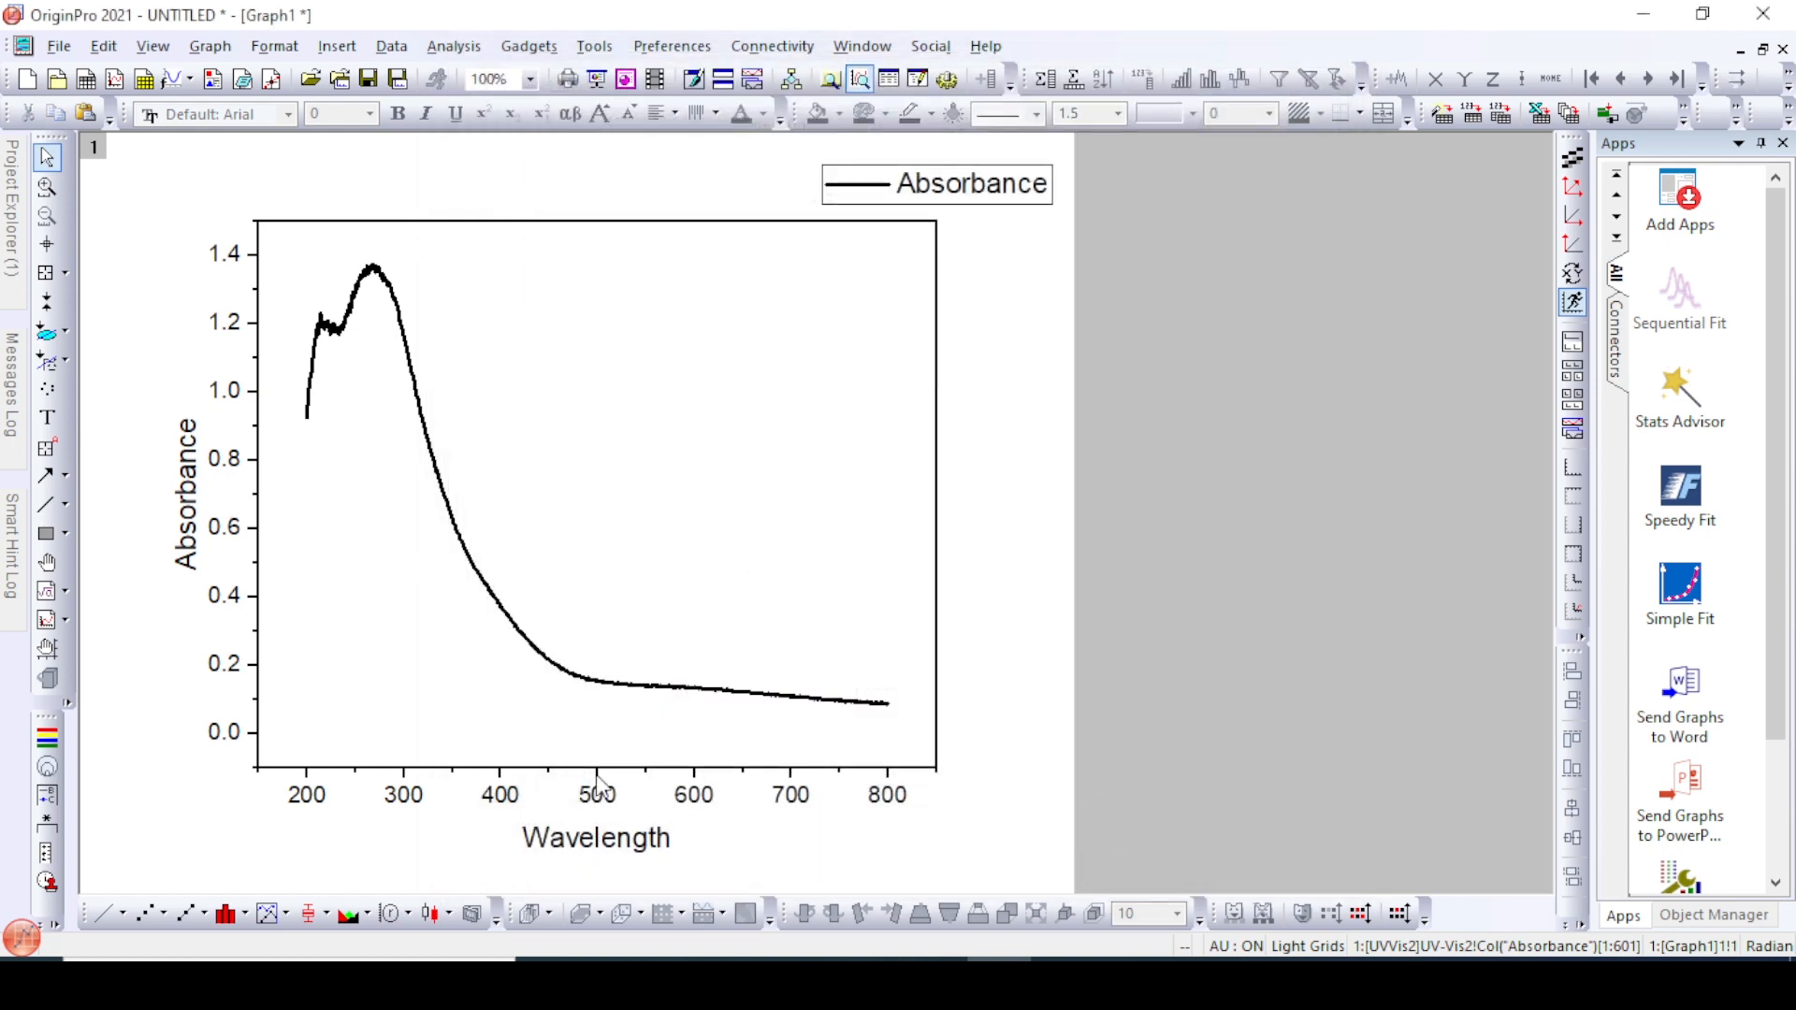
# Switch to the Word document and review the Tauc's plot statements, equation (1) and the definitions of its symbols
pyautogui.click(1780, 51)
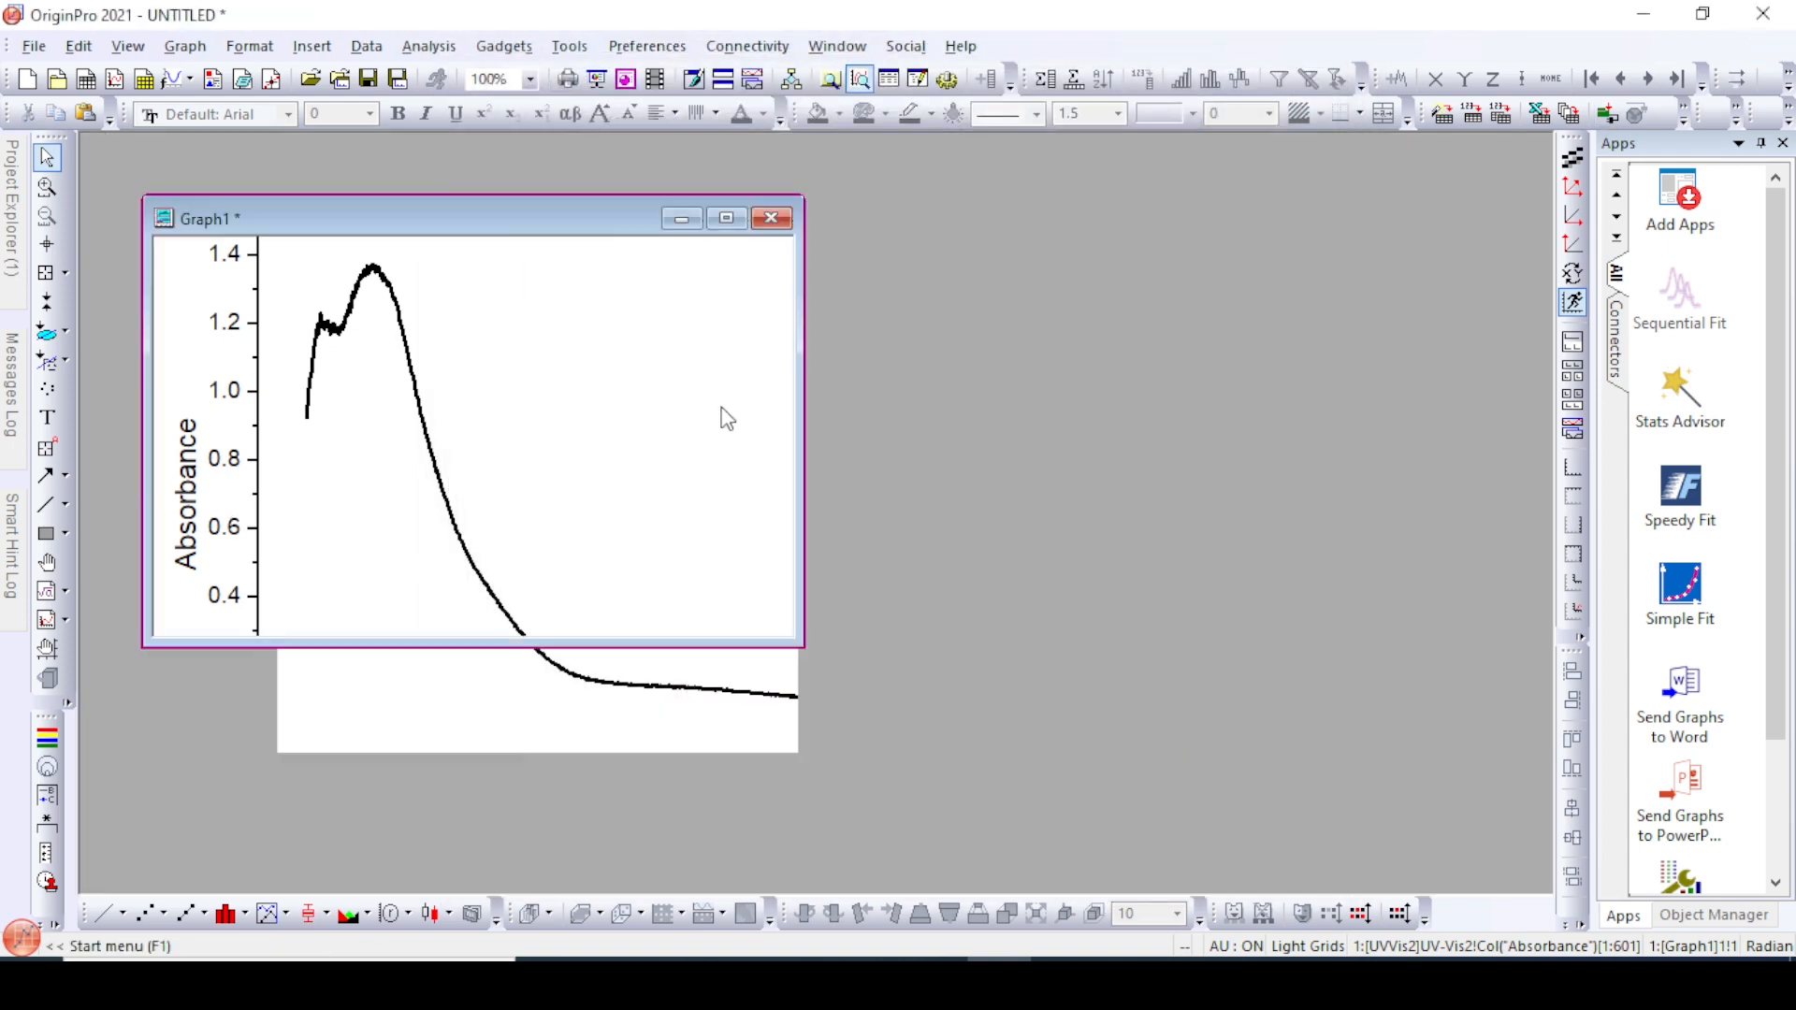
pyautogui.click(935, 984)
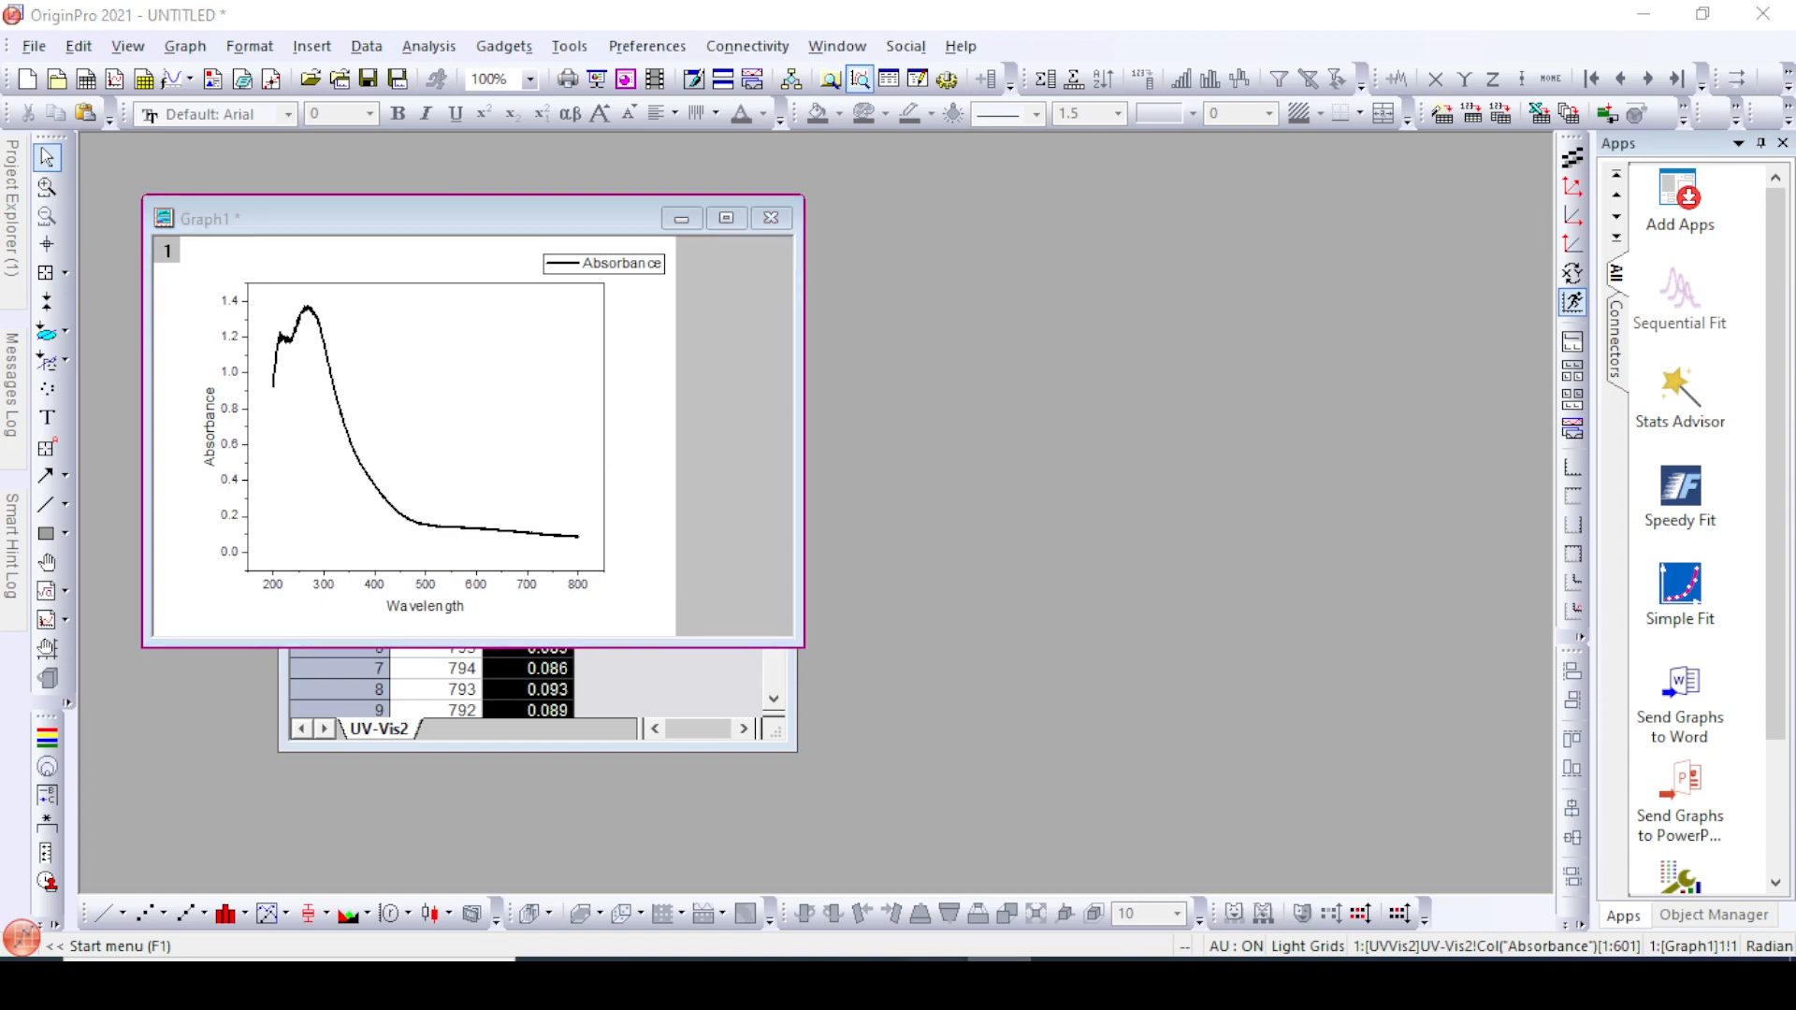
pyautogui.moveTo(264, 634); pyautogui.dragTo(1090, 642)
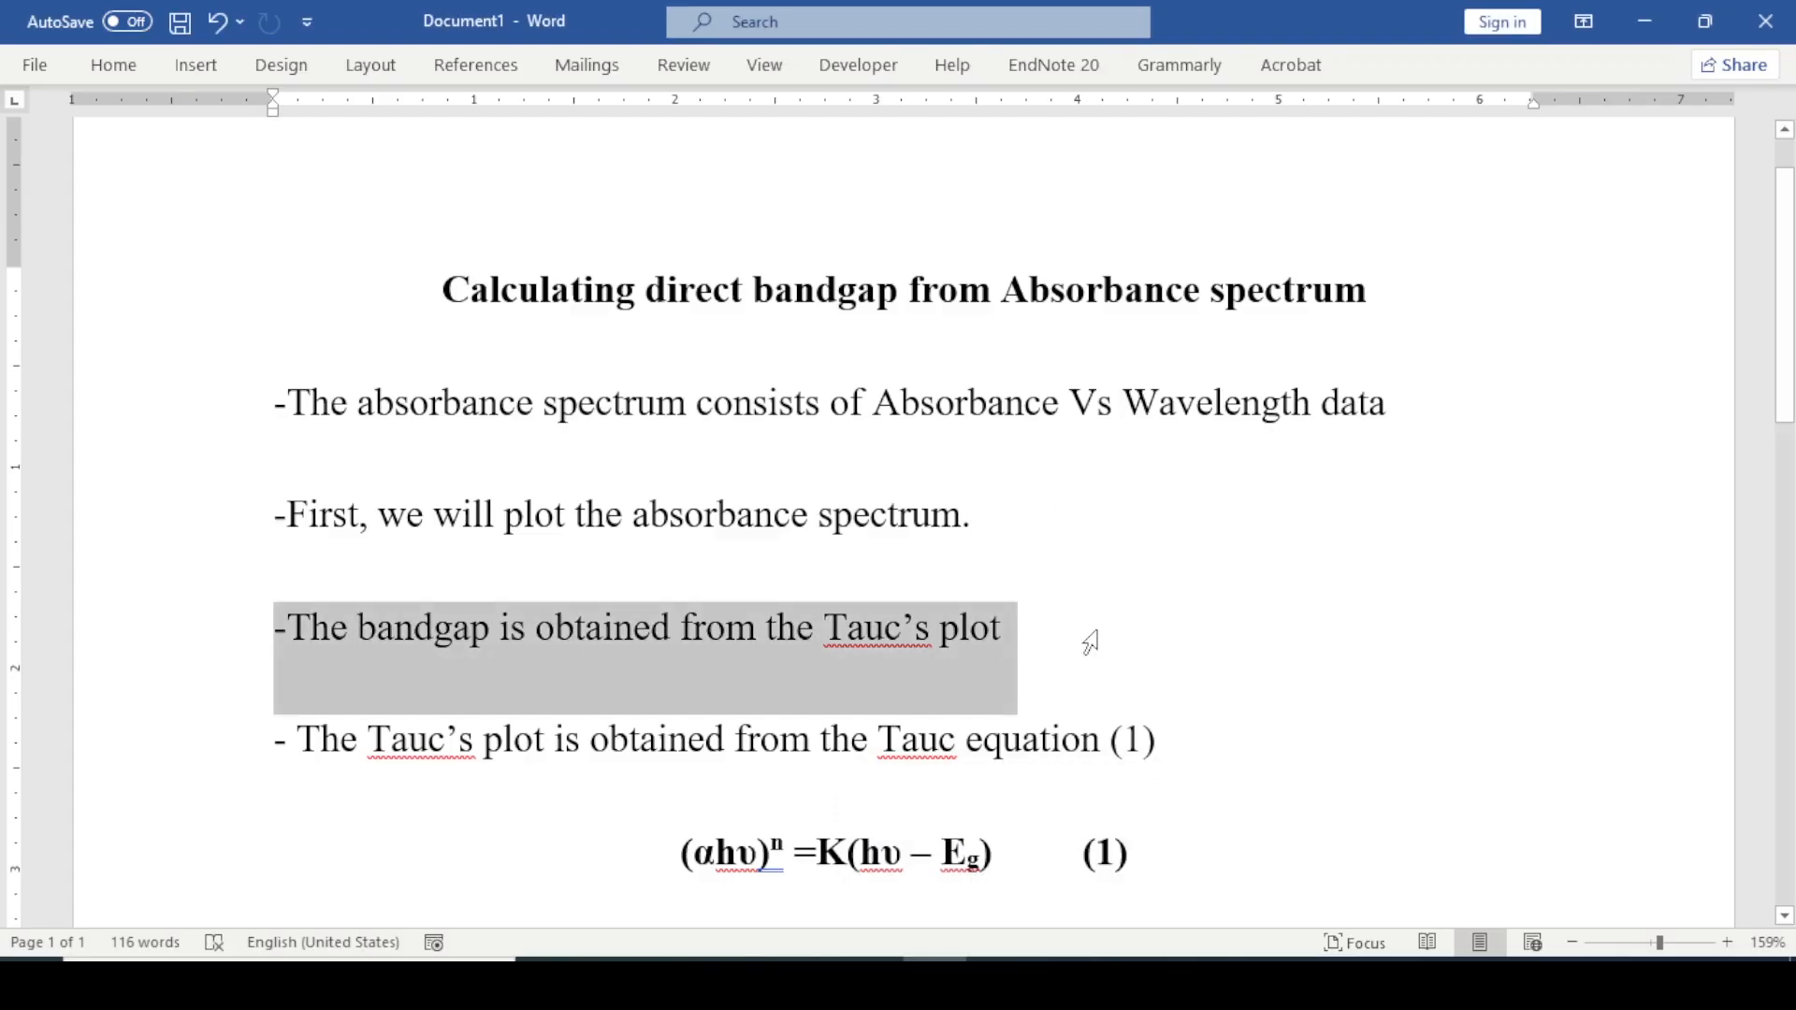
pyautogui.moveTo(296, 739); pyautogui.dragTo(1173, 751)
pyautogui.scroll(-2, 1173, 751)
pyautogui.moveTo(630, 669); pyautogui.dragTo(1136, 683)
pyautogui.tripleClick(436, 767)
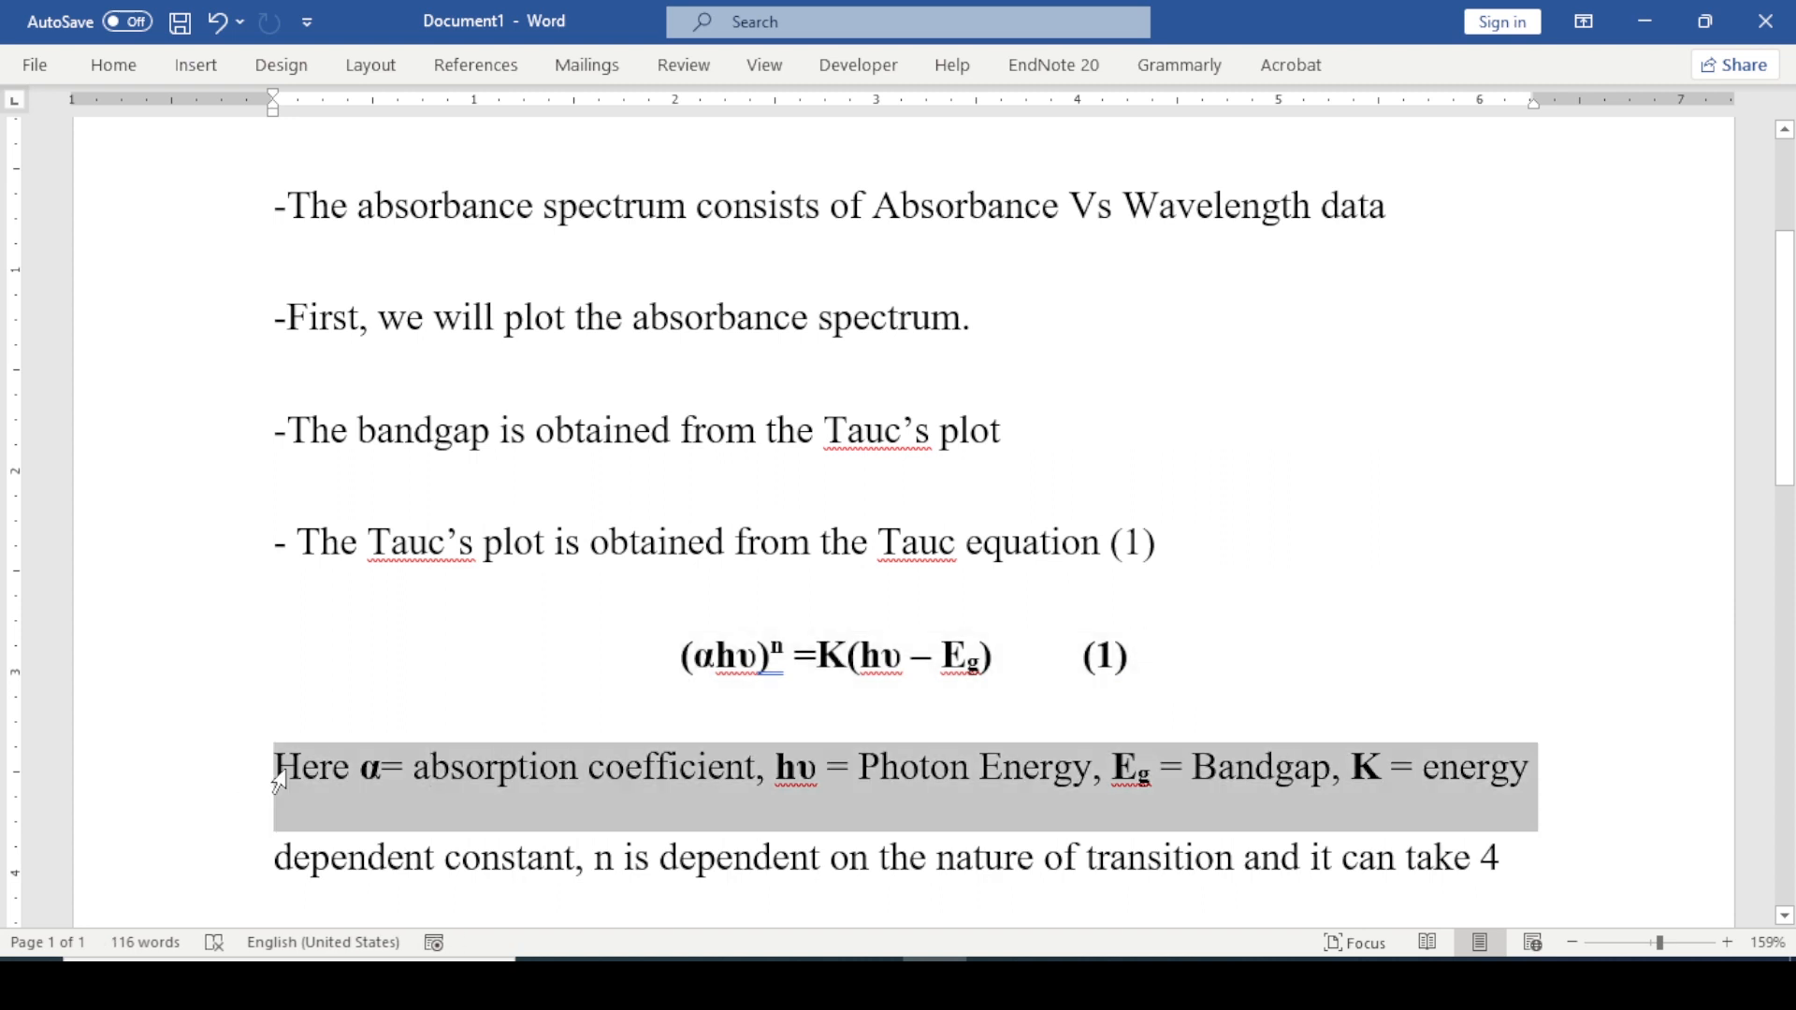
pyautogui.moveTo(777, 778); pyautogui.dragTo(1479, 771)
pyautogui.click(1135, 793)
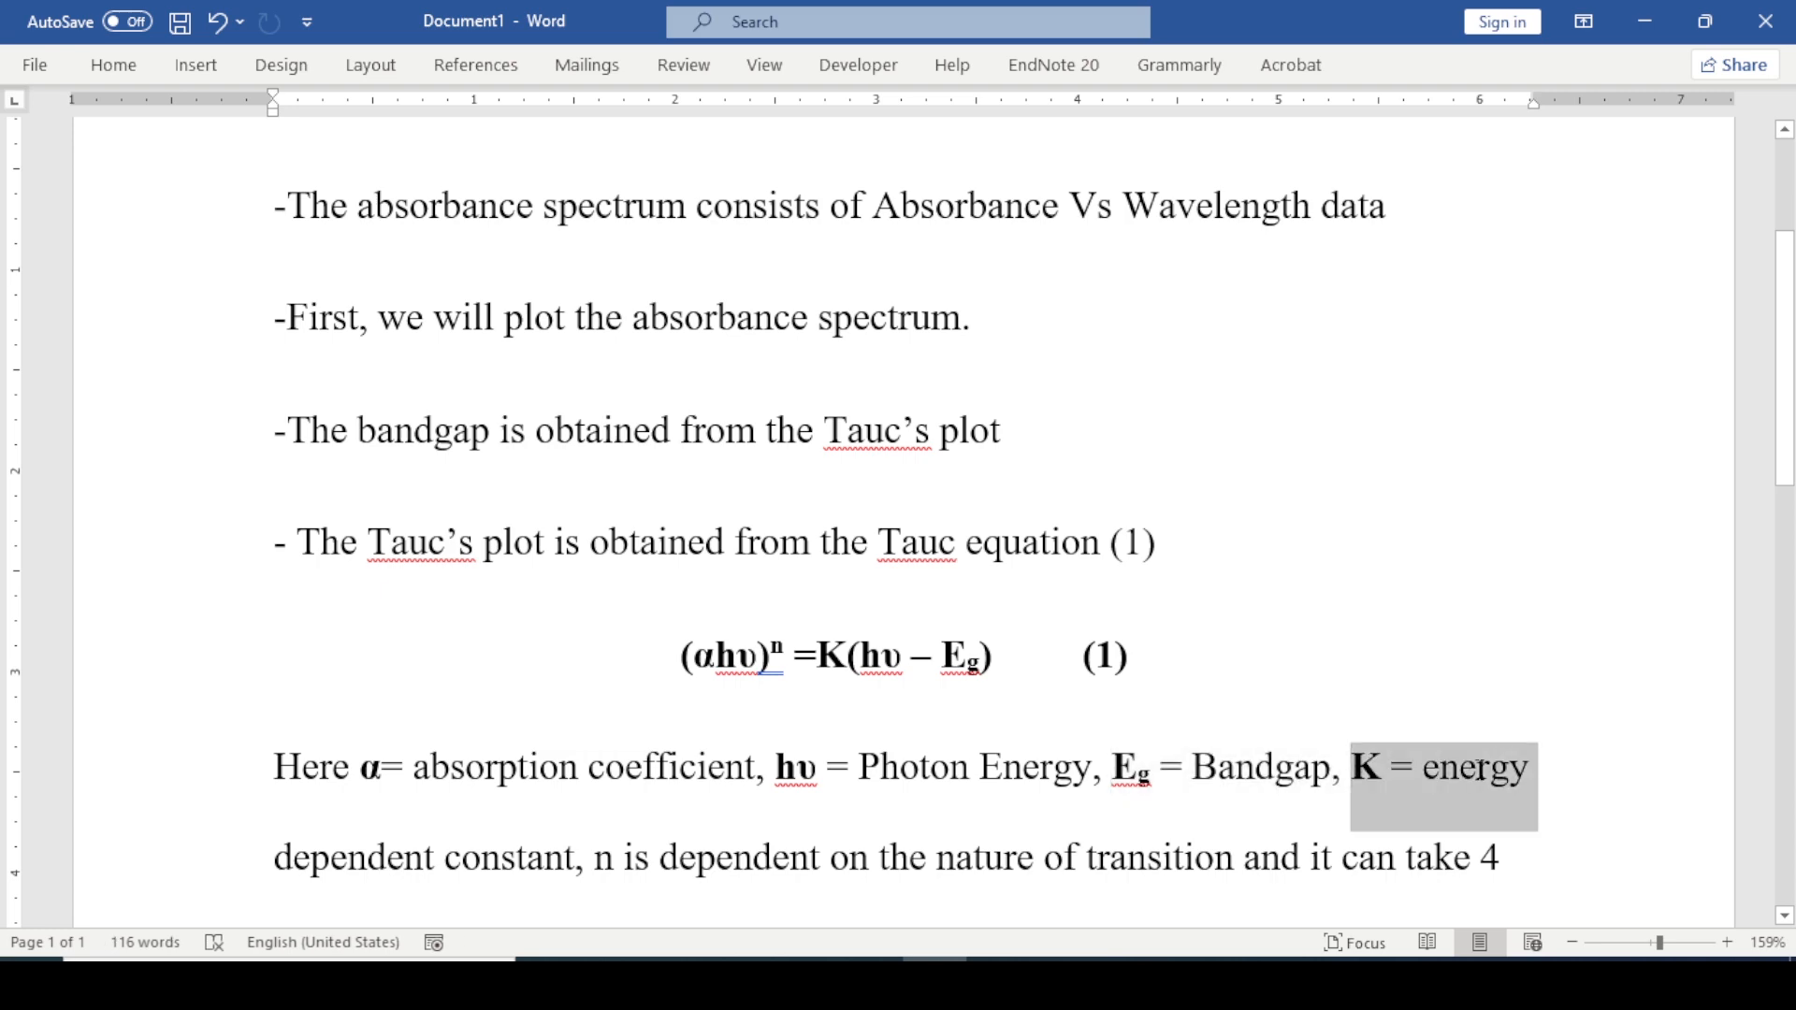
# Make the symbol "n" bold in the sentence about the nature of transition
pyautogui.scroll(-2, 509, 820)
pyautogui.click(233, 664)
pyautogui.moveTo(596, 662); pyautogui.dragTo(615, 664)
pyautogui.hotkey('ctrl', 'b')
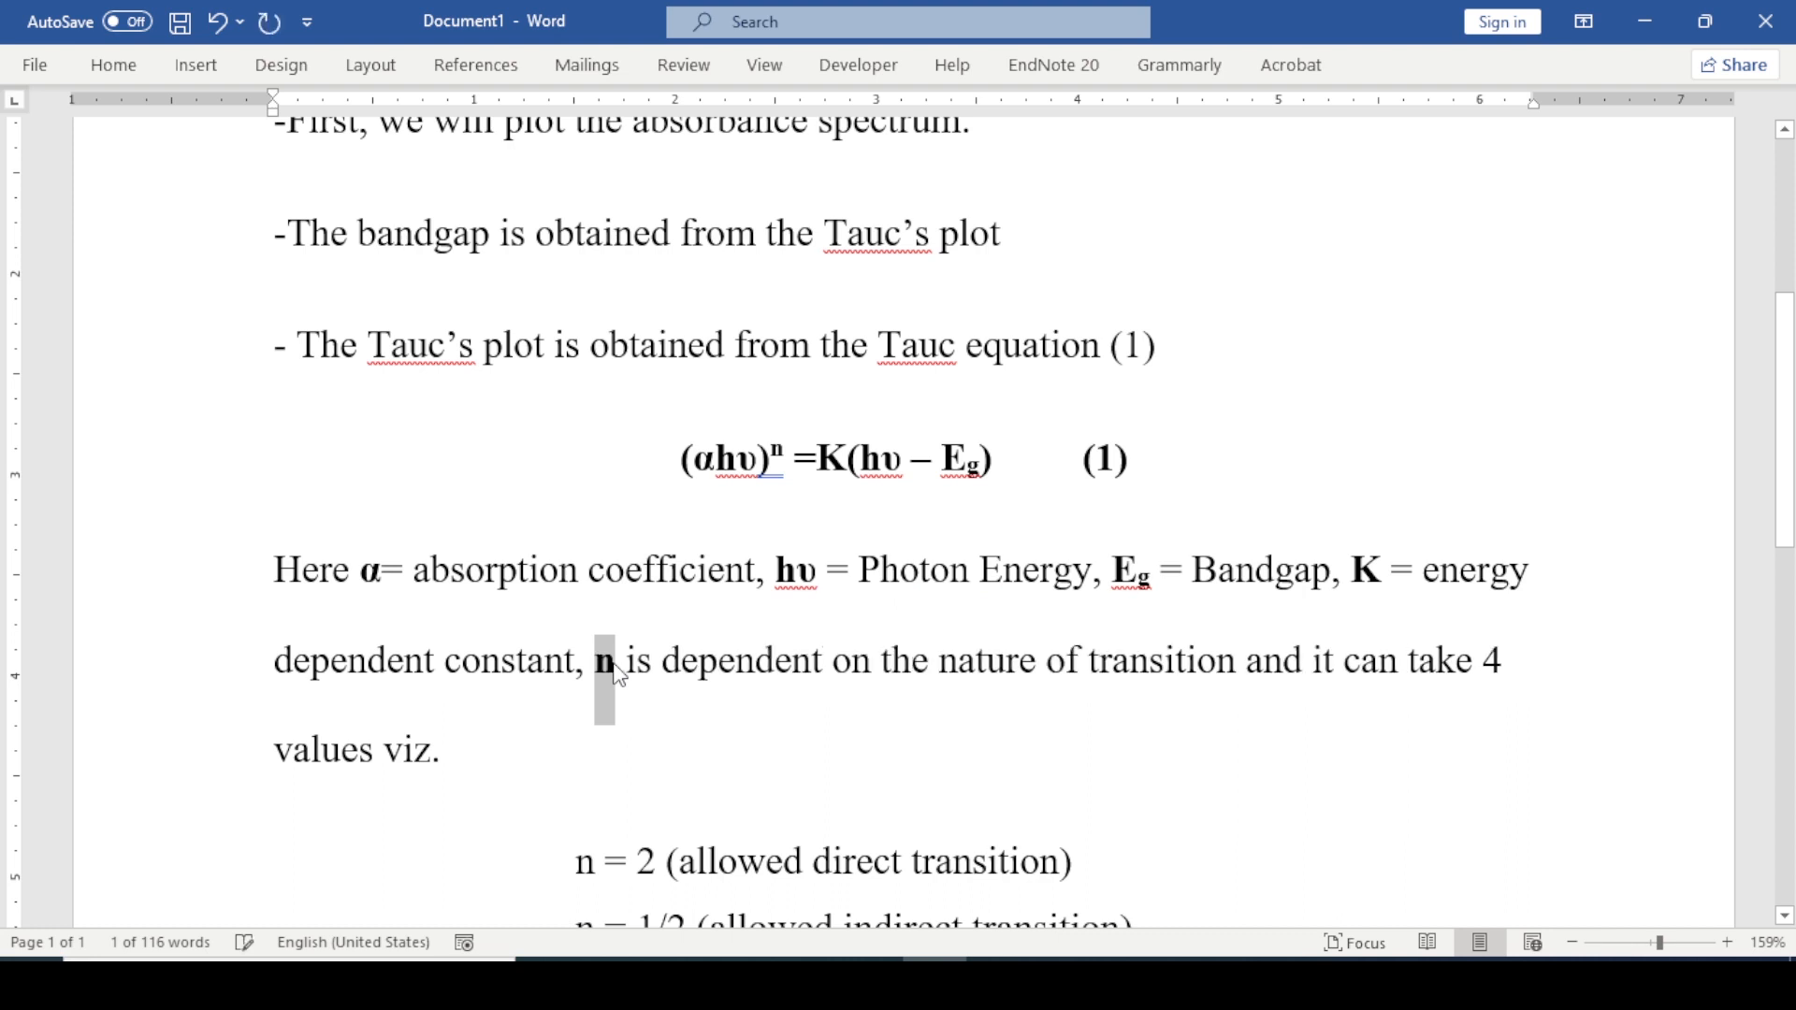
pyautogui.click(737, 699)
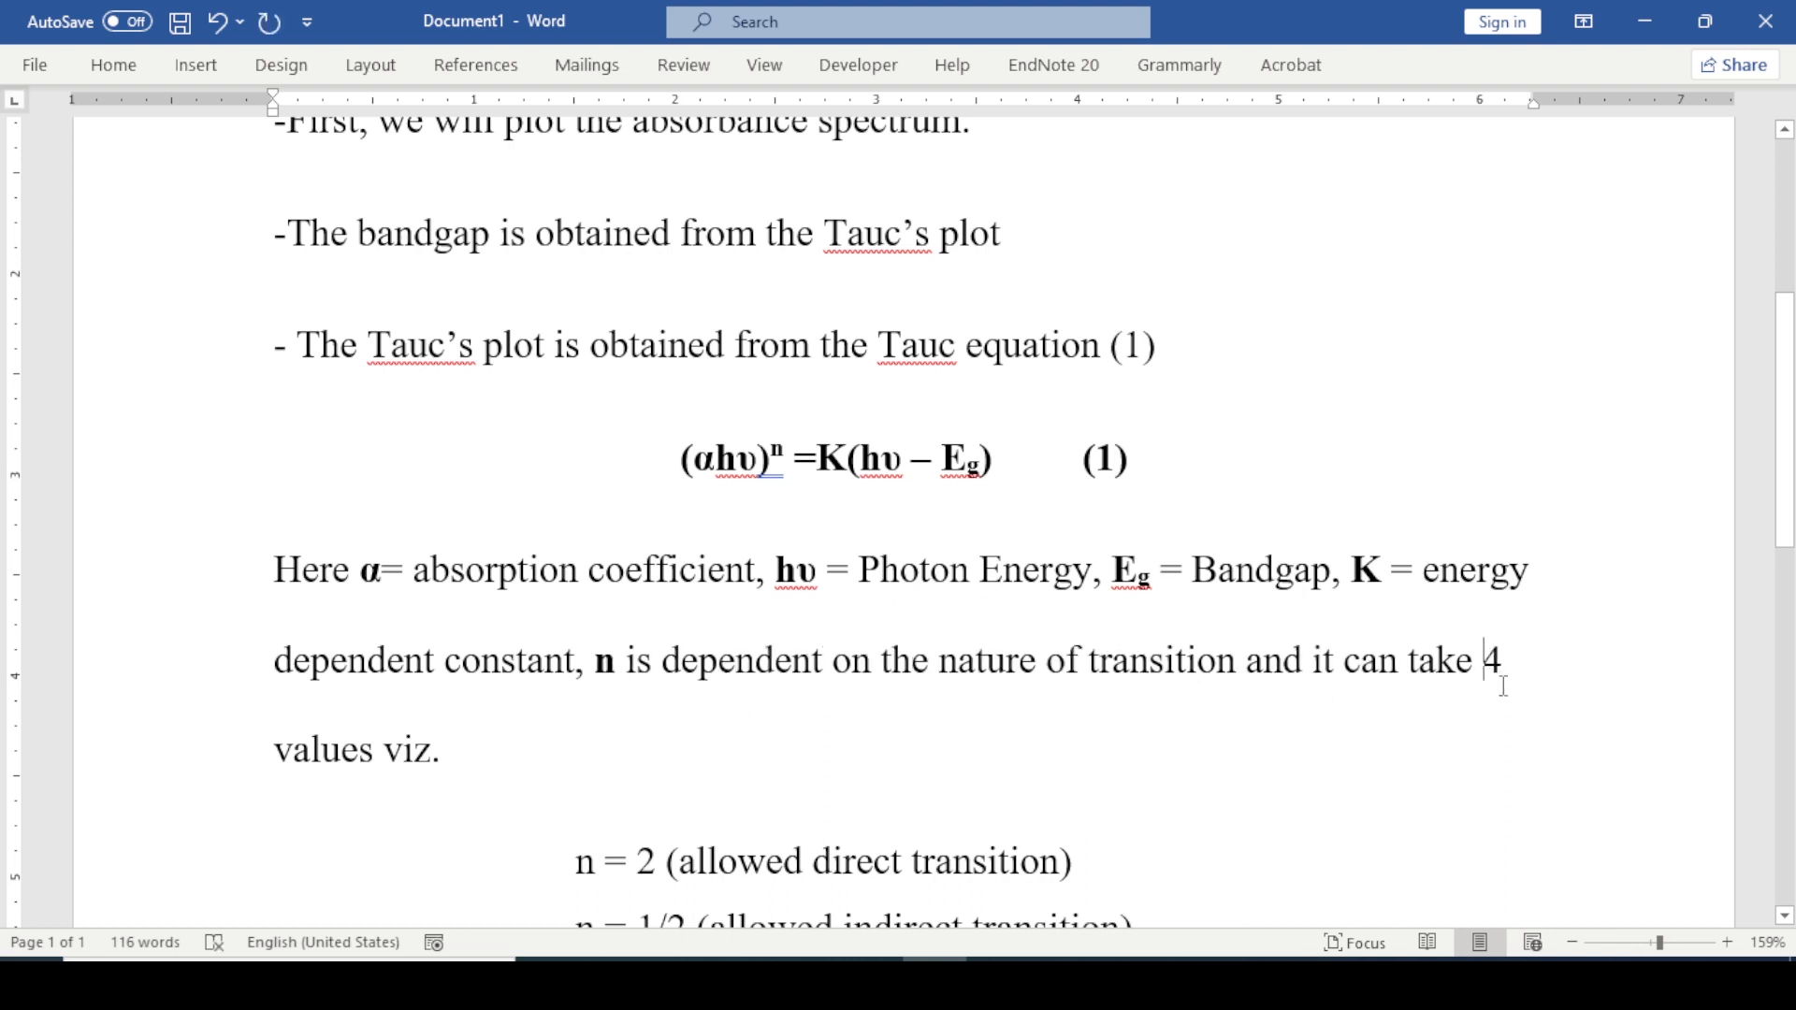
# Make the words "4 values" bold at the end of the sentence describing n
pyautogui.moveTo(1503, 686); pyautogui.dragTo(400, 753)
pyautogui.click(378, 754)
pyautogui.moveTo(1509, 686); pyautogui.dragTo(381, 757)
pyautogui.hotkey('ctrl', 'b')
# Go through the four listed values of n and the transition type belonging to each
pyautogui.scroll(-8, 739, 790)
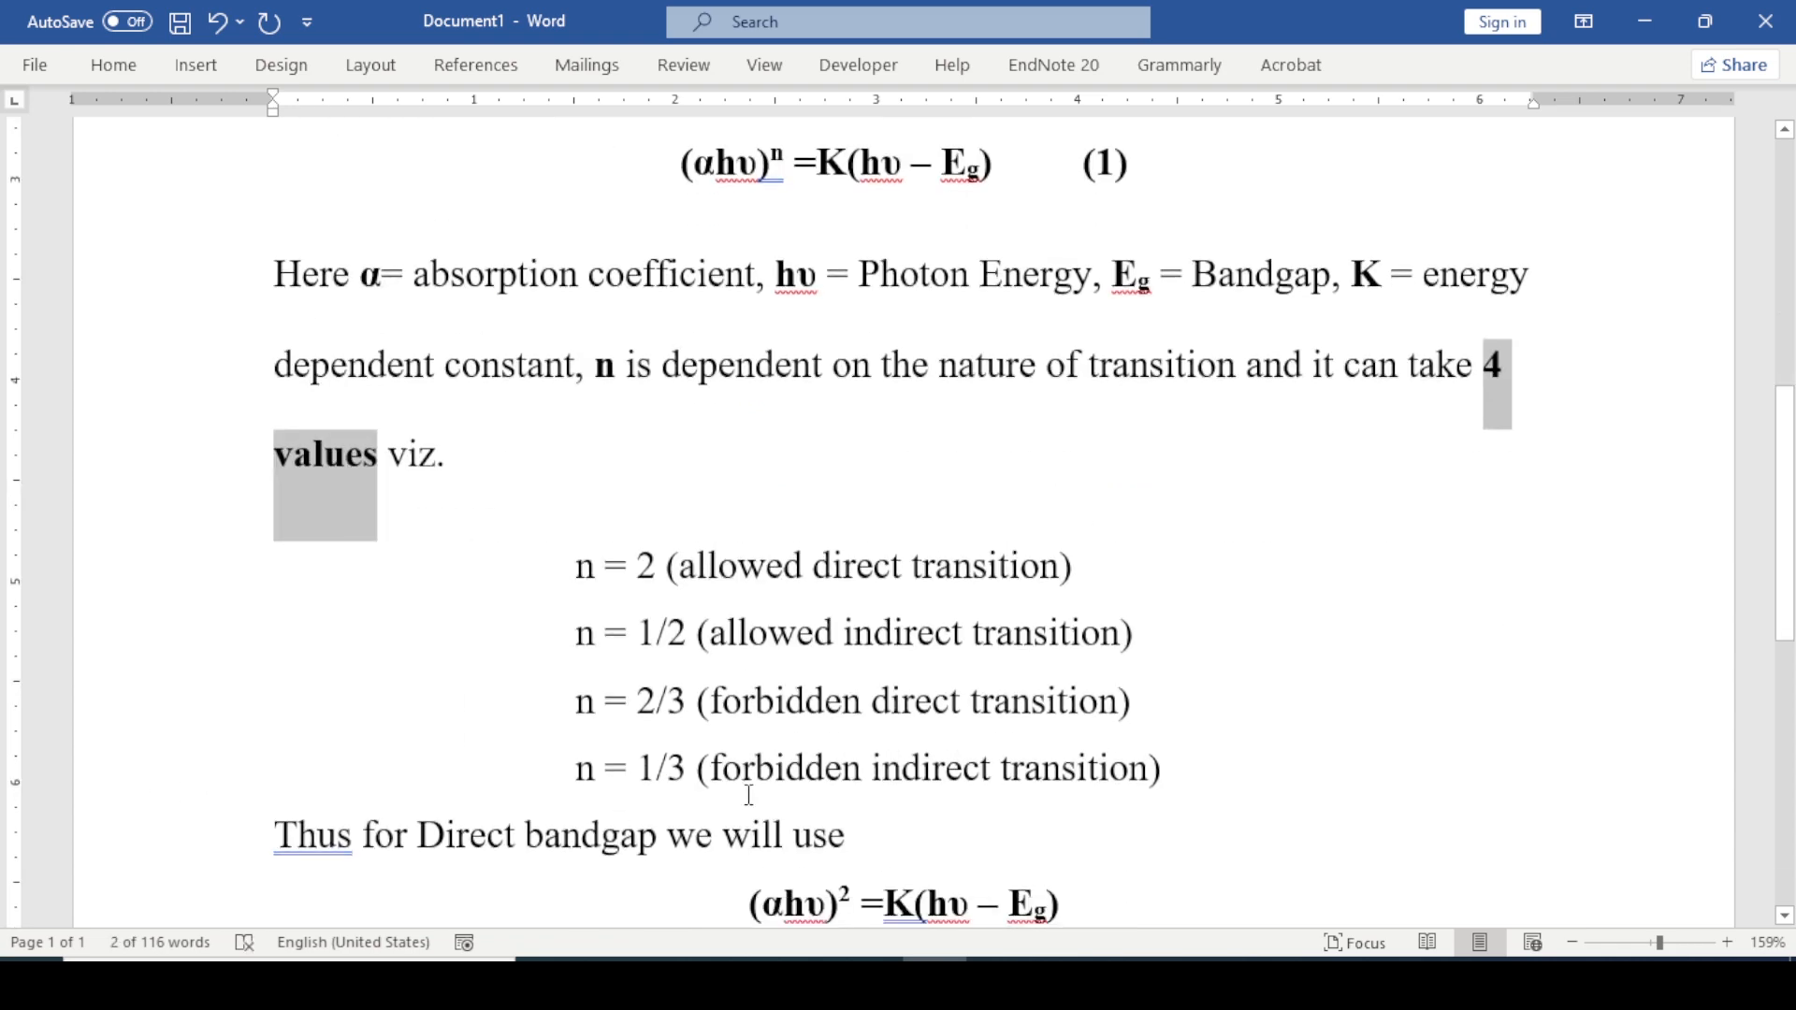
pyautogui.scroll(2, 614, 536)
pyautogui.moveTo(573, 360); pyautogui.dragTo(1119, 392)
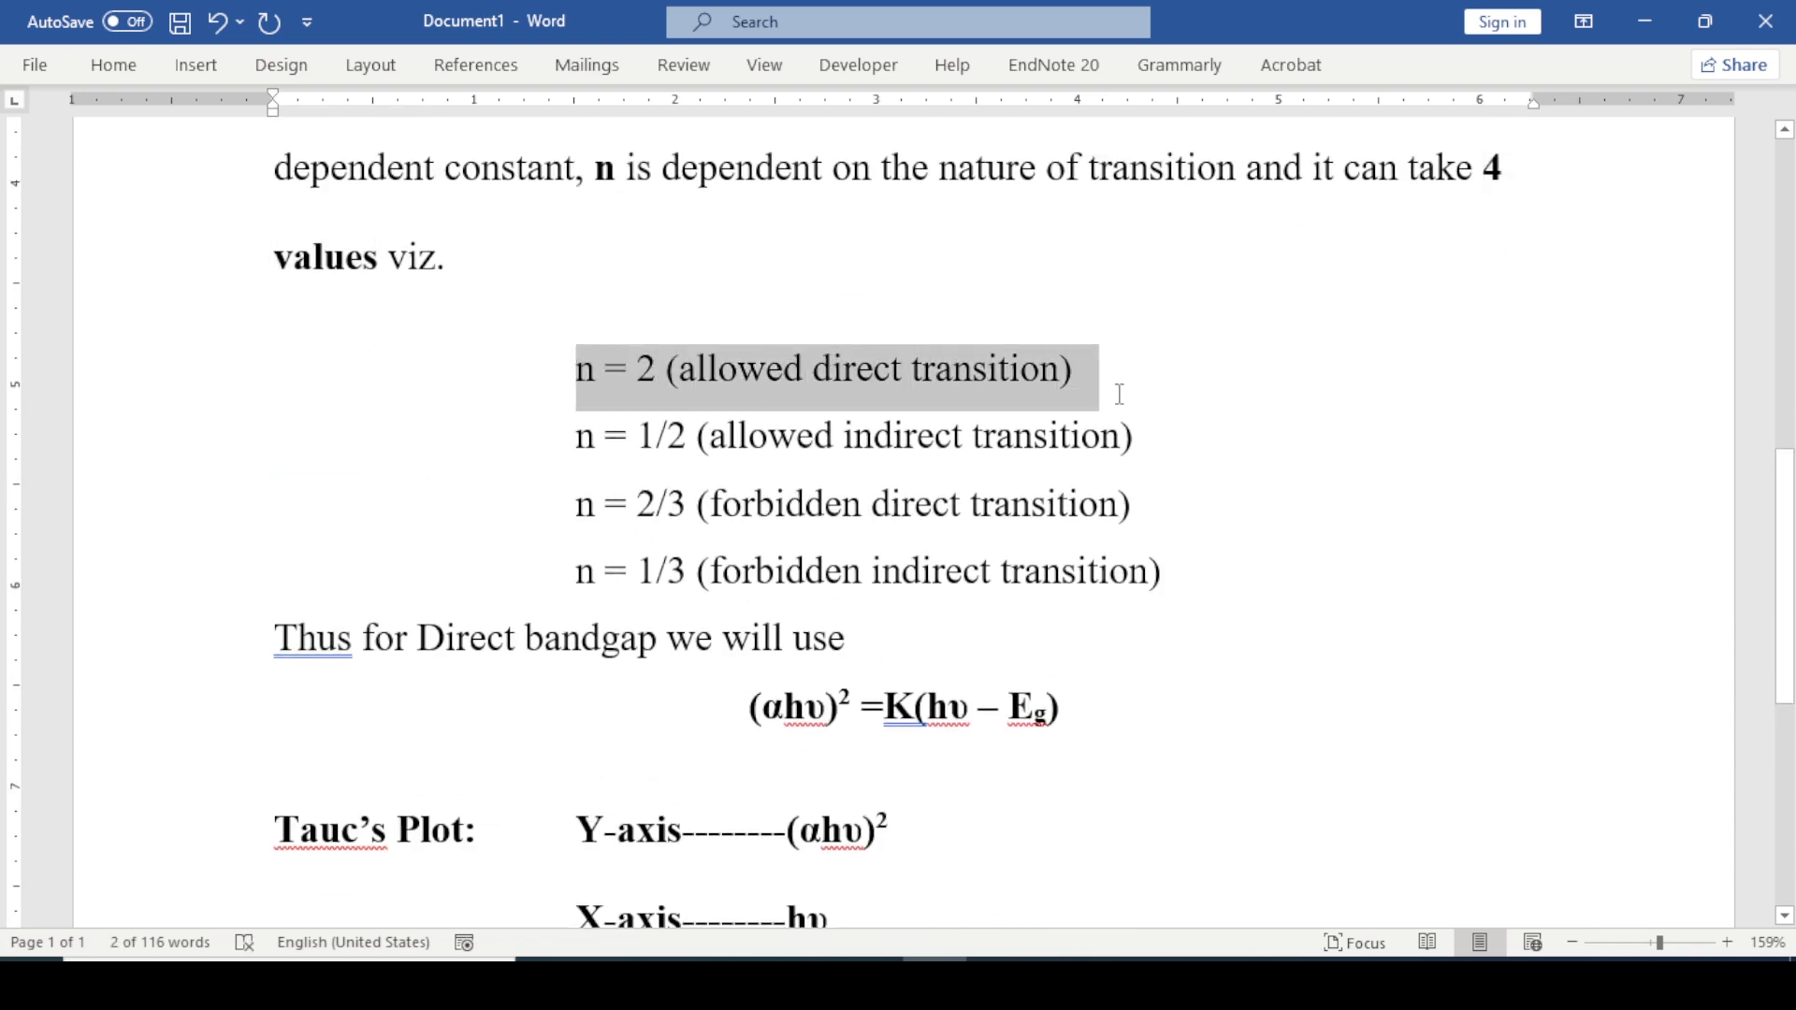
pyautogui.moveTo(577, 436); pyautogui.dragTo(1089, 451)
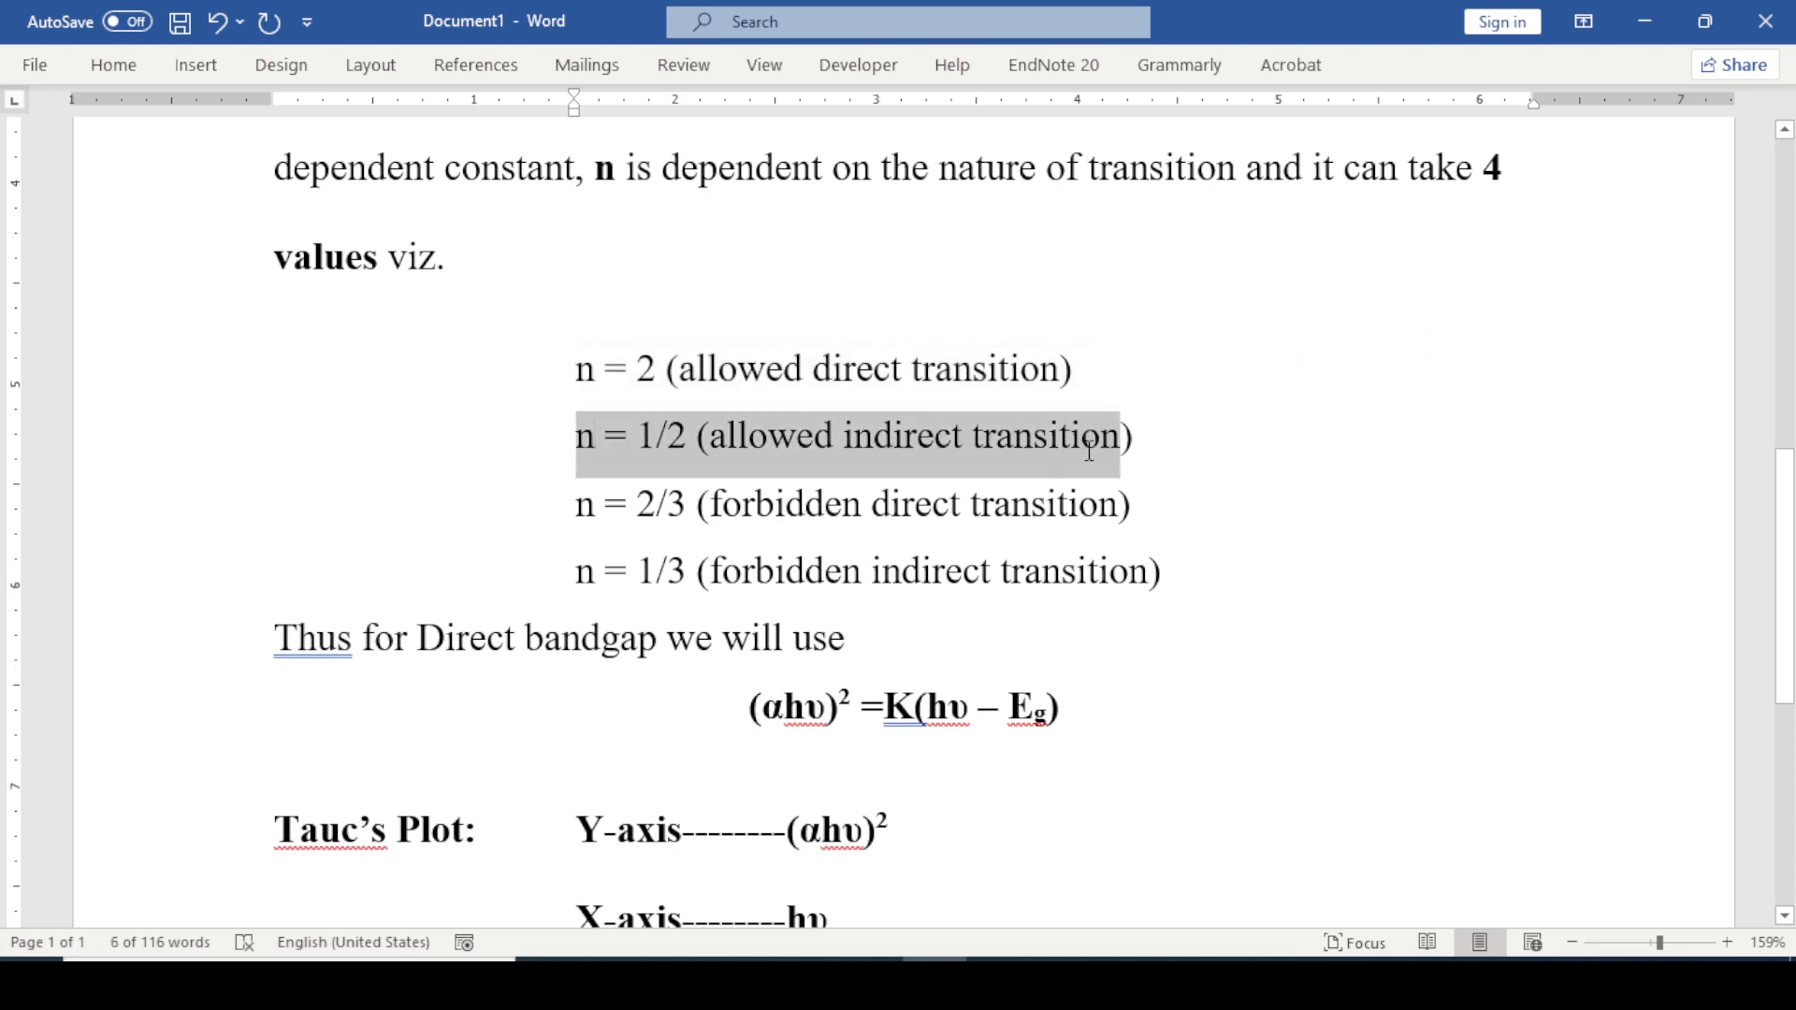
pyautogui.moveTo(576, 505); pyautogui.dragTo(1114, 538)
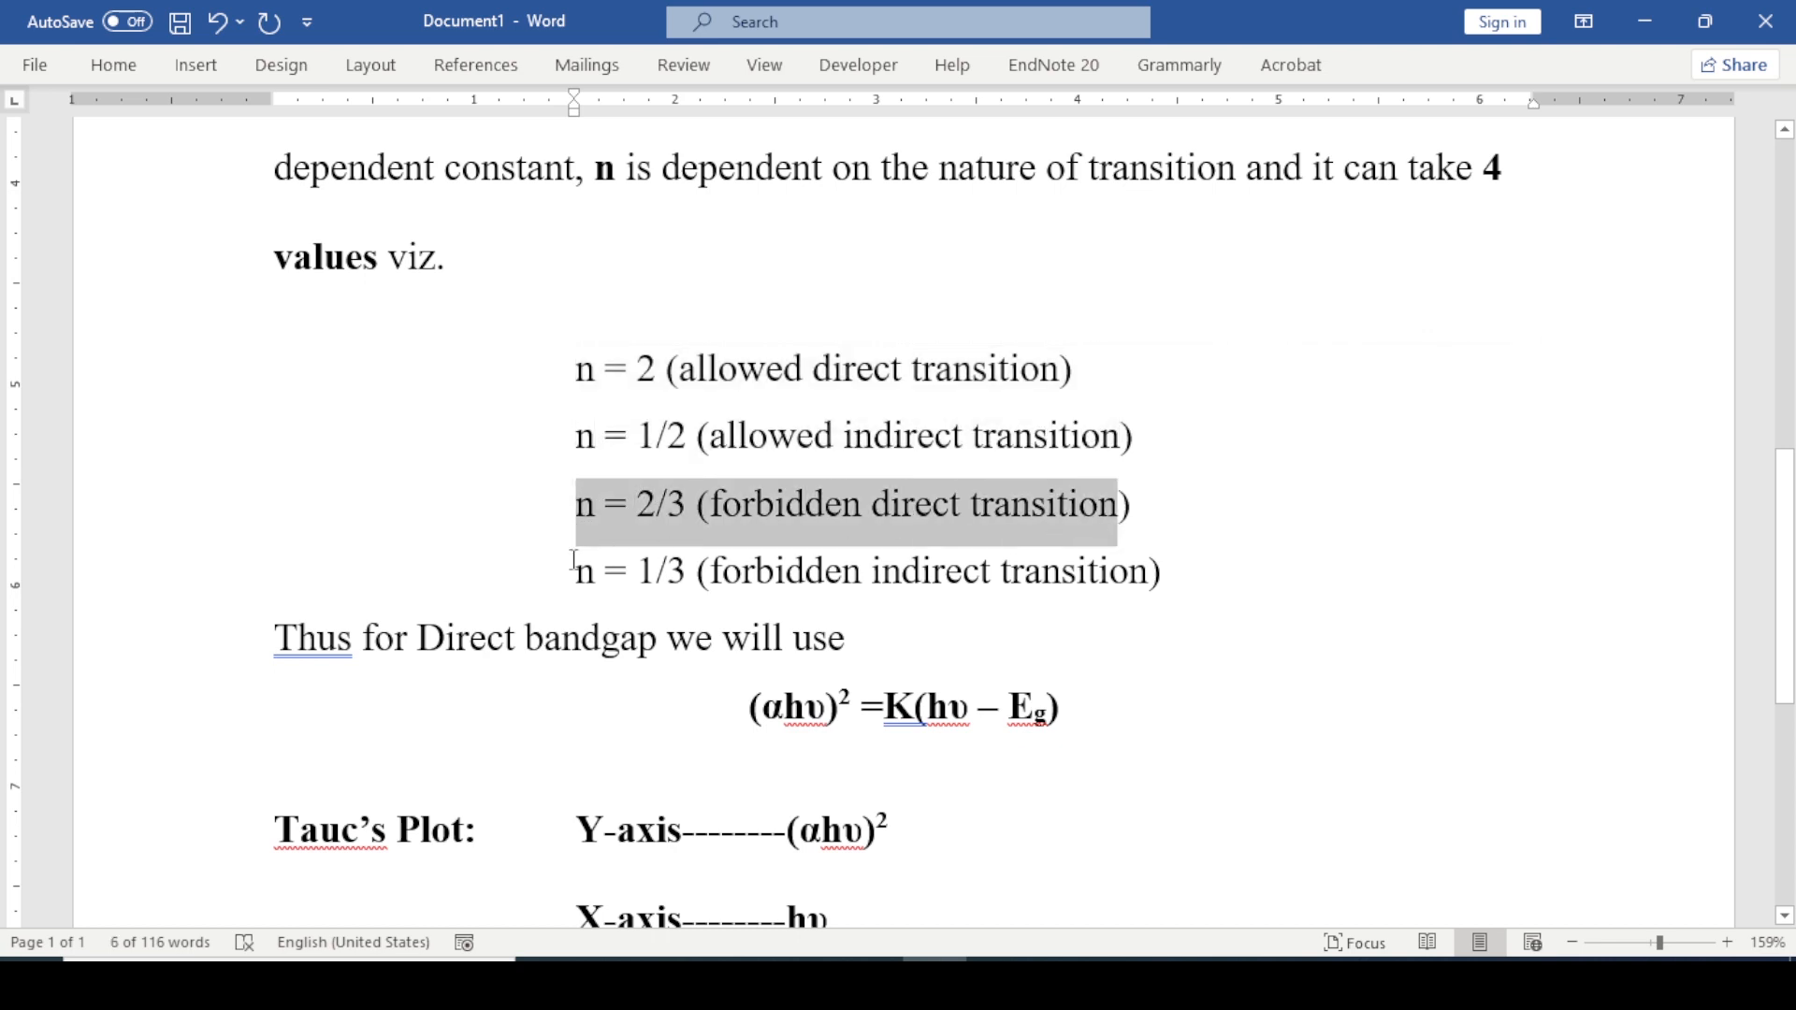
pyautogui.moveTo(574, 560); pyautogui.dragTo(1181, 613)
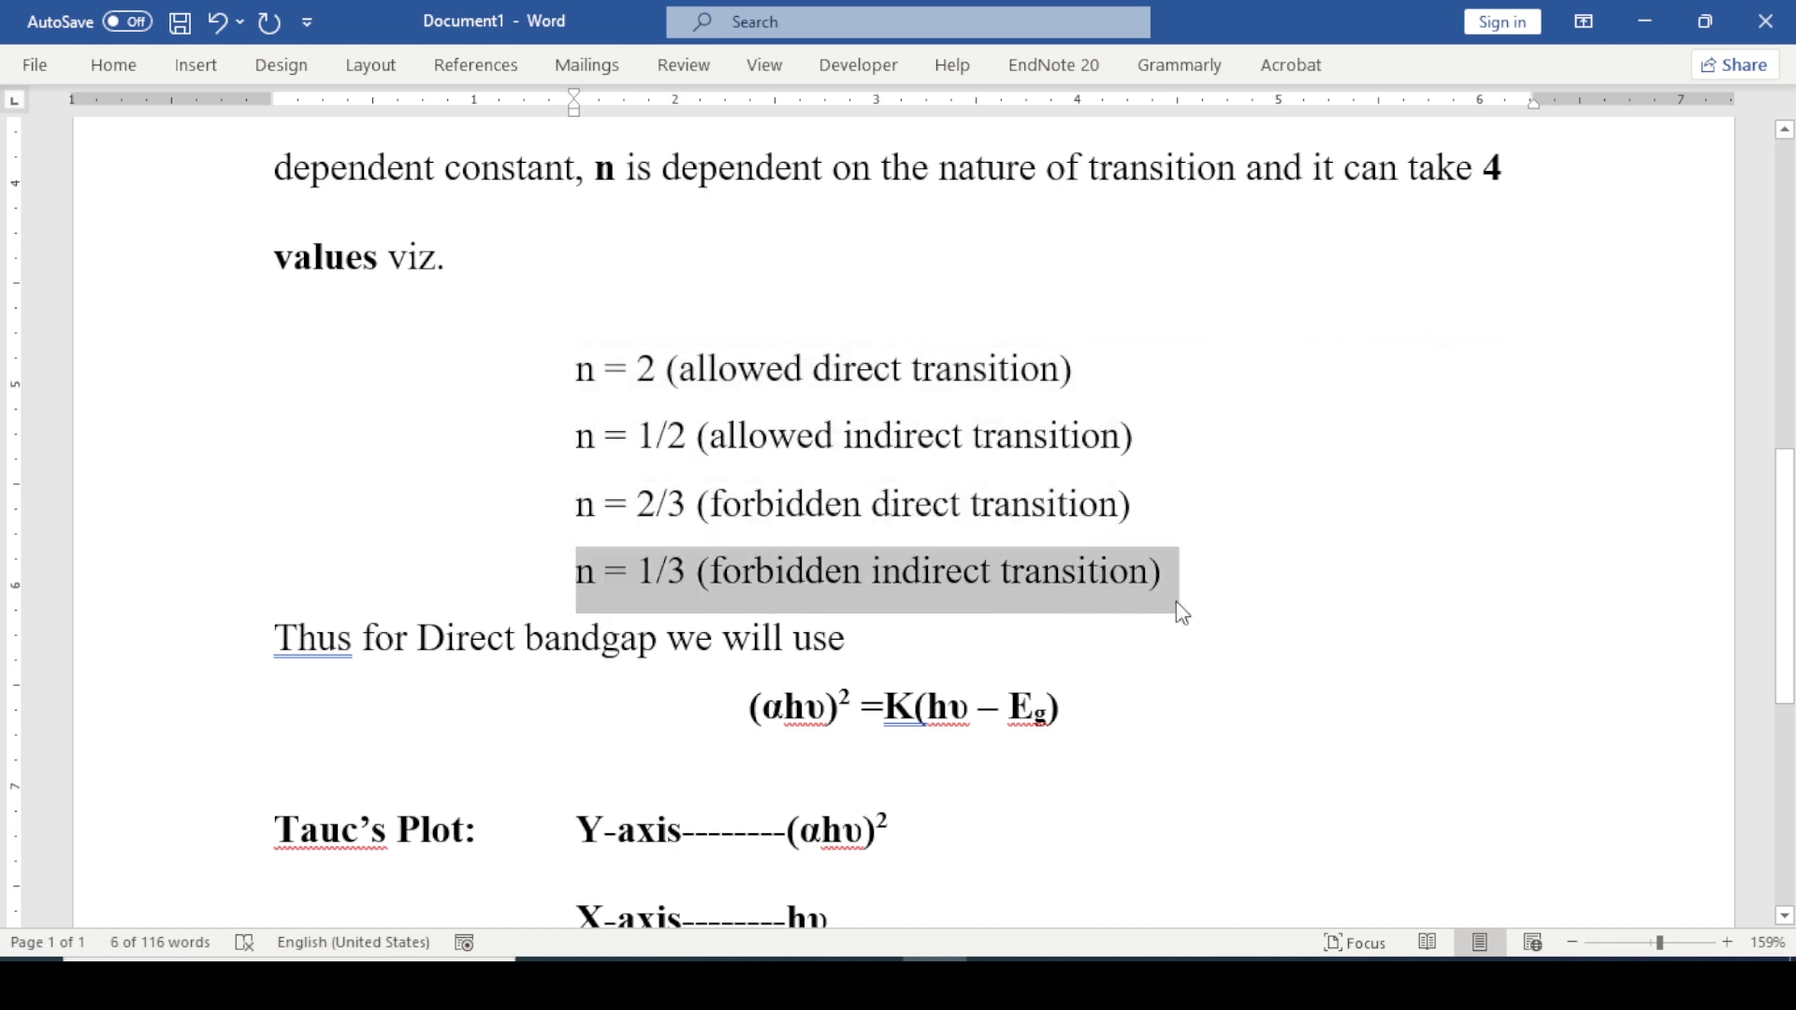
# Insert a comma after "Thus" in the direct bandgap sentence, and highlight its equation and the allowed direct transition line in turn
pyautogui.click(355, 645)
pyautogui.write(',')
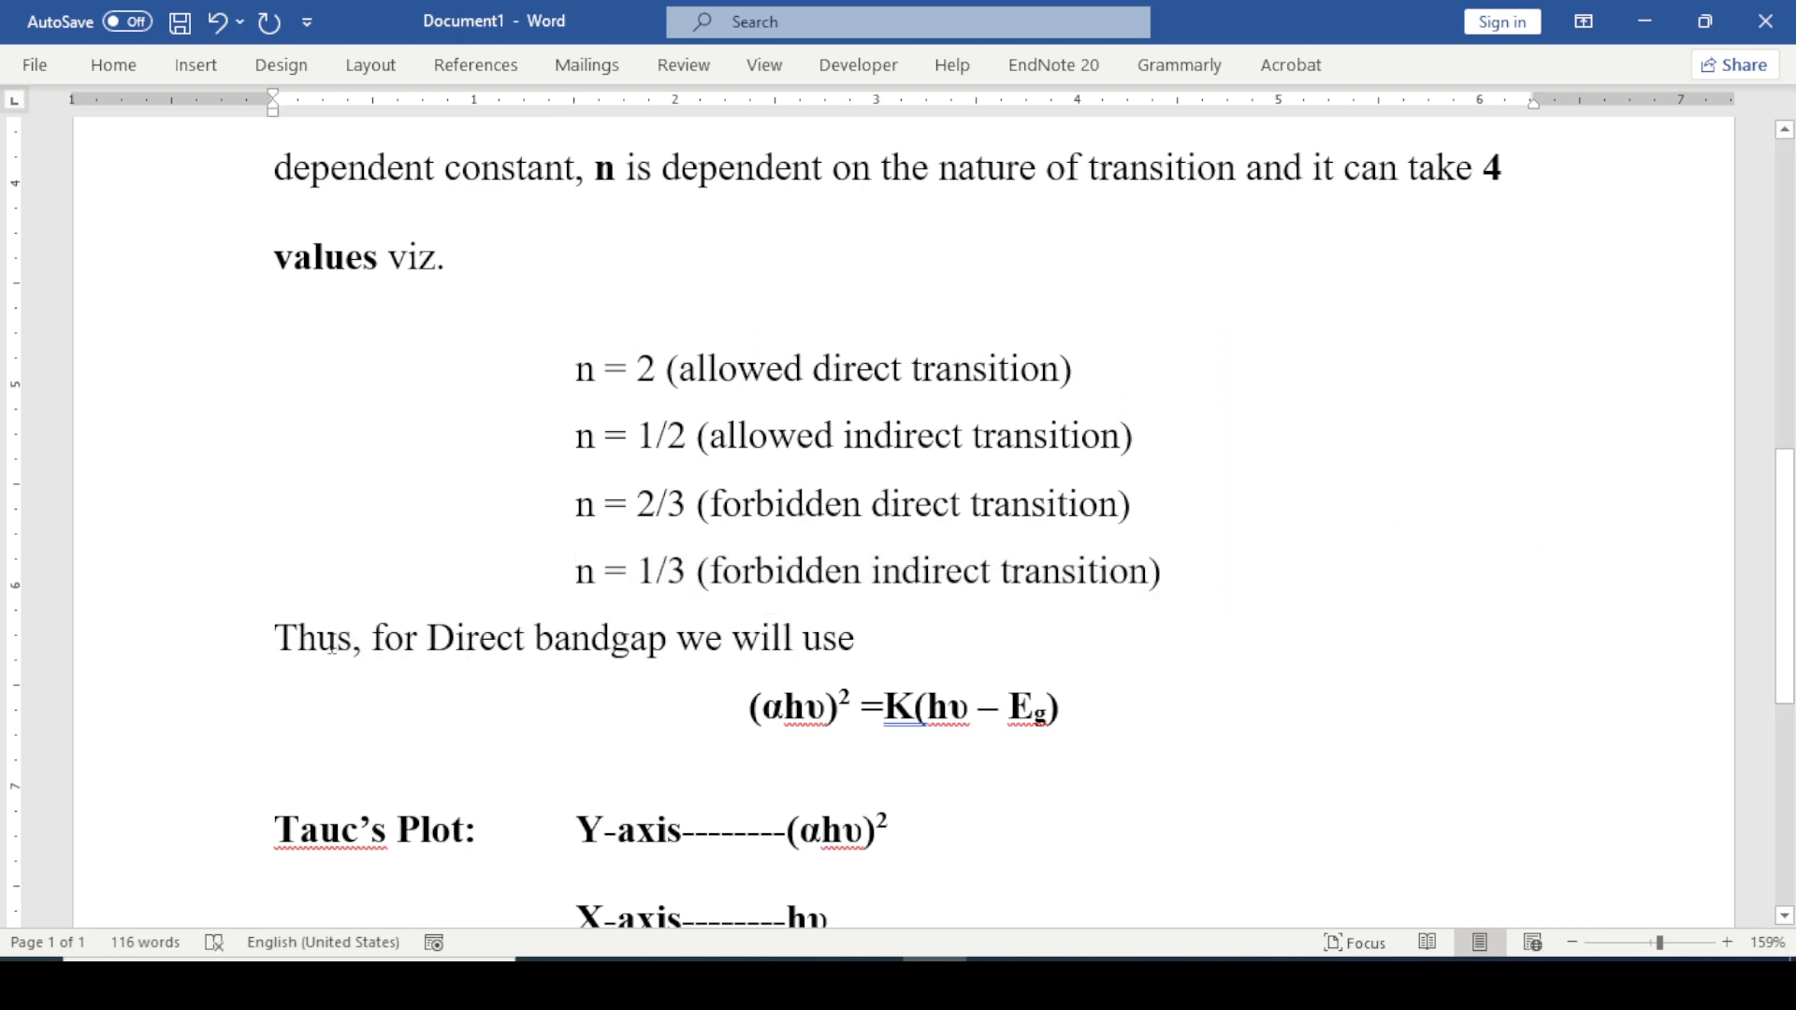
pyautogui.moveTo(749, 706); pyautogui.dragTo(1098, 714)
pyautogui.moveTo(575, 372); pyautogui.dragTo(1110, 393)
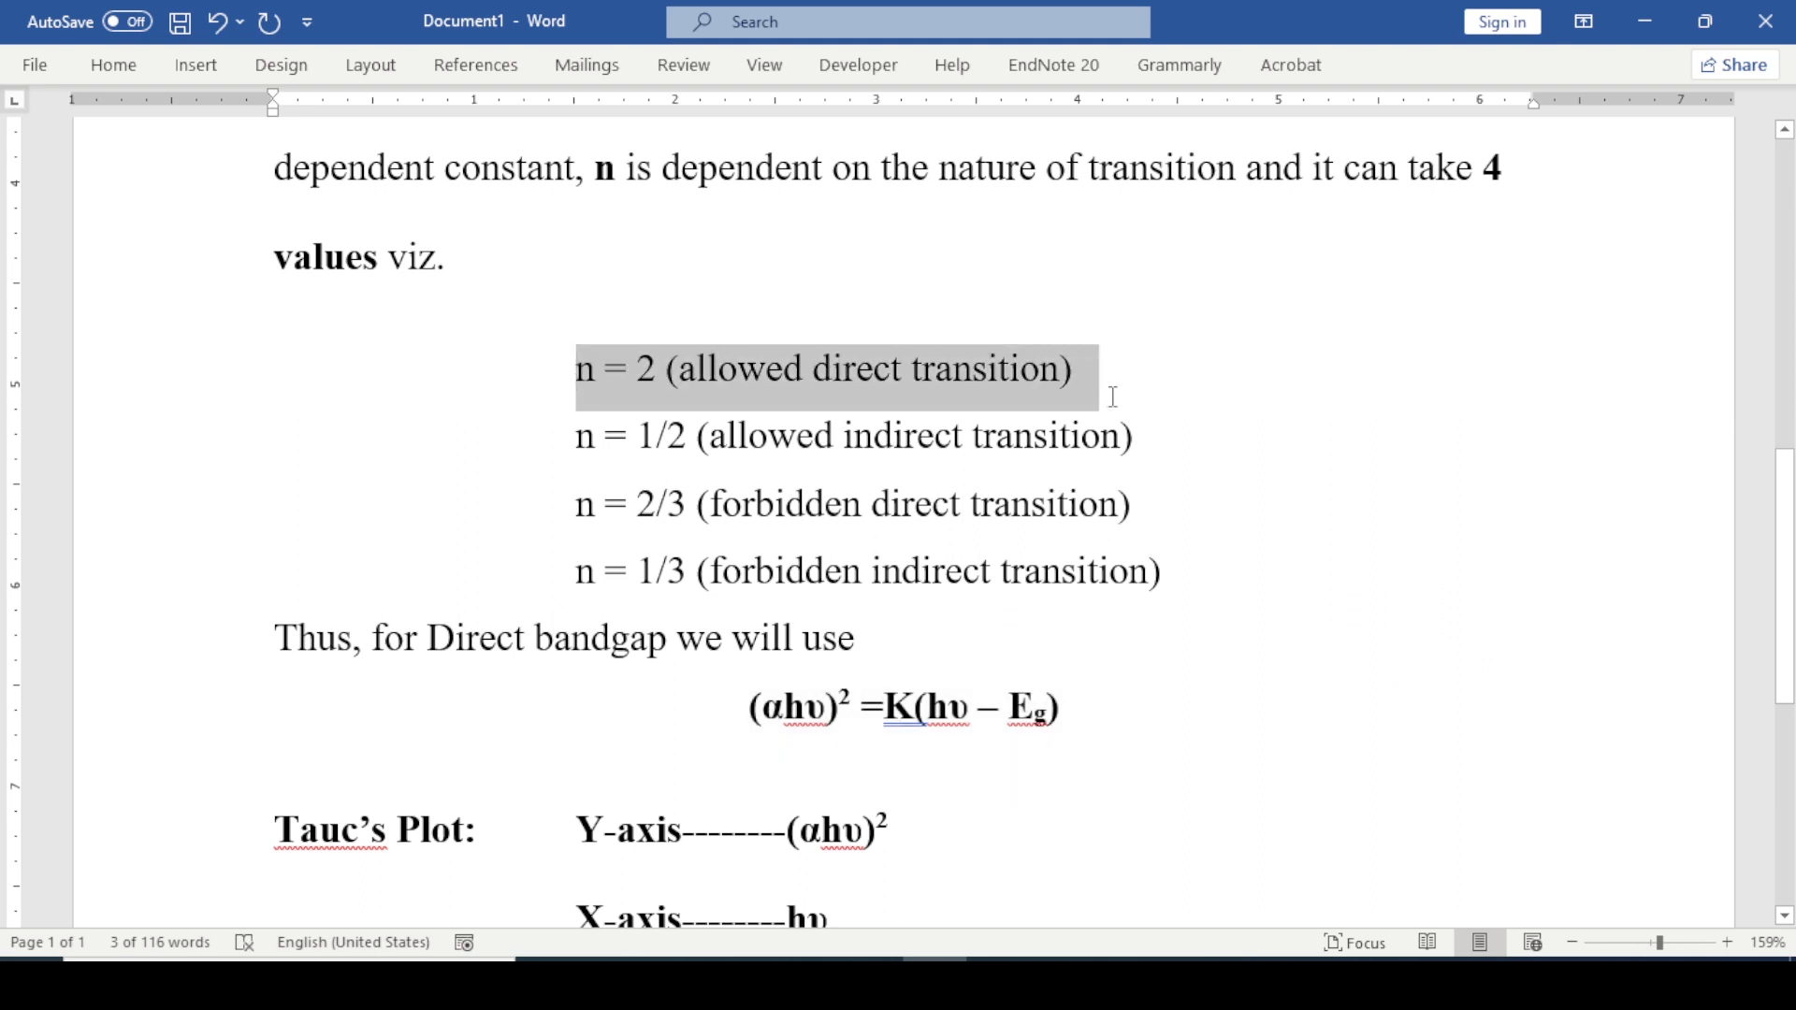
# Make the selected line "n = 2 (allowed direct transition)" bold
pyautogui.hotkey('ctrl', 'b')
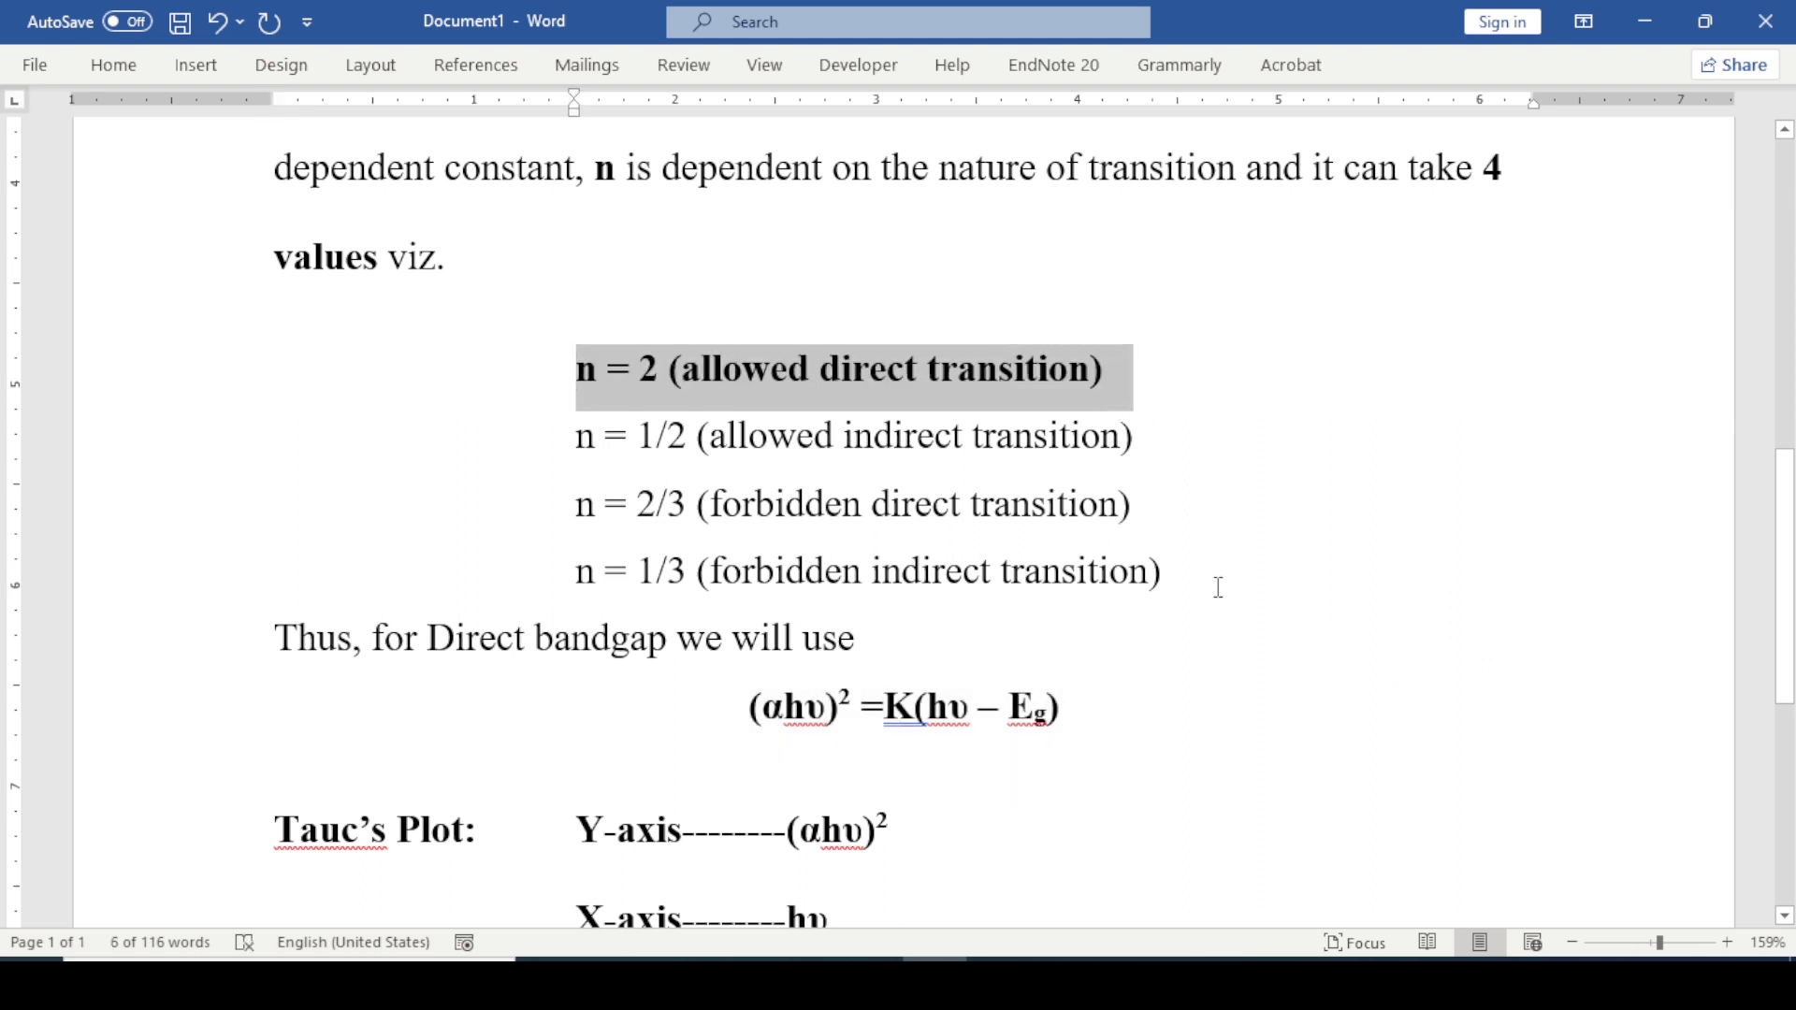
pyautogui.click(1160, 715)
# Highlight the Y-axis and X-axis definitions of the Tauc's plot in turn
pyautogui.scroll(-3, 510, 611)
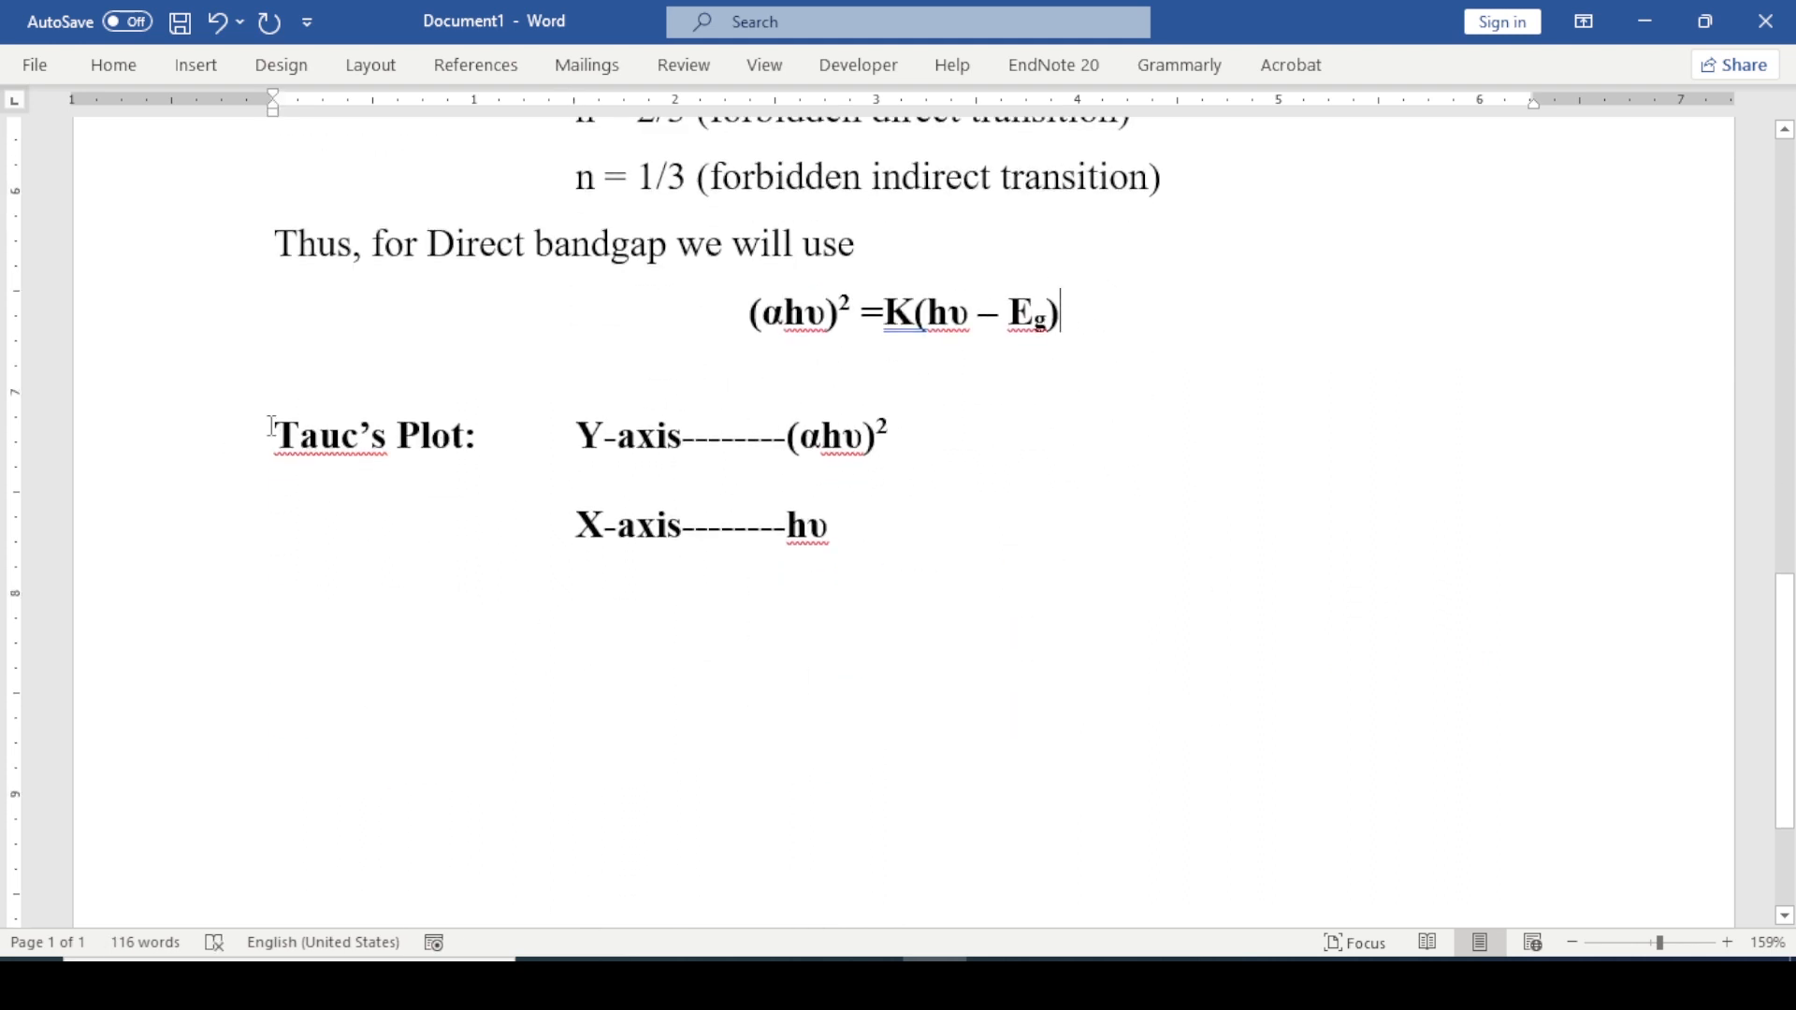
pyautogui.moveTo(273, 435); pyautogui.dragTo(898, 449)
pyautogui.moveTo(574, 526); pyautogui.dragTo(848, 556)
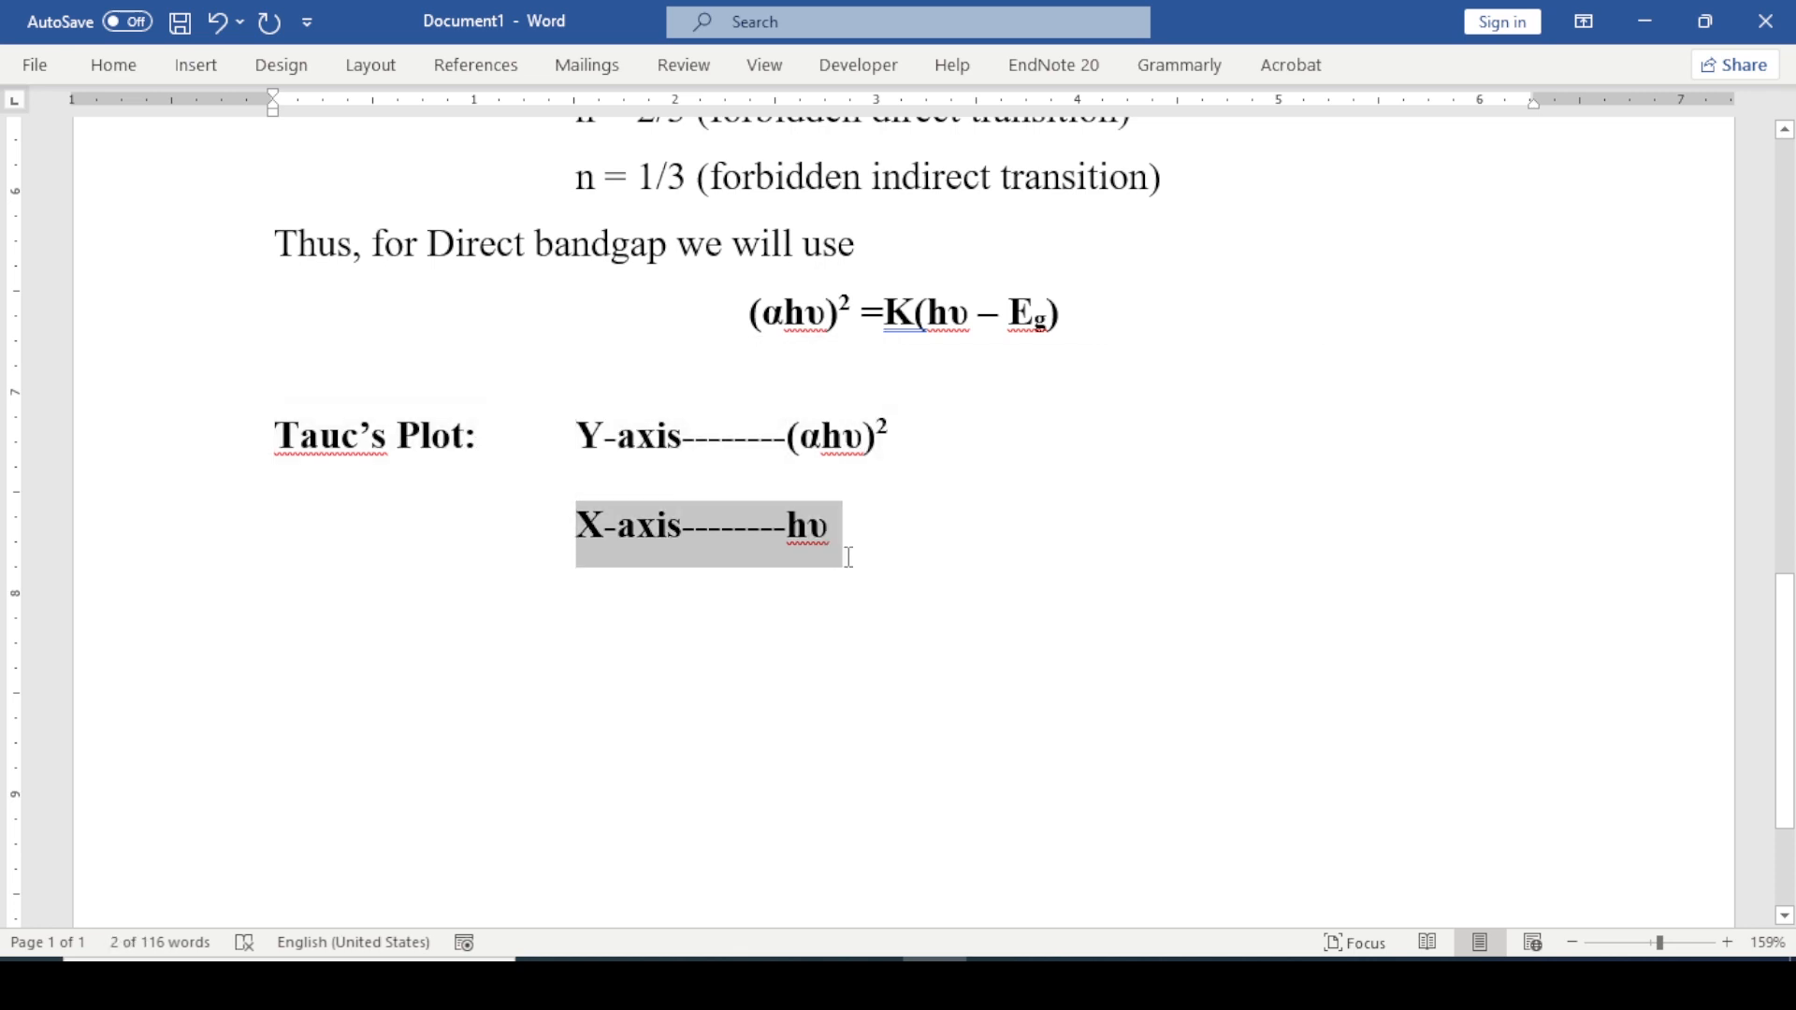
# Add below the X-axis line: "Now, α = (2.303*A)/t", "Where A is Absorbance and t is the thickness of the film" and "Also, hυ =1240/λ"
pyautogui.click(913, 548)
pyautogui.press('Return')
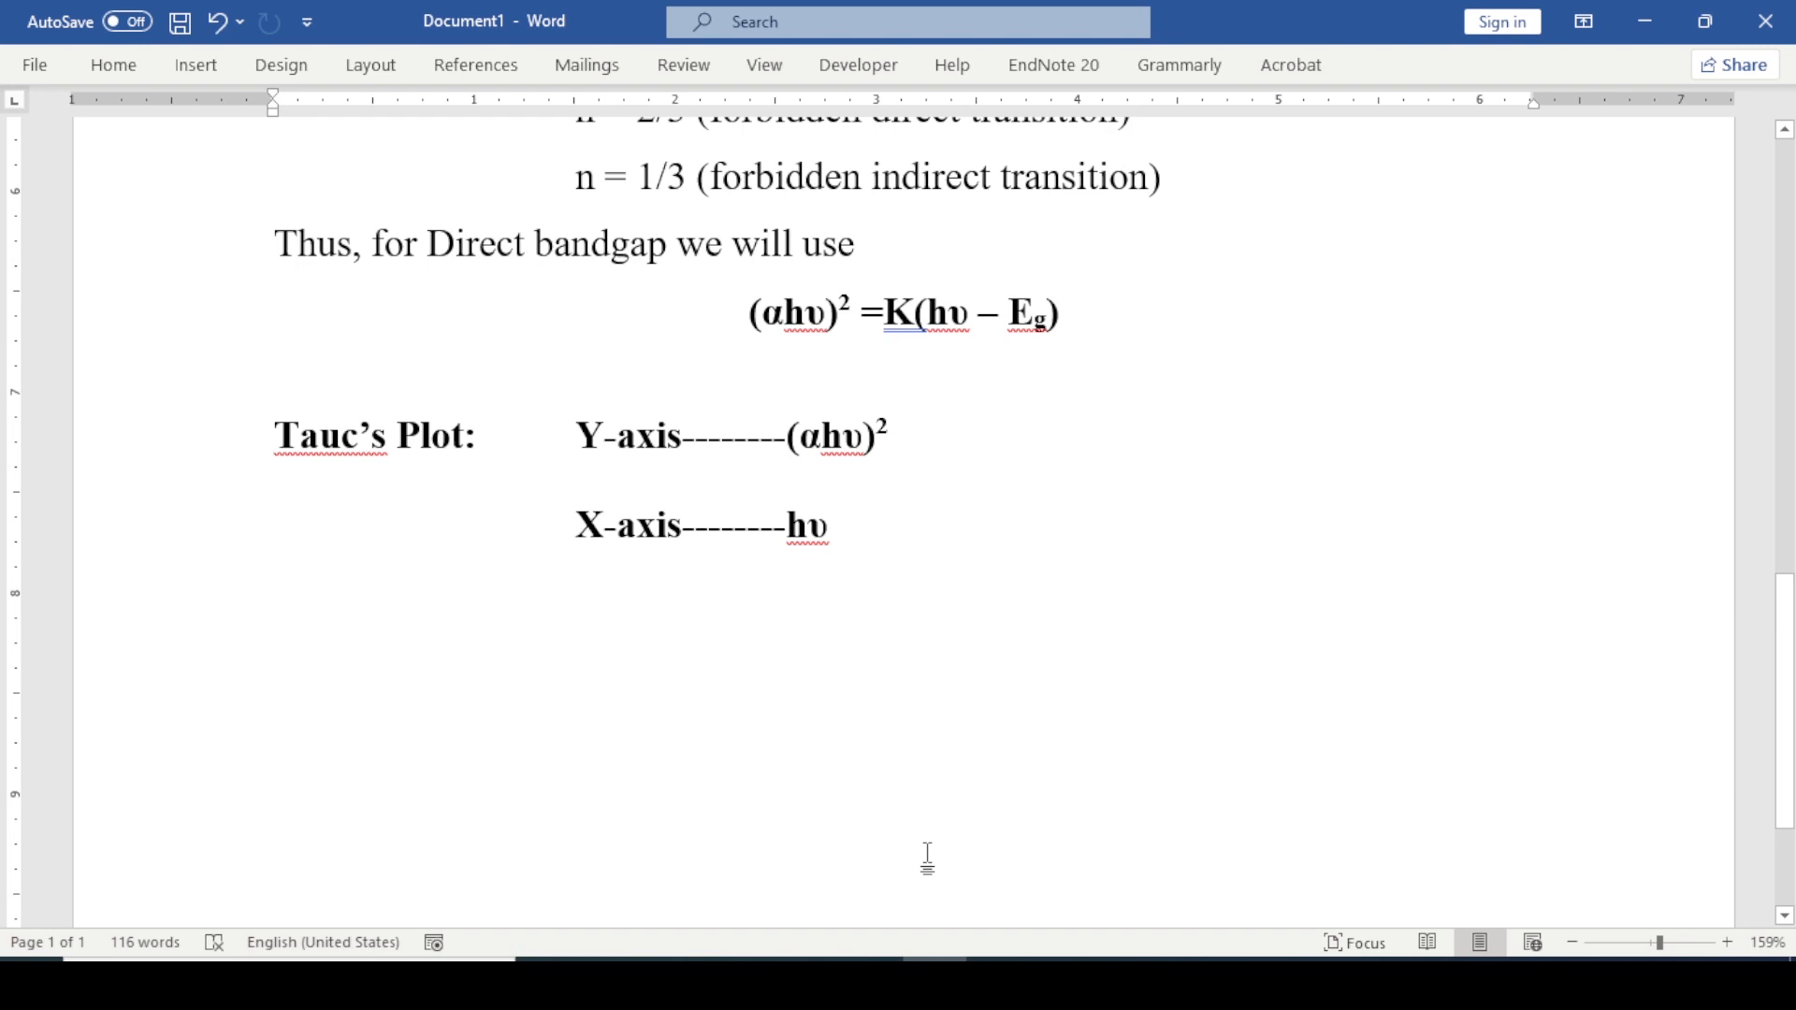
pyautogui.write('Now, α = (2.303*A)/t Where A is Absorbance and t is the thickness of the film Also, hυ =1240/λ')
pyautogui.scroll(5, 860, 640)
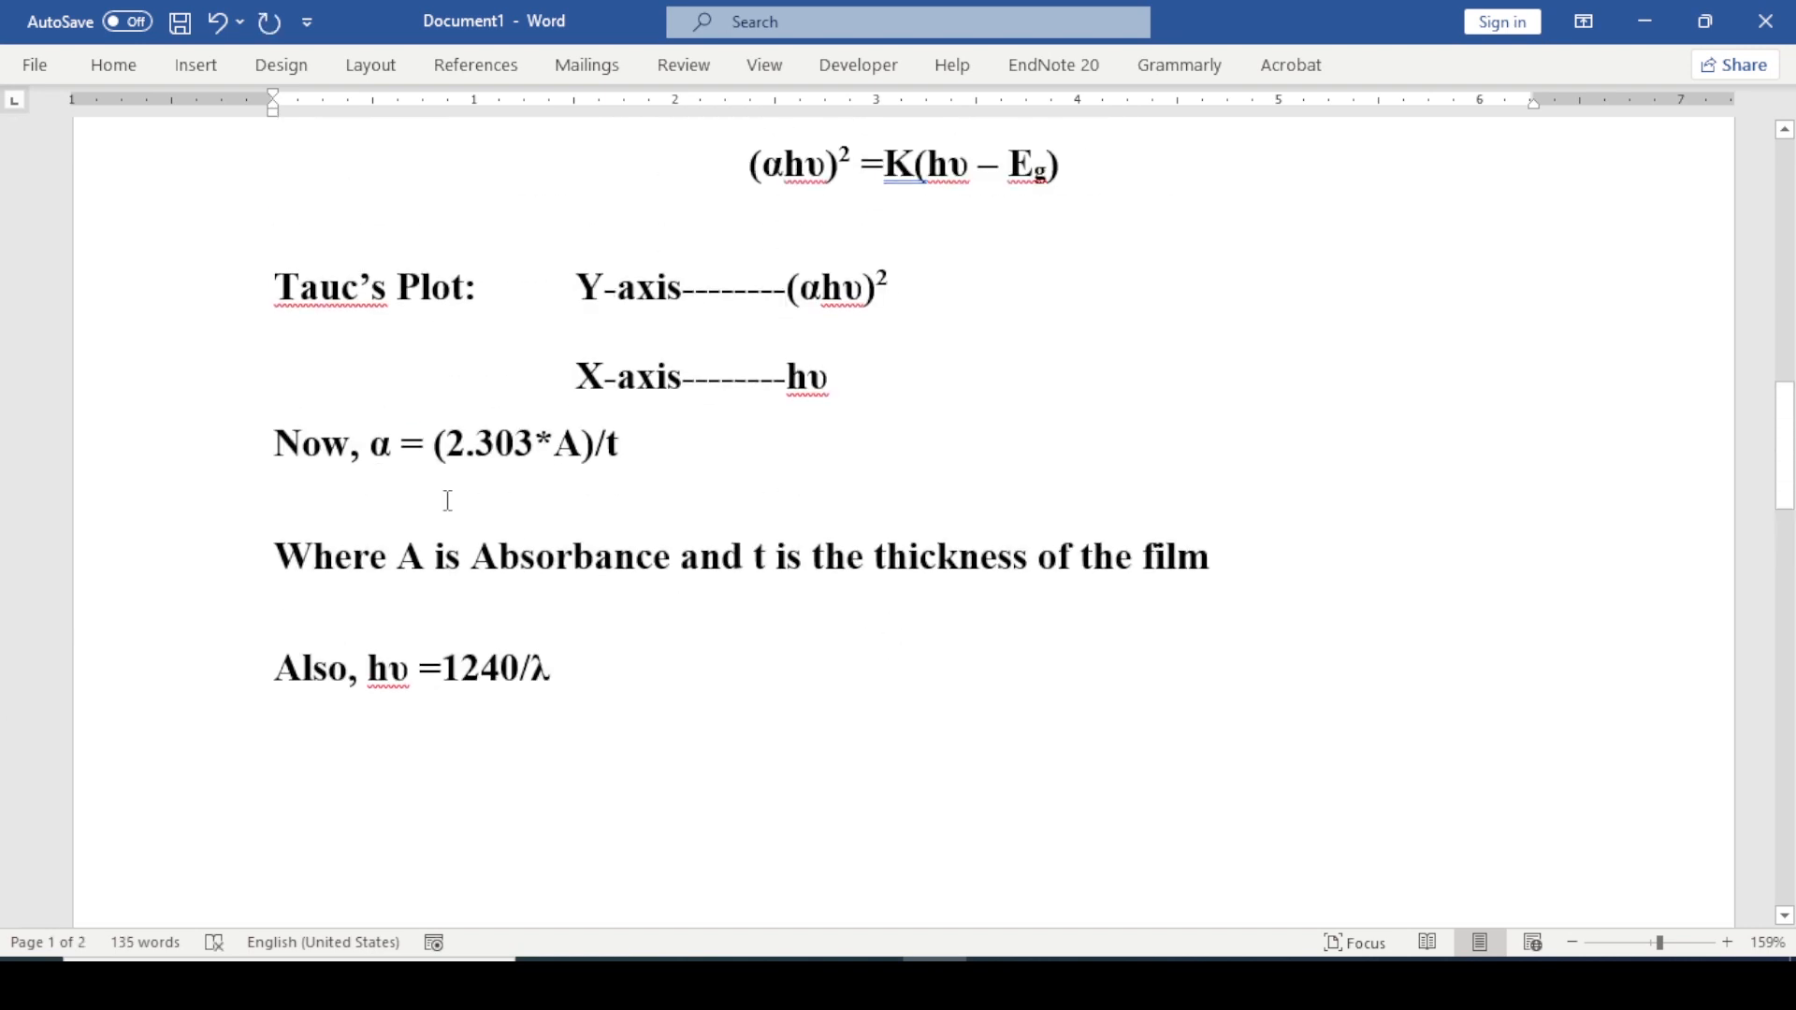
# Highlight the α formula, the sentence explaining A and t, and the hυ formula one after another
pyautogui.moveTo(274, 443); pyautogui.dragTo(653, 458)
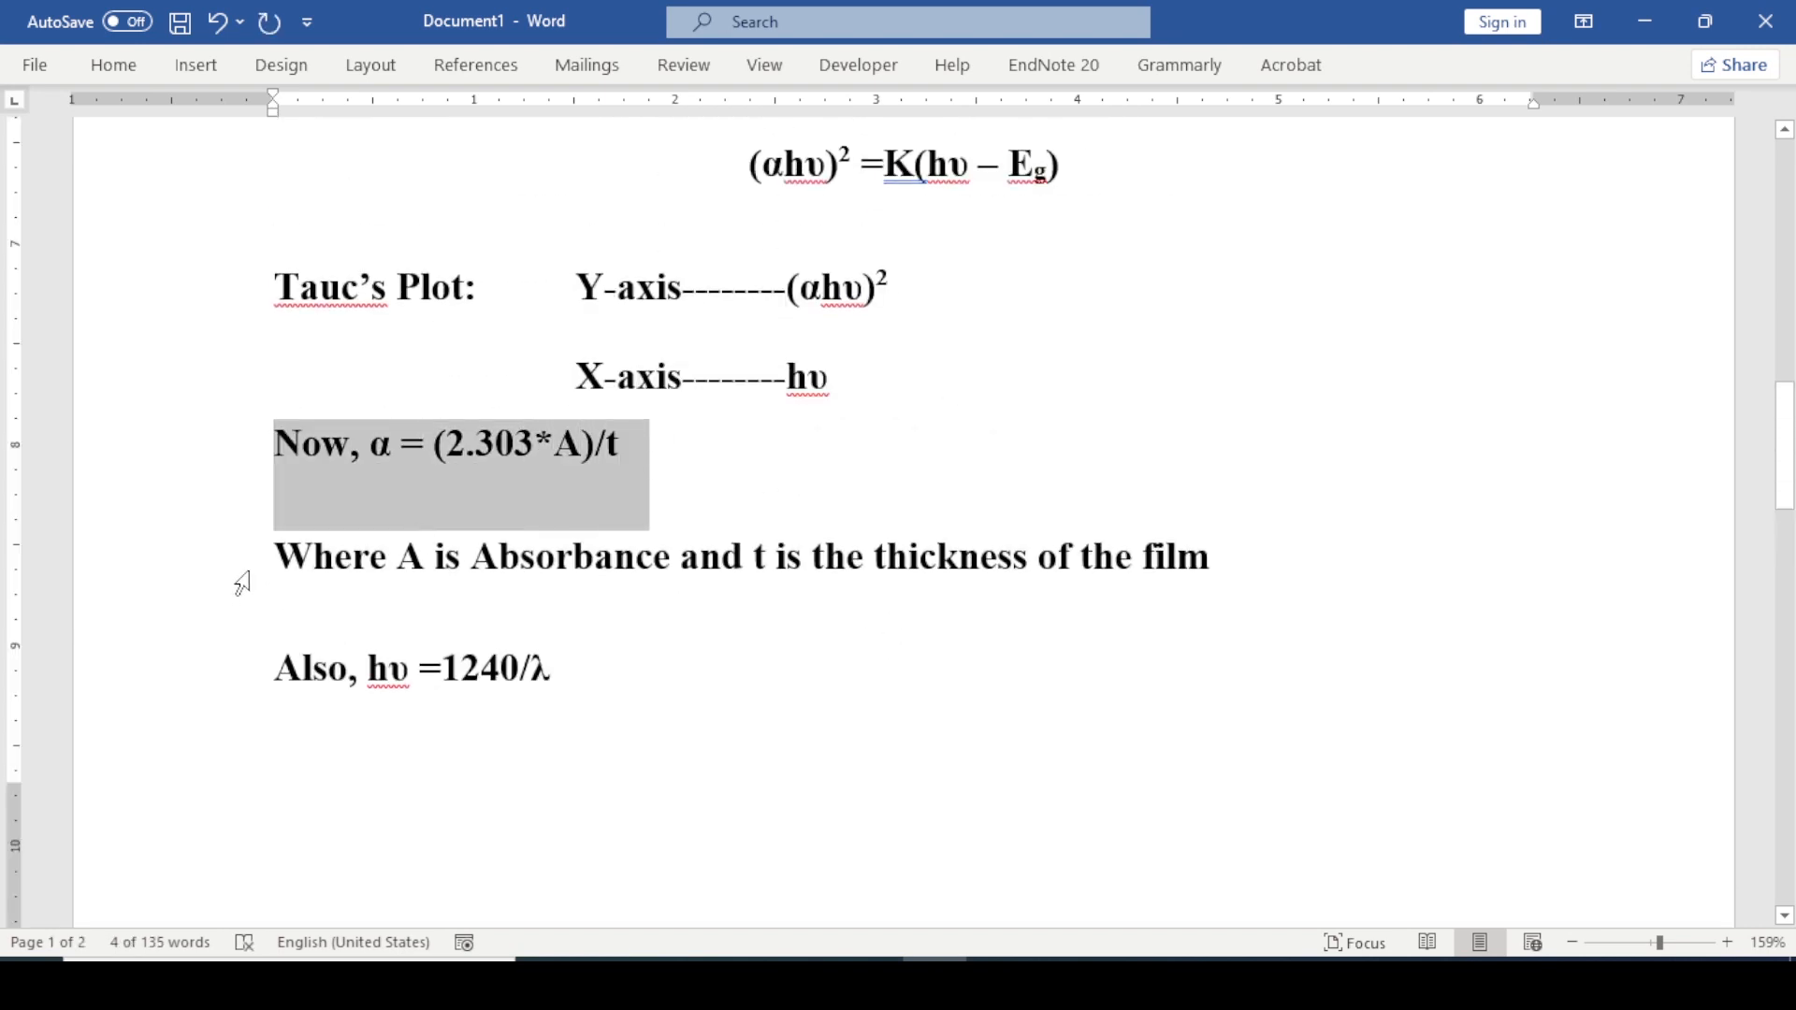
pyautogui.moveTo(277, 556); pyautogui.dragTo(1225, 585)
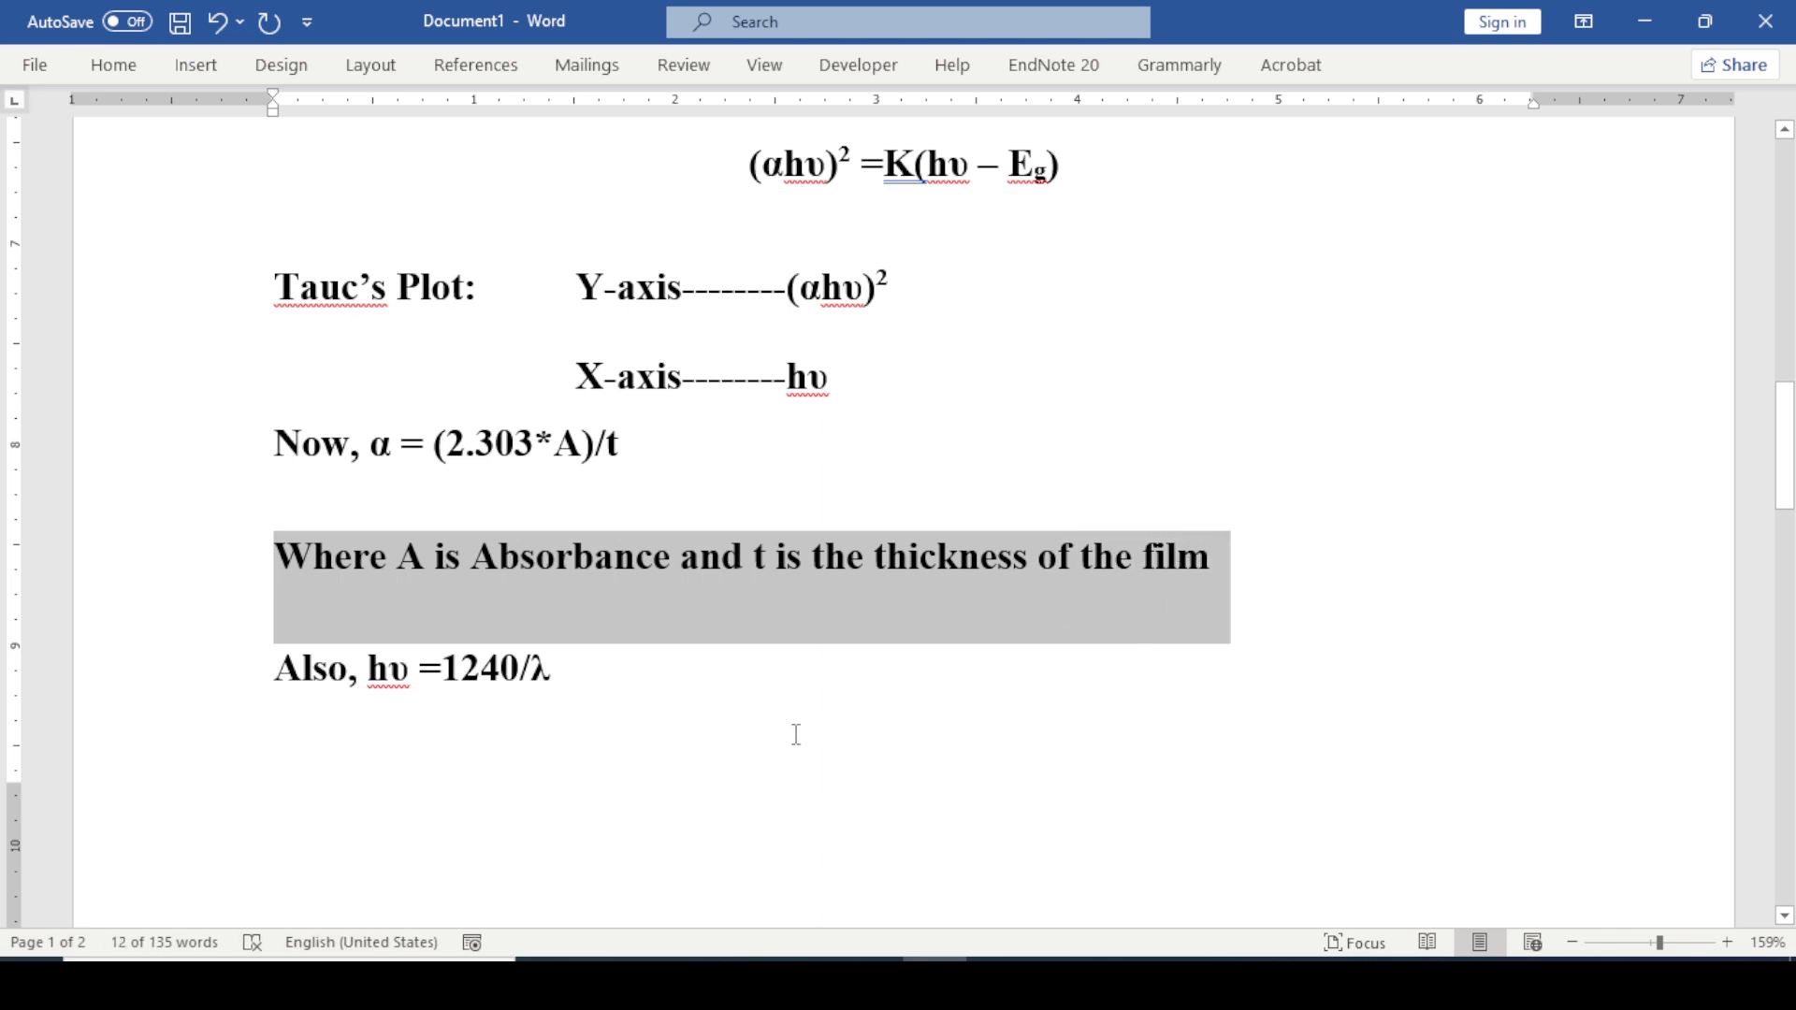
pyautogui.moveTo(311, 682); pyautogui.dragTo(590, 683)
# Append ", λ is the wavelength" to the hυ =1240/λ line, reusing a copy of its λ symbol
pyautogui.click(605, 675)
pyautogui.write(',')
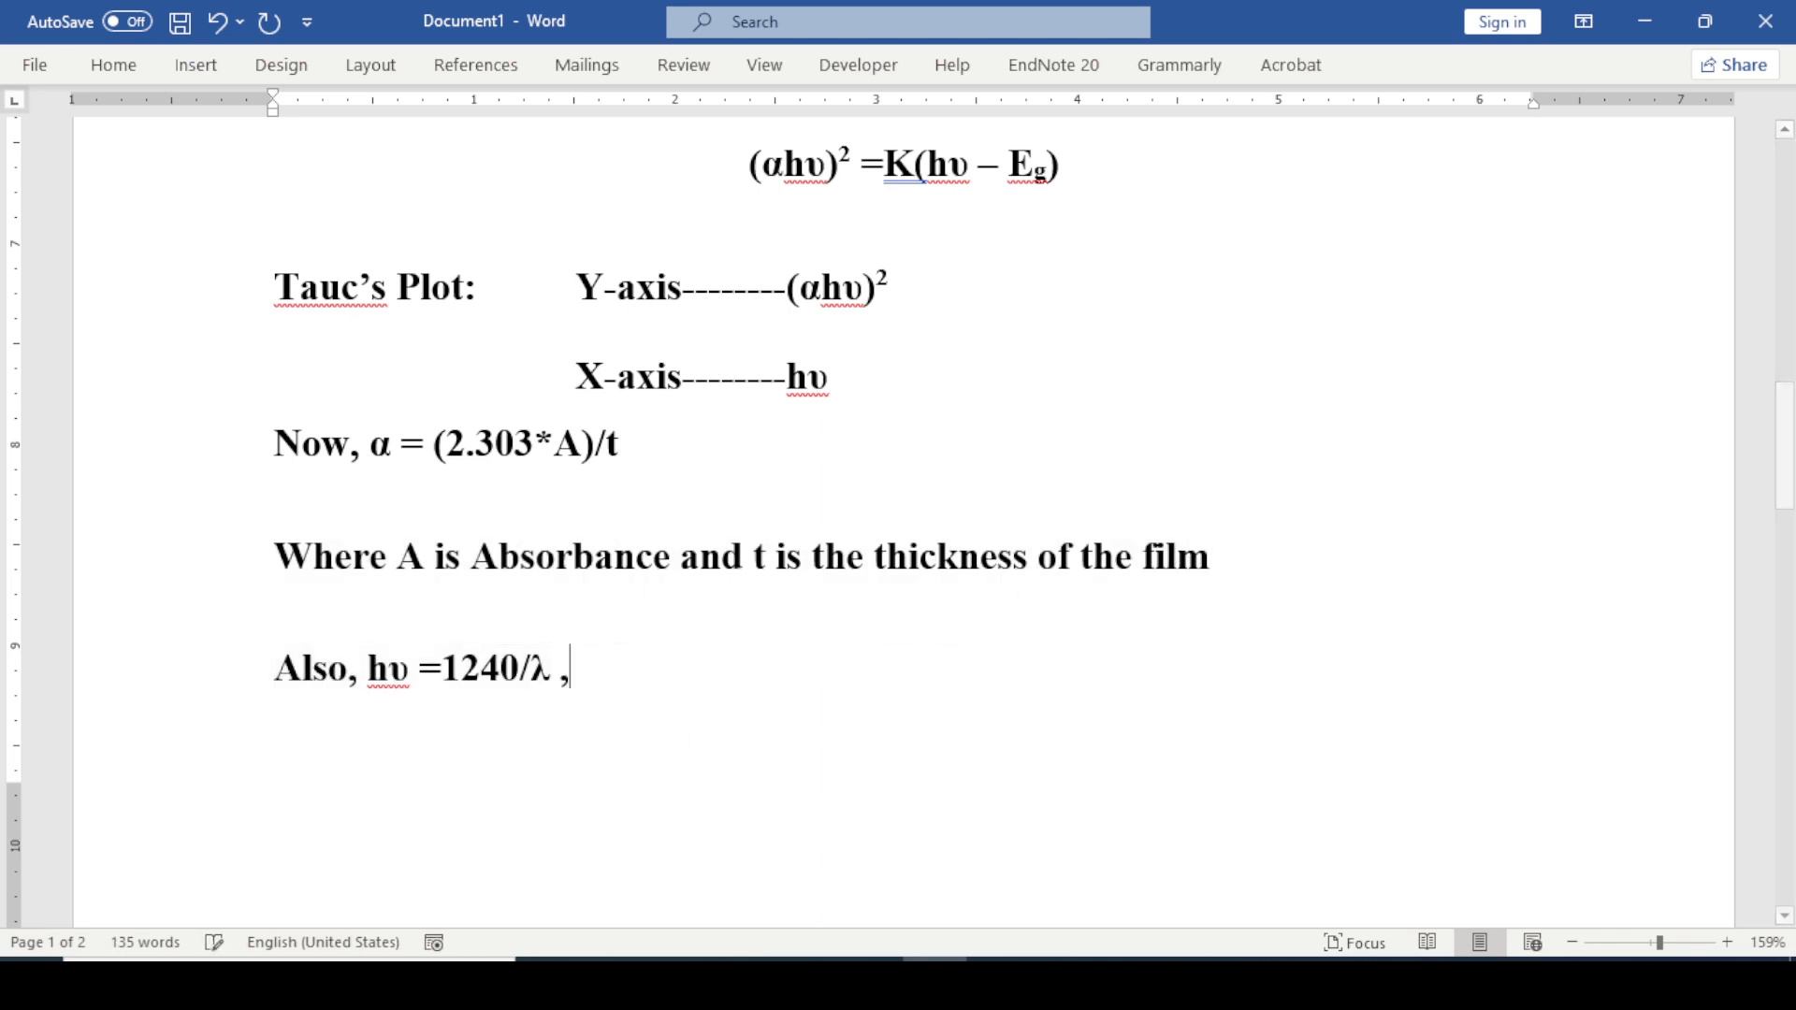
pyautogui.moveTo(531, 668); pyautogui.dragTo(548, 675)
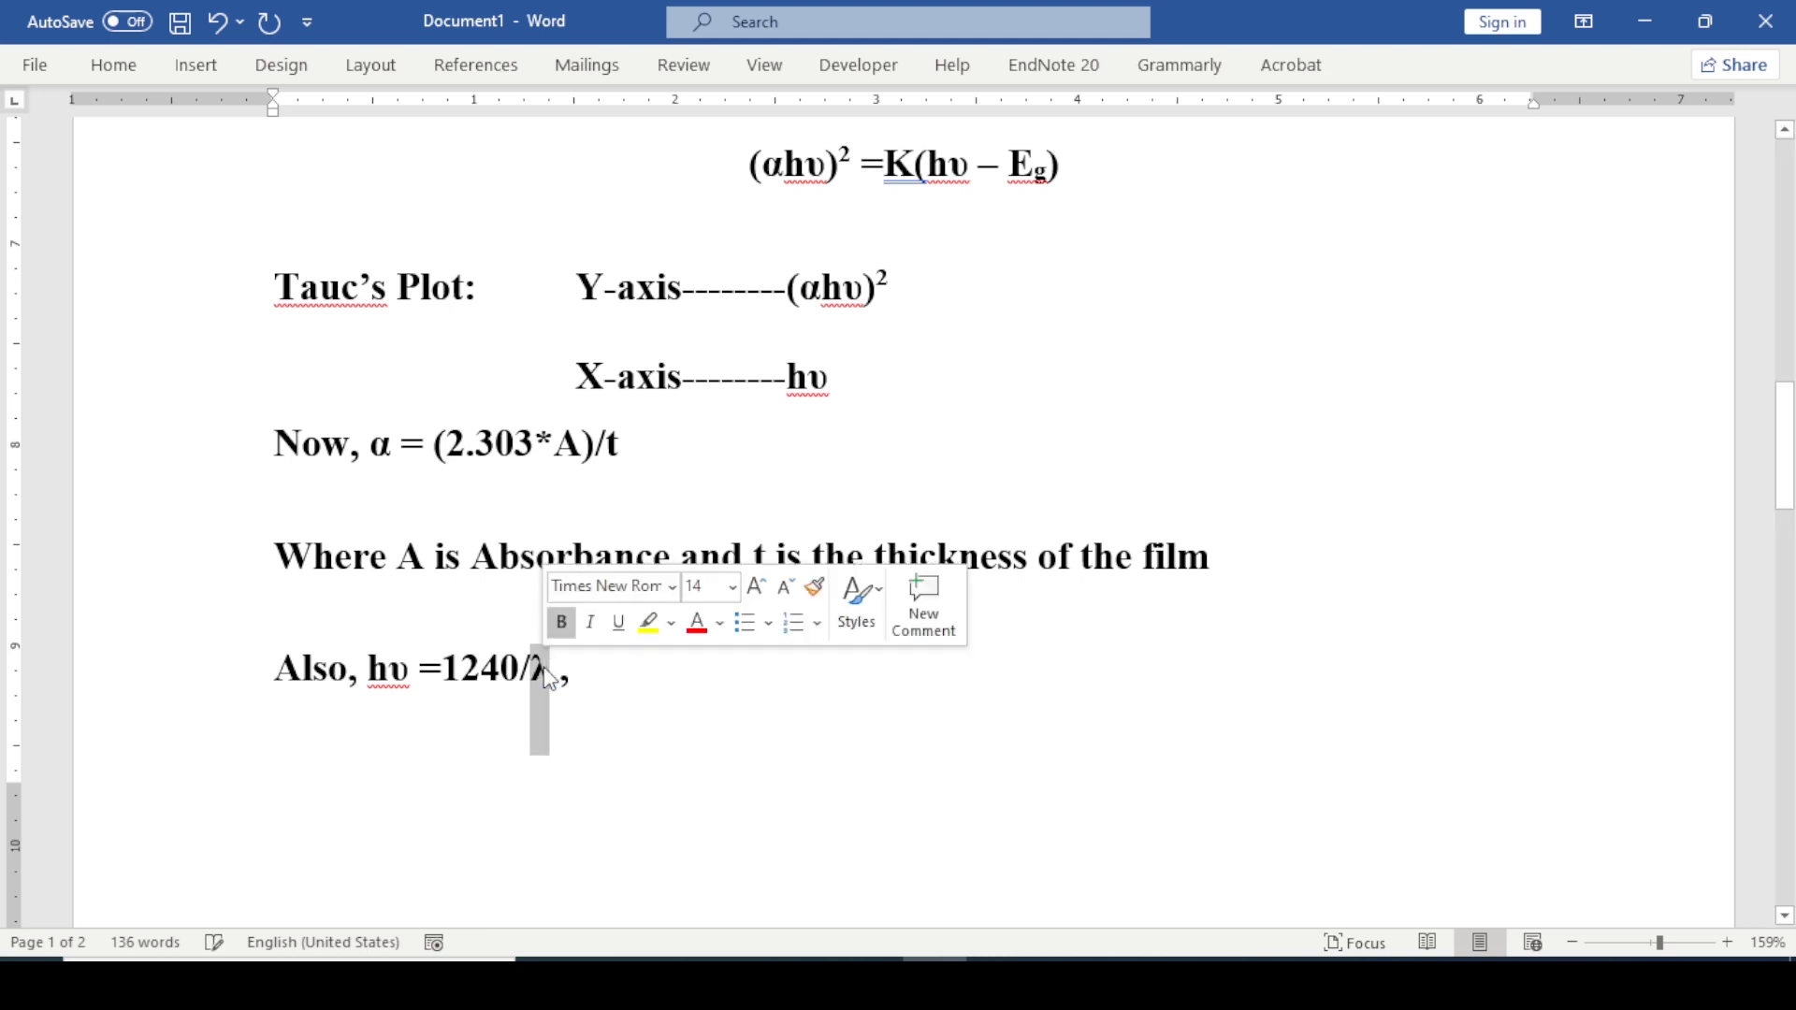
pyautogui.hotkey('ctrl', 'c')
pyautogui.click(626, 673)
pyautogui.hotkey('ctrl', 'v')
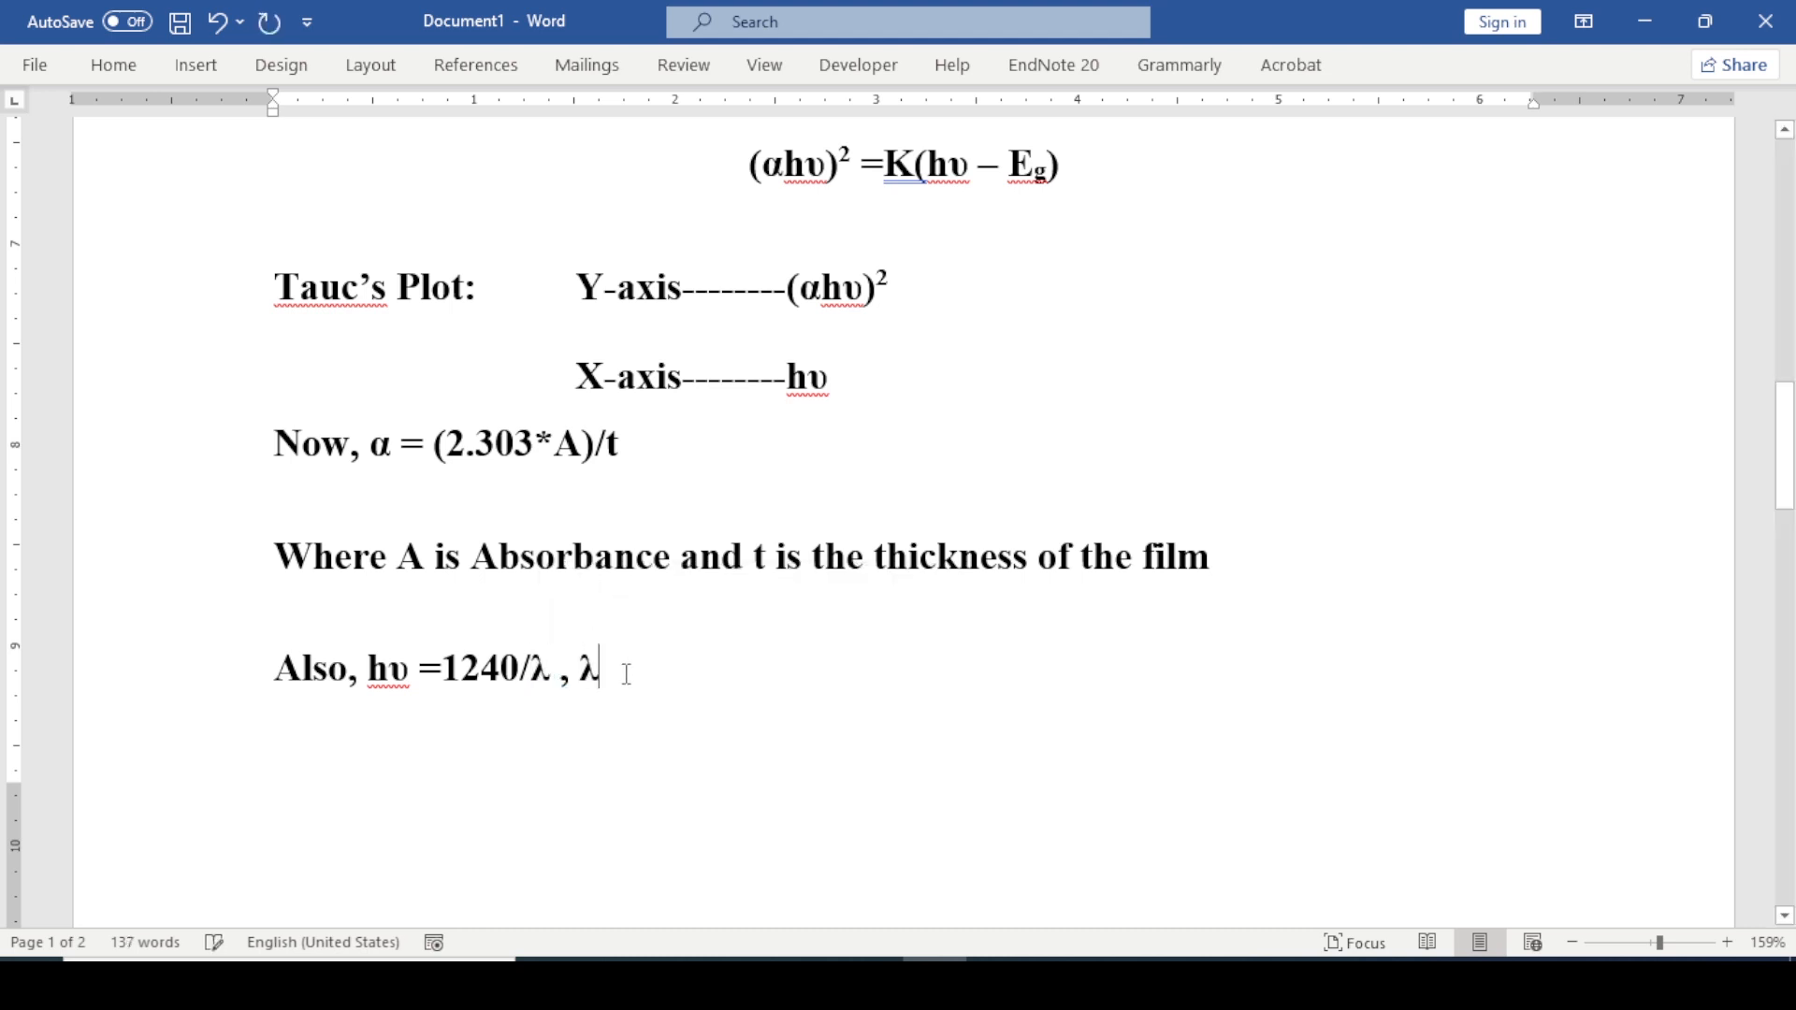
pyautogui.write('is th')
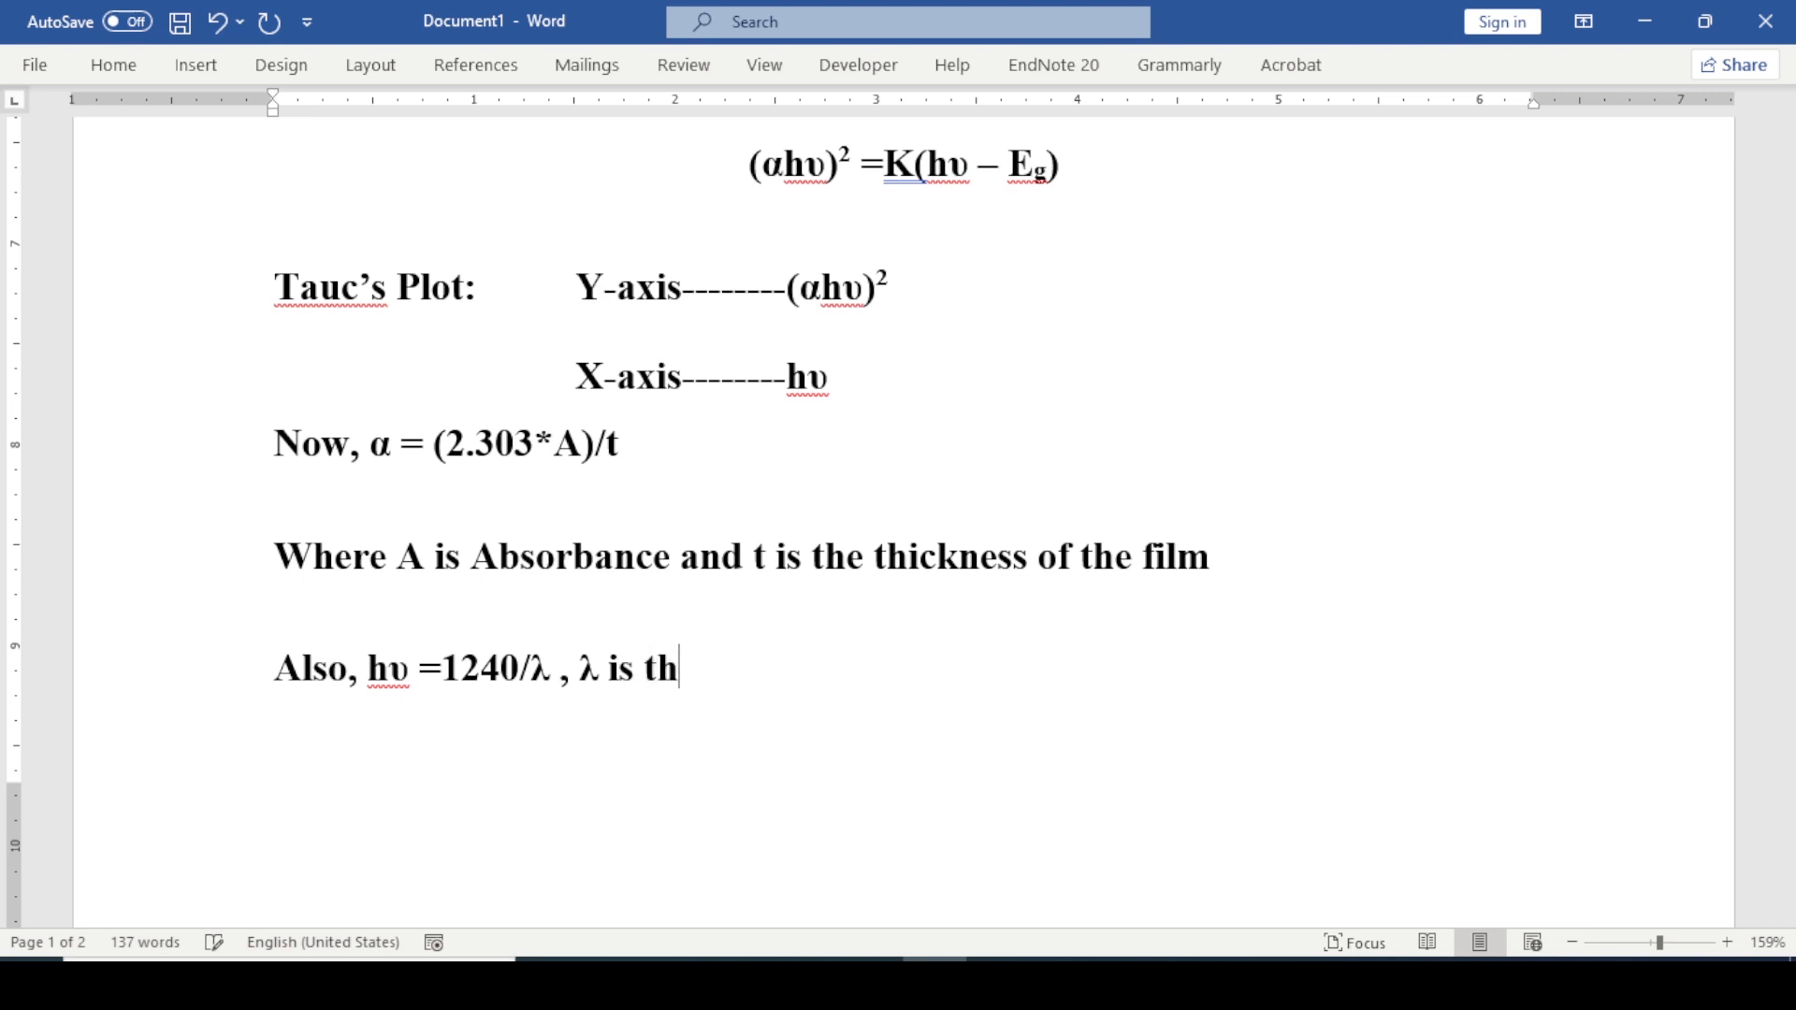
pyautogui.write('e wavelength')
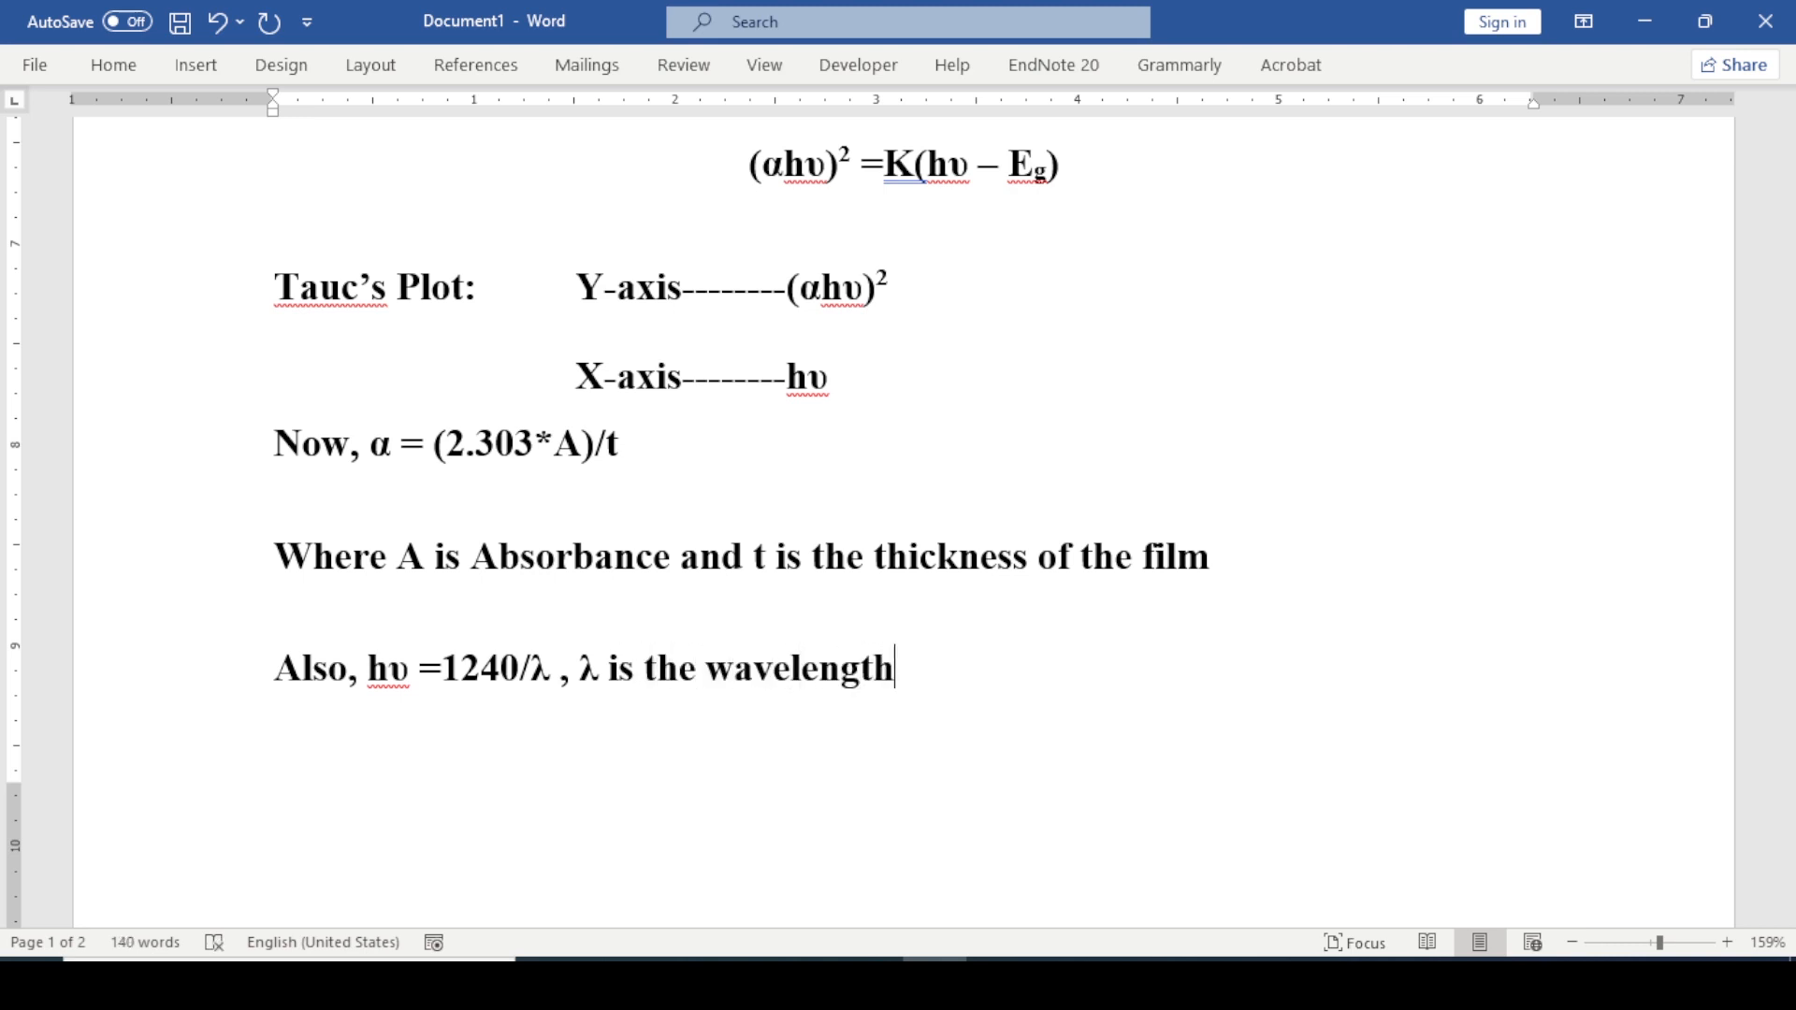
# Start a new paragraph after the wavelength line with the word "Therfore"
pyautogui.press('Return')
pyautogui.write('Ther')
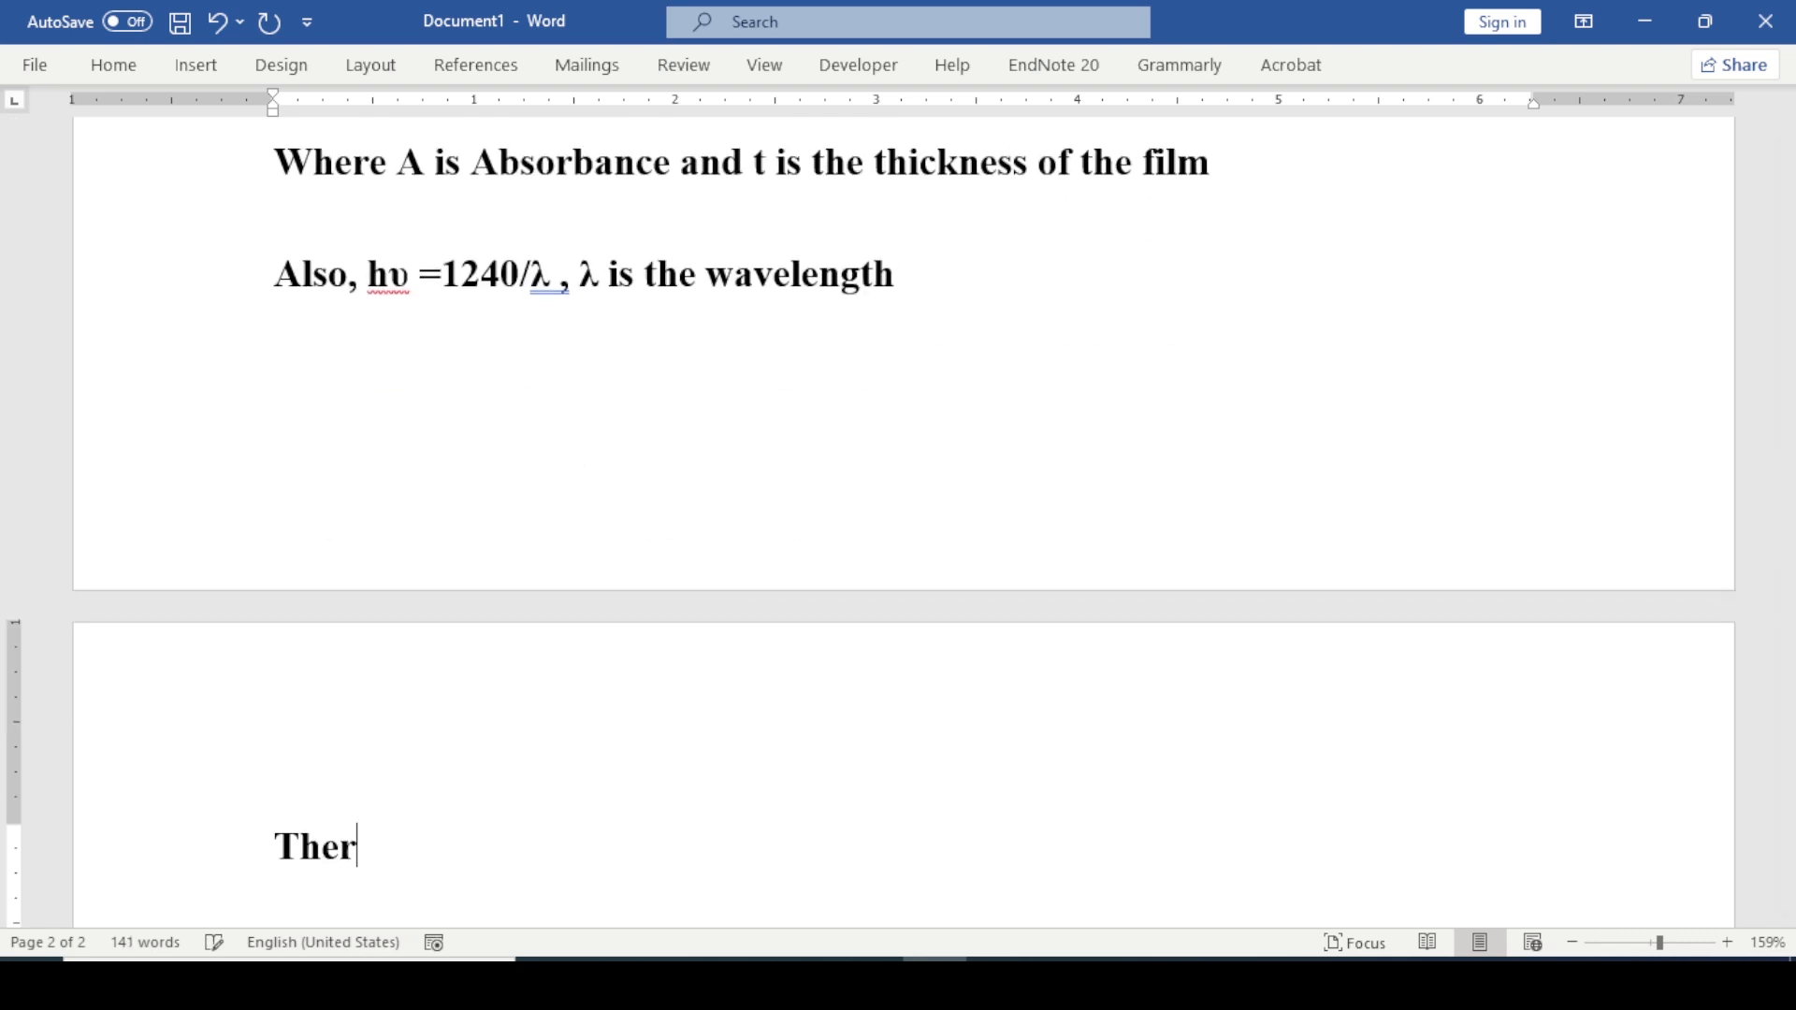
pyautogui.write('fore')
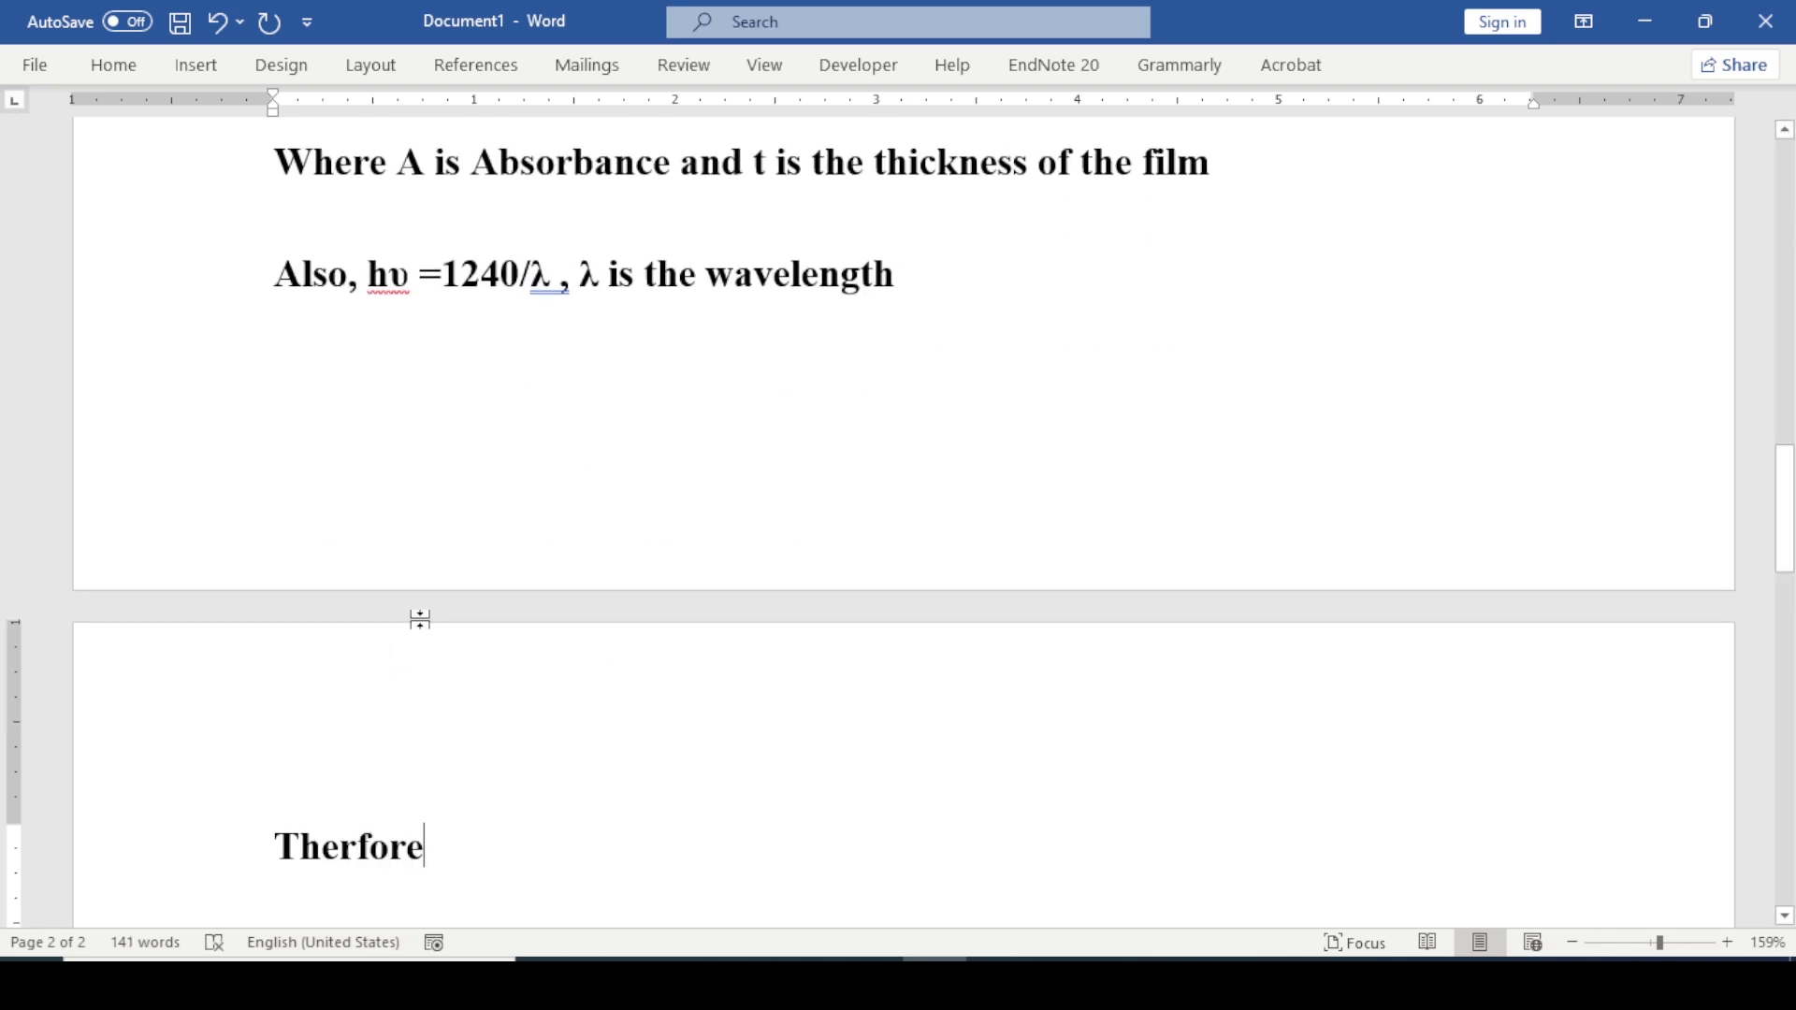
# Switch to Origin, maximize the UVVis2 worksheet and add three new columns after Absorbance
pyautogui.click(995, 975)
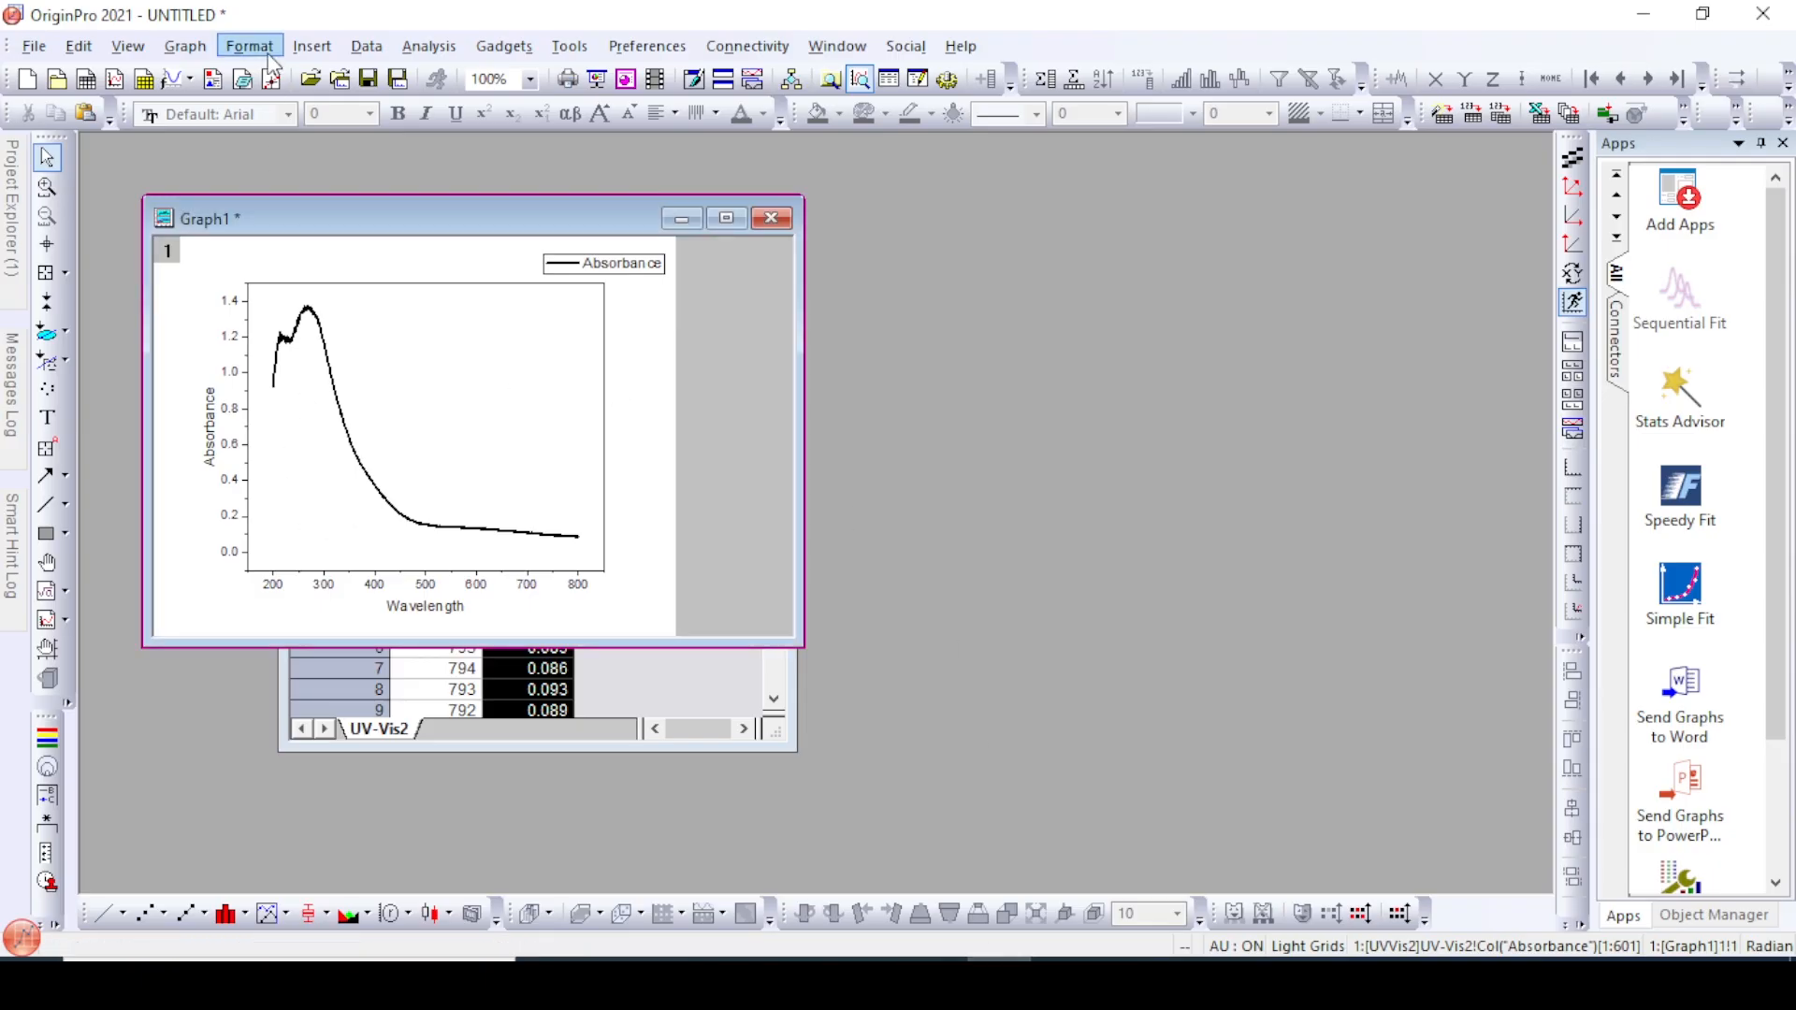
pyautogui.click(612, 704)
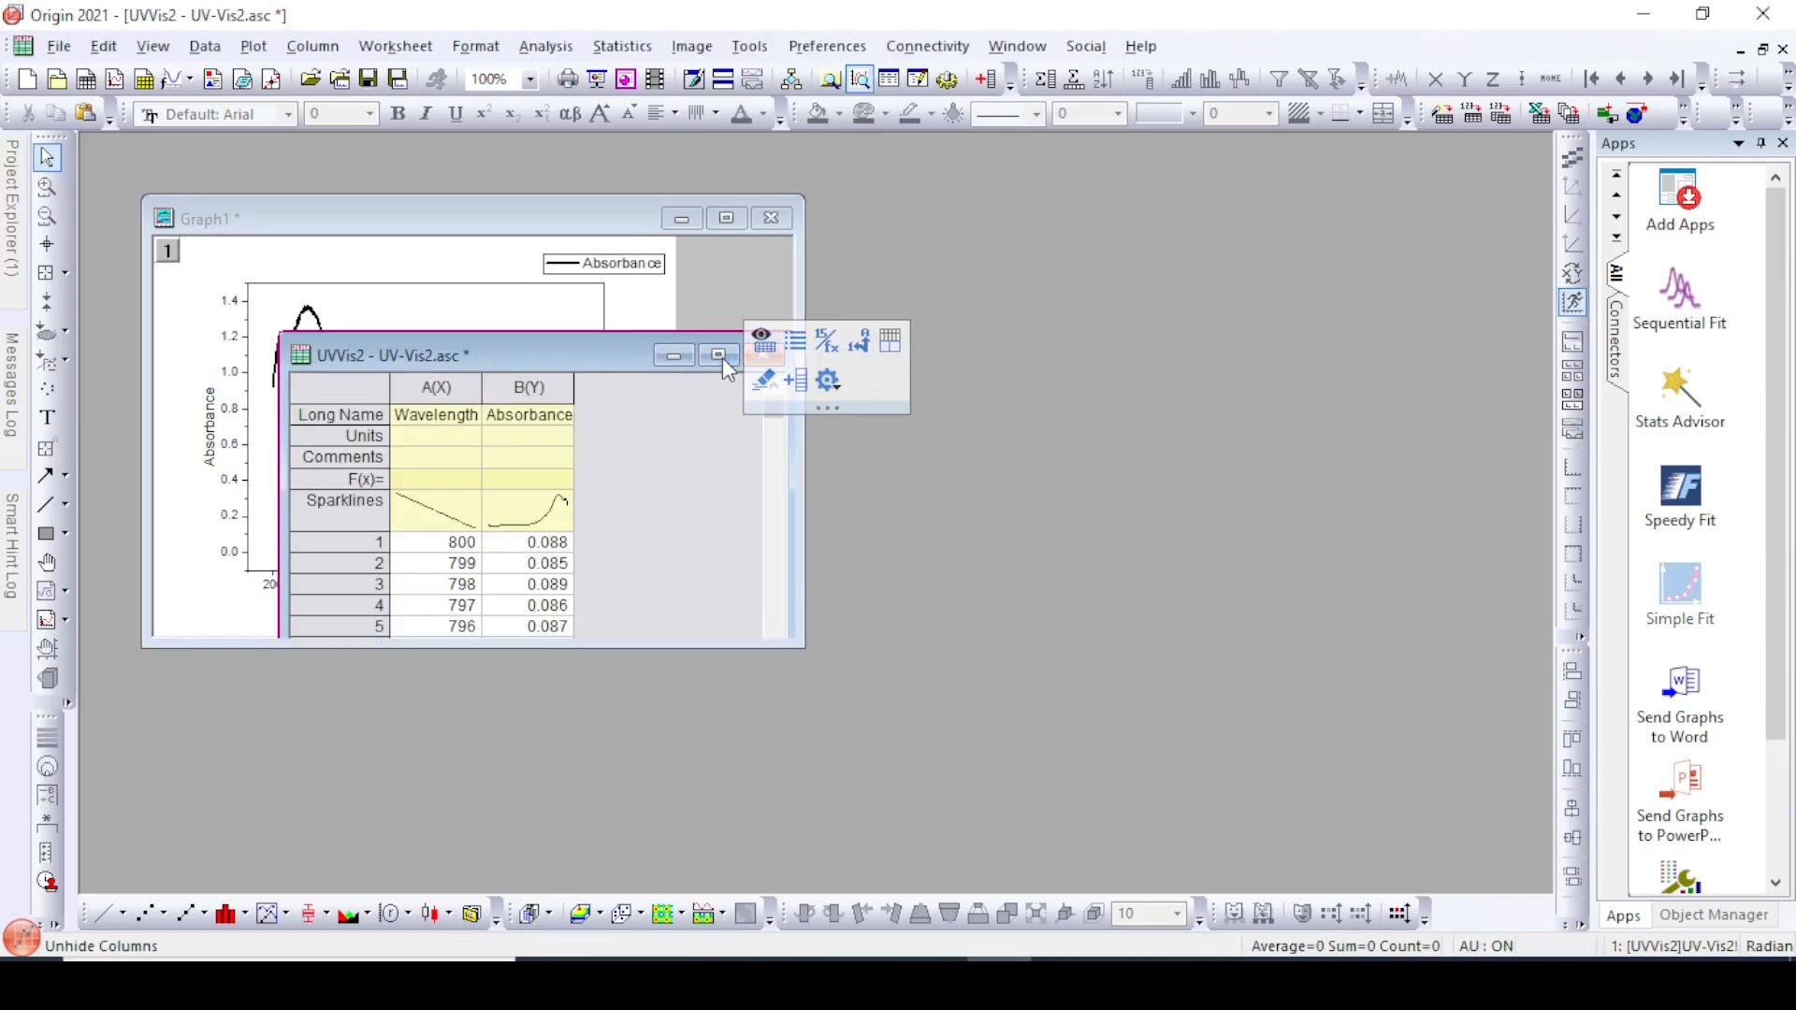
pyautogui.click(722, 358)
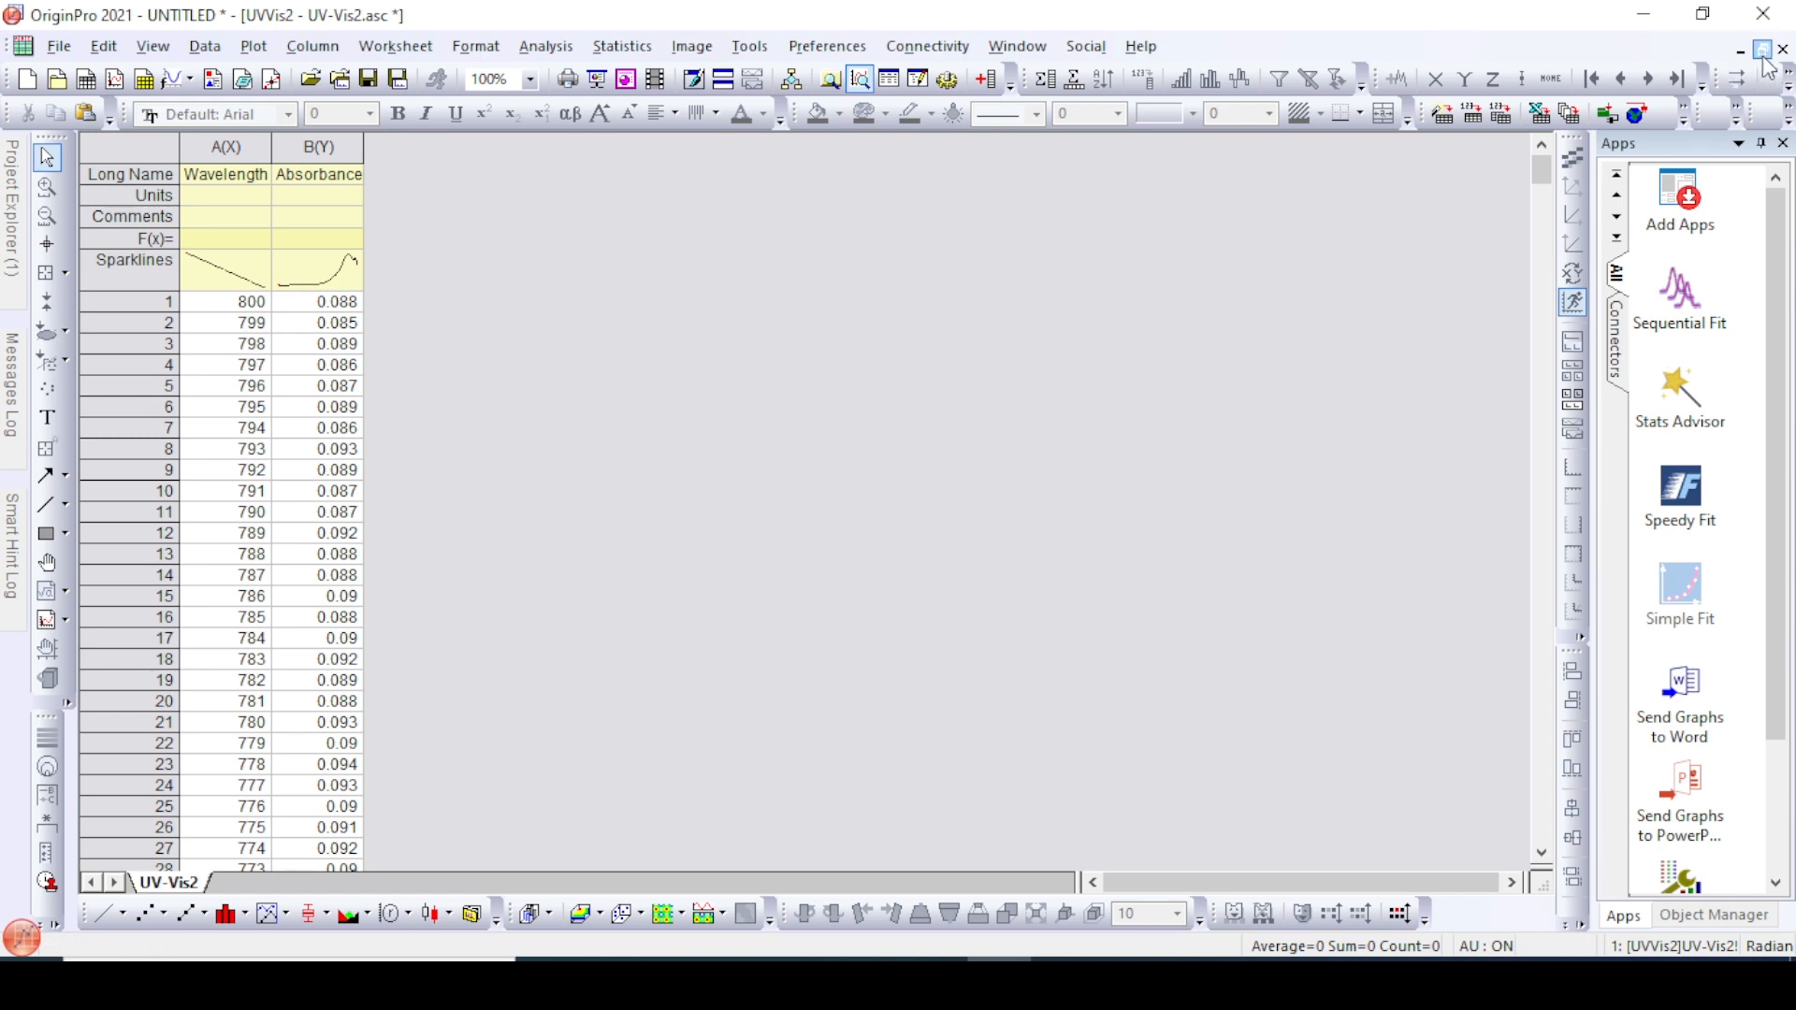
pyautogui.doubleClick(986, 80)
pyautogui.click(991, 84)
# Enter "hn" as the long name of column C
pyautogui.click(410, 180)
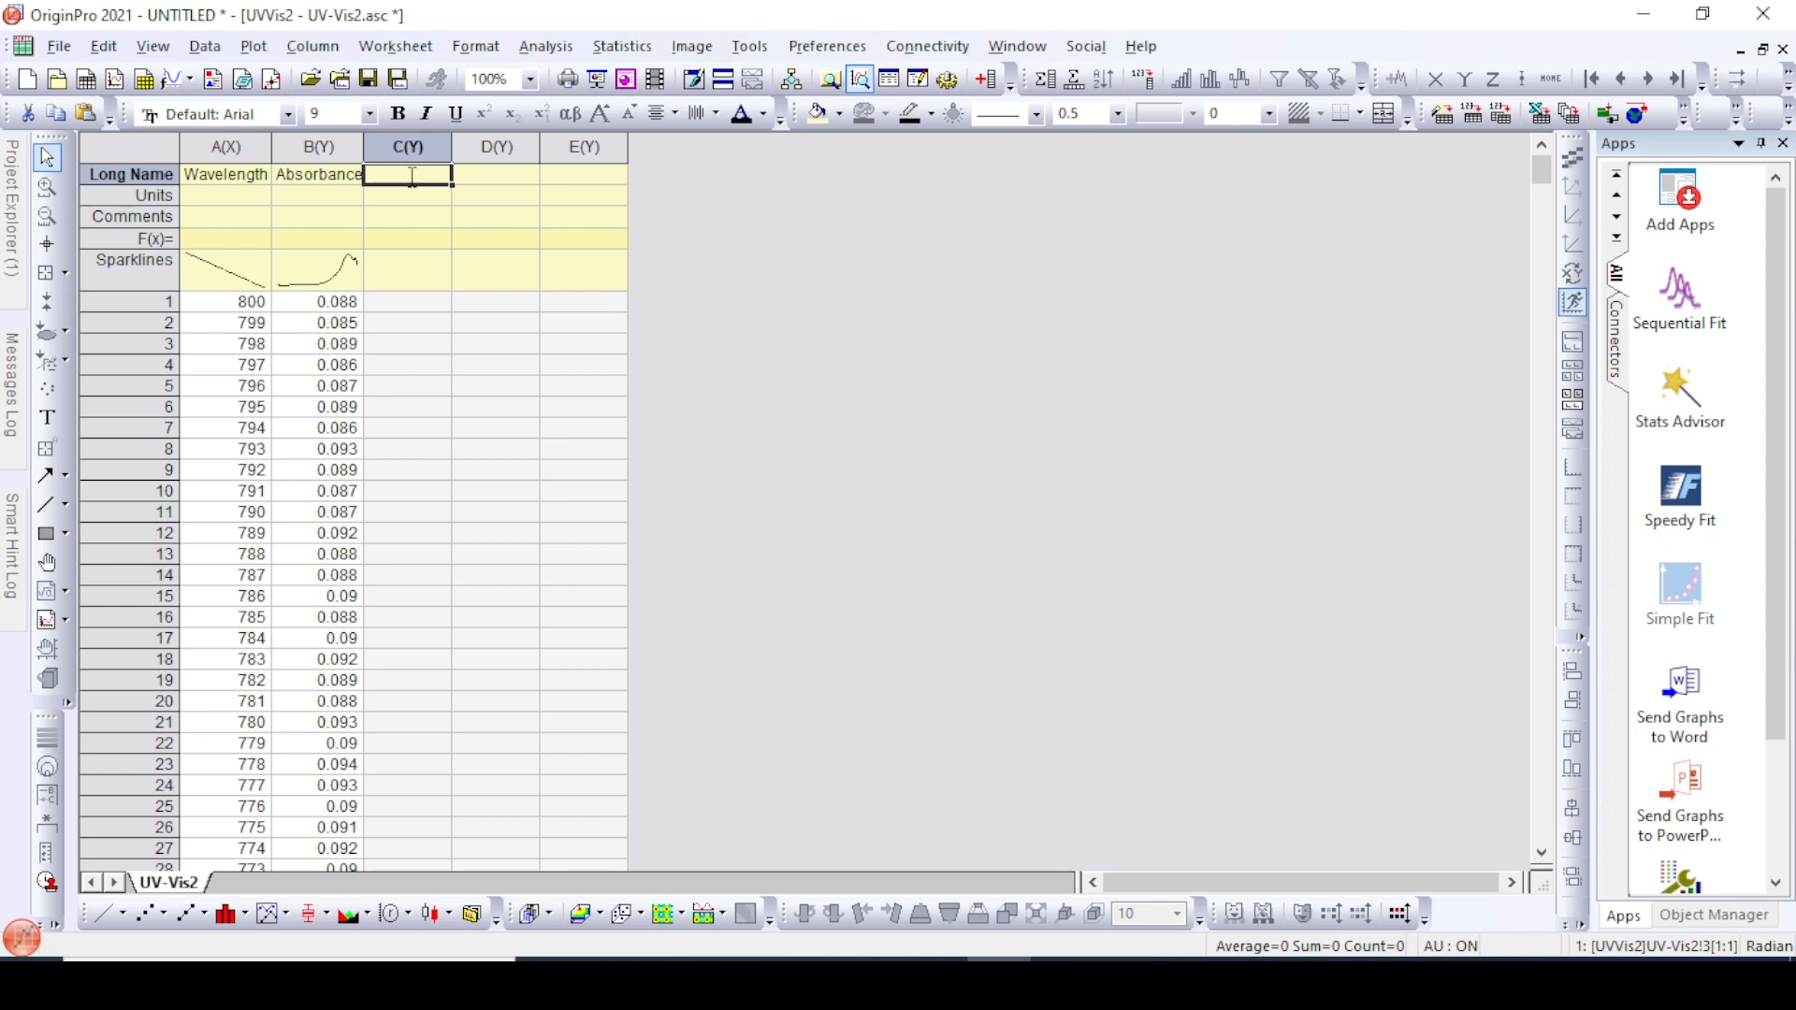
pyautogui.click(411, 177)
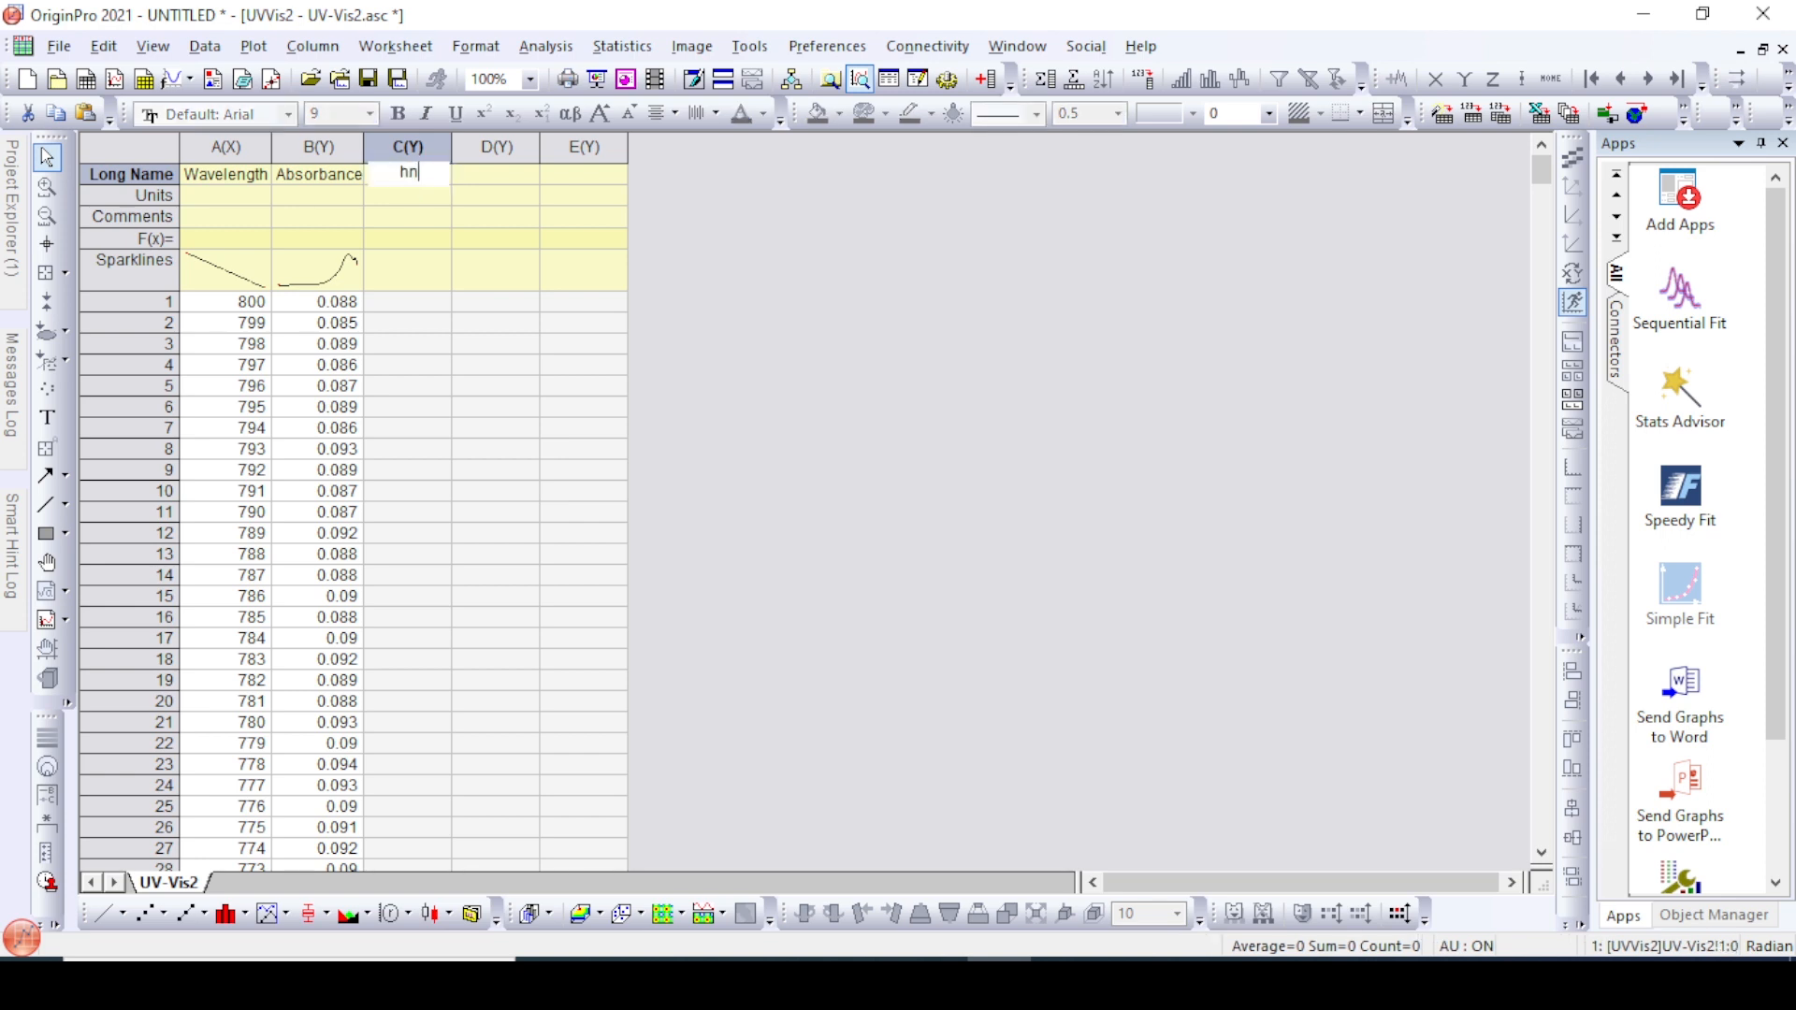
# Try to convert the "n" in column C's long name to a Greek letter
pyautogui.hotkey('shift', 'Left')
pyautogui.doubleClick(424, 178)
pyautogui.moveTo(426, 174); pyautogui.dragTo(410, 174)
pyautogui.click(432, 198)
pyautogui.click(426, 176)
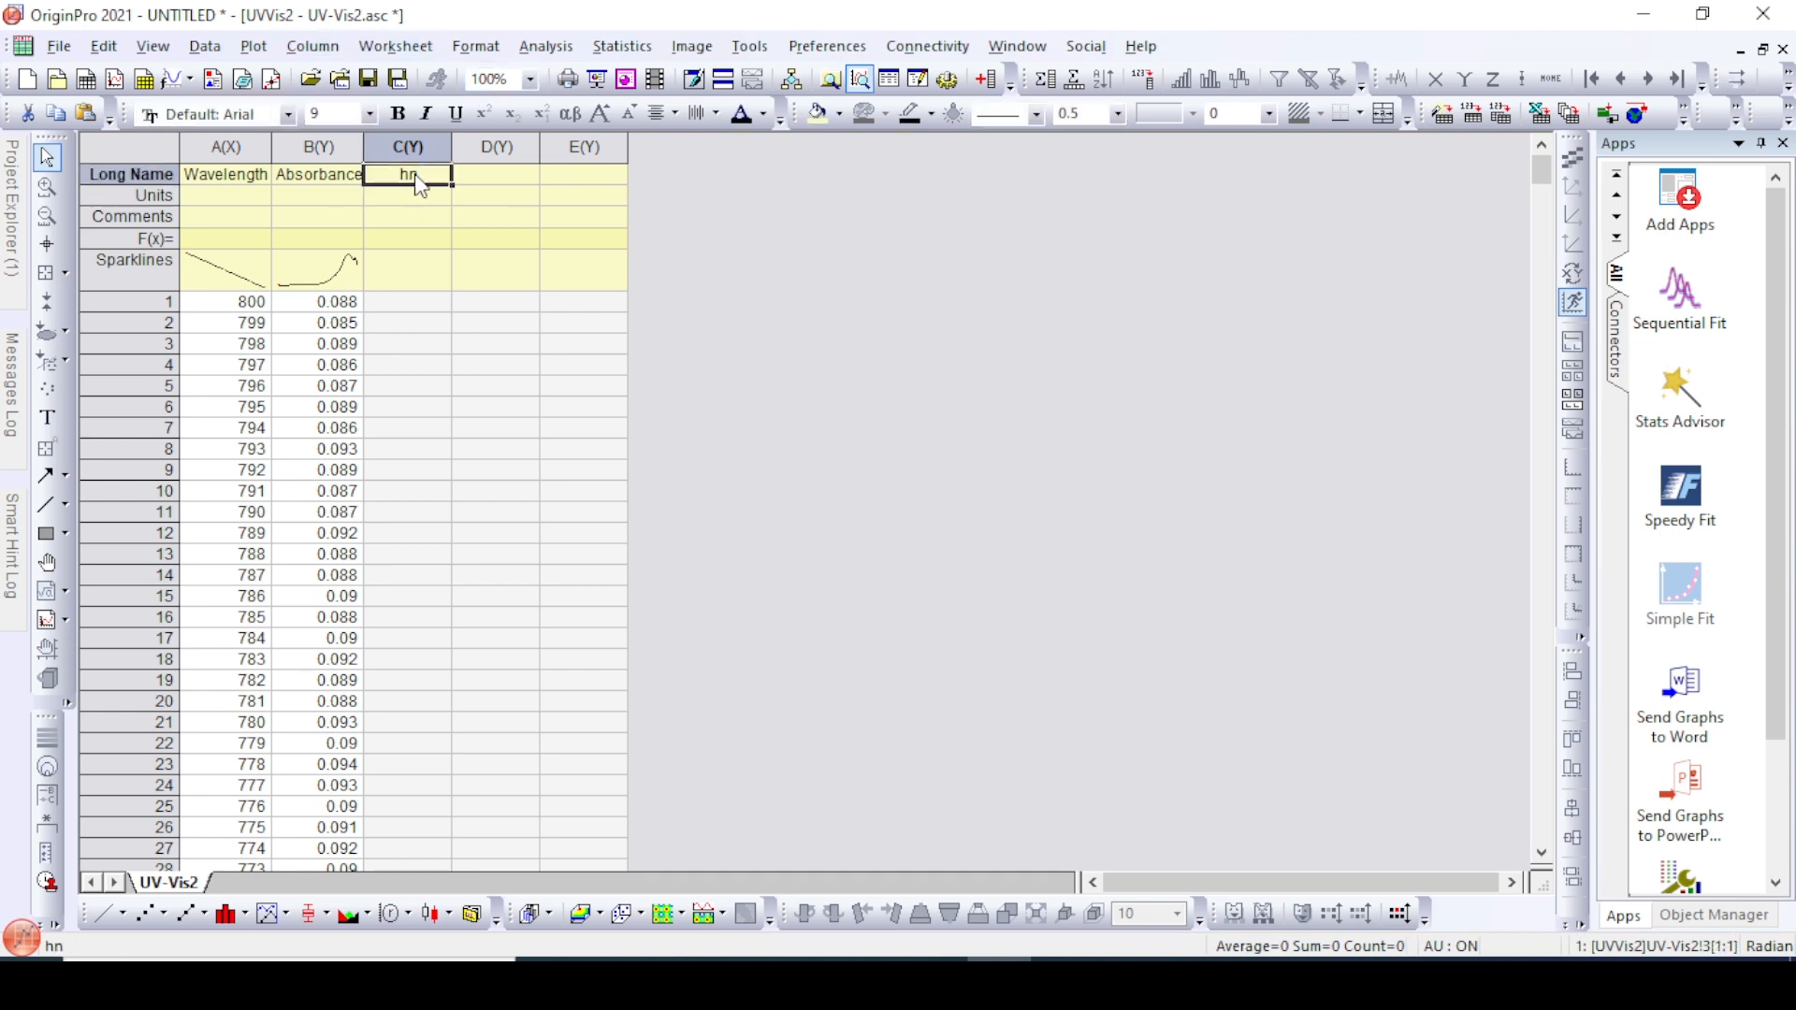
pyautogui.doubleClick(414, 176)
pyautogui.moveTo(423, 173); pyautogui.dragTo(411, 171)
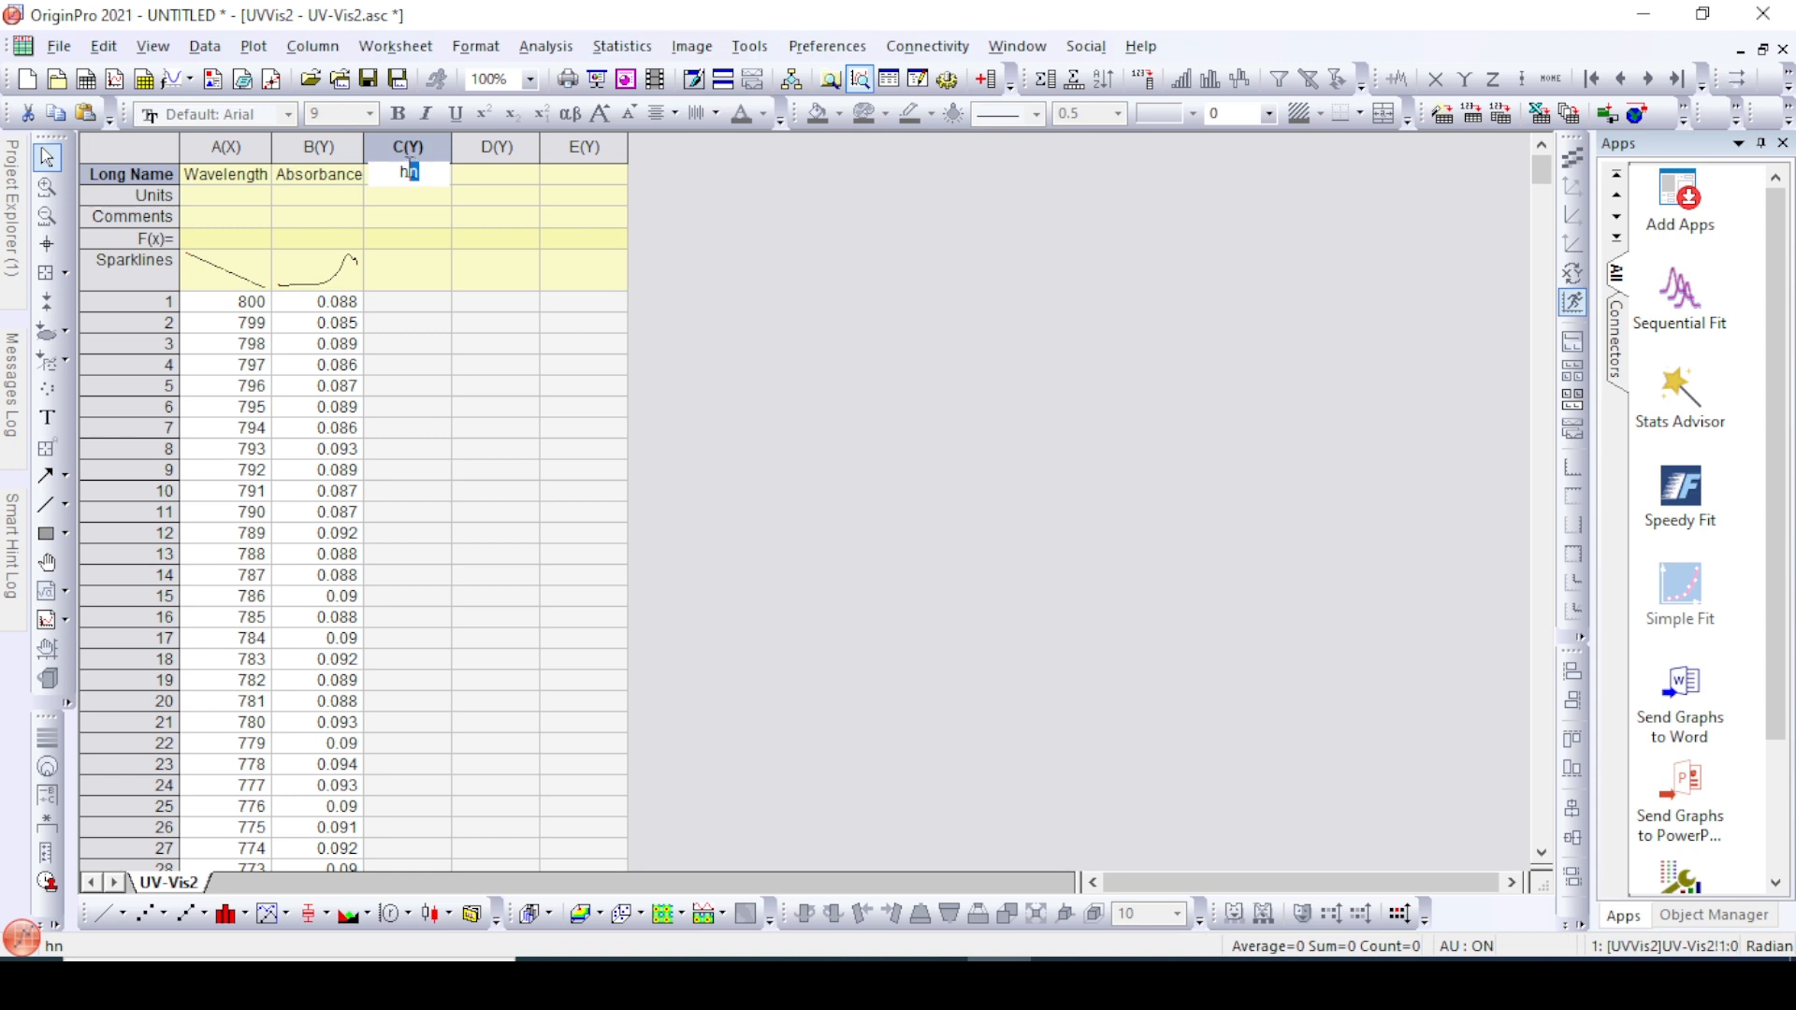
pyautogui.click(573, 113)
pyautogui.click(408, 258)
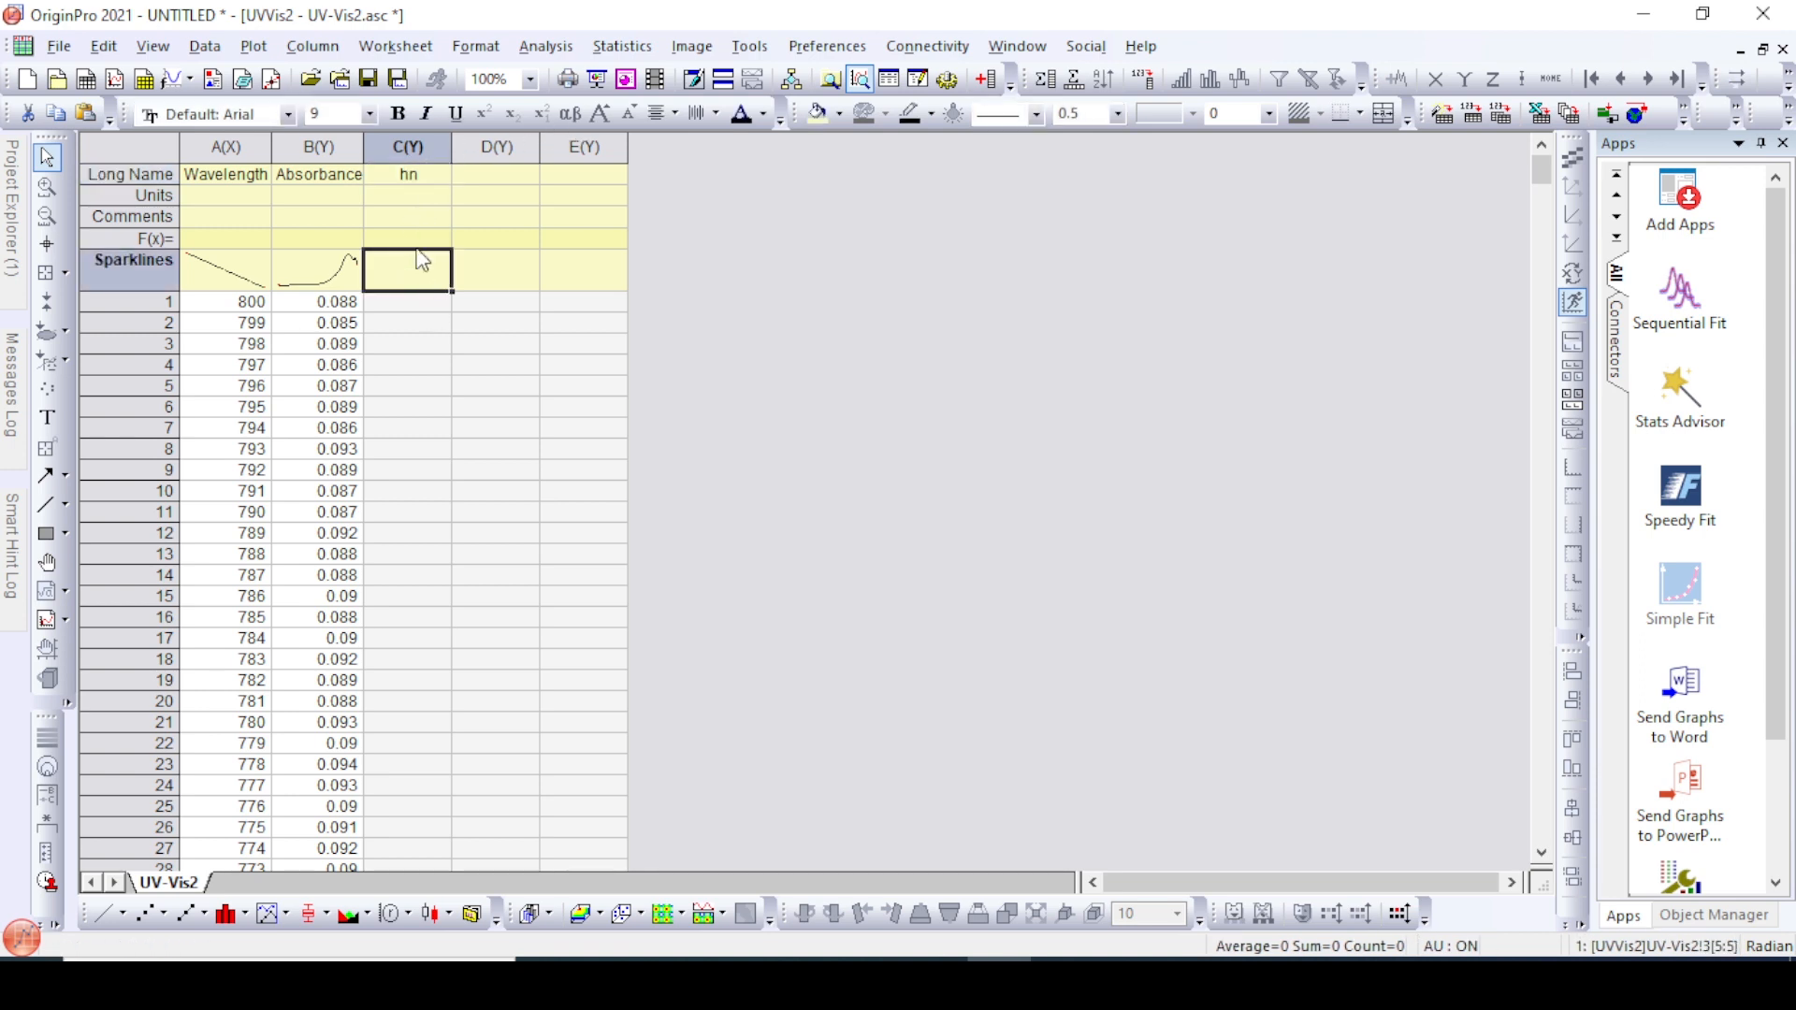
# Set the F(x) formula of column C to 1240/col(A)
pyautogui.click(412, 243)
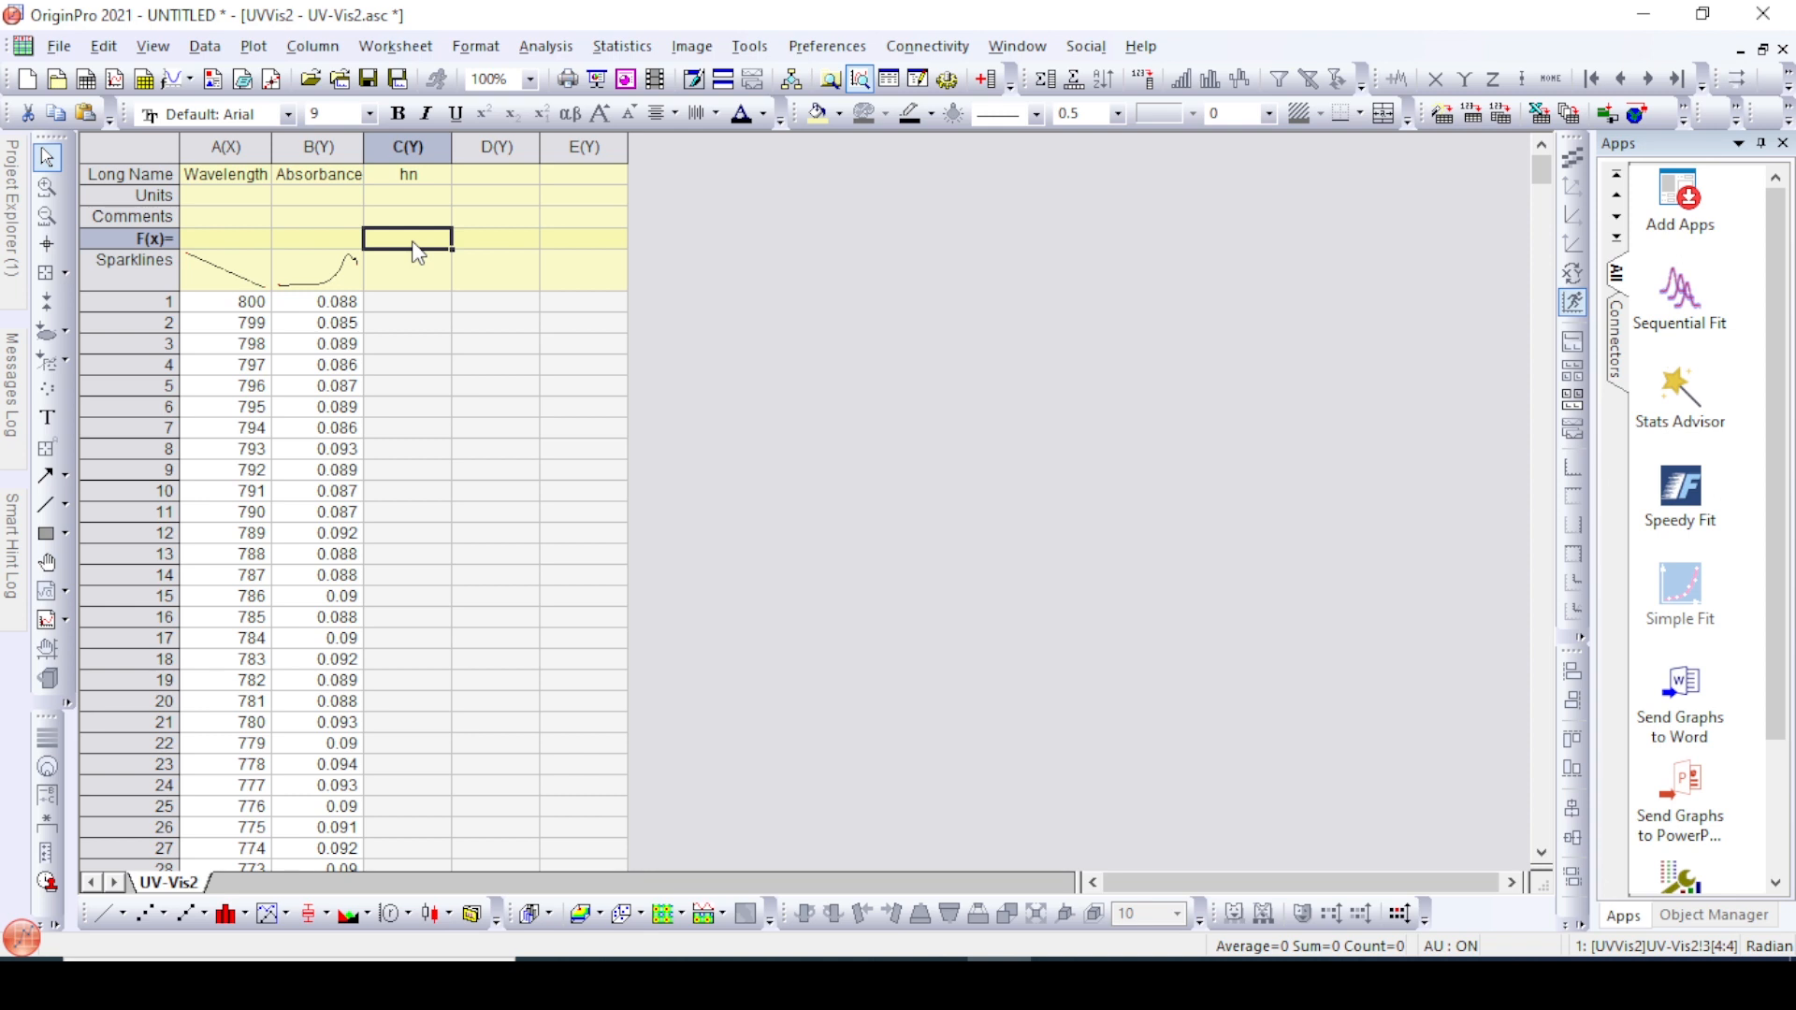
pyautogui.write('1240/')
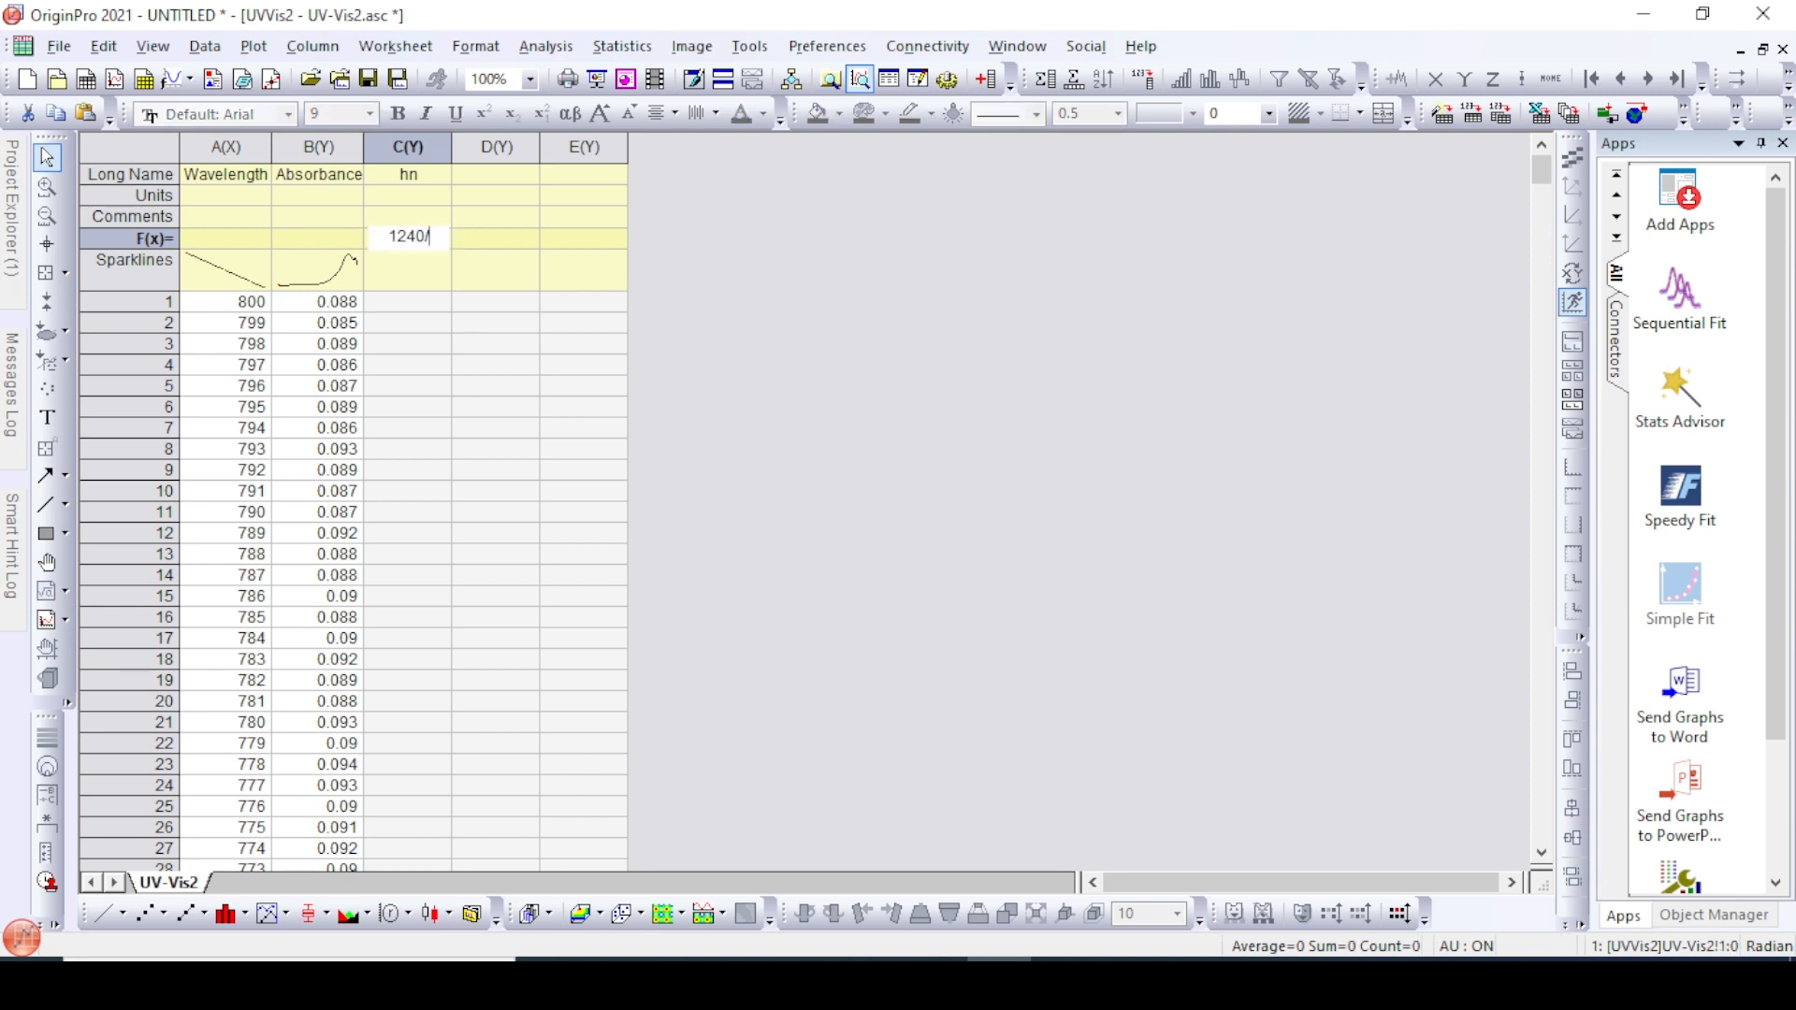
pyautogui.write('col(A)')
pyautogui.press('Return')
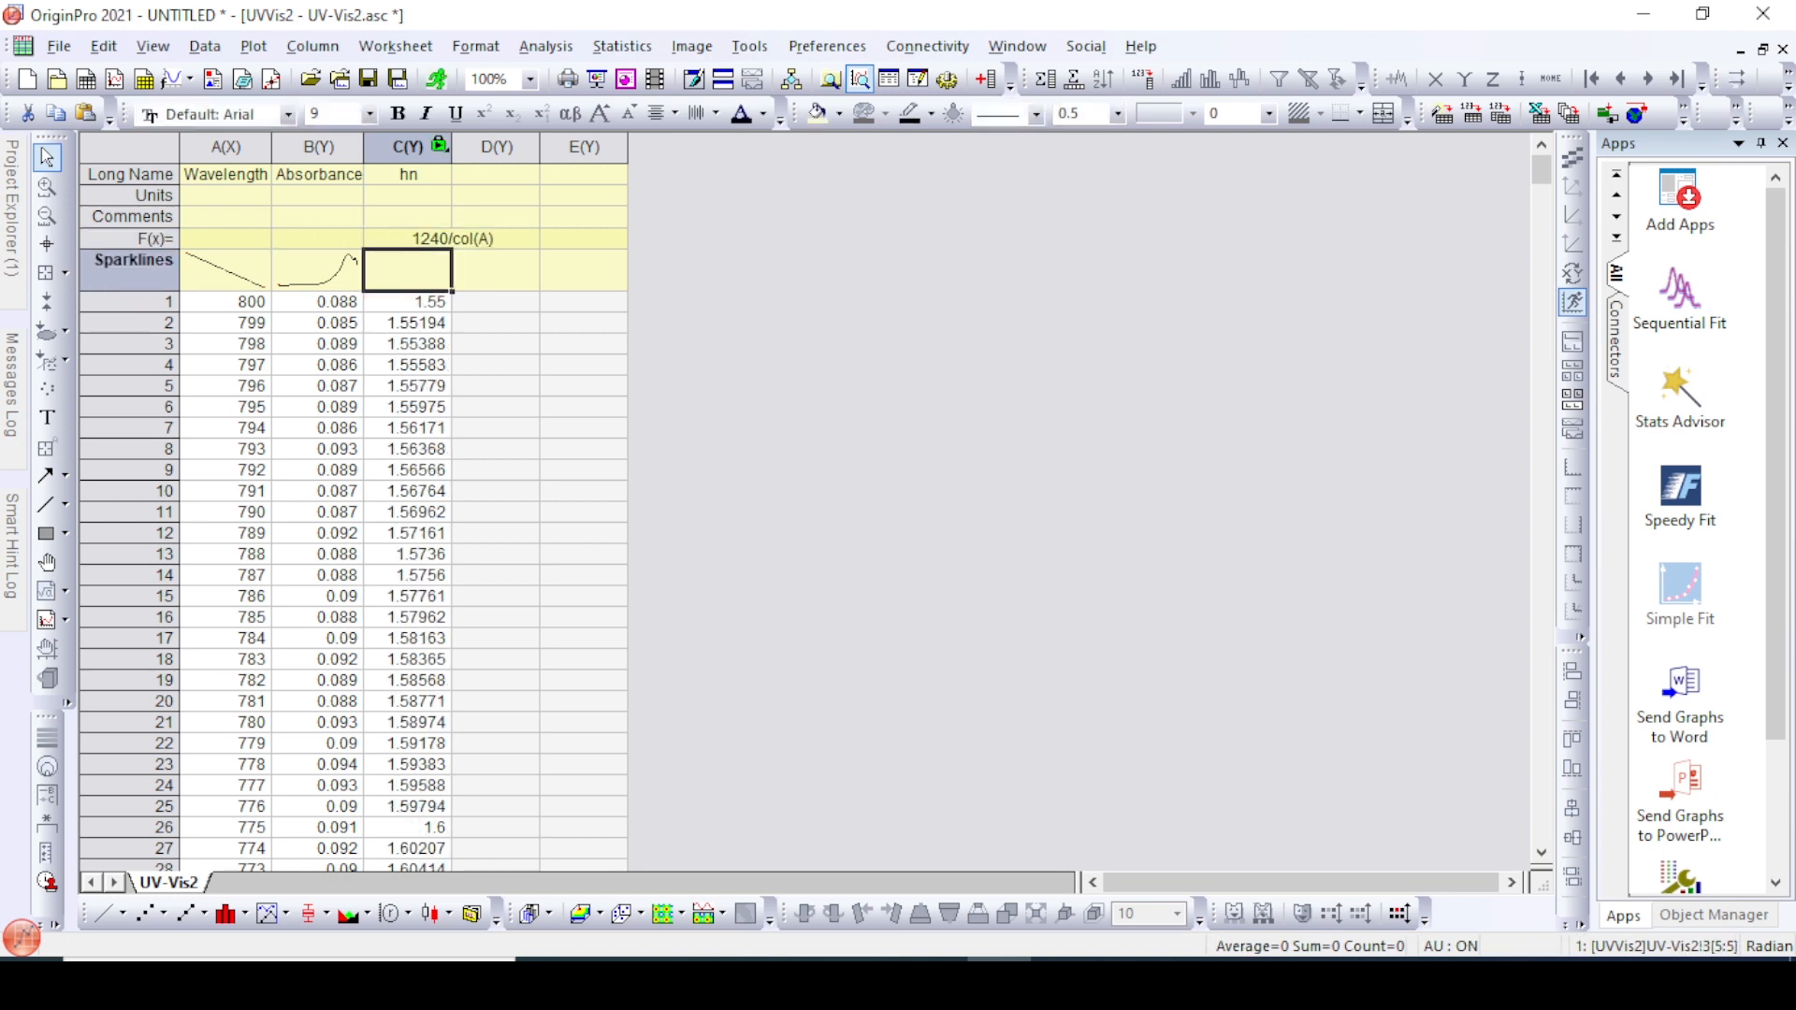
# Set the units of the hn column to eV
pyautogui.click(422, 200)
pyautogui.write('eV')
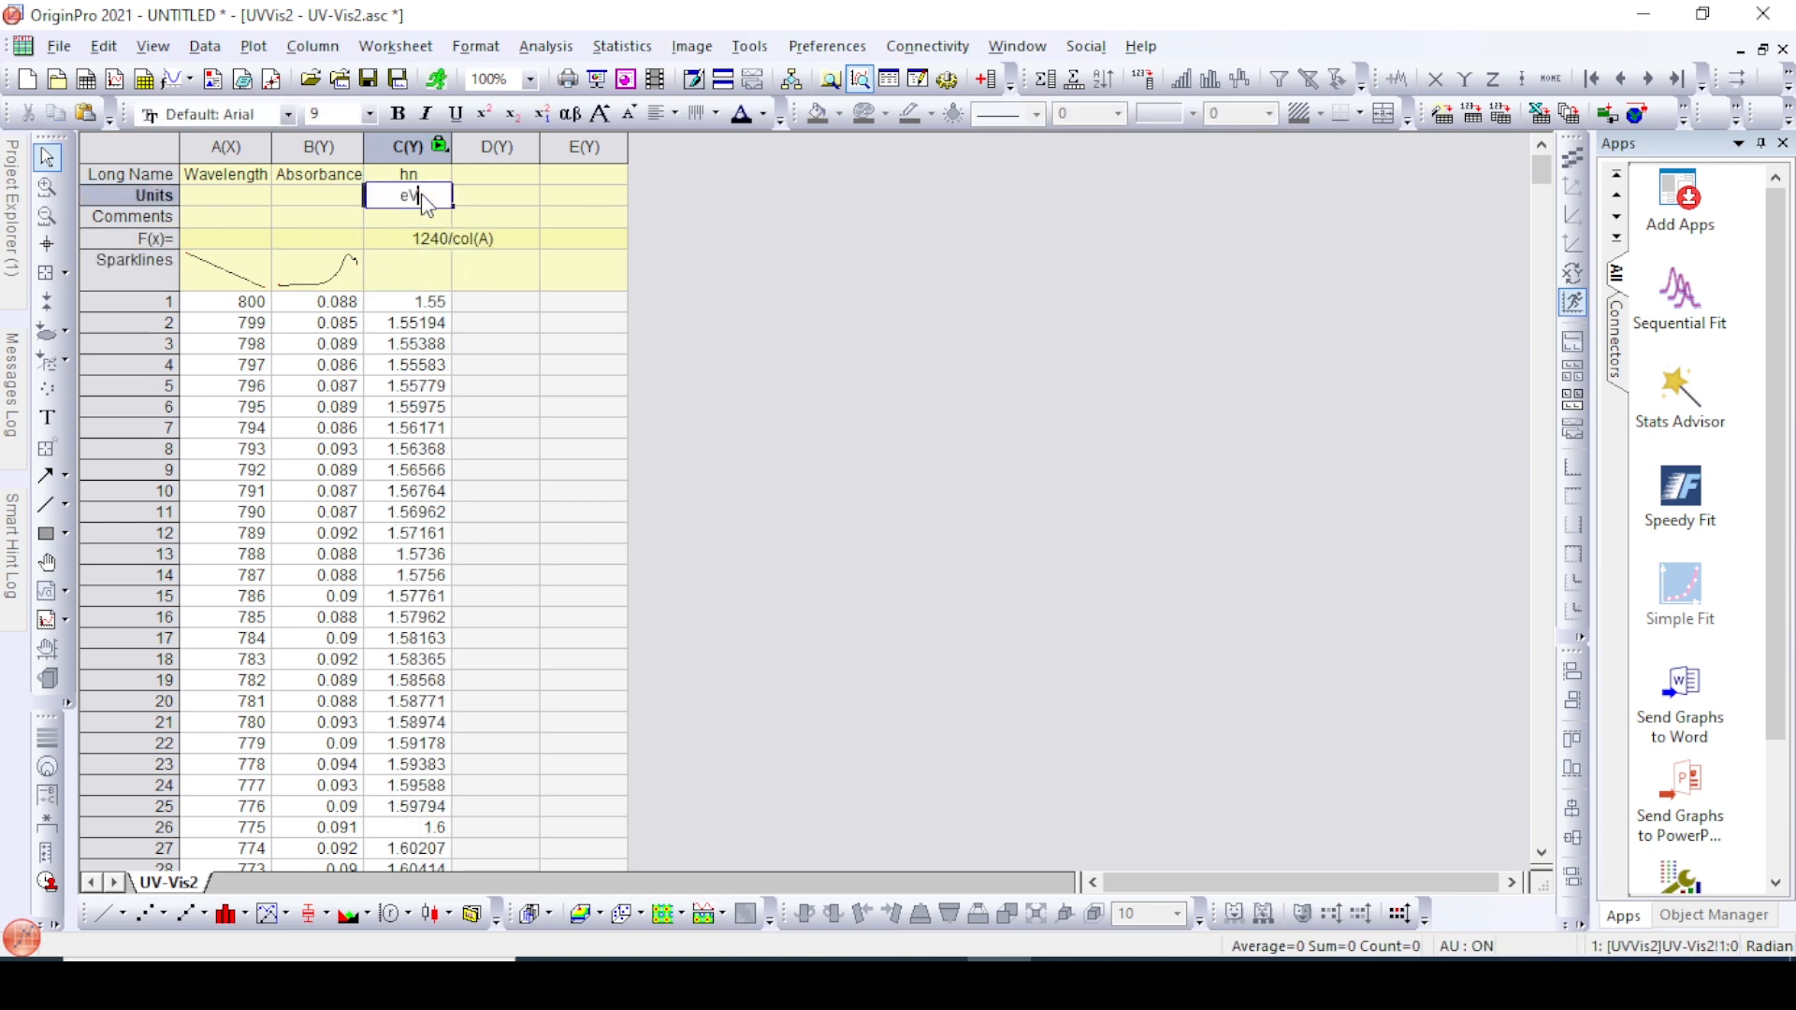
pyautogui.press('Return')
# Enter "alpha" as the long name of column D
pyautogui.click(508, 182)
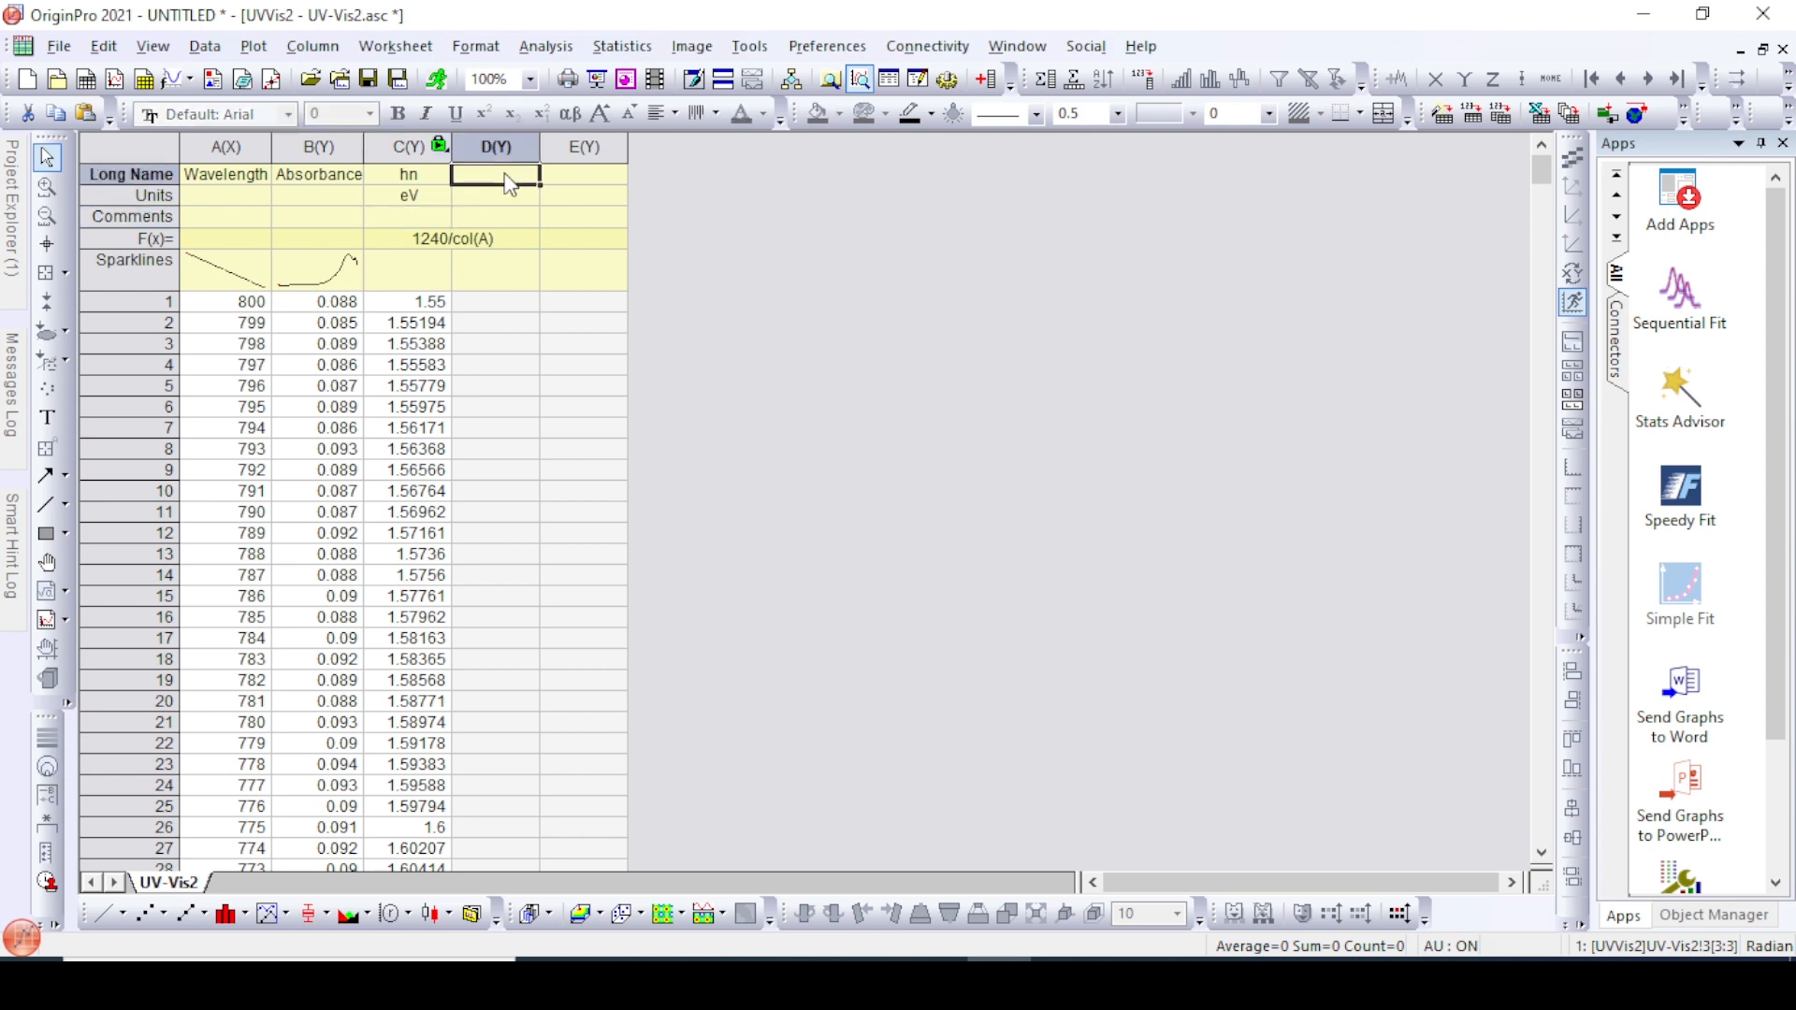
pyautogui.write('al')
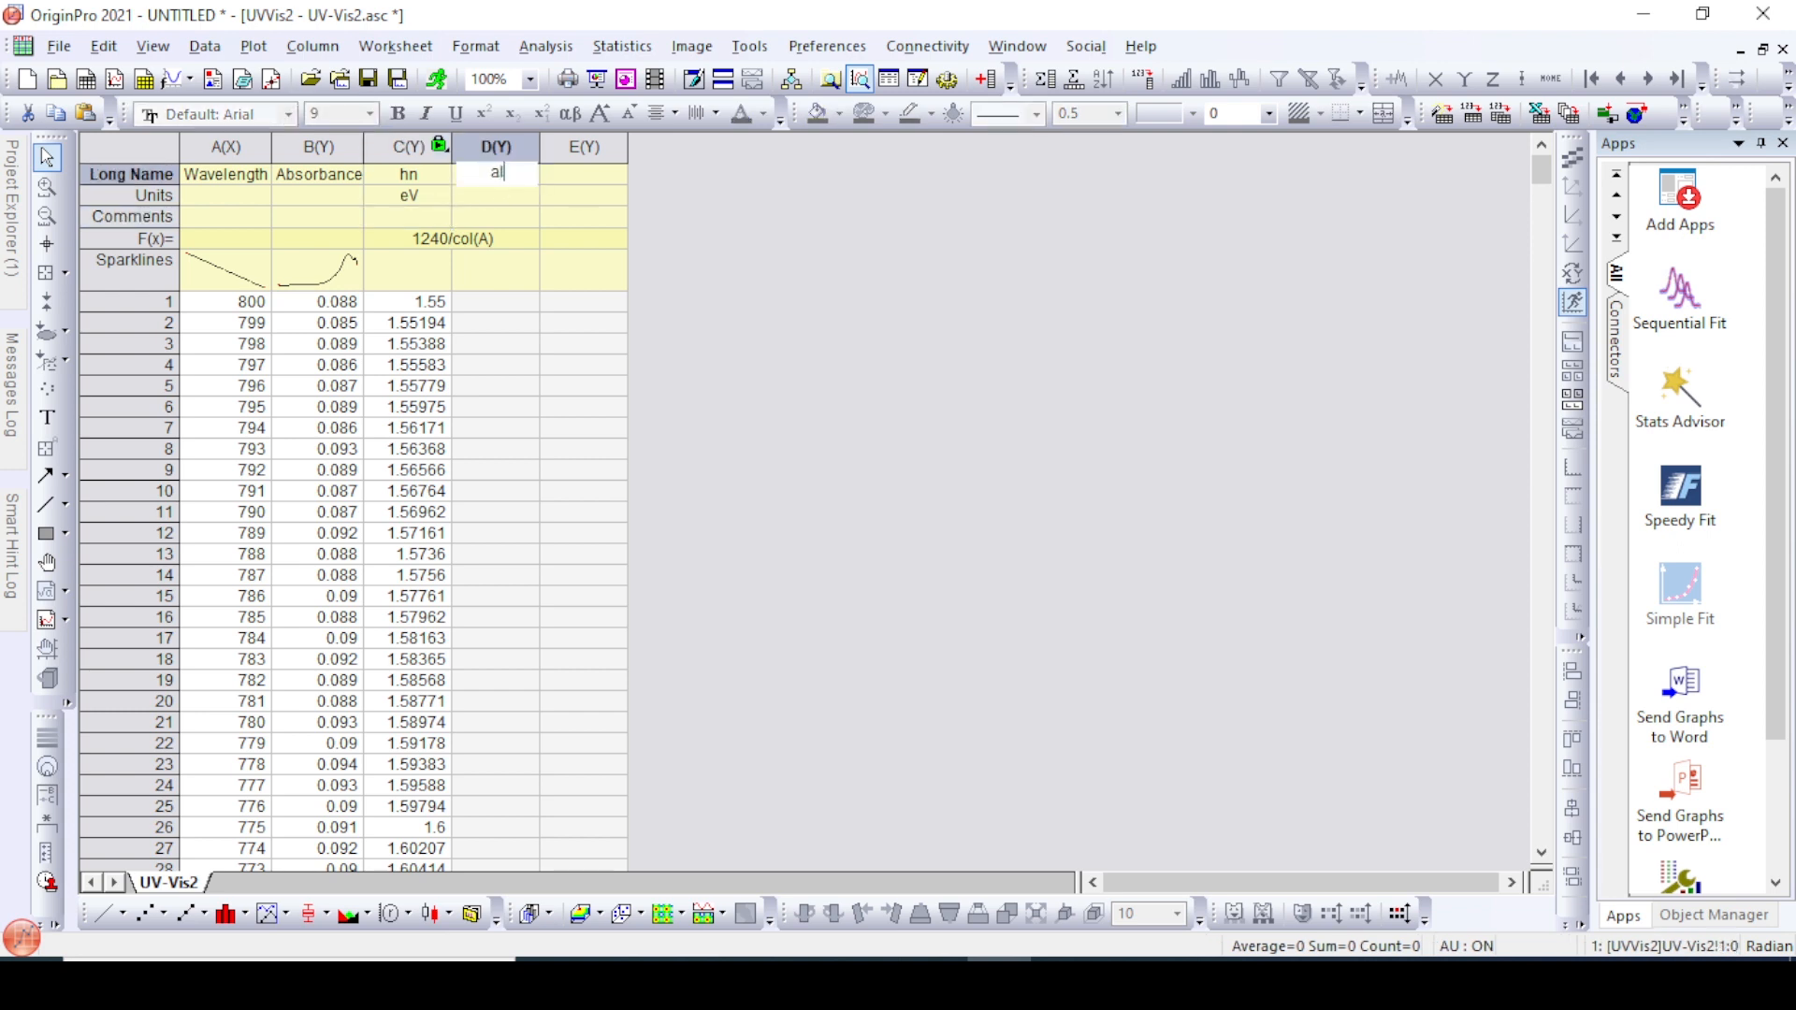
pyautogui.write('pha')
pyautogui.press('Return')
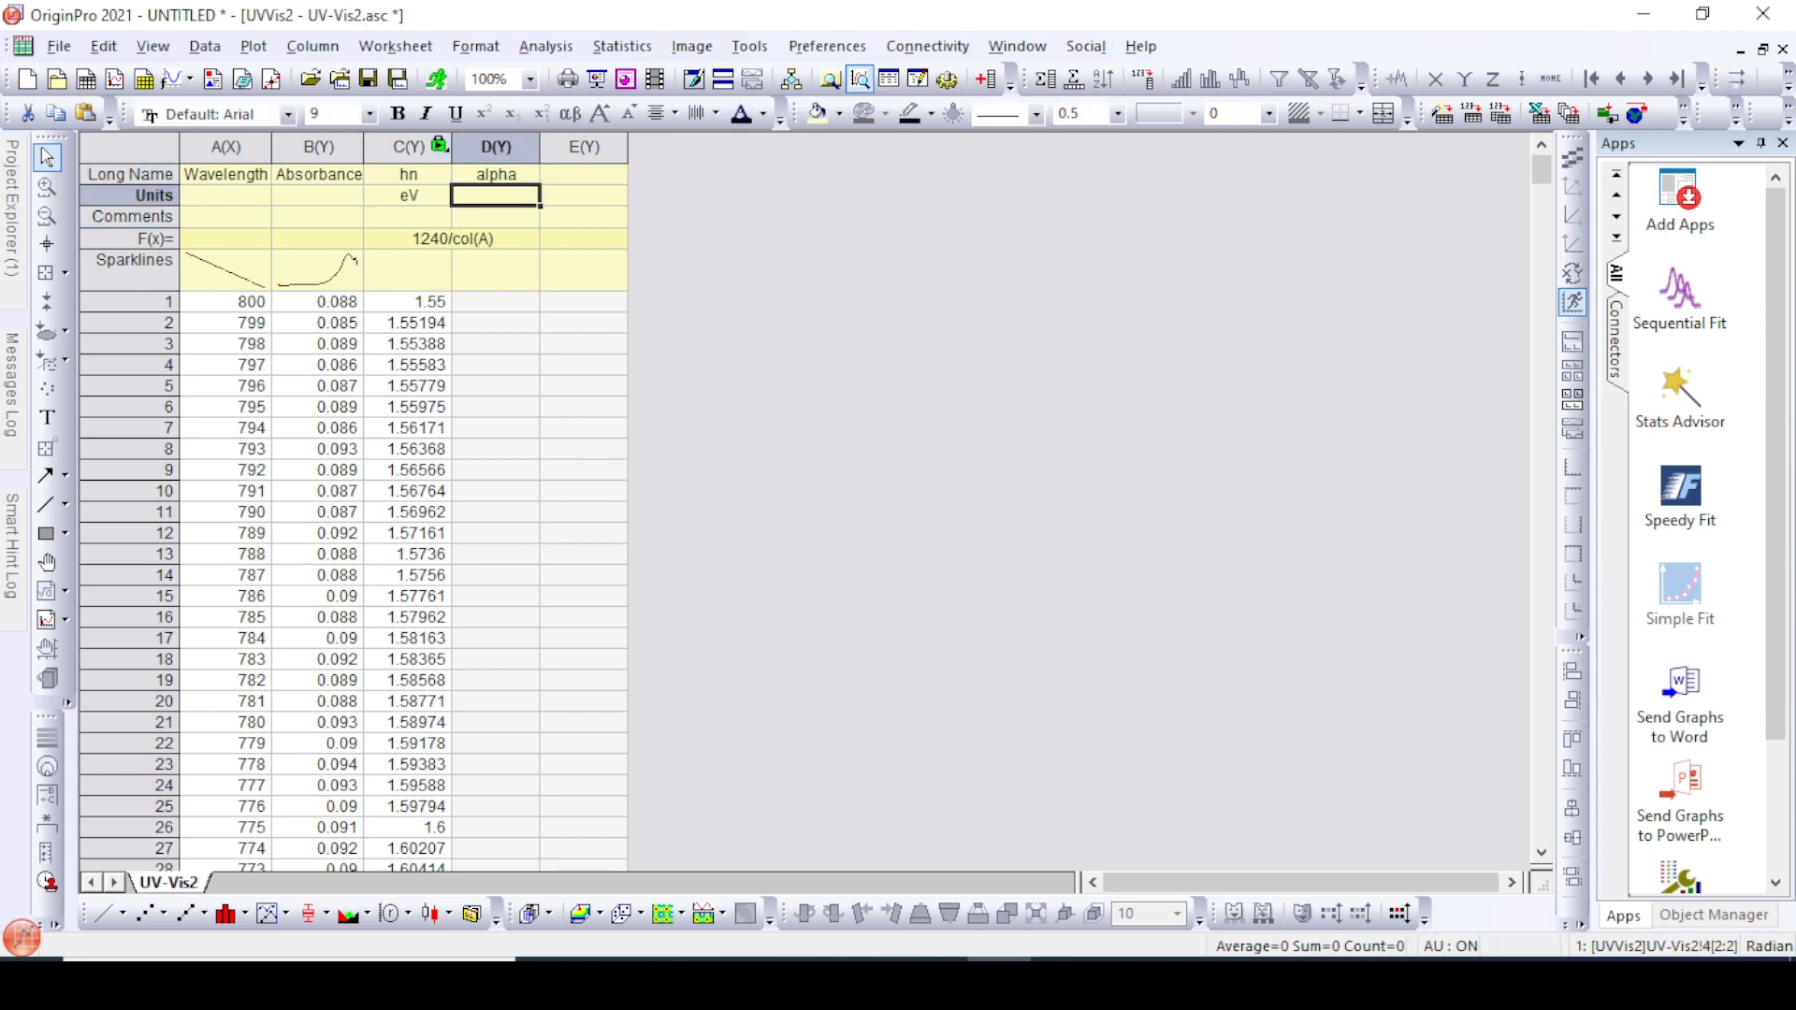
# Set the F(x) formula of the alpha column to 2.303*col(B)/10E-6
pyautogui.press('Return')
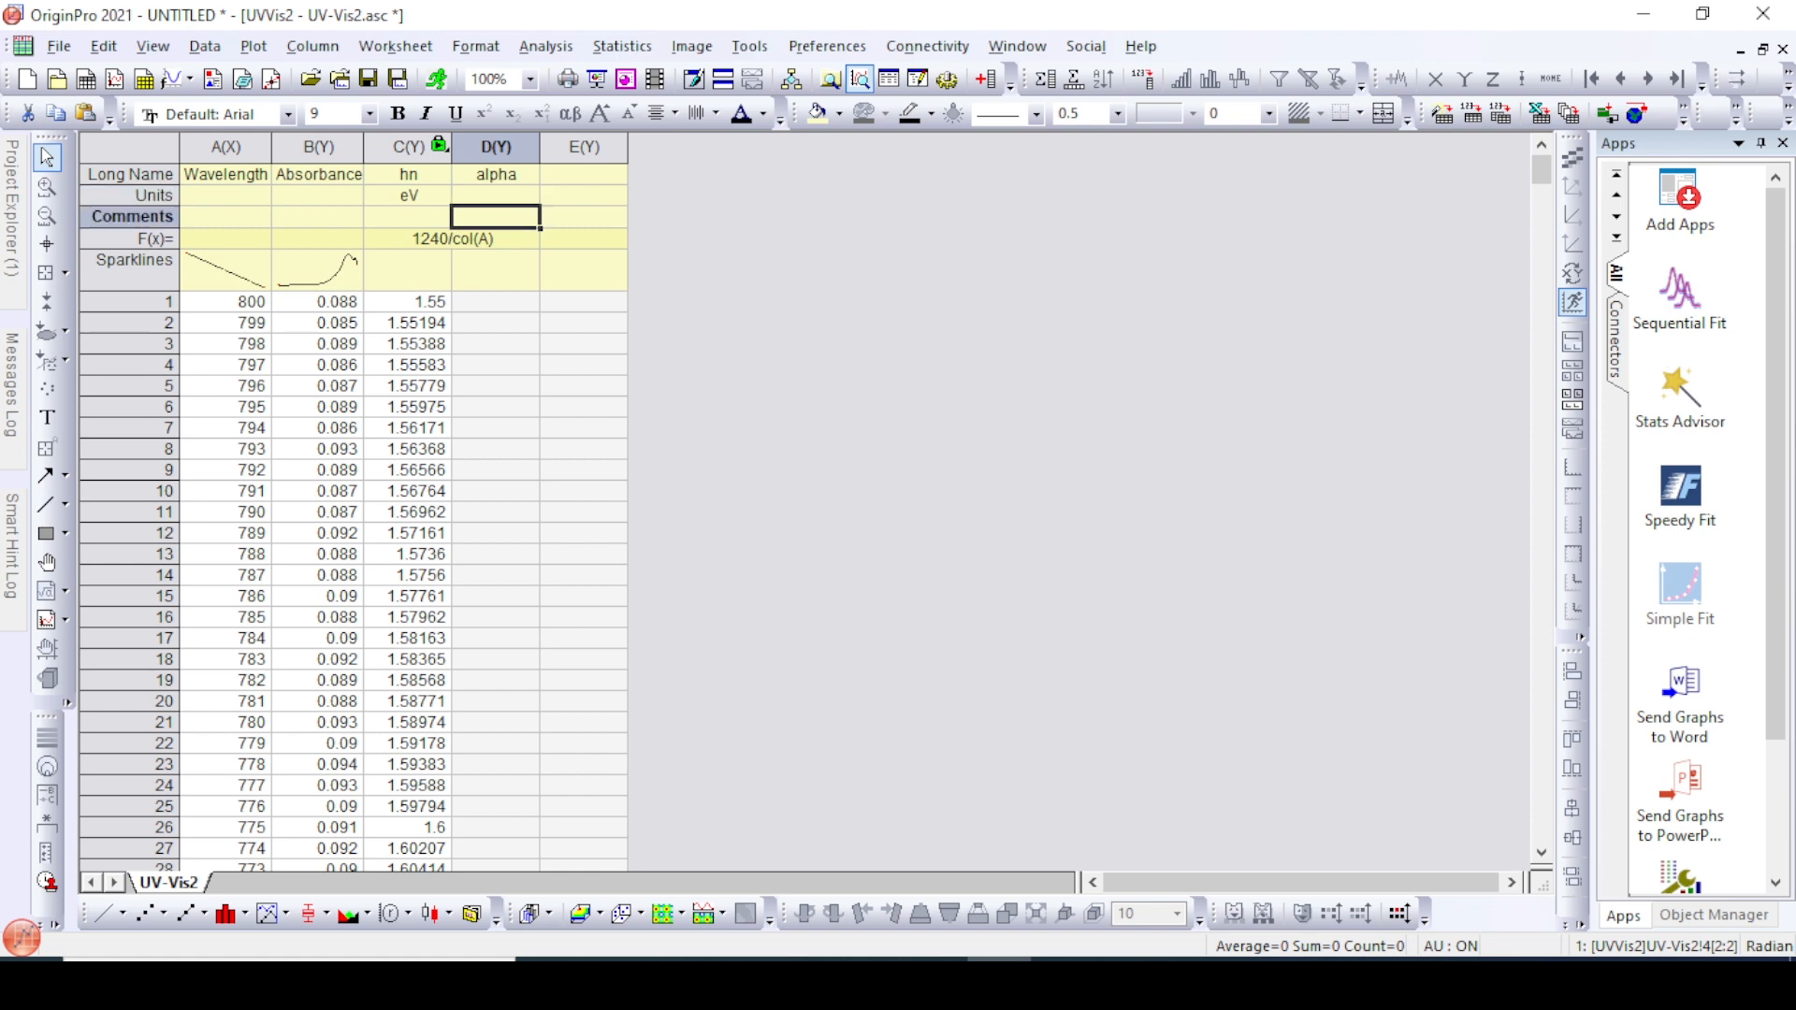
pyautogui.press('Return')
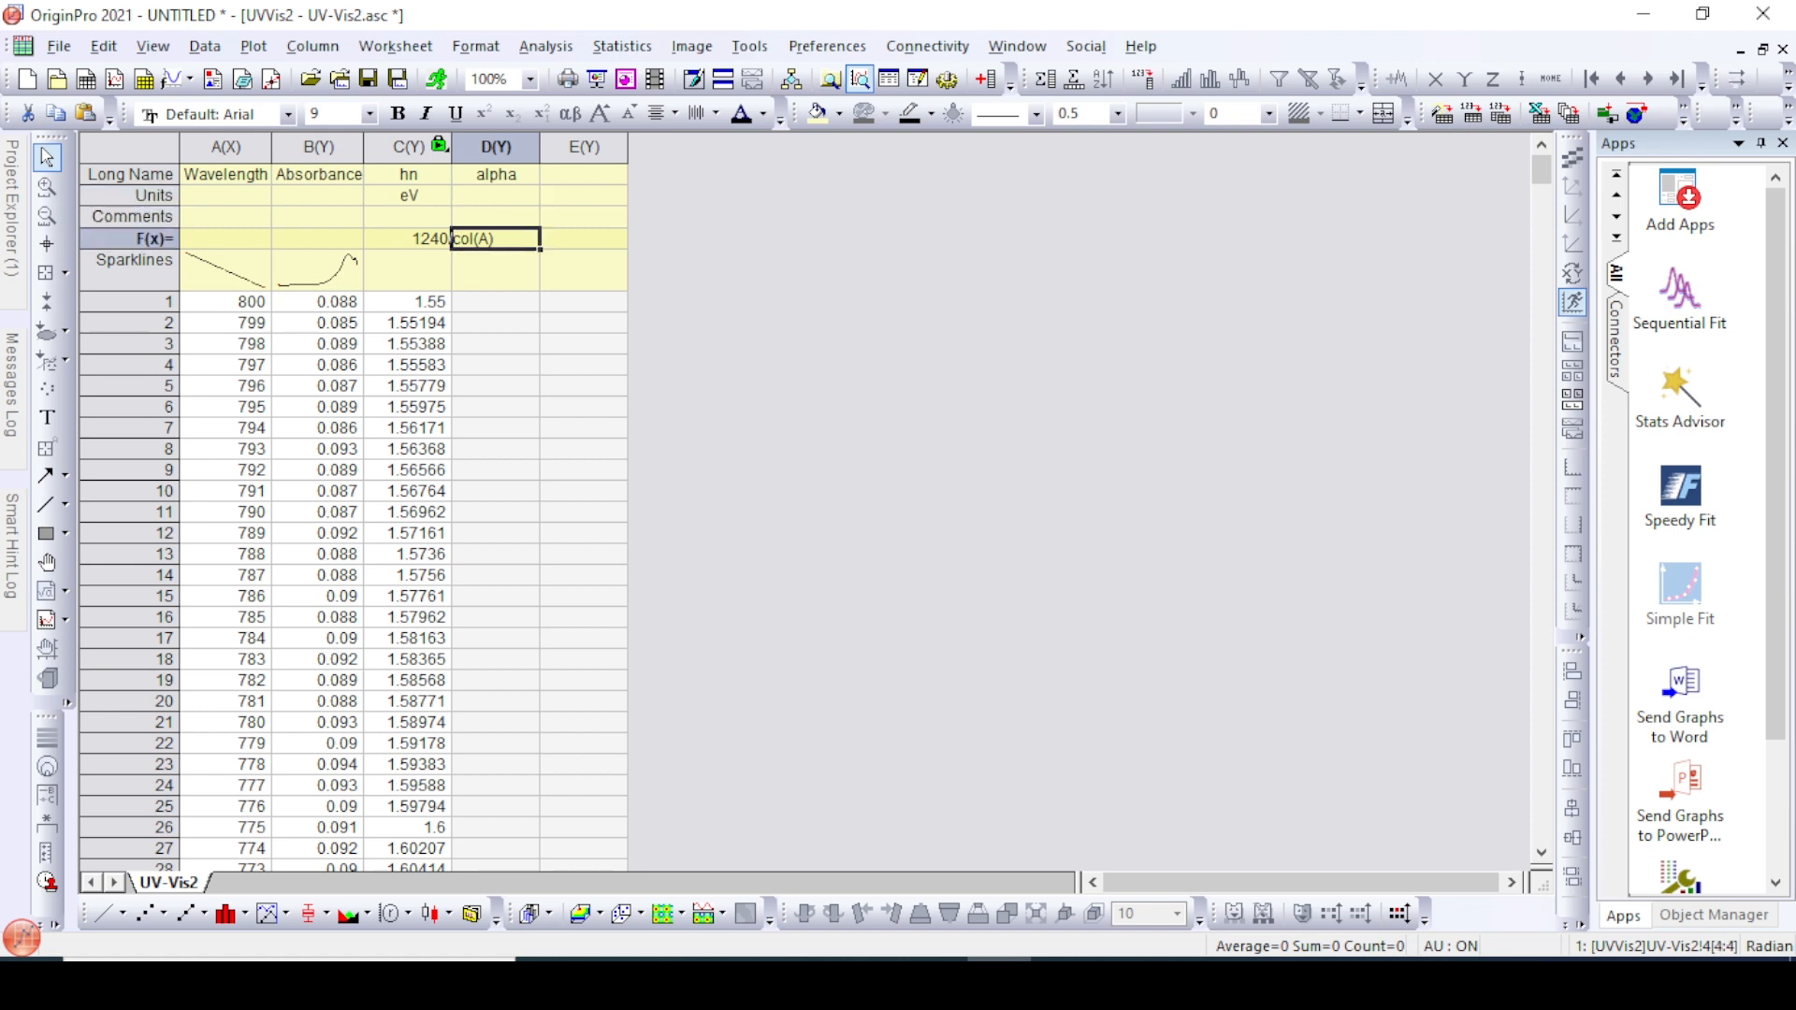
pyautogui.write('2.3')
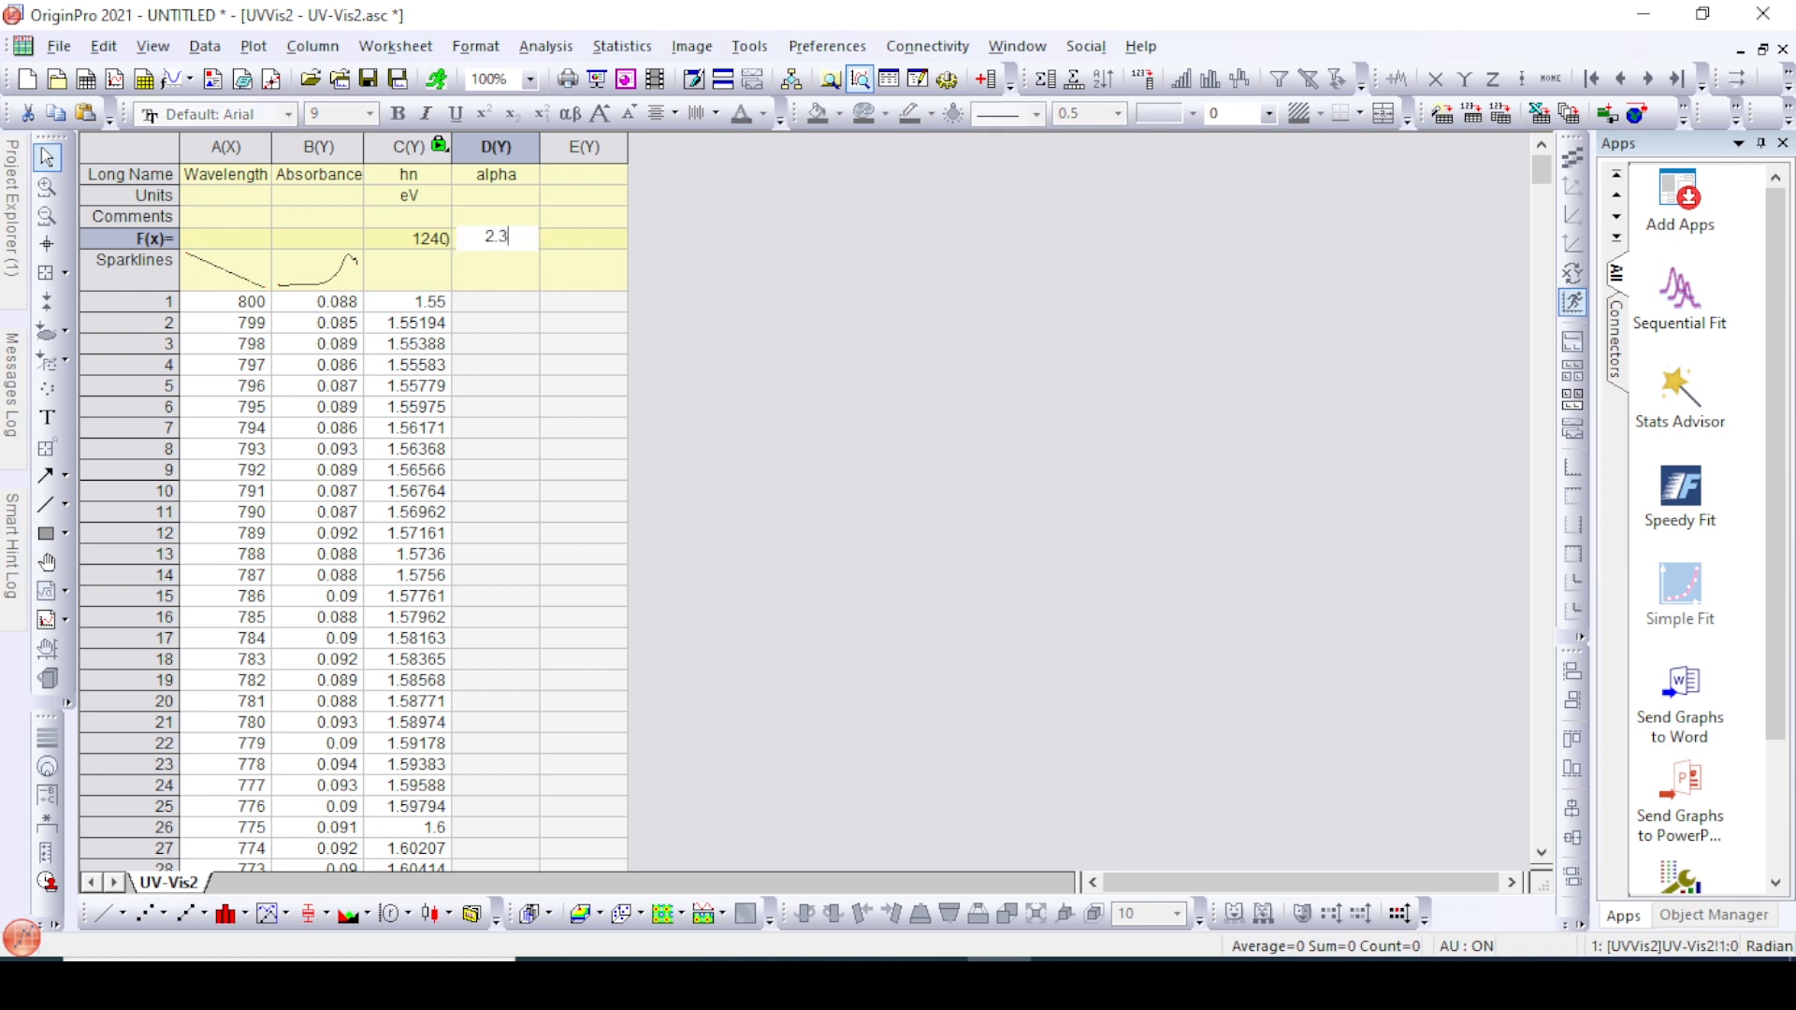
pyautogui.write('03*col(b')
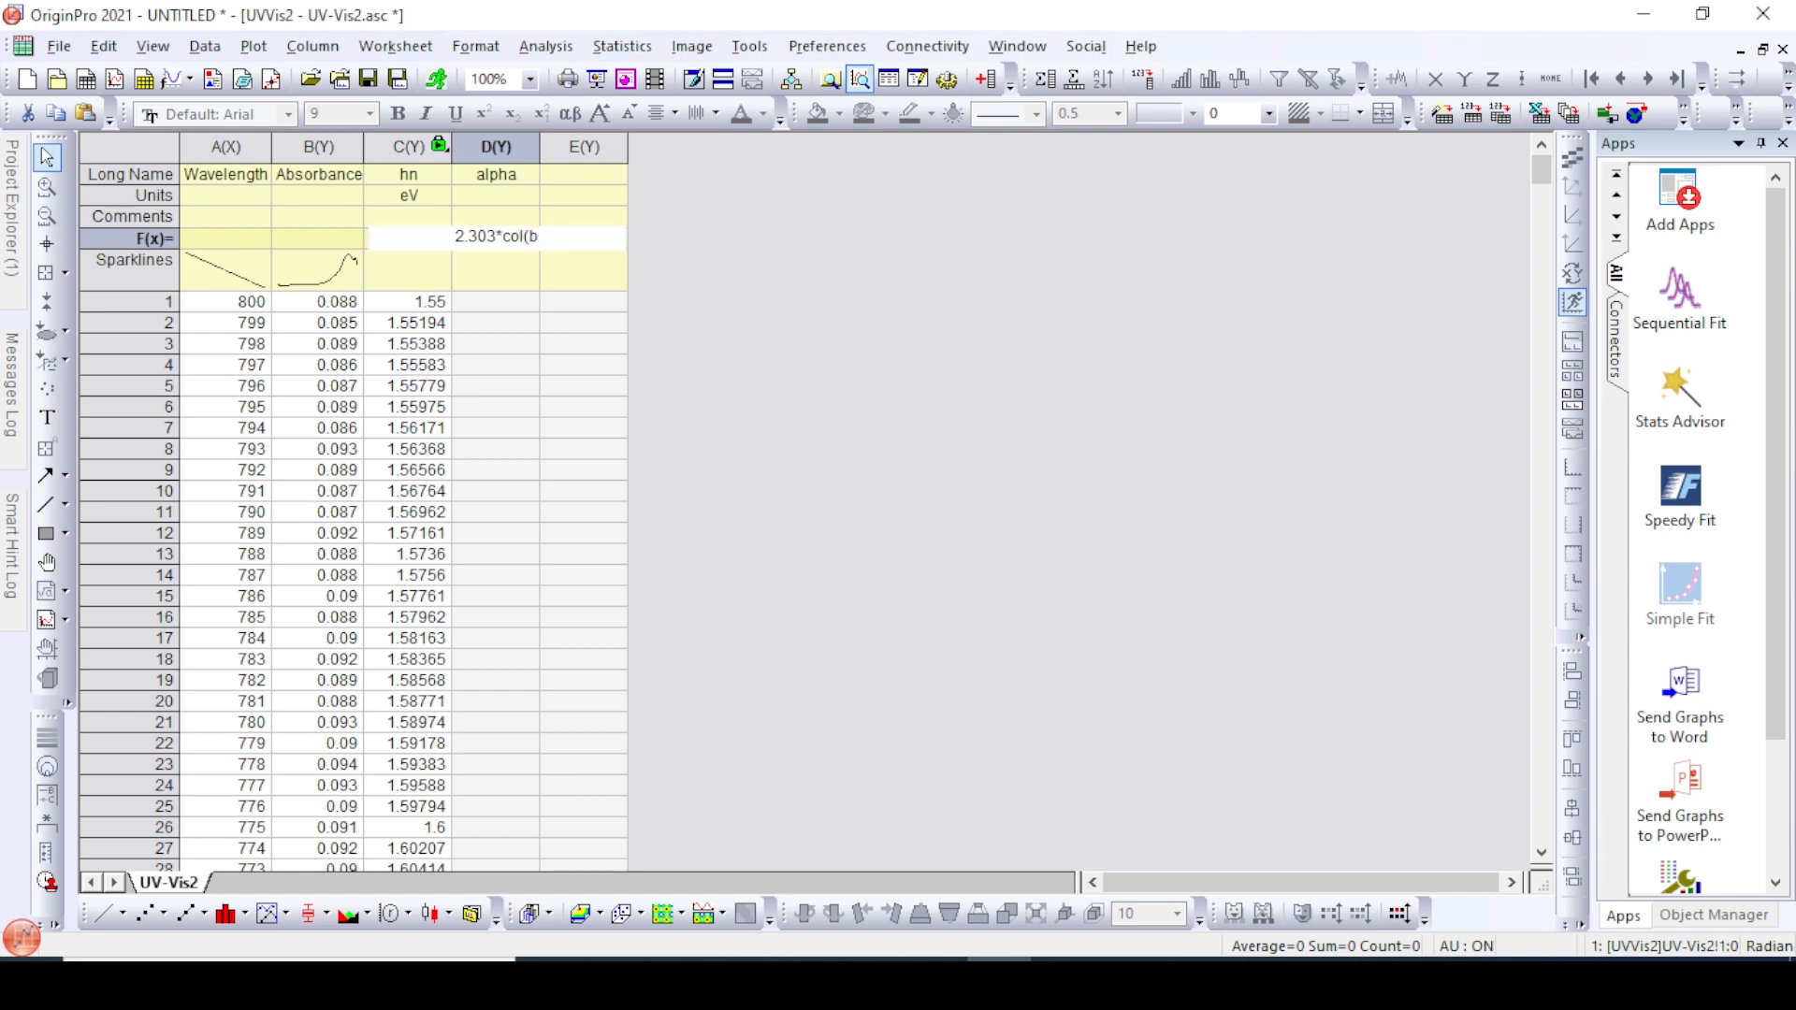
pyautogui.write(')/10E-6')
pyautogui.press('Return')
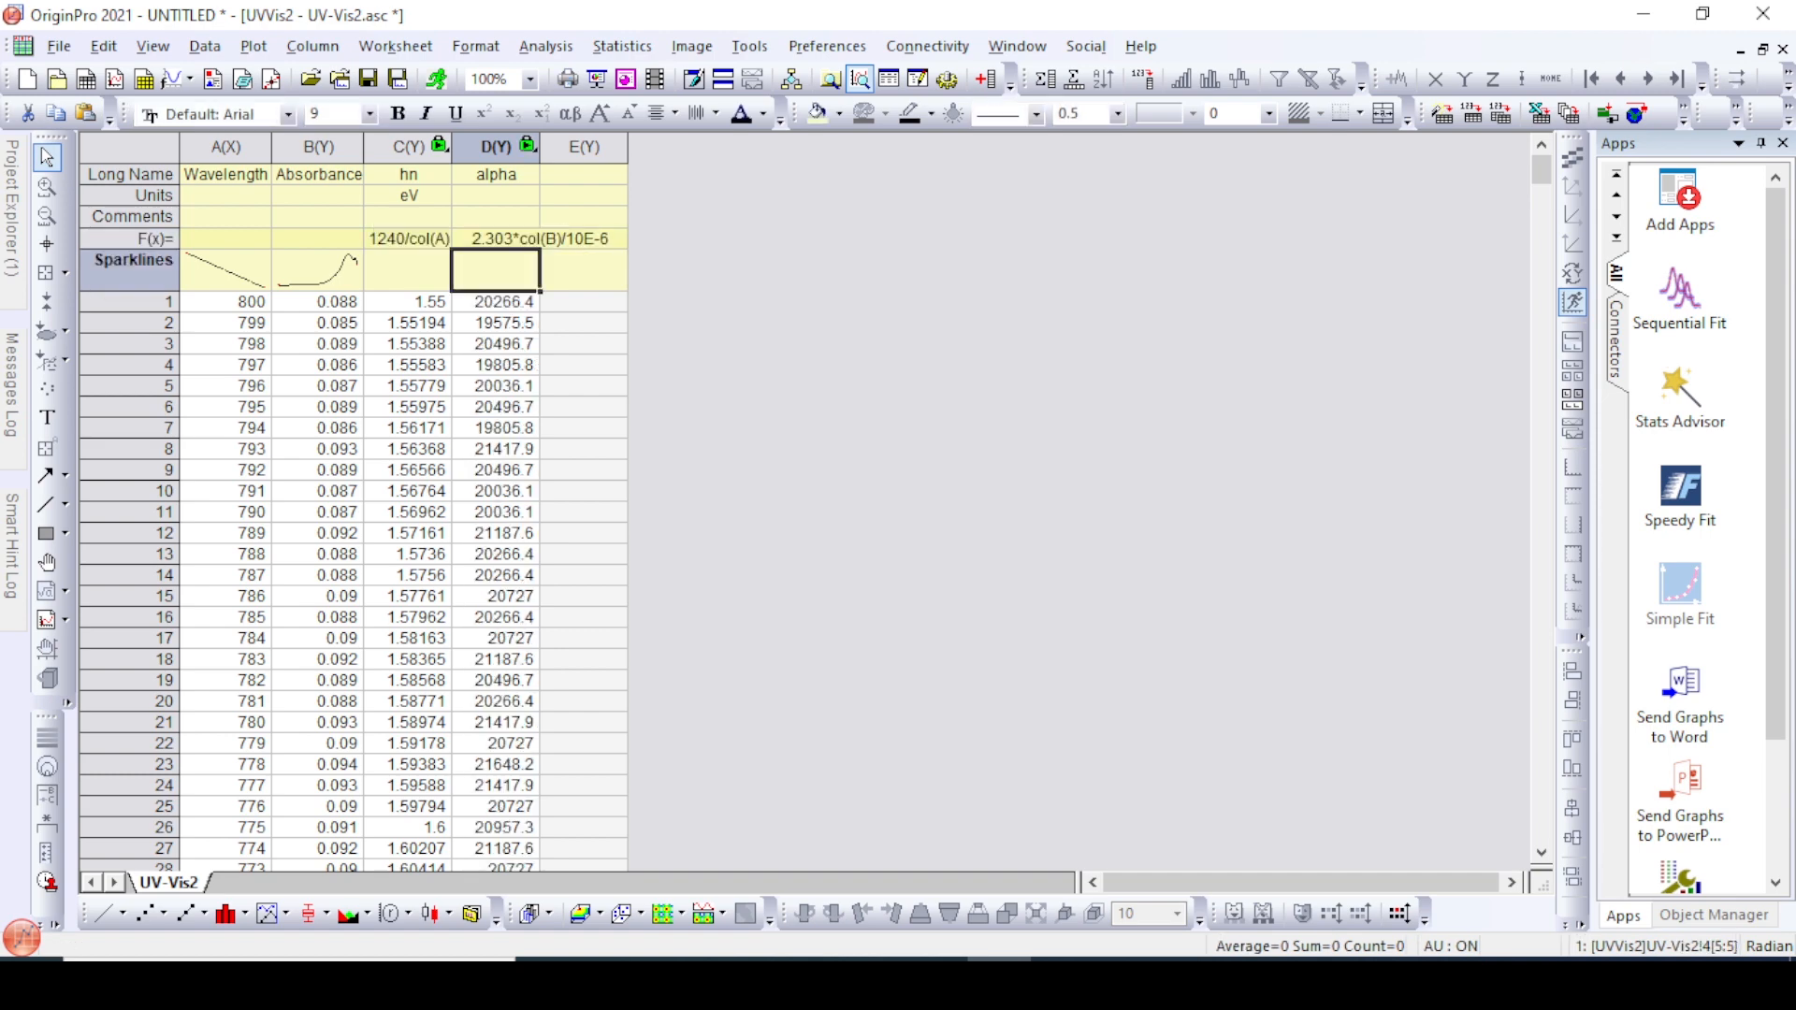
# Switch to the Word document, append ", t= 1E-6" to the line defining absorbance and film thickness, and return to Origin
pyautogui.hotkey('alt', 'Tab')
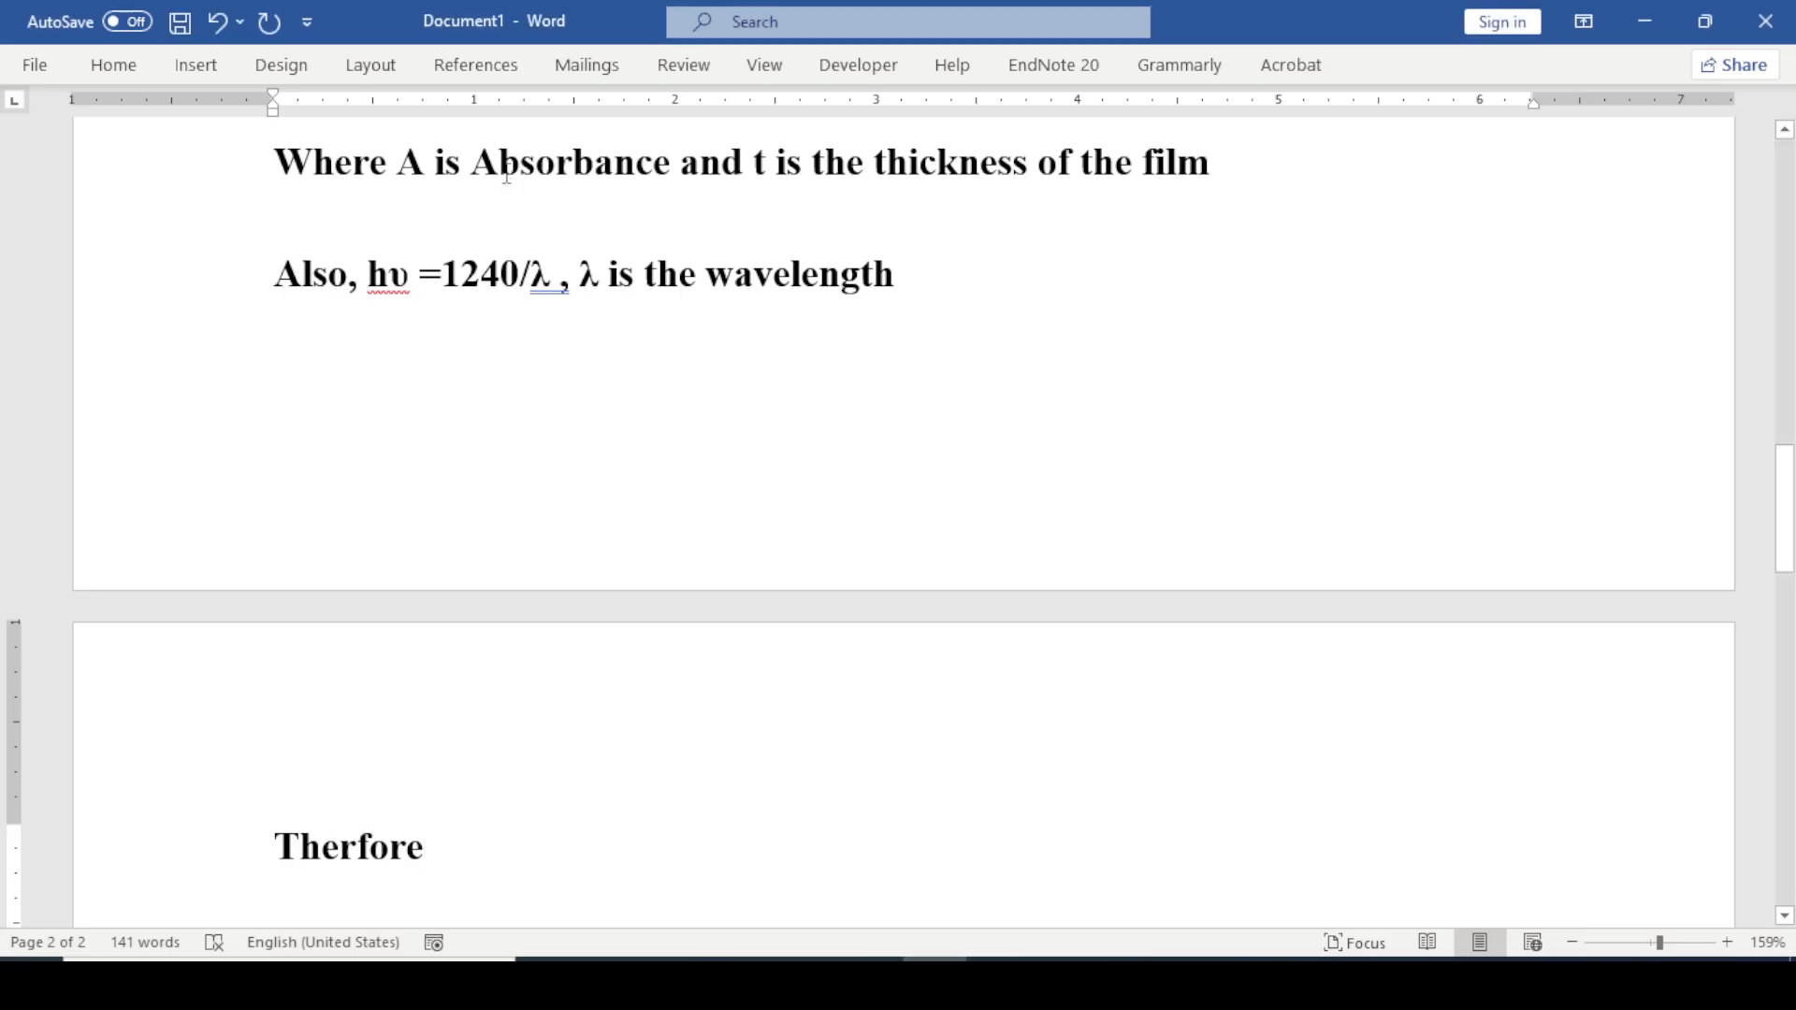
pyautogui.scroll(5, 701, 289)
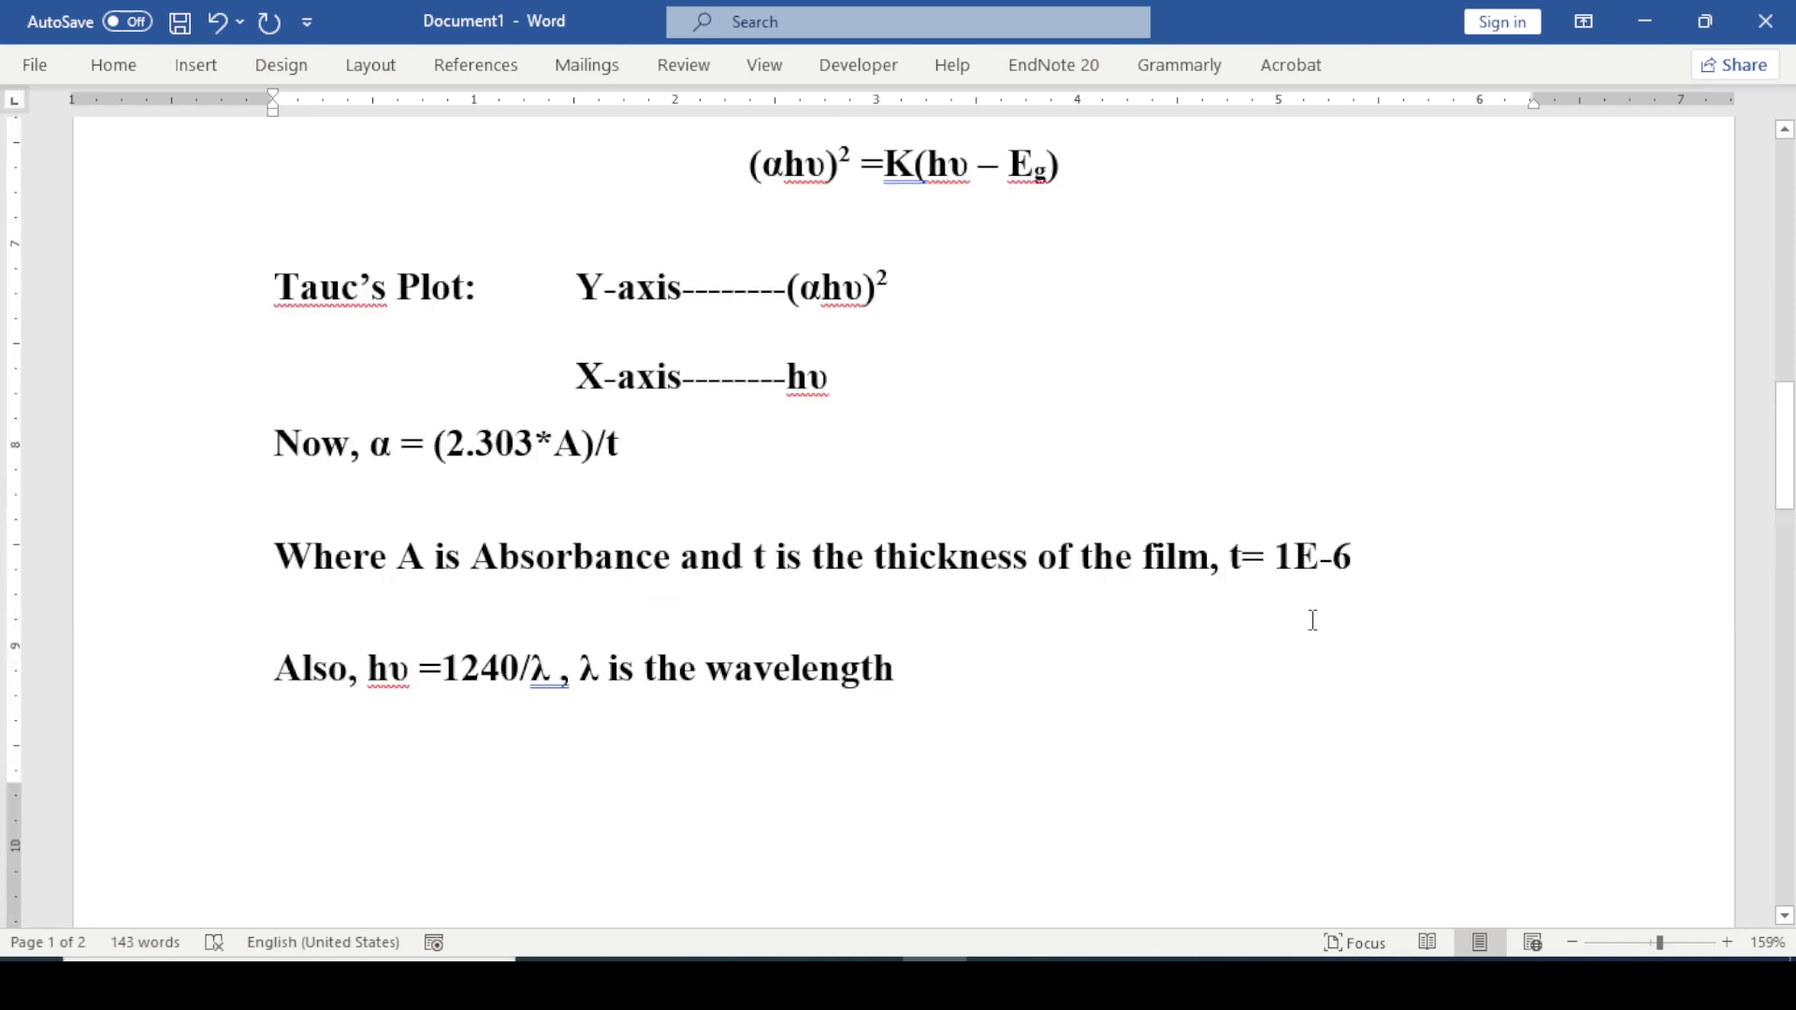
pyautogui.hotkey('alt', 'Tab')
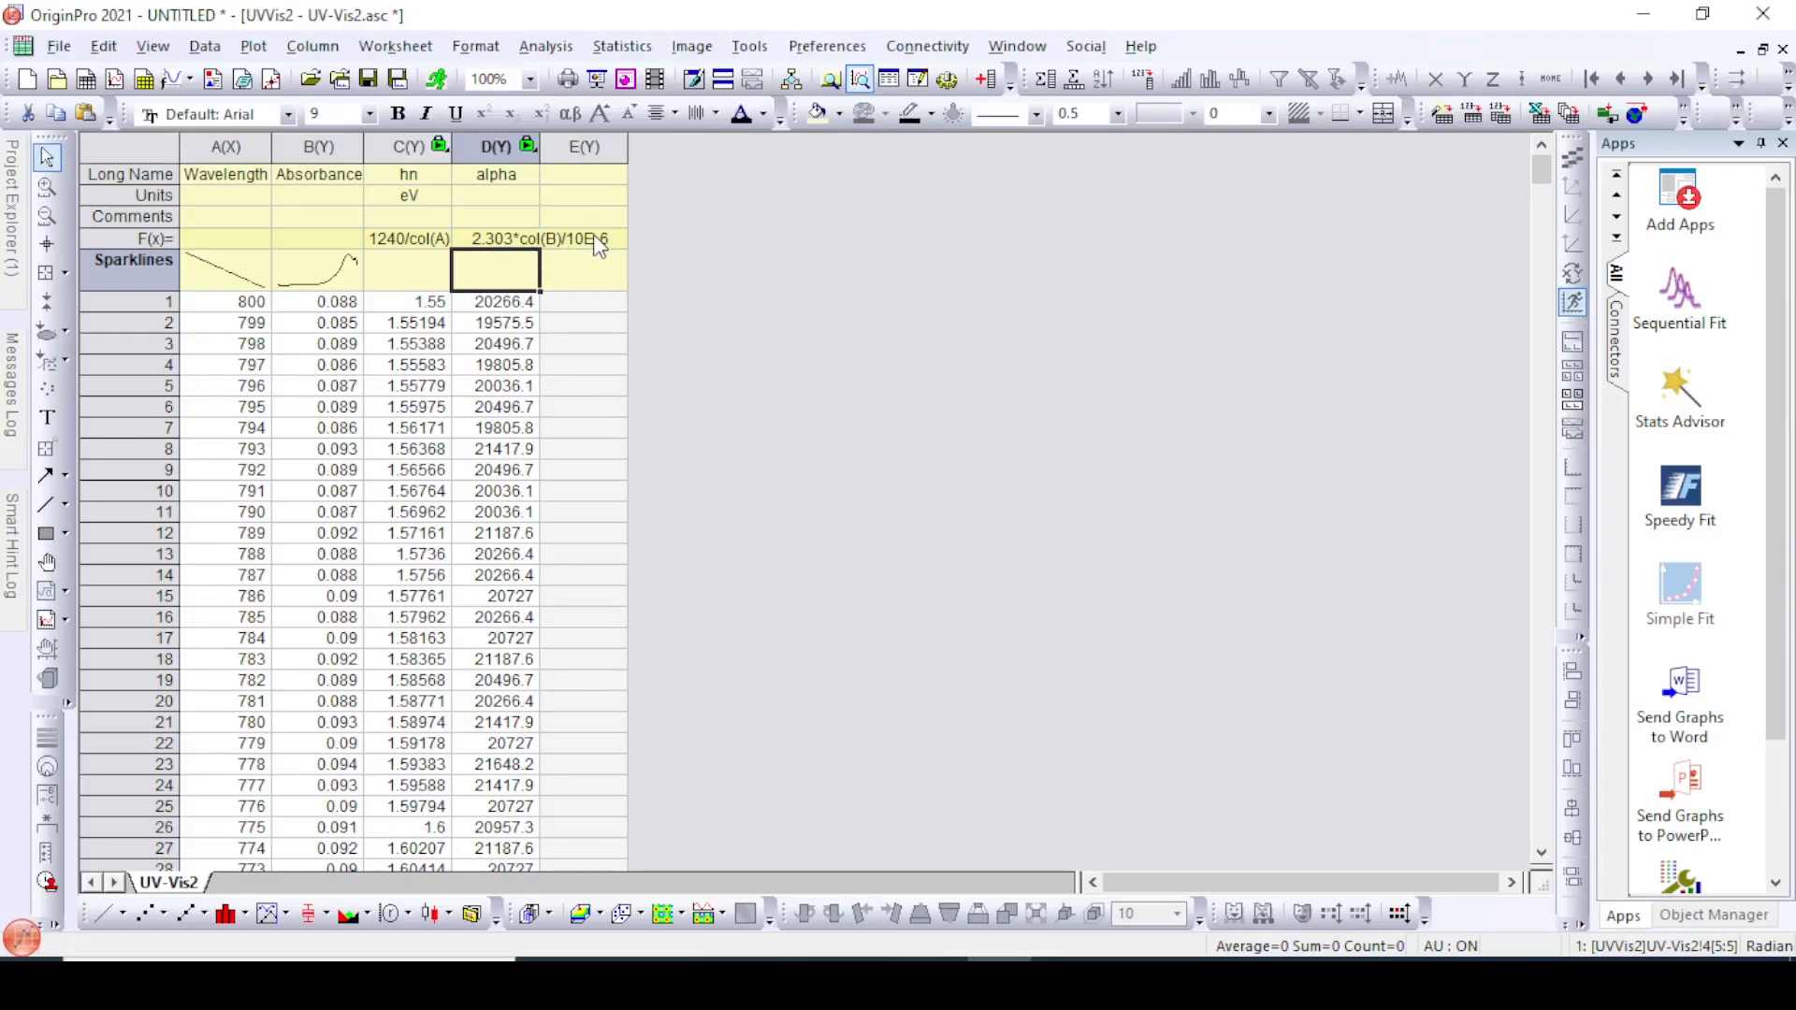
# Enter "ahv" as the long name of column E
pyautogui.click(589, 176)
pyautogui.write('ahv')
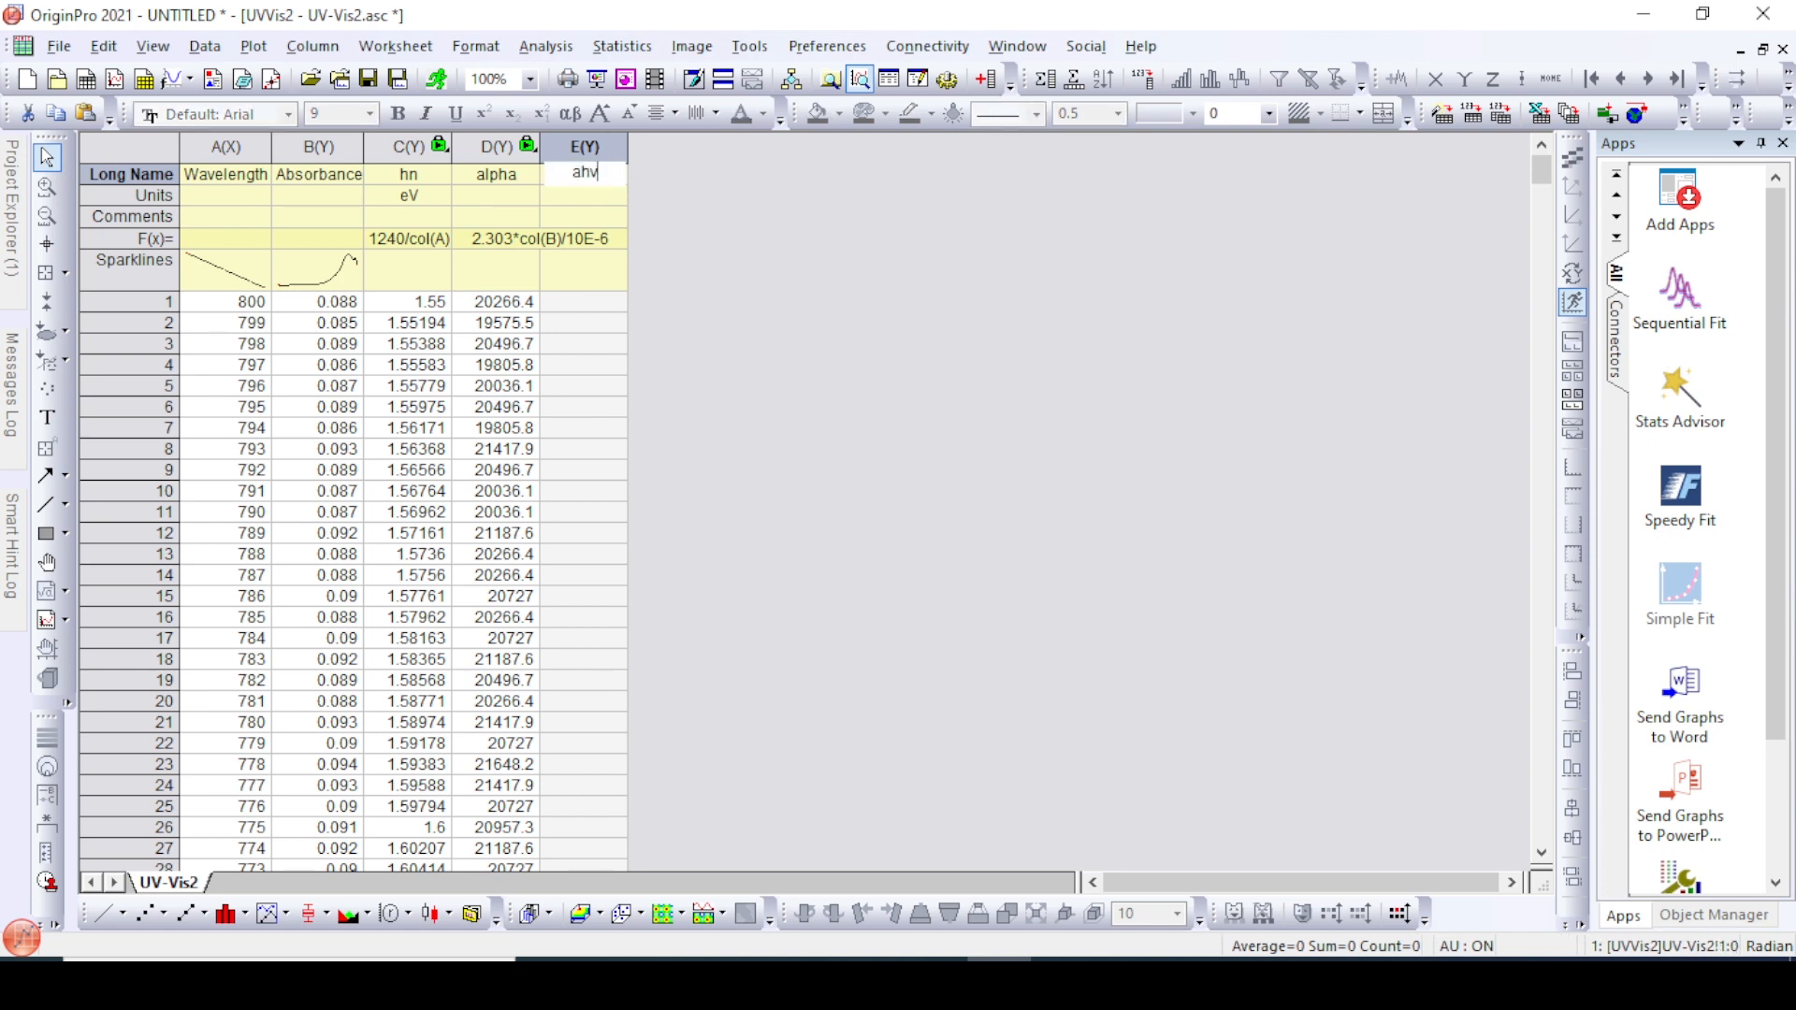
pyautogui.press('Return')
pyautogui.press('Return')
pyautogui.press('Return')
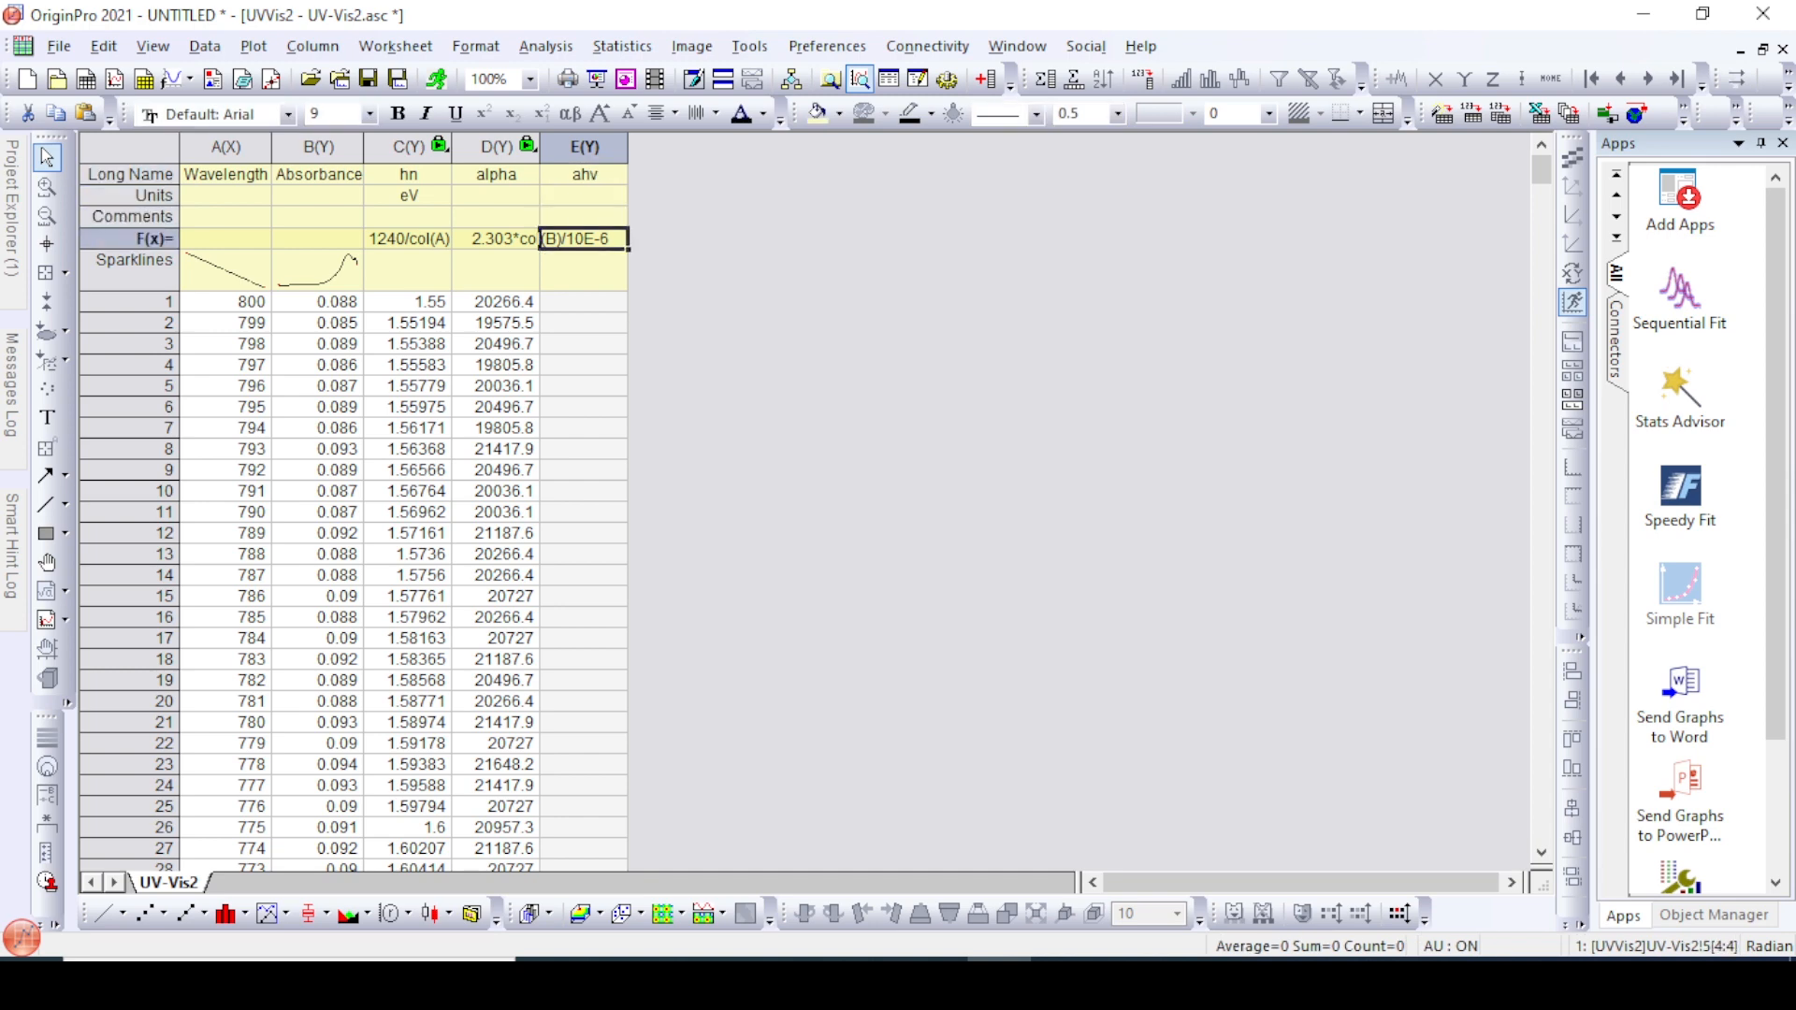
# Change the long name of column E to "(ahv)2"
pyautogui.doubleClick(573, 177)
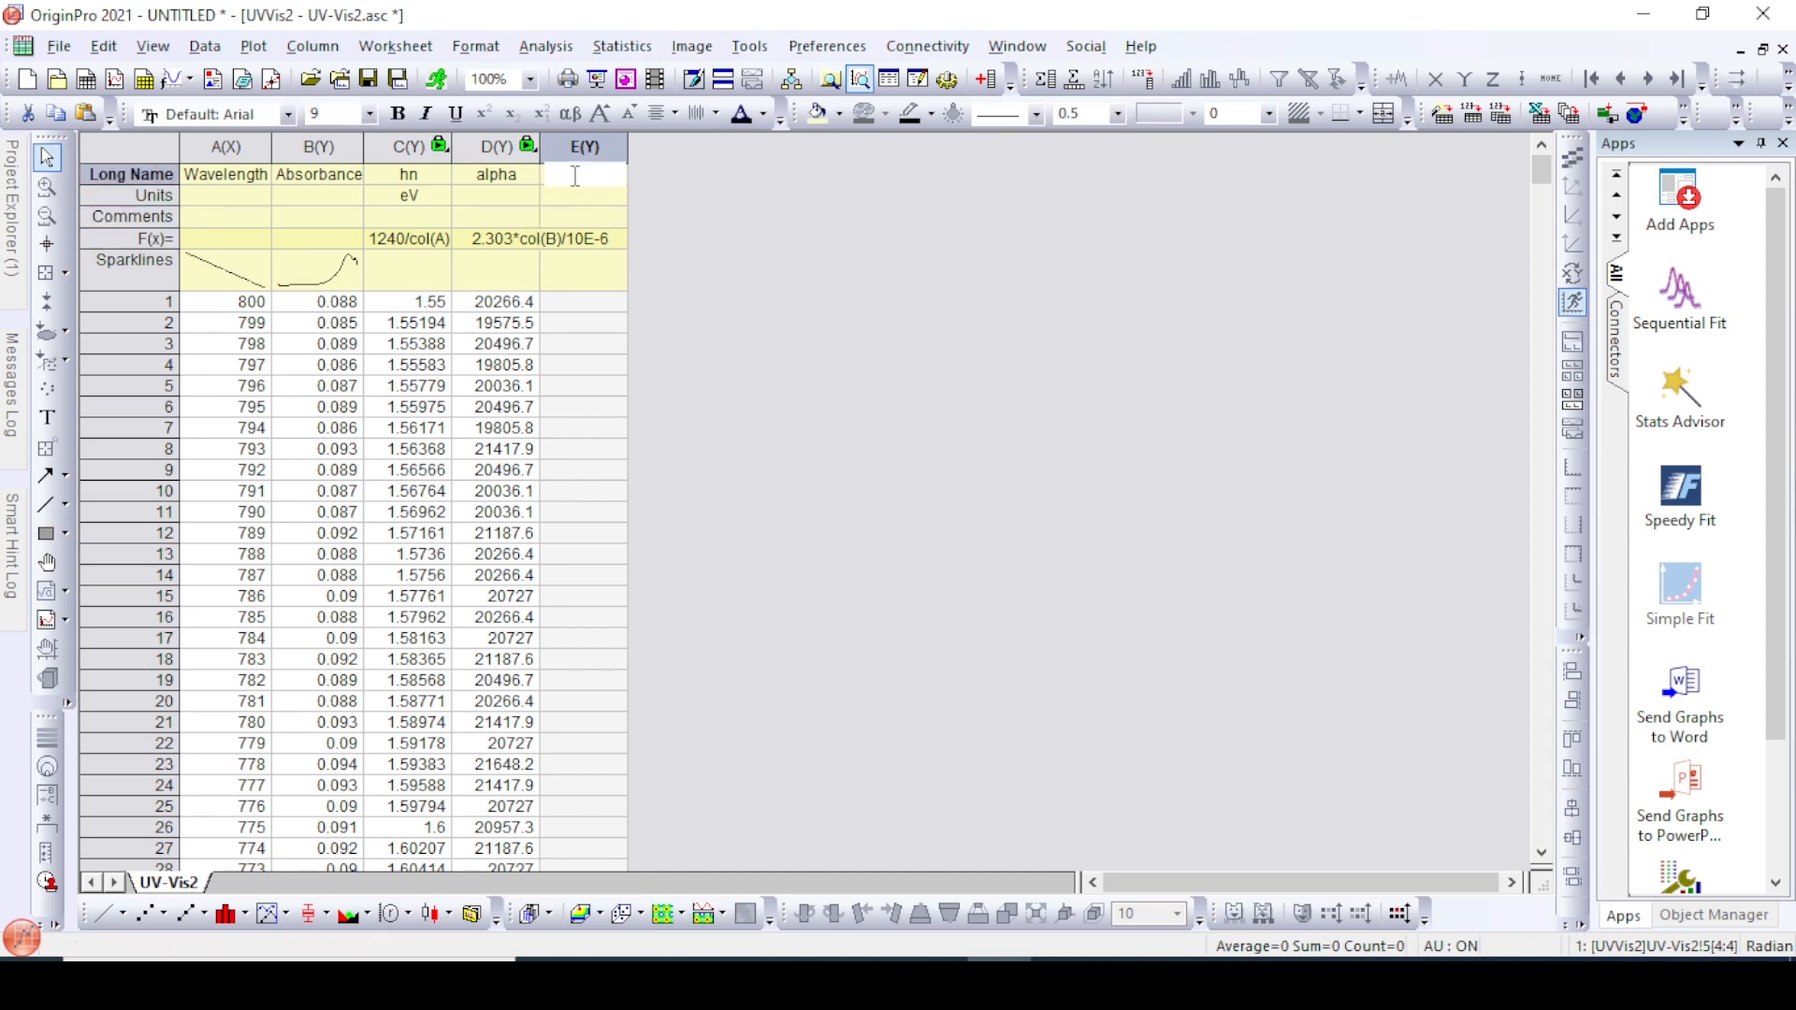
pyautogui.write('(ahv')
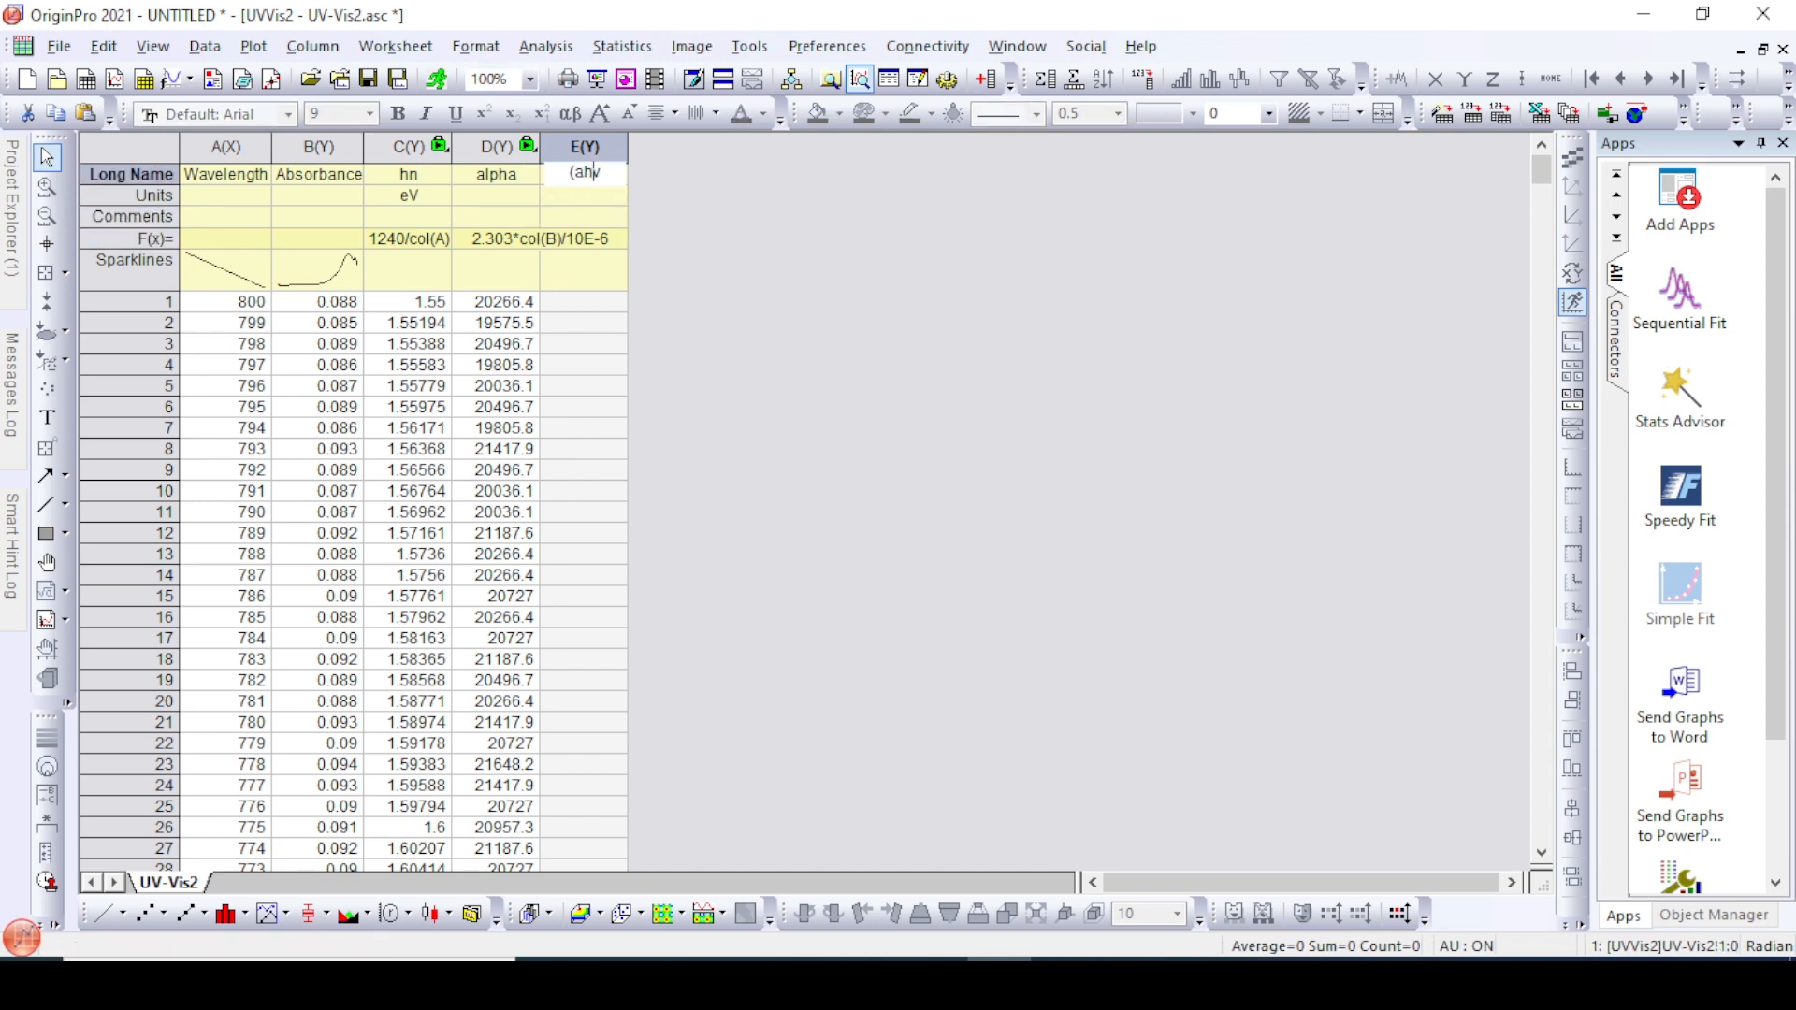
pyautogui.write(')2')
pyautogui.press('Return')
pyautogui.press('Return')
pyautogui.press('Return')
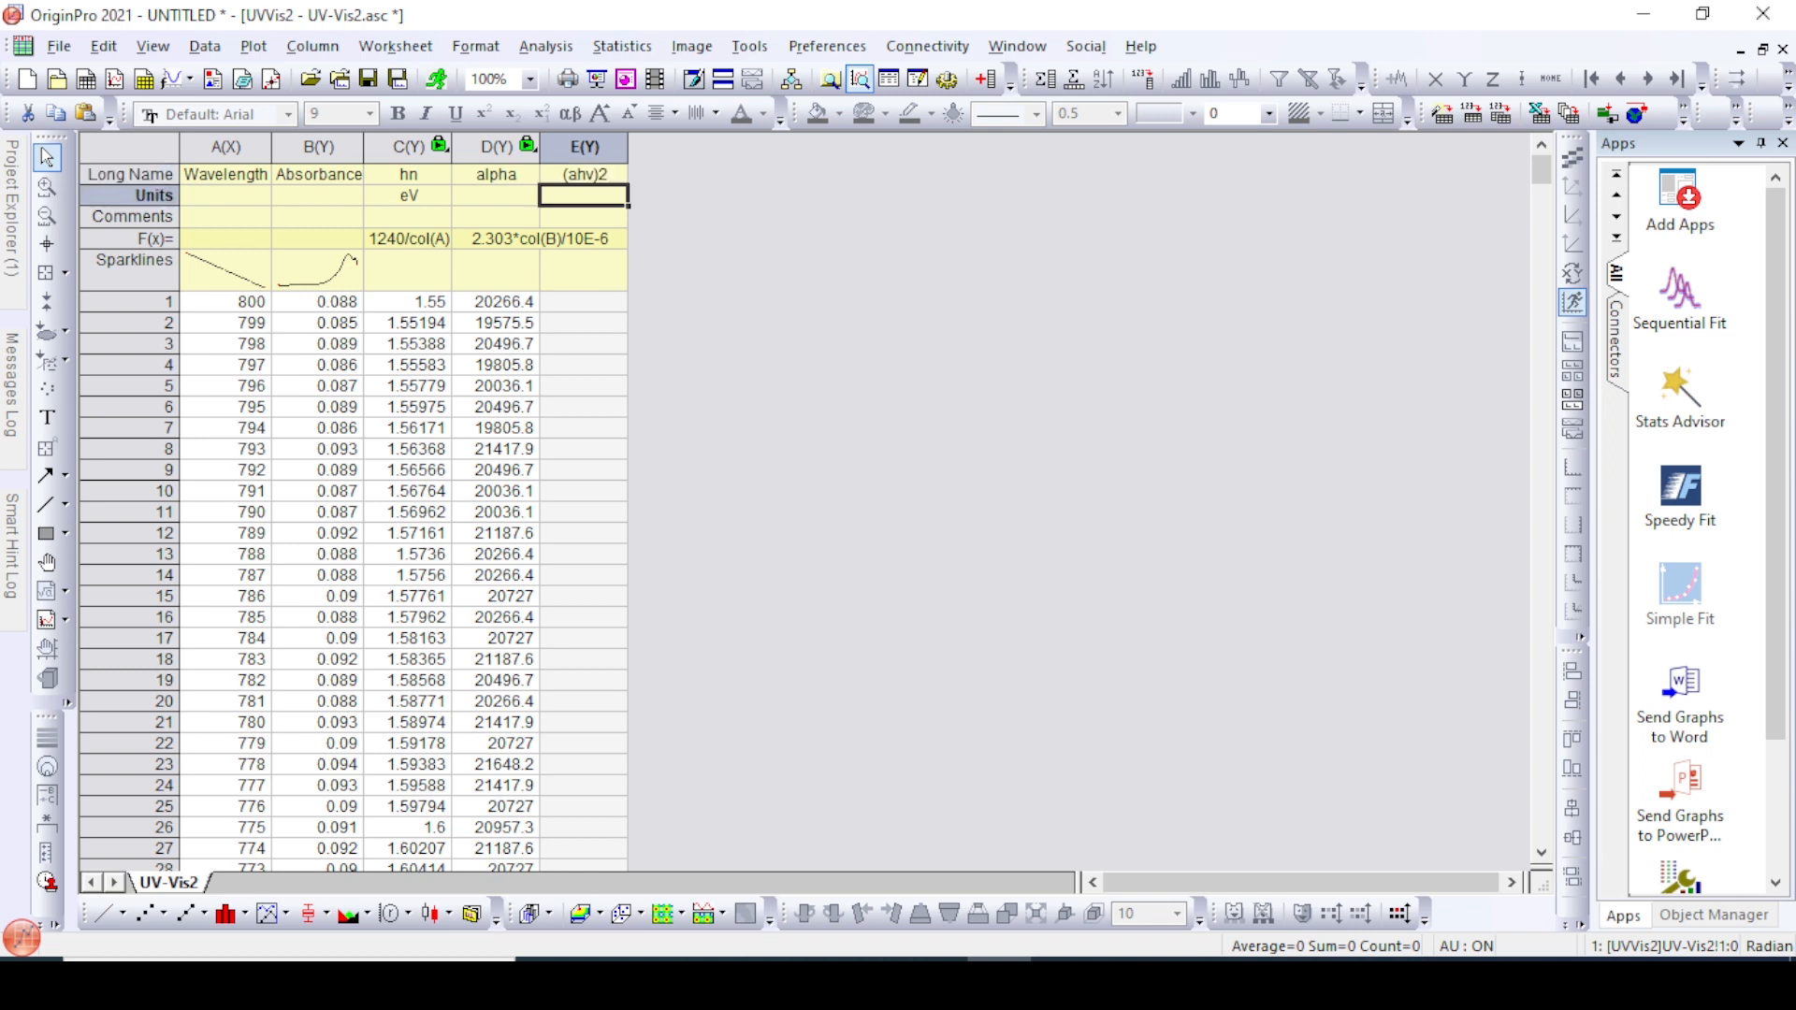
# Set the F(x) formula of the (ahv)2 column to (col(C)*Col(D))^2
pyautogui.doubleClick(607, 241)
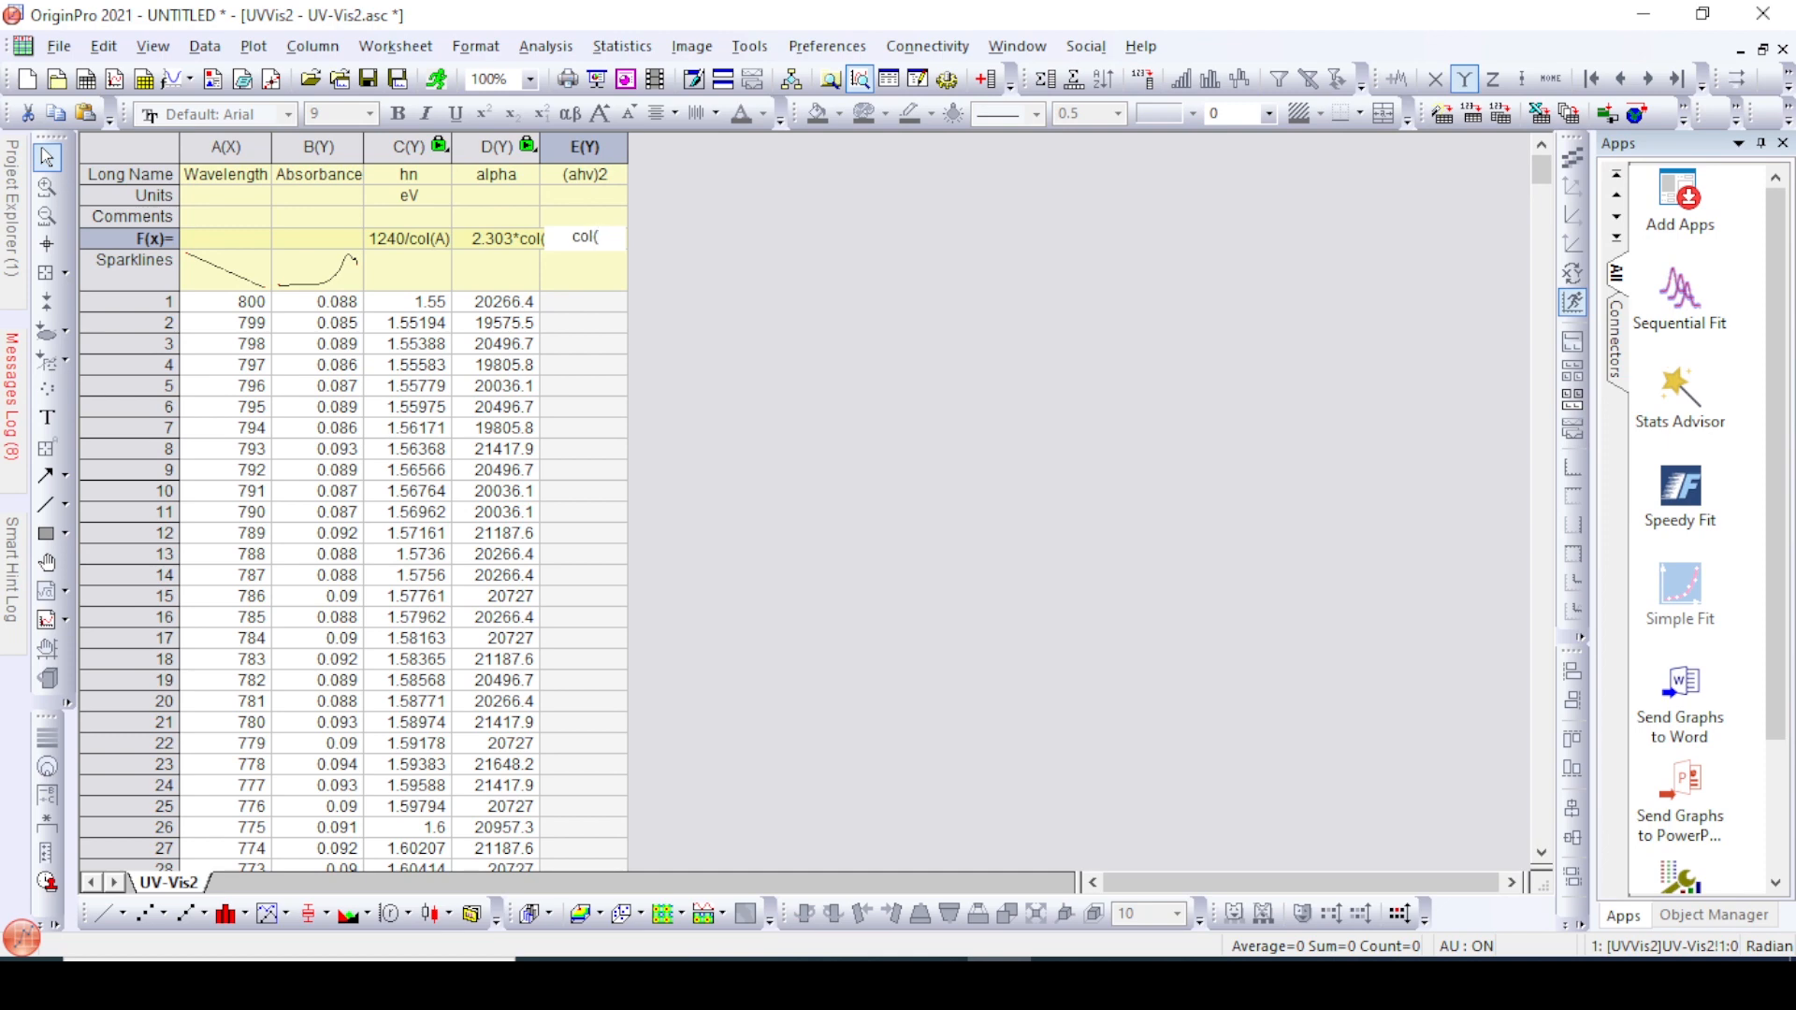
pyautogui.write('col(c)*Col(')
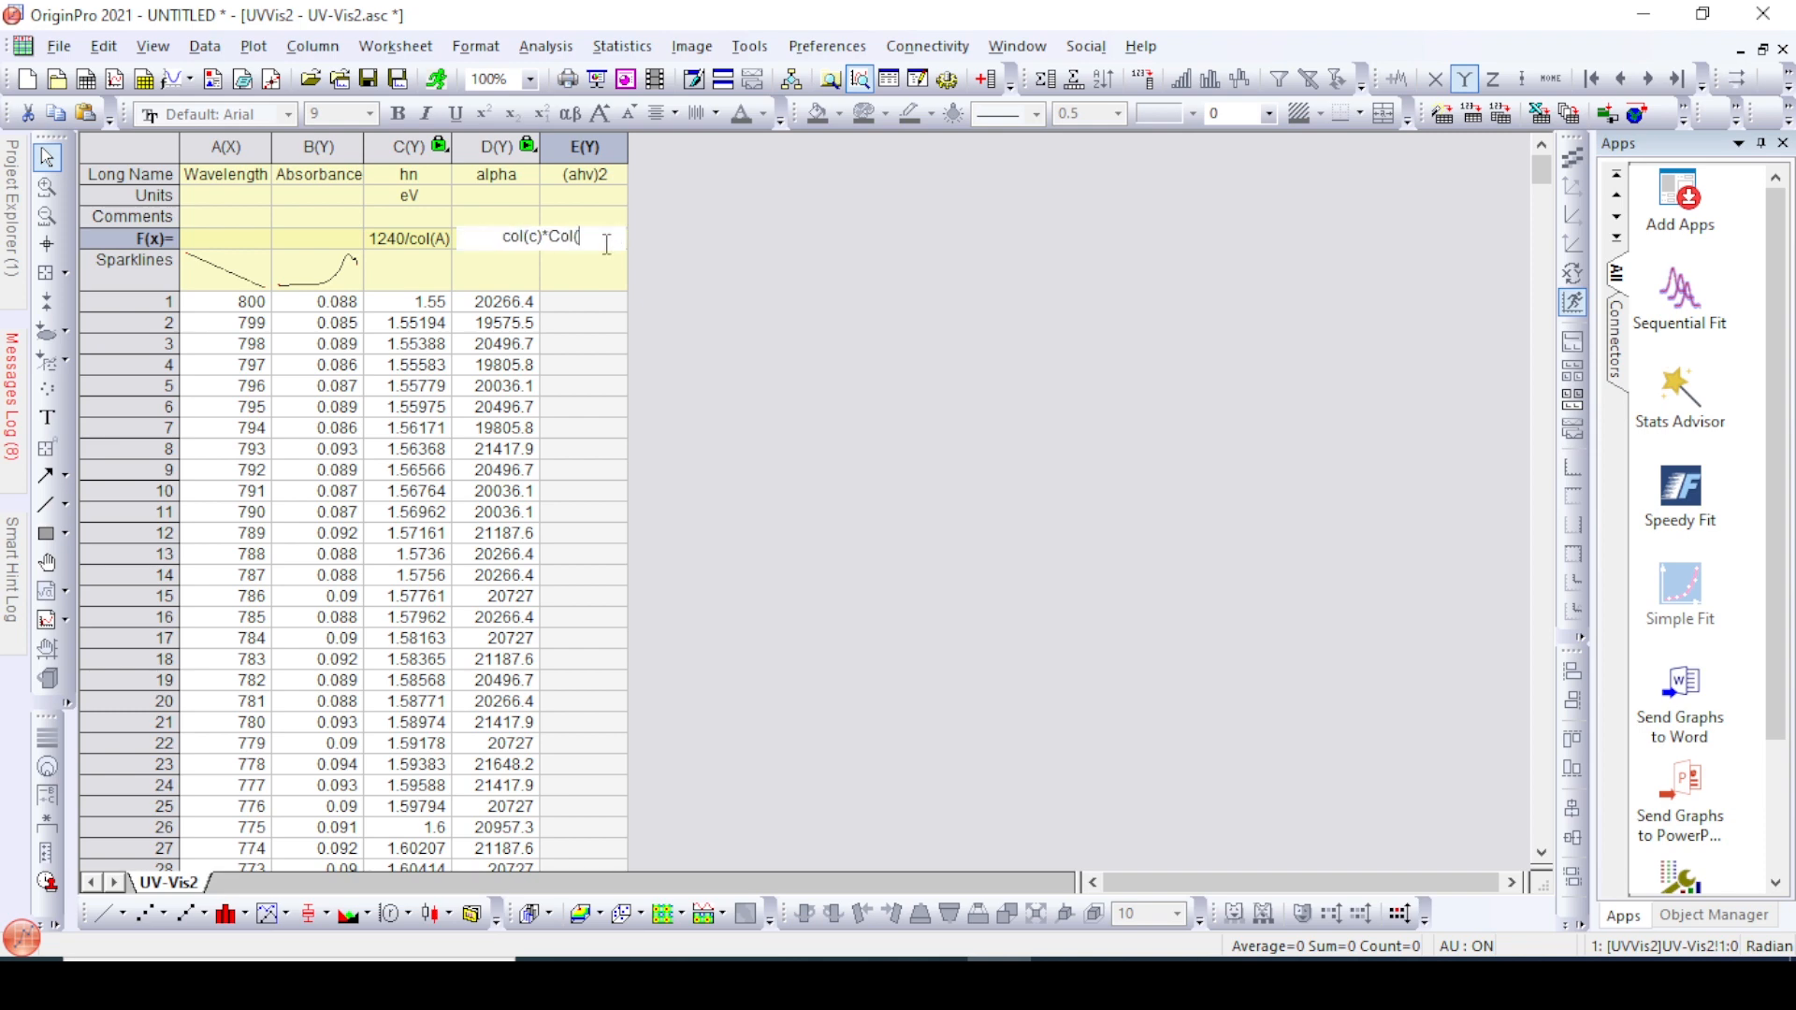
pyautogui.write('d))')
pyautogui.click(496, 239)
pyautogui.write('(')
pyautogui.click(613, 238)
pyautogui.write('^2')
pyautogui.press('Return')
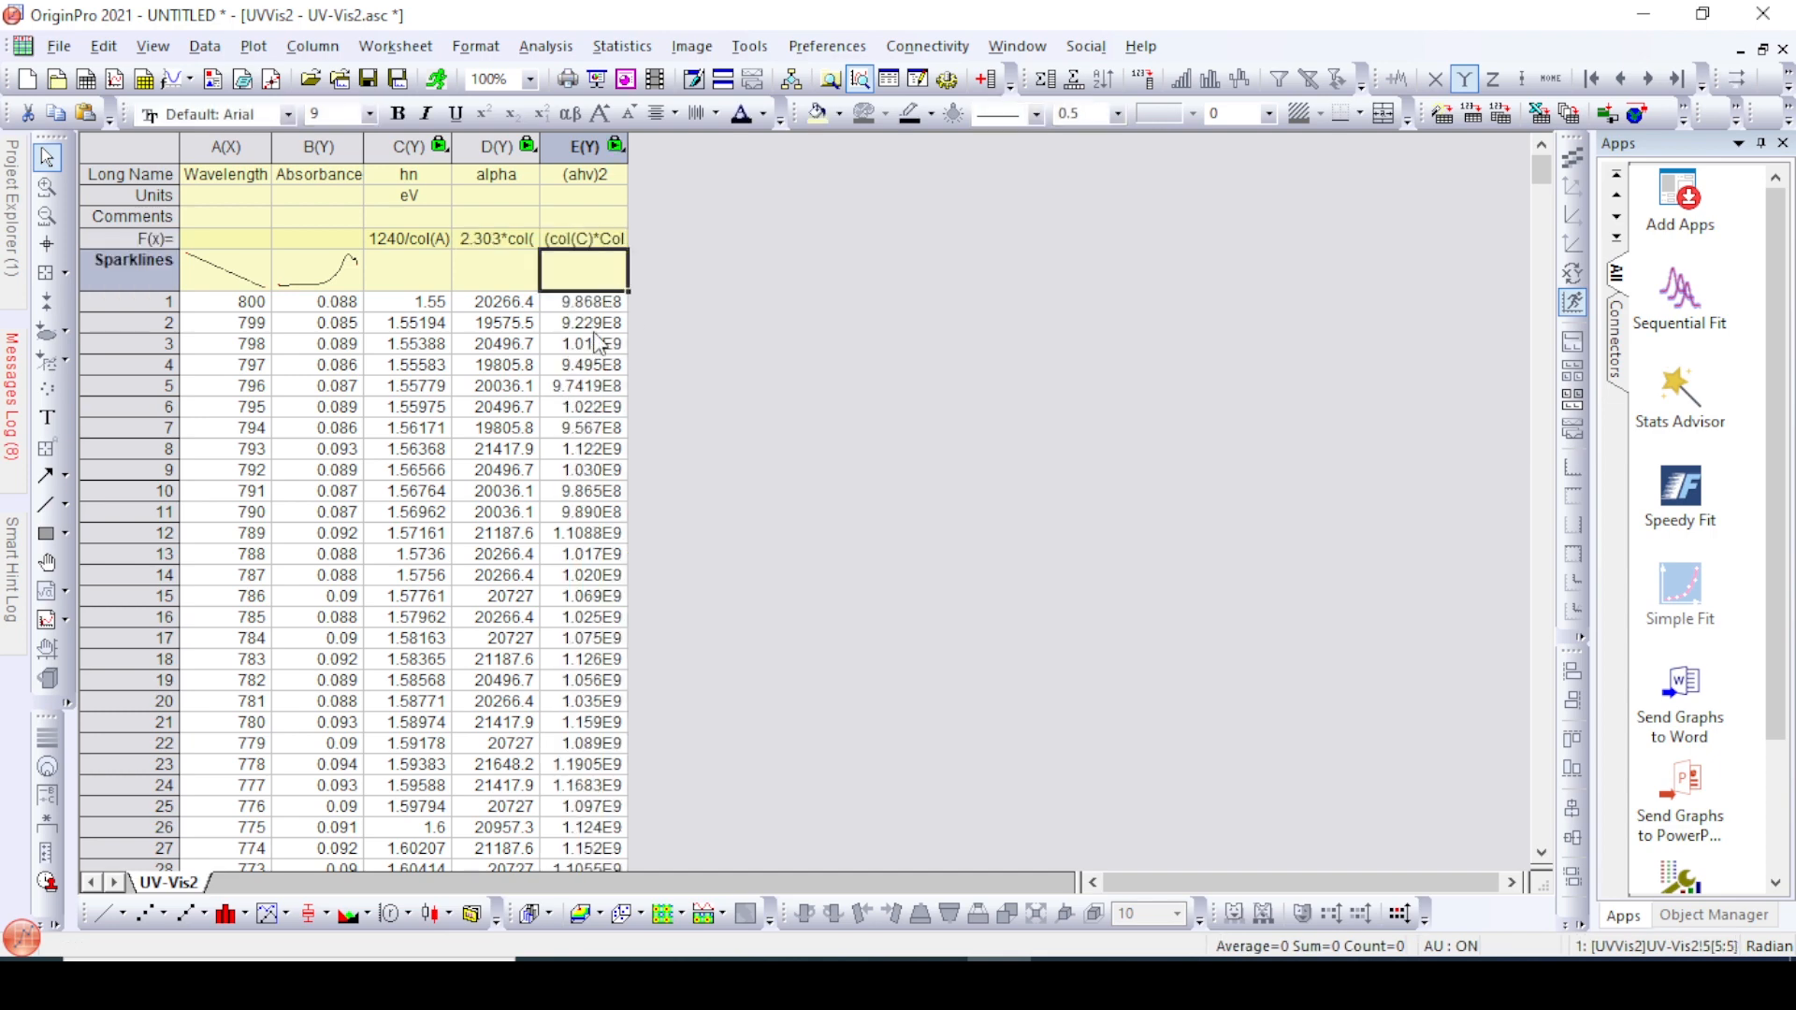
# Designate the hn column as an X column
pyautogui.click(400, 147)
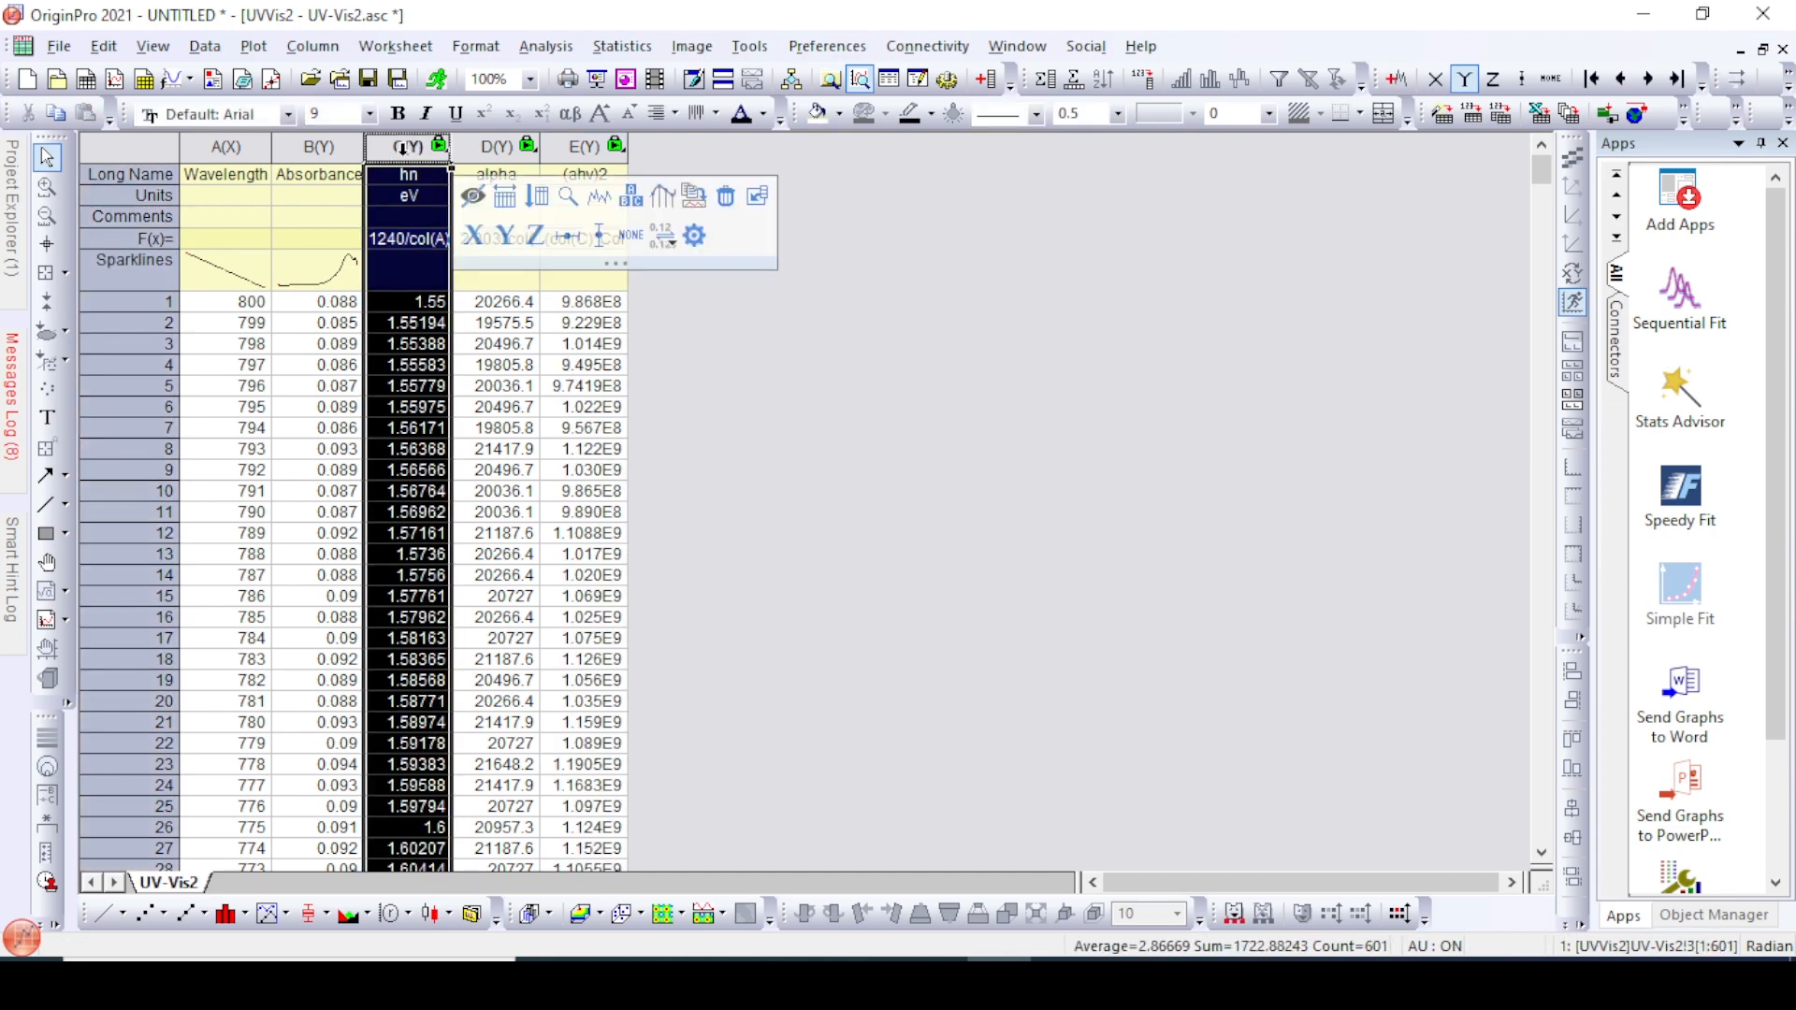
pyautogui.rightClick(408, 152)
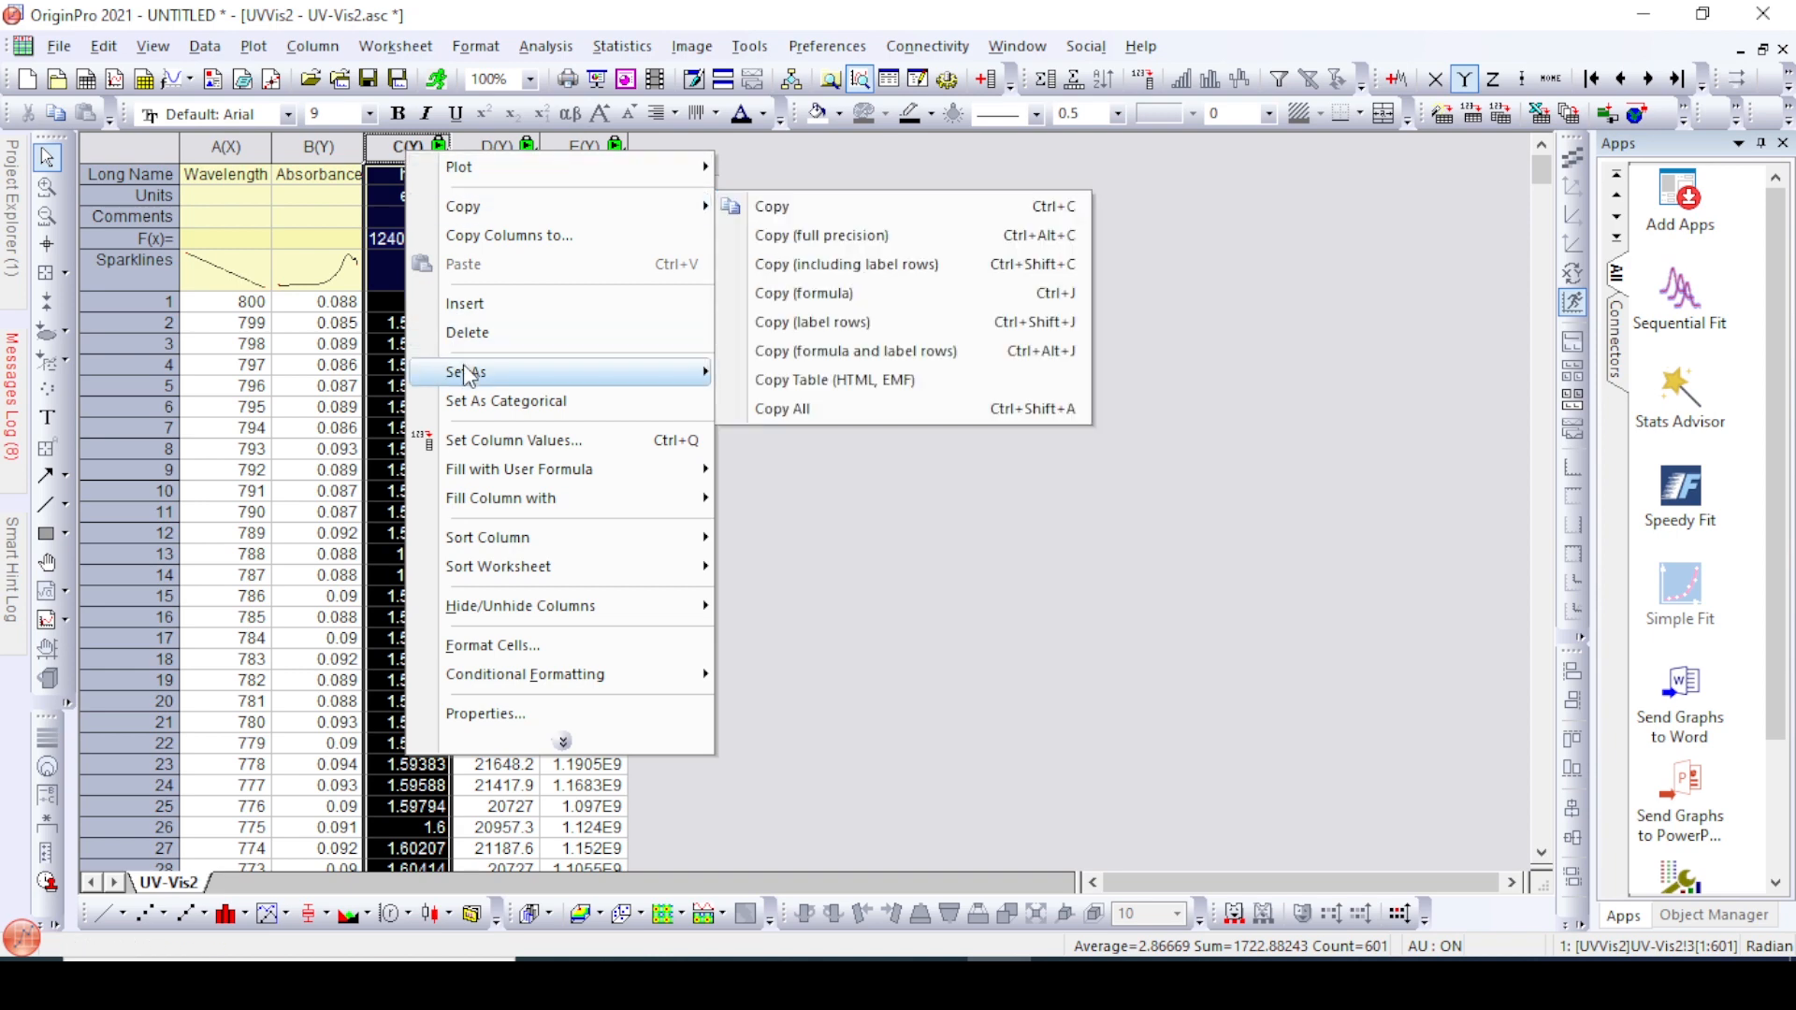
pyautogui.moveTo(665, 371)
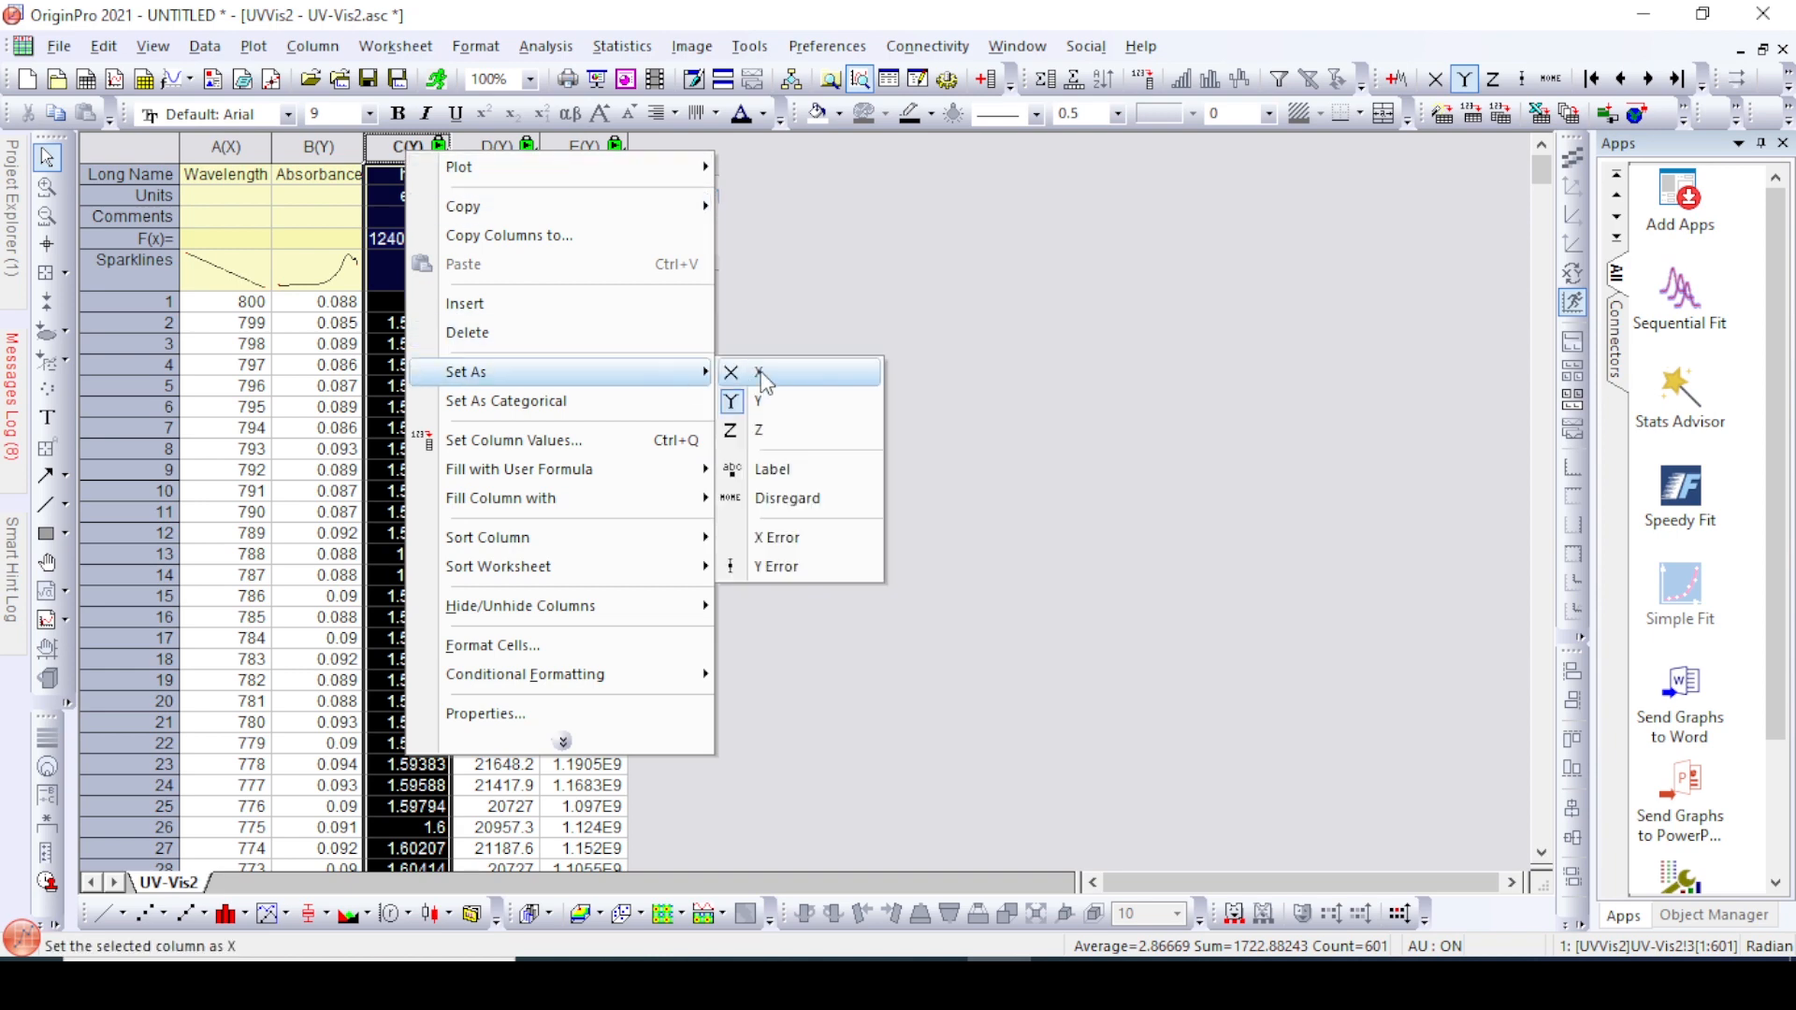
pyautogui.click(760, 374)
# Plot the (ahv)2 column against hn as a Line + Symbol graph
pyautogui.click(599, 146)
pyautogui.rightClick(595, 148)
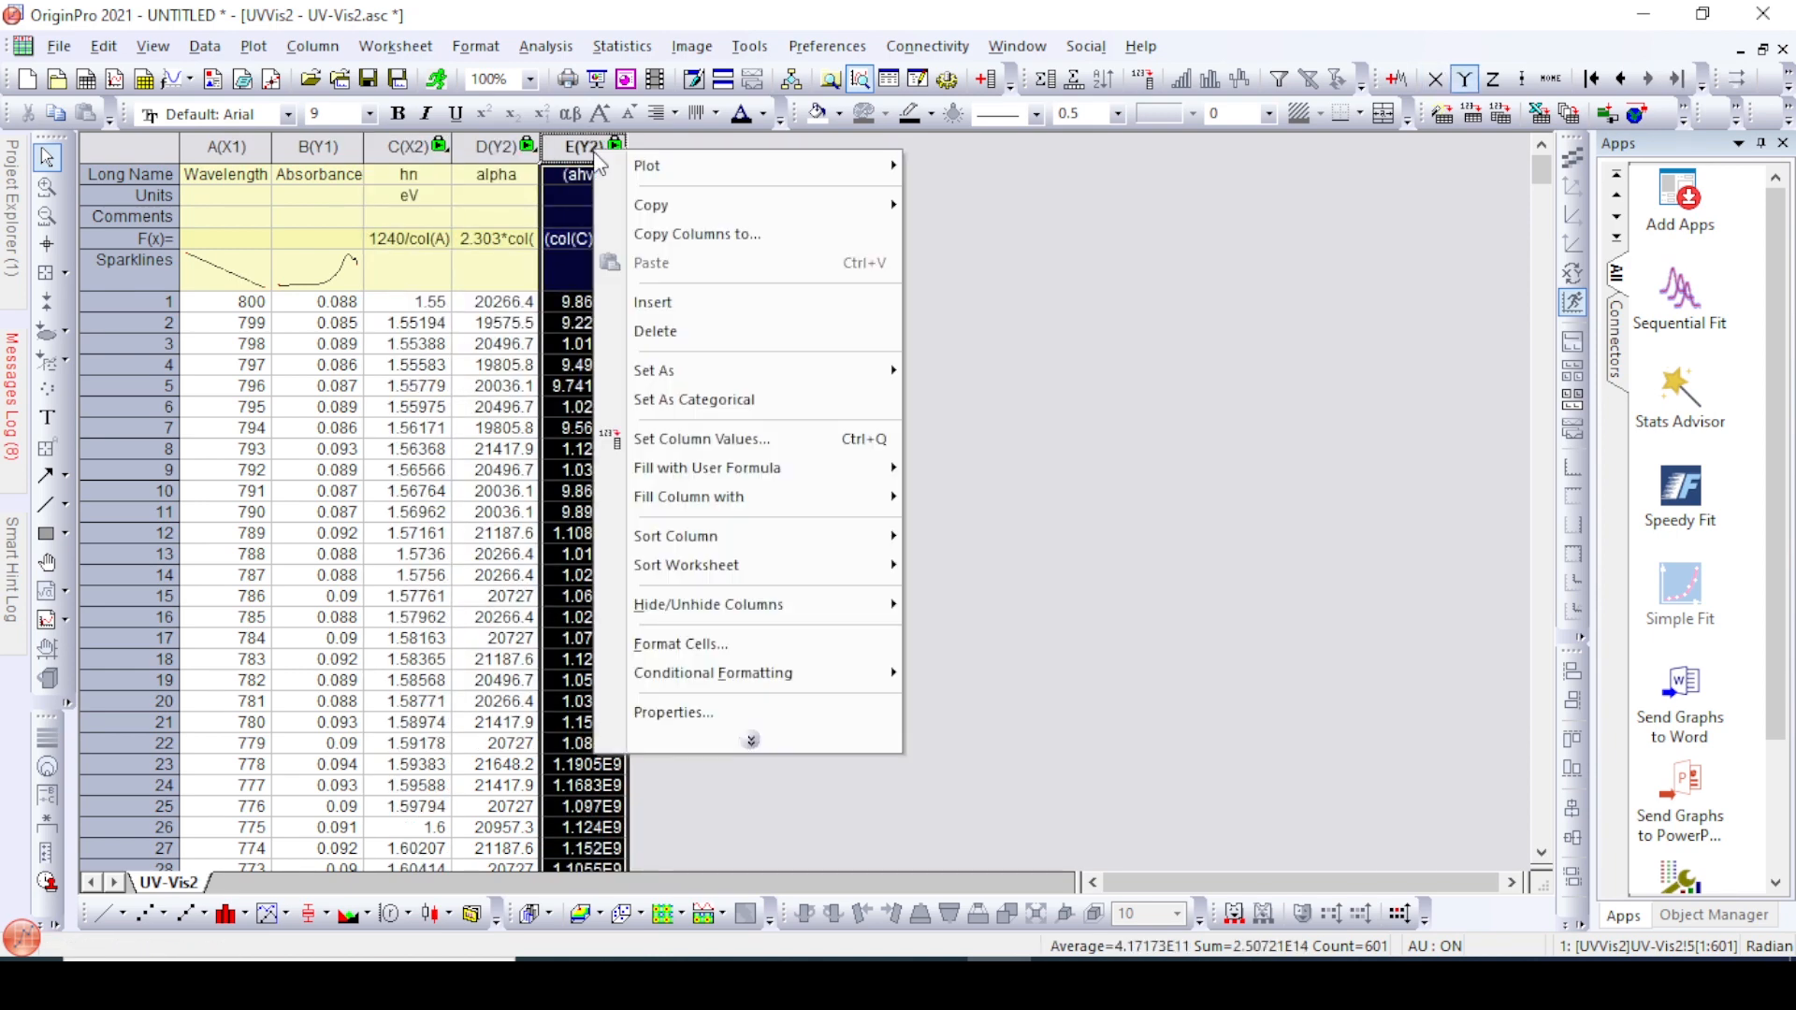
pyautogui.moveTo(739, 166)
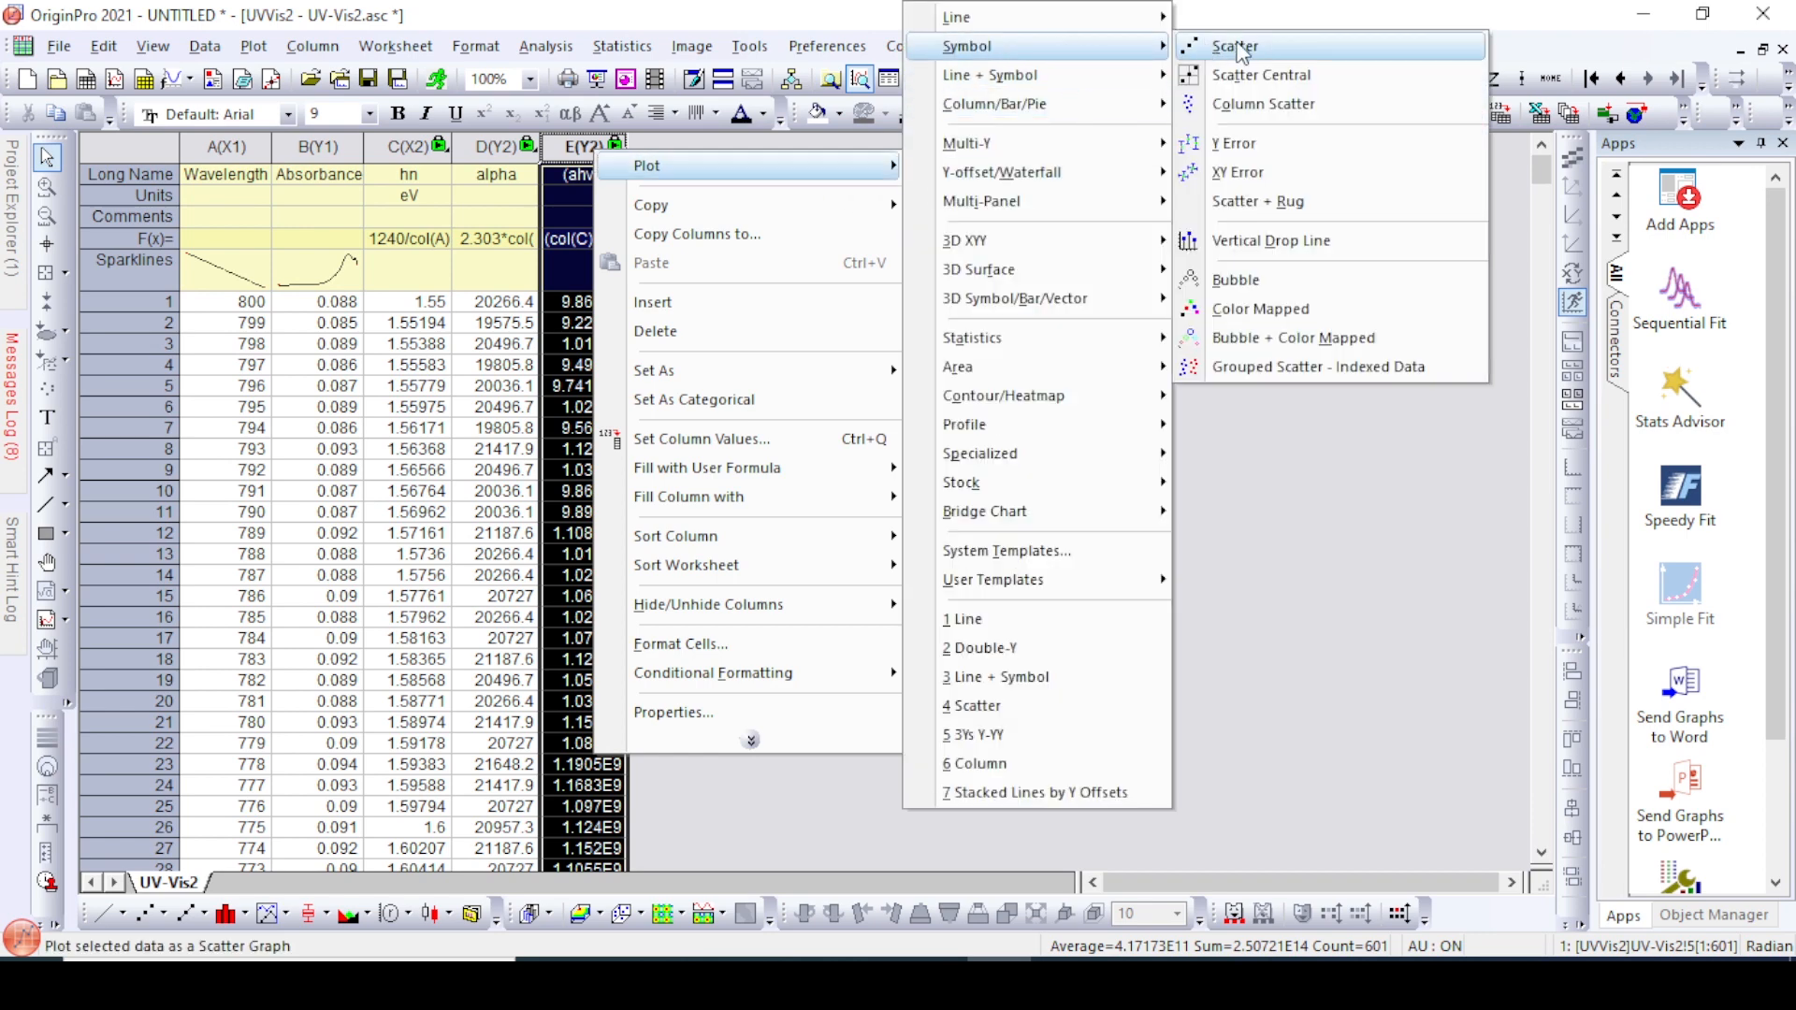
pyautogui.moveTo(1088, 82)
pyautogui.click(1253, 75)
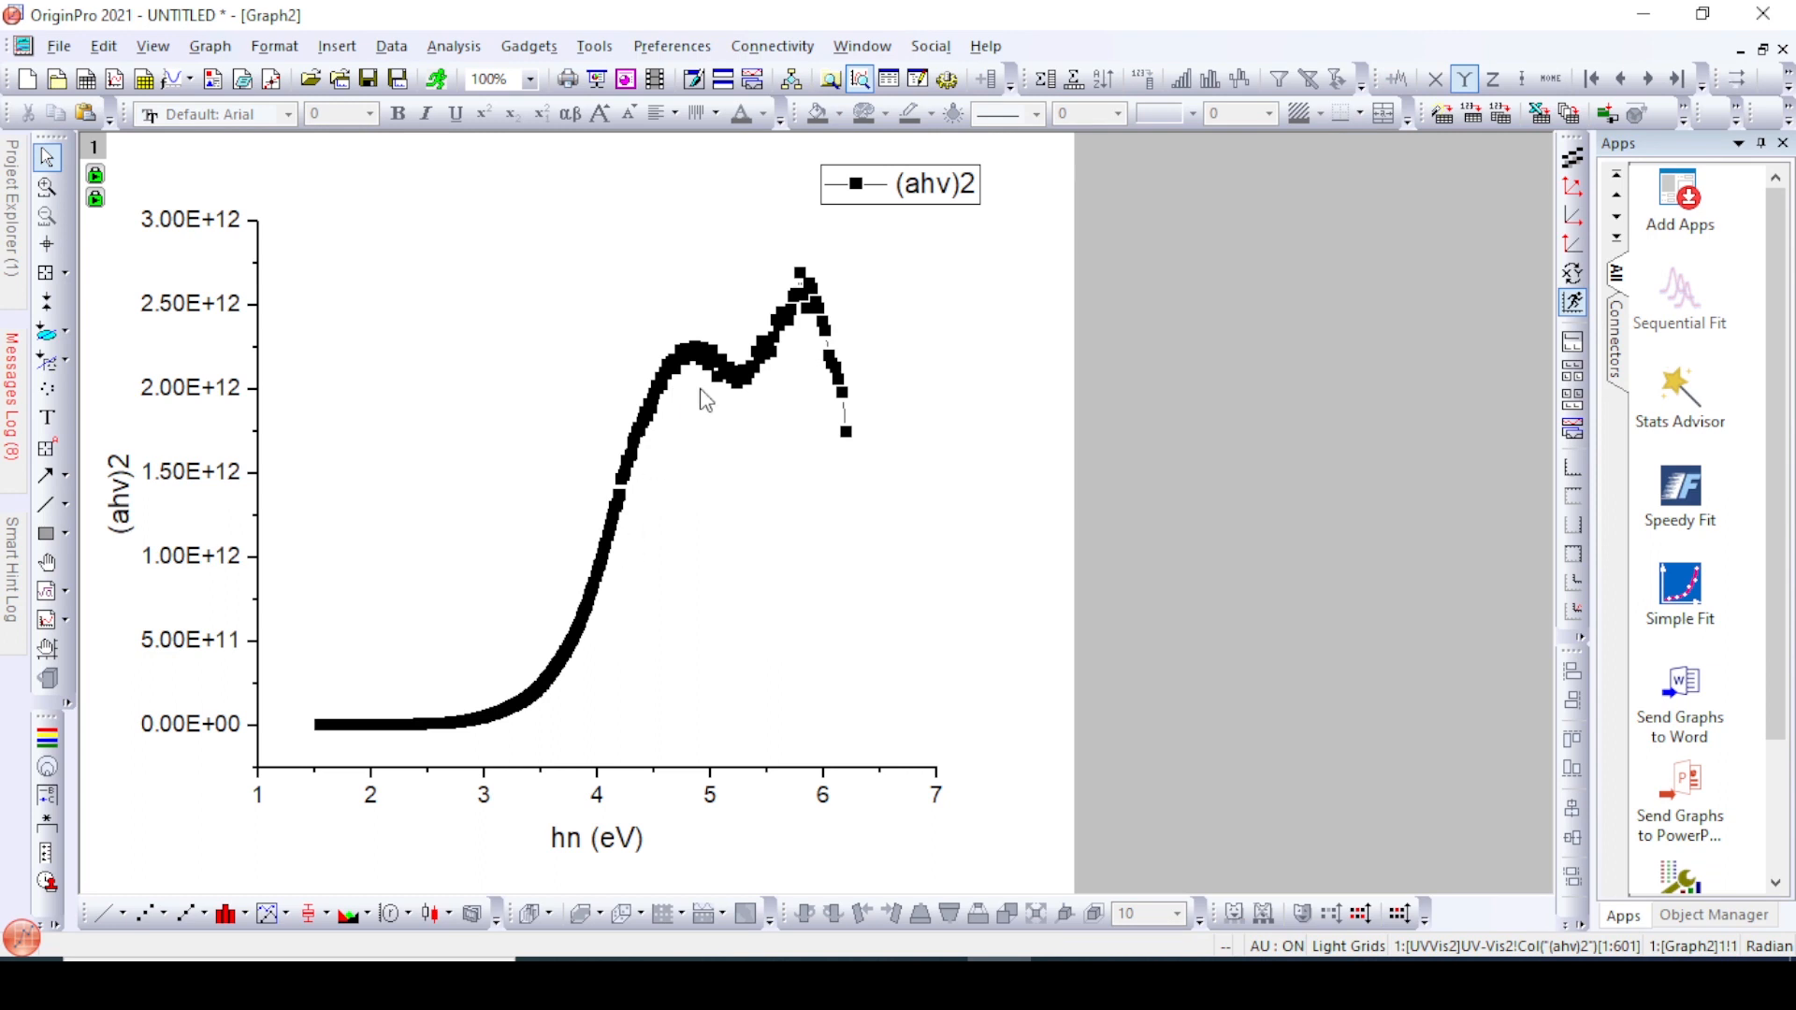
pyautogui.moveTo(591, 617)
pyautogui.click(258, 496)
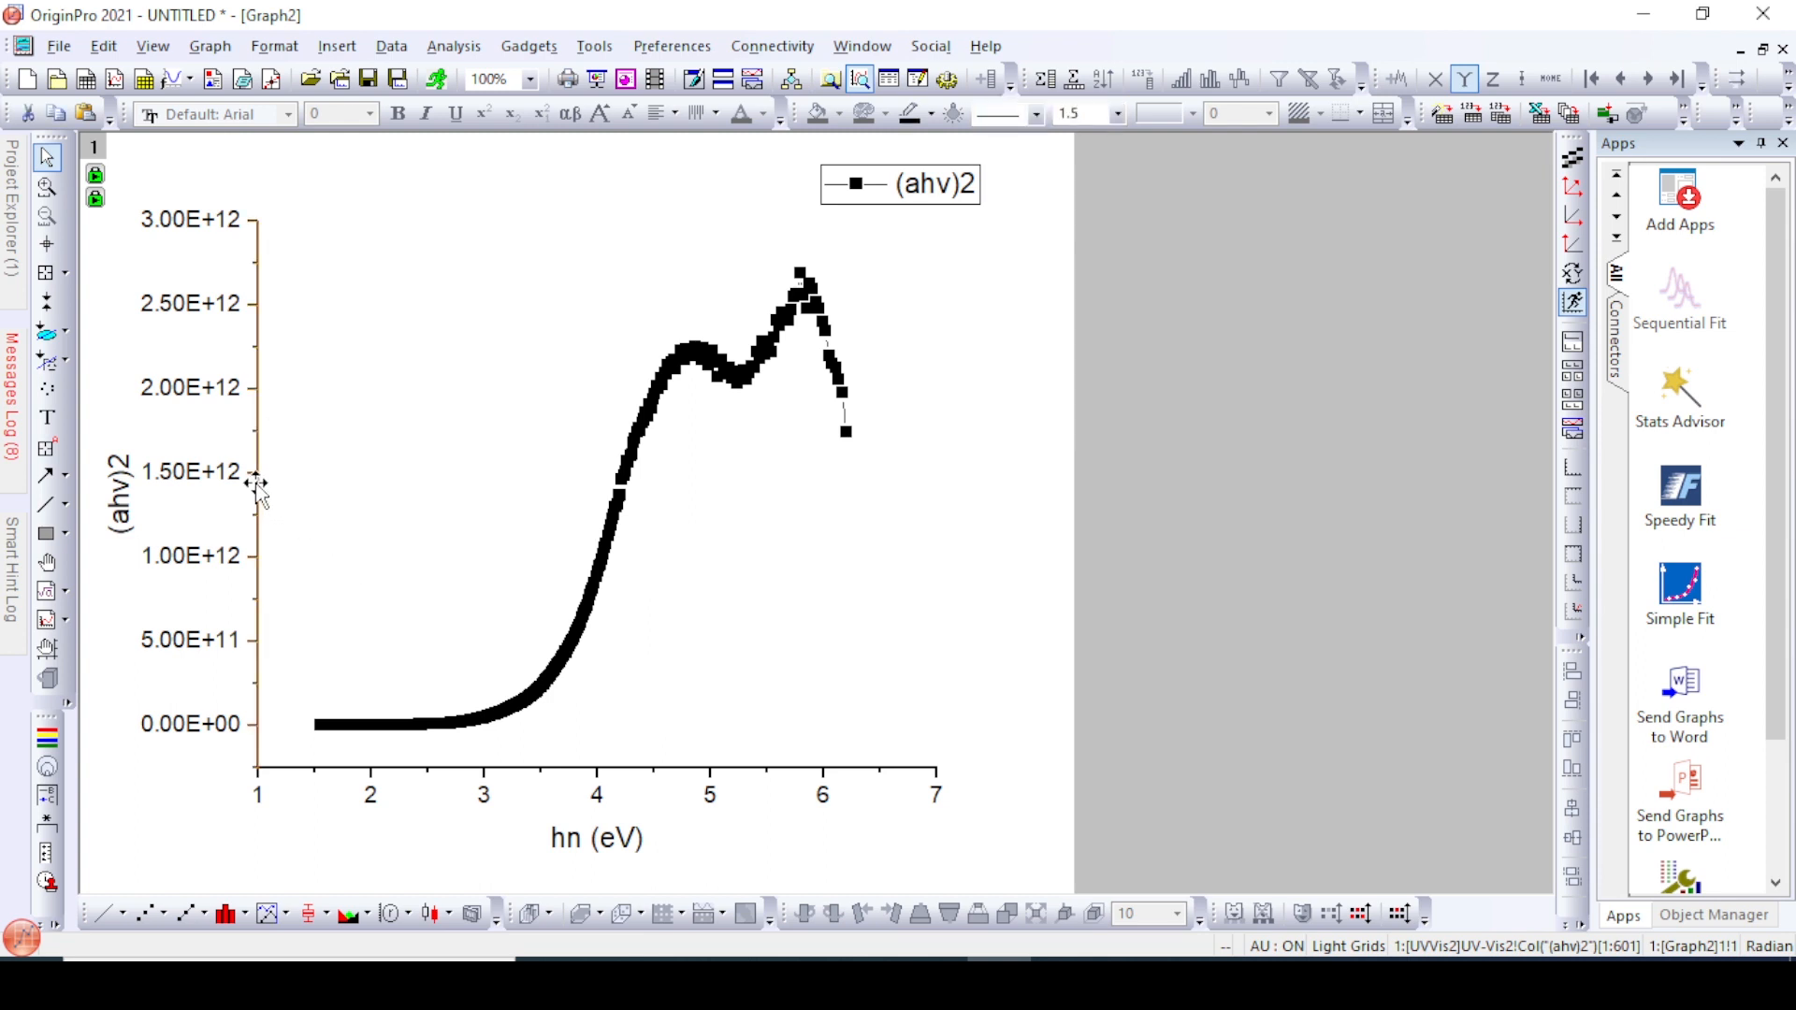
pyautogui.moveTo(256, 484)
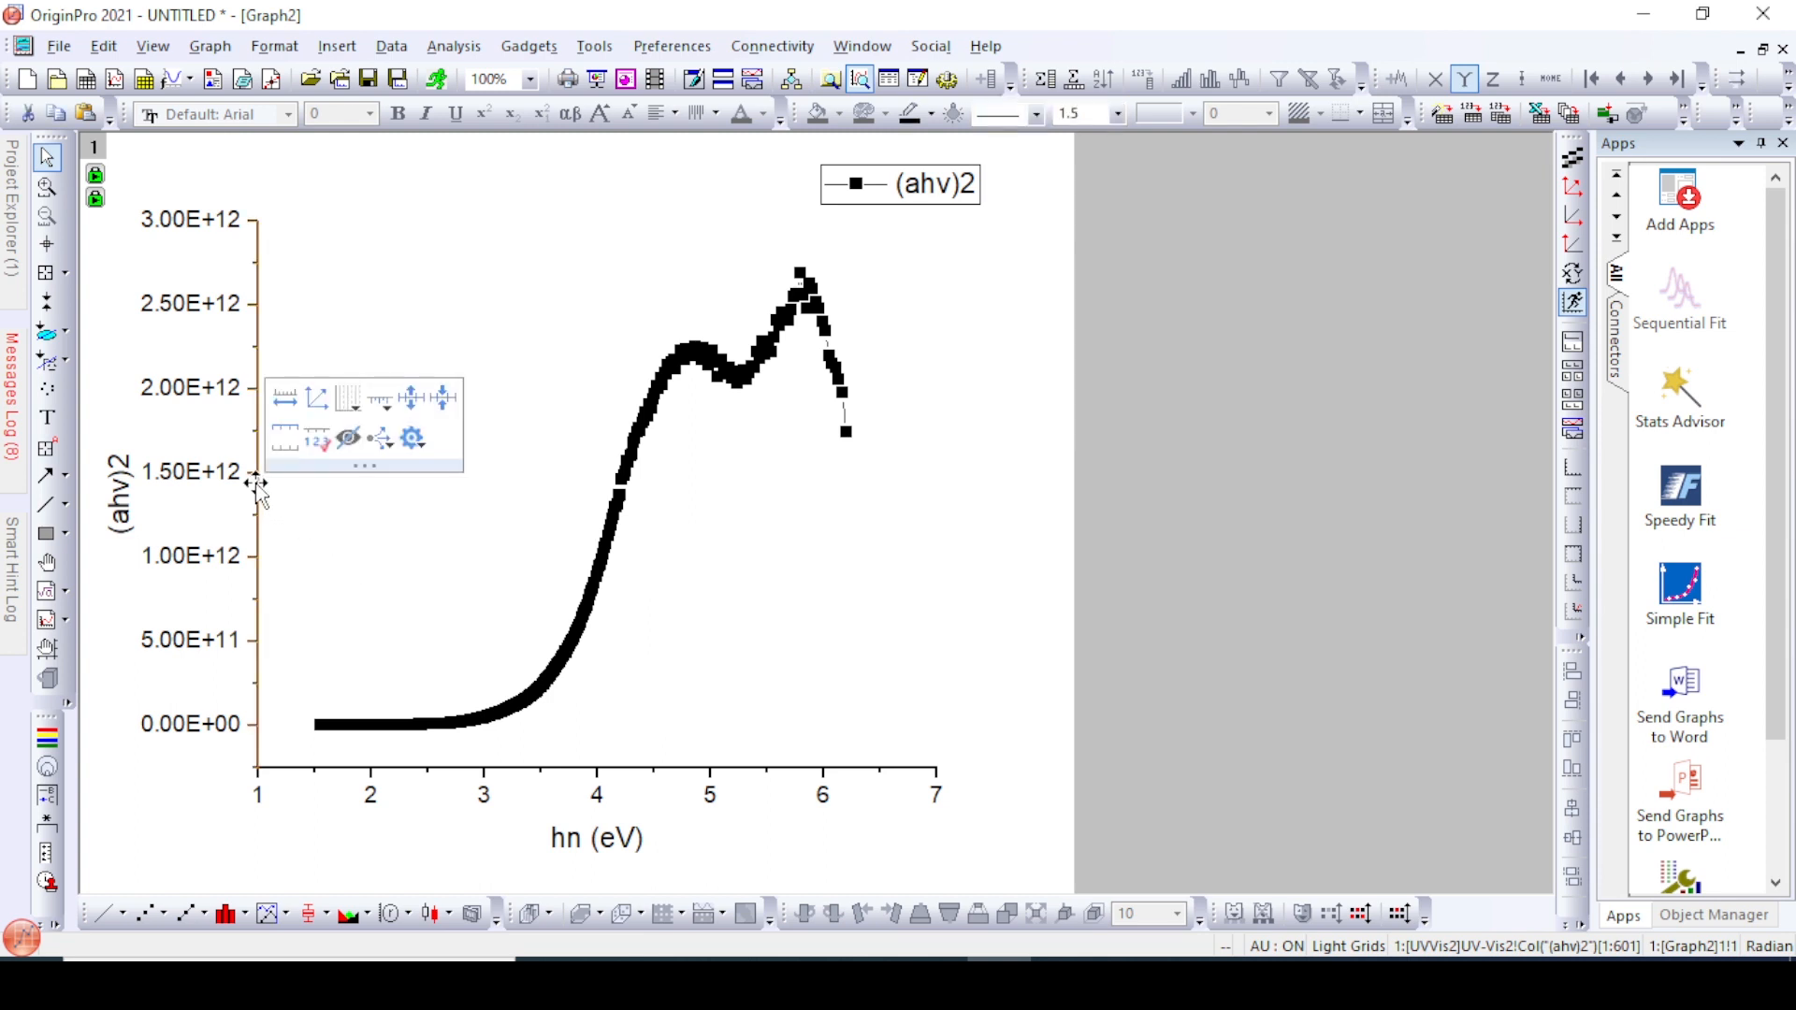
pyautogui.click(292, 407)
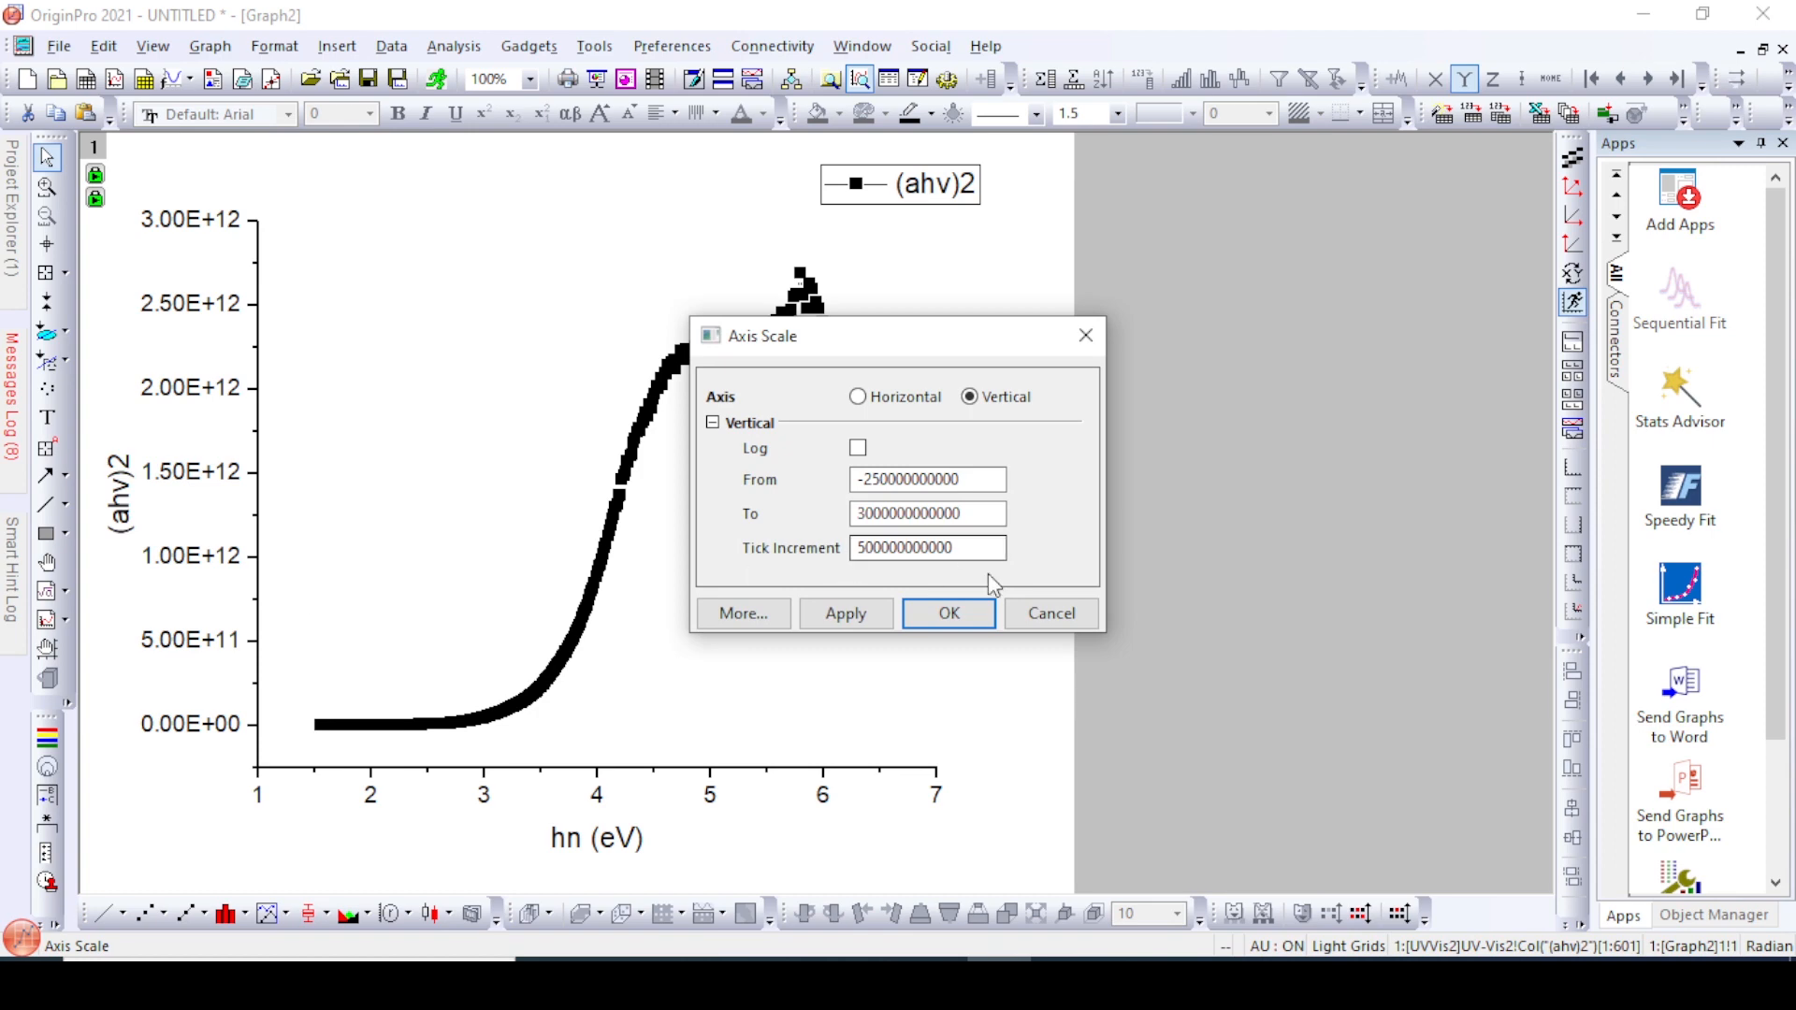
pyautogui.click(1014, 610)
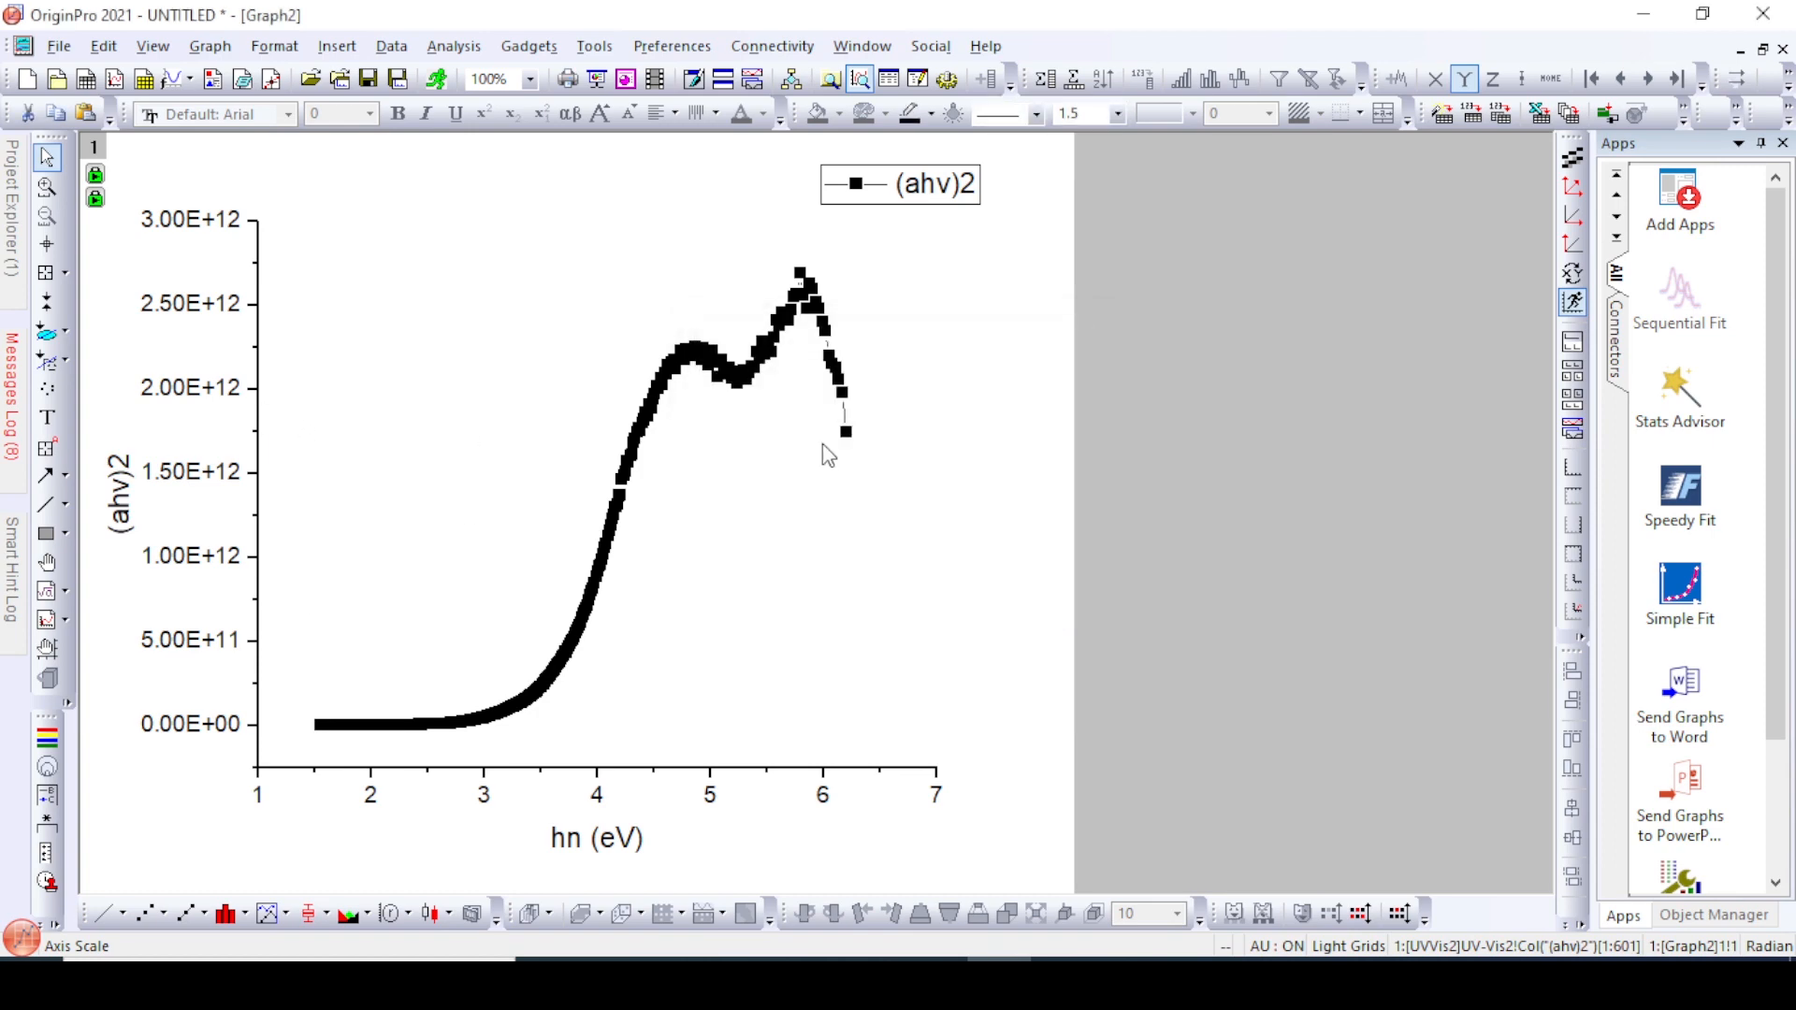
# Show the graph's top axis line with both its major and minor tick styles set to None
pyautogui.doubleClick(259, 434)
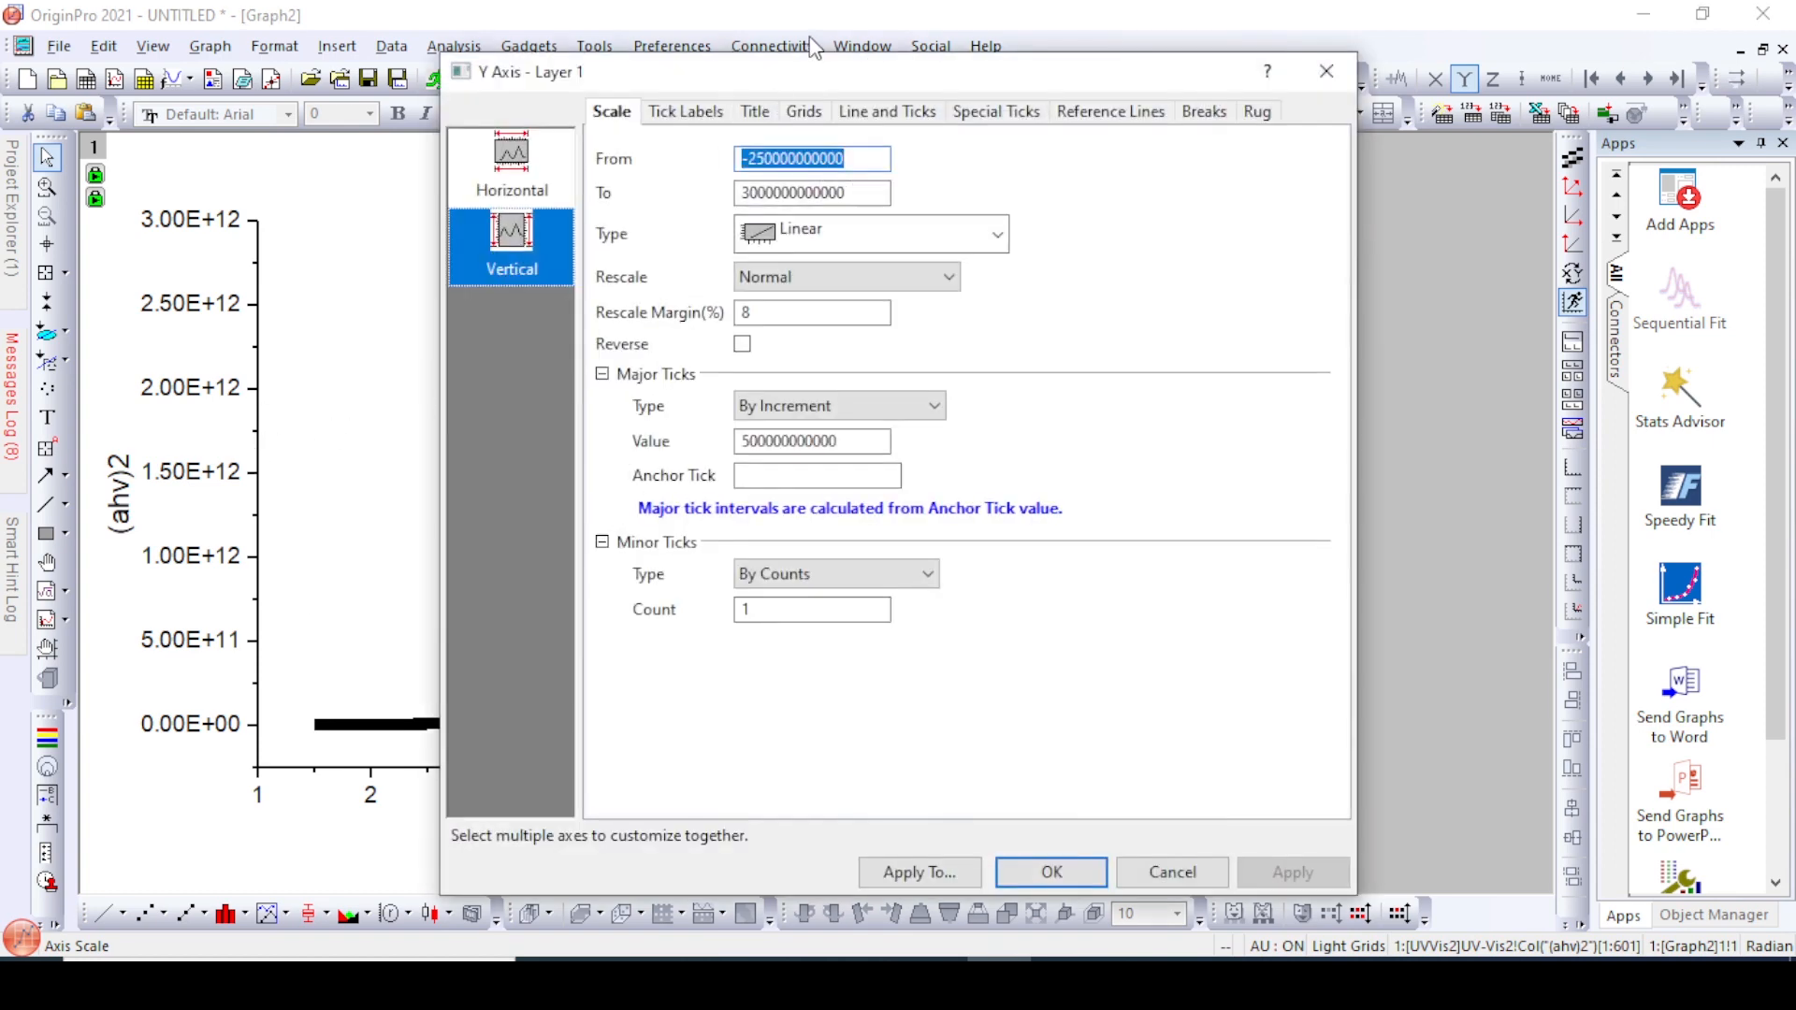
pyautogui.click(686, 111)
pyautogui.click(889, 113)
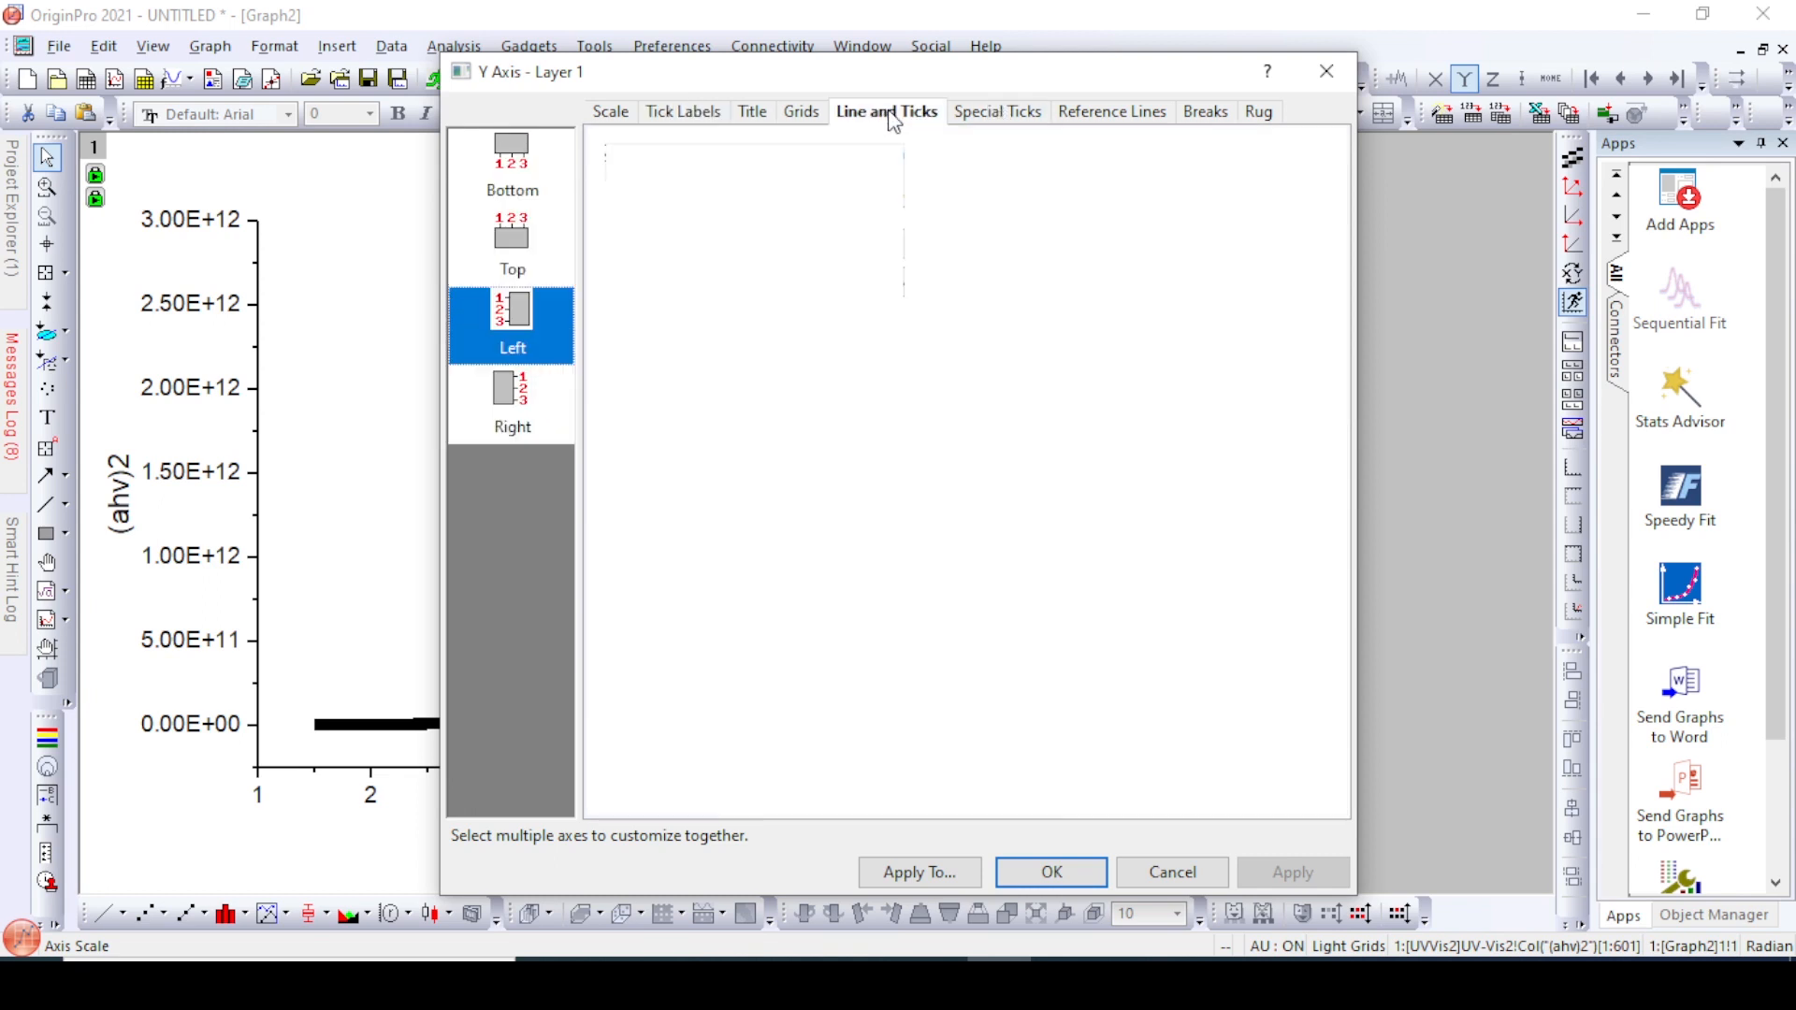
pyautogui.click(529, 233)
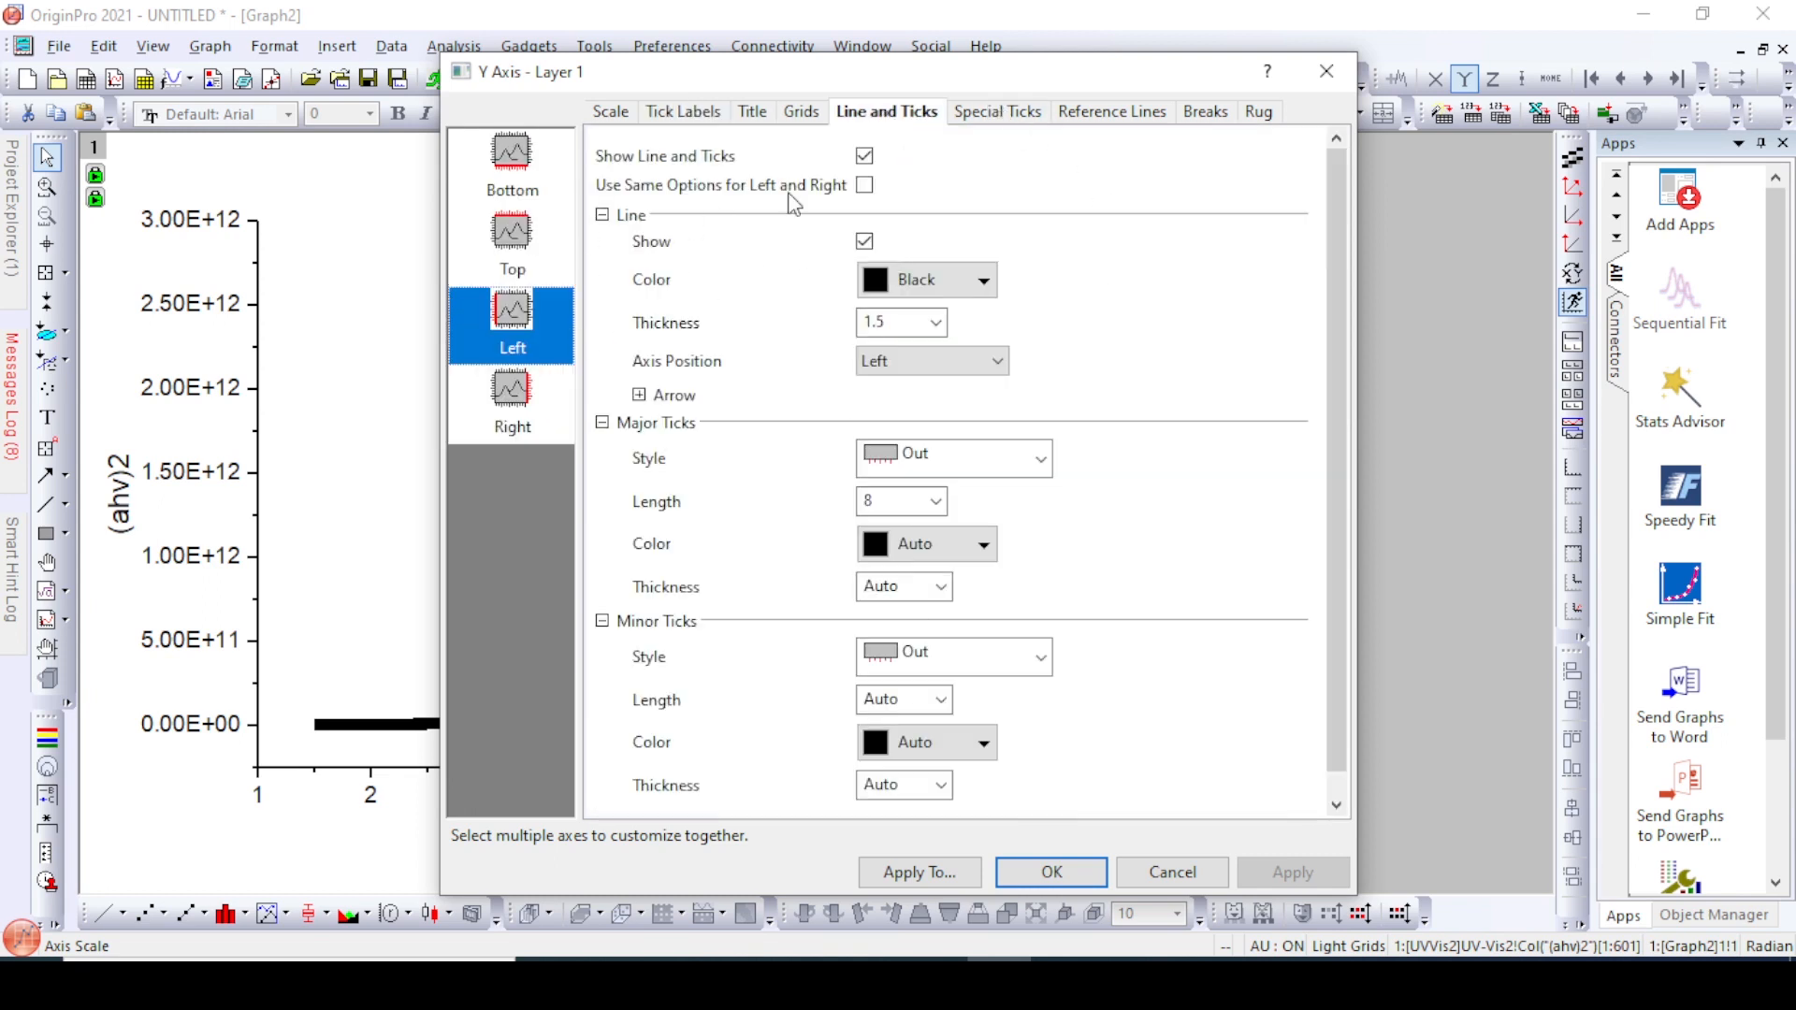
pyautogui.click(823, 114)
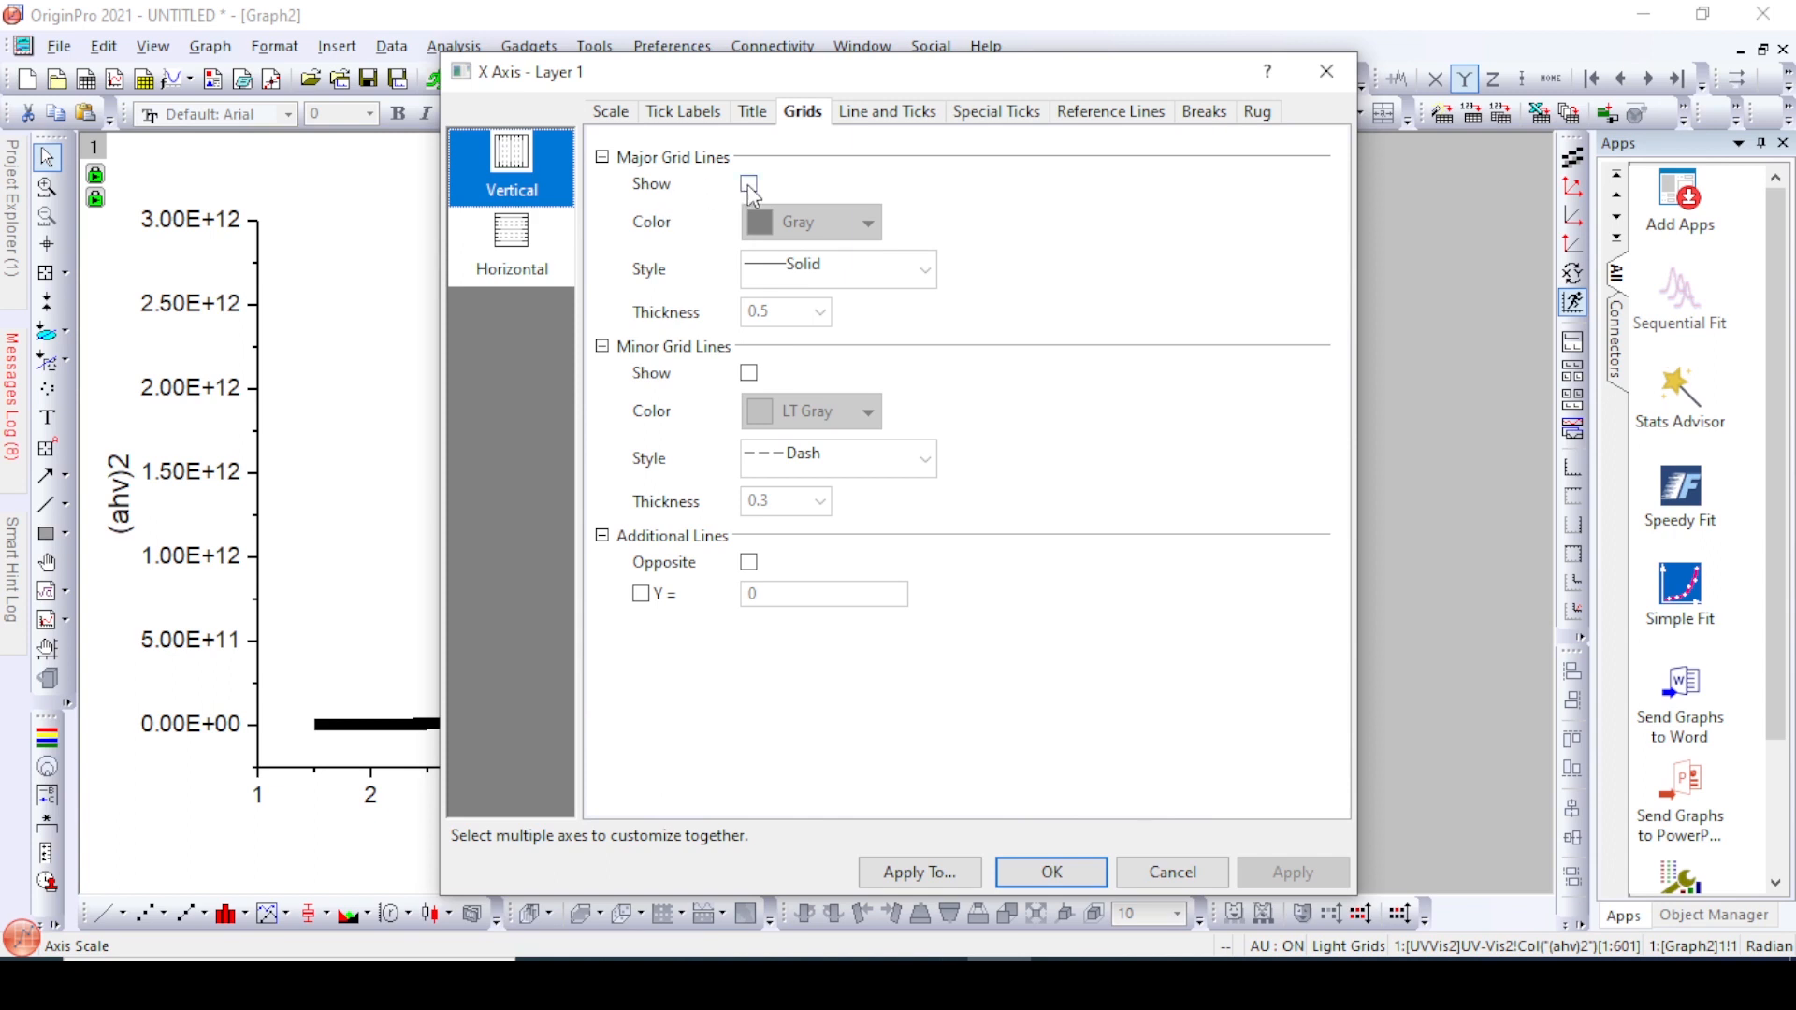
pyautogui.click(884, 111)
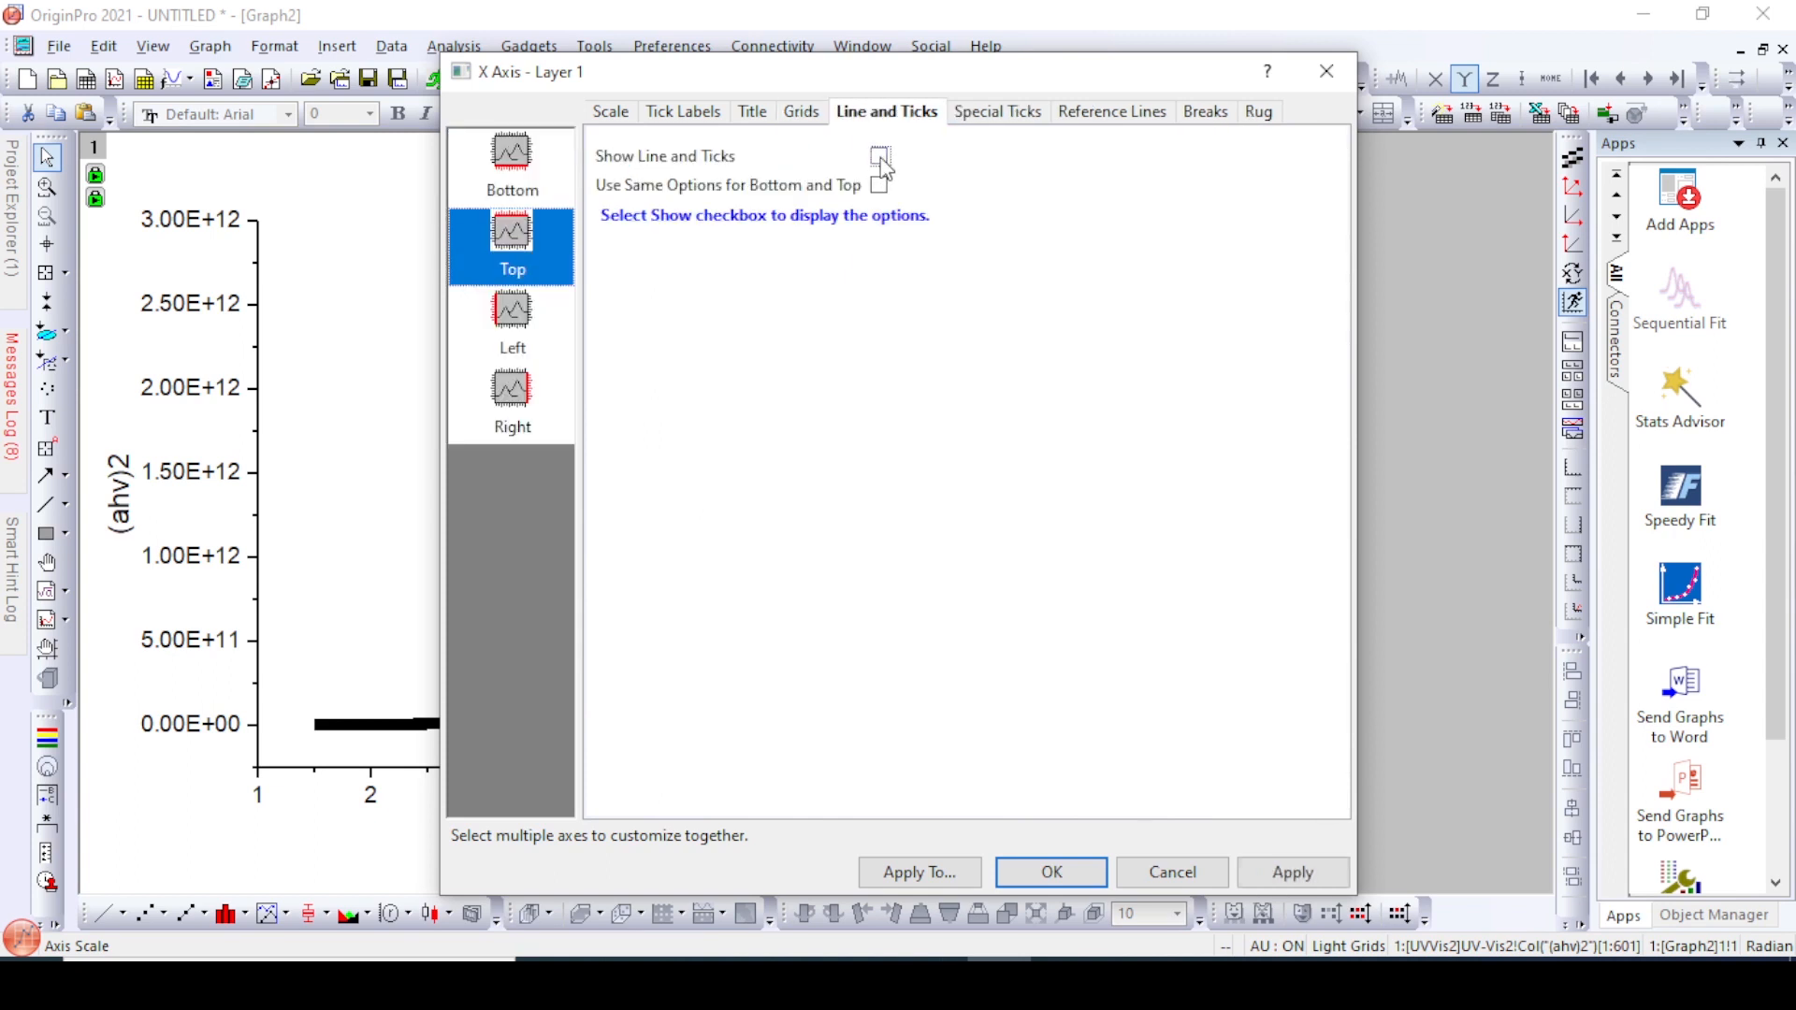
pyautogui.click(879, 157)
pyautogui.click(1012, 458)
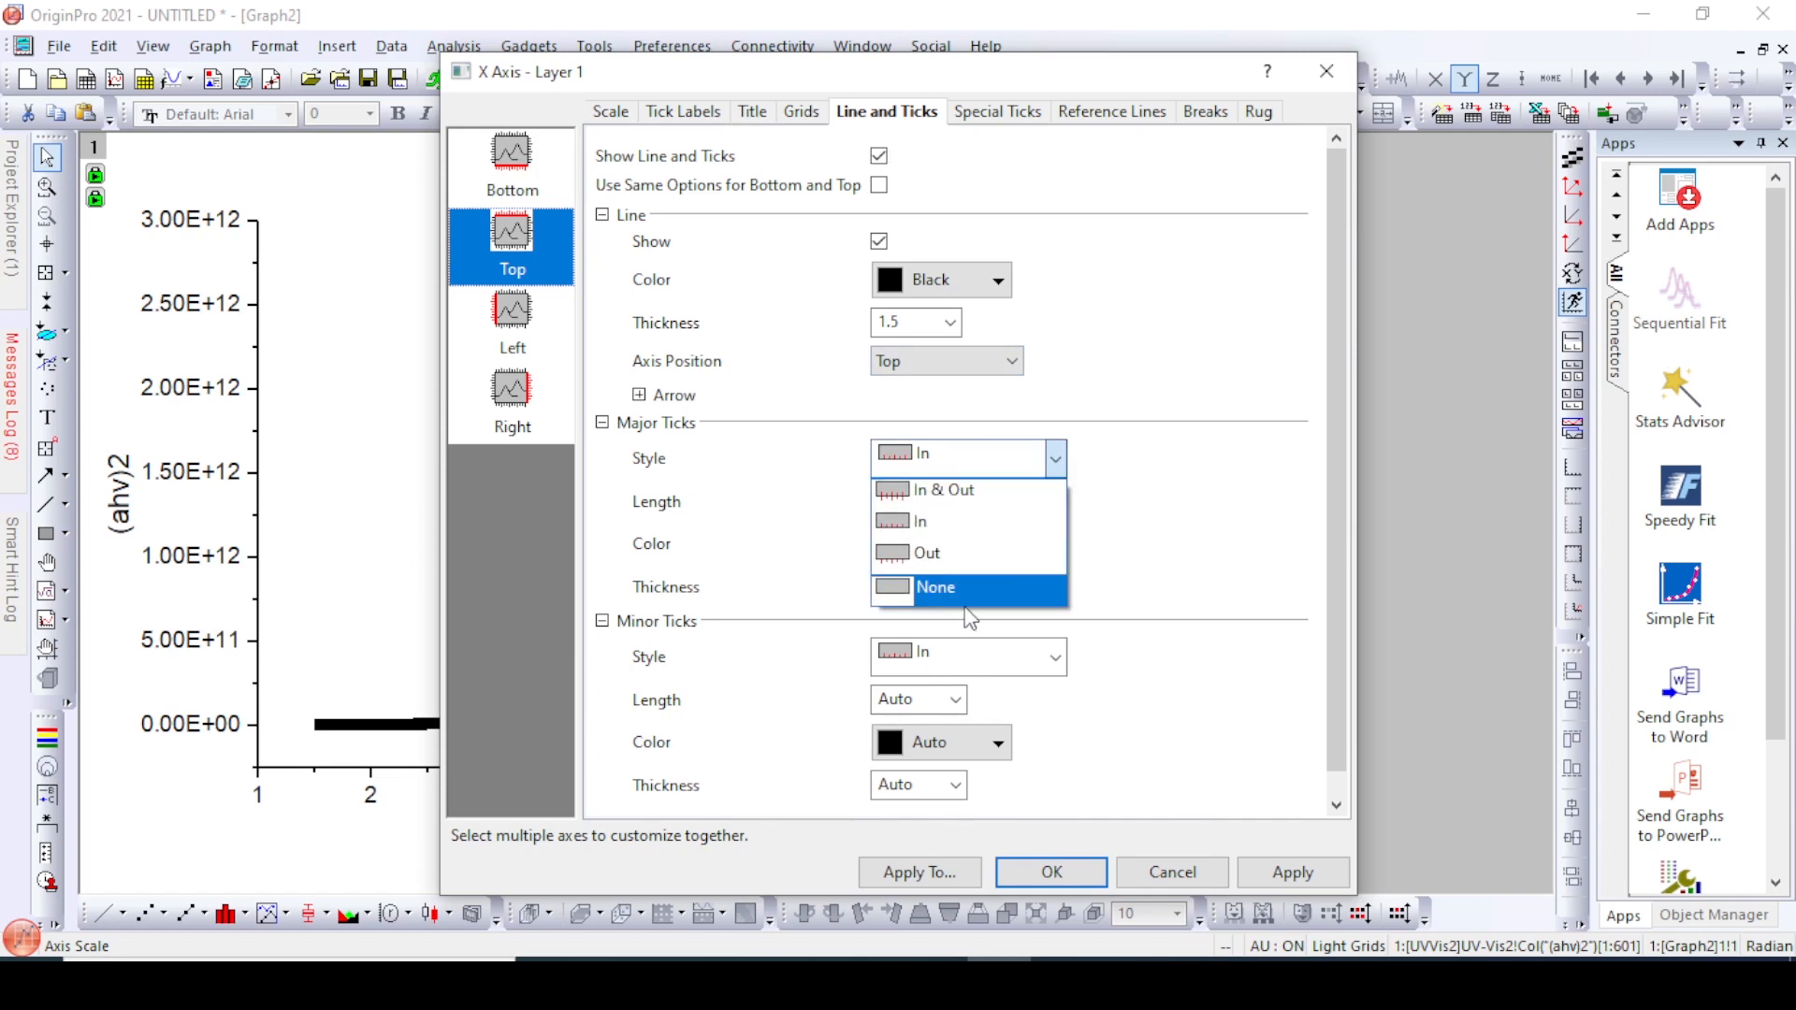
pyautogui.click(966, 597)
pyautogui.click(982, 659)
pyautogui.click(985, 776)
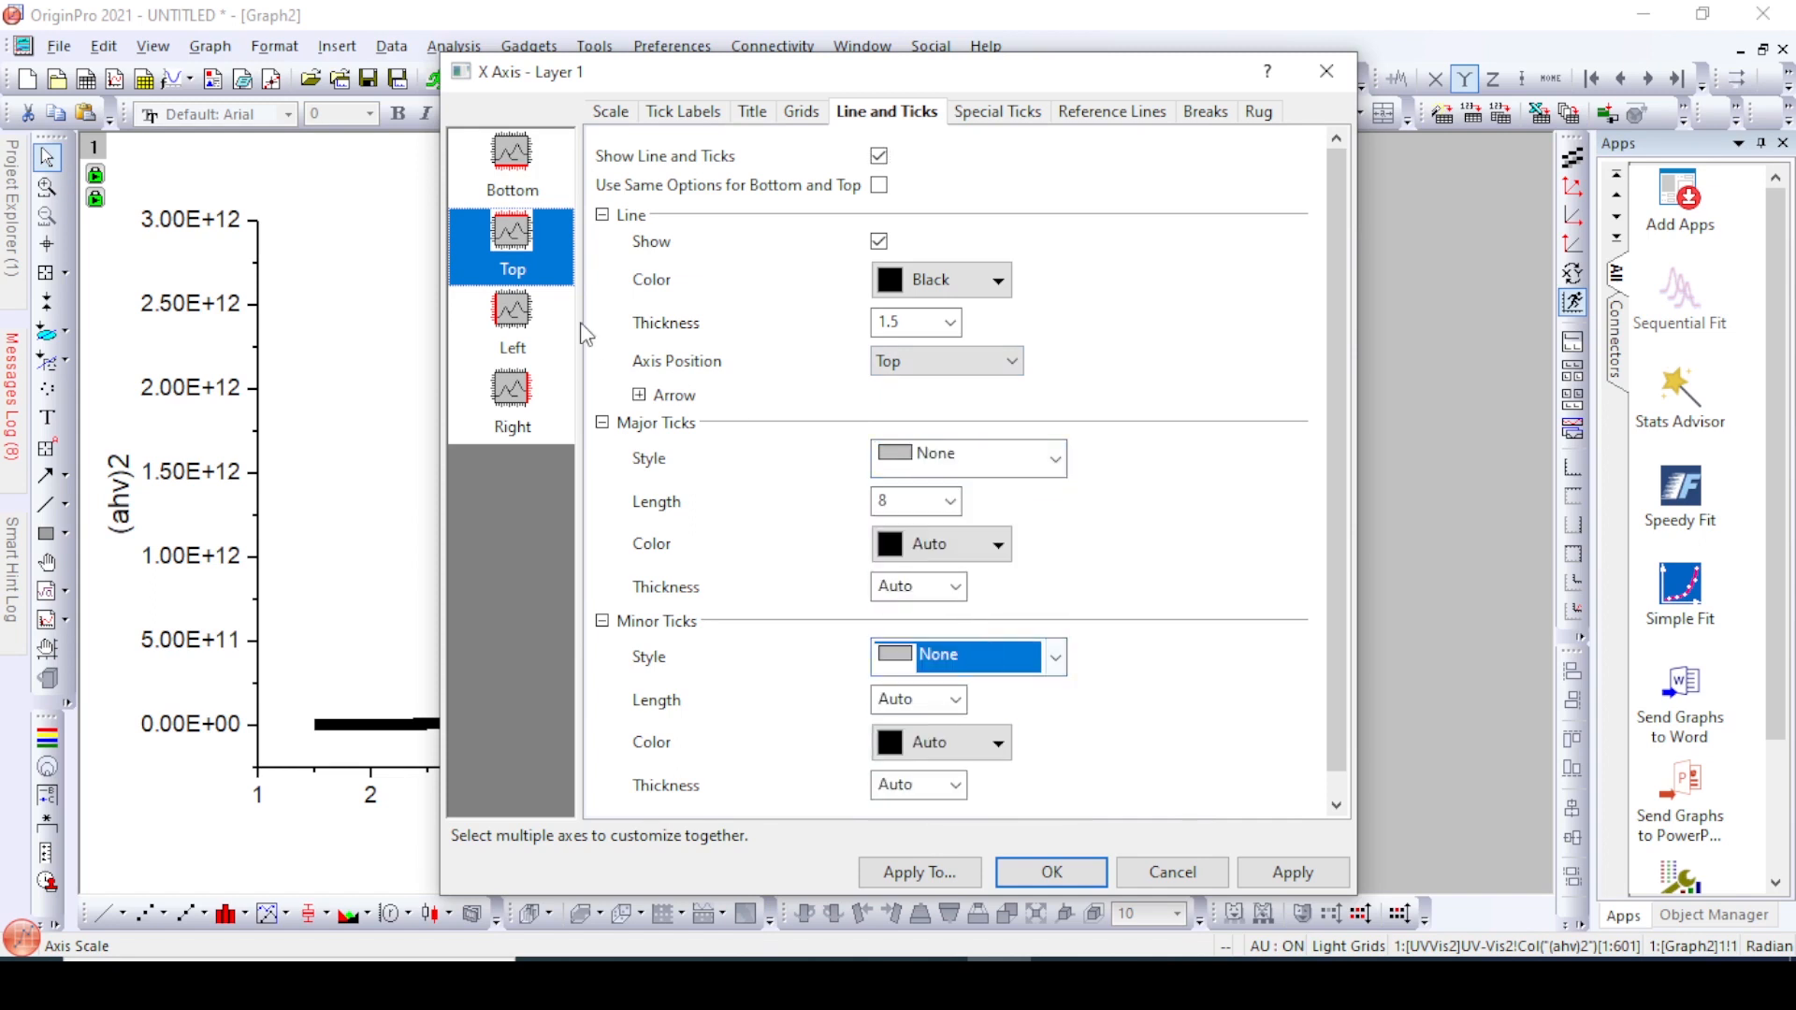
# Show the graph's right axis line with major and minor tick styles set to None, and apply the axis settings
pyautogui.click(536, 400)
pyautogui.click(865, 157)
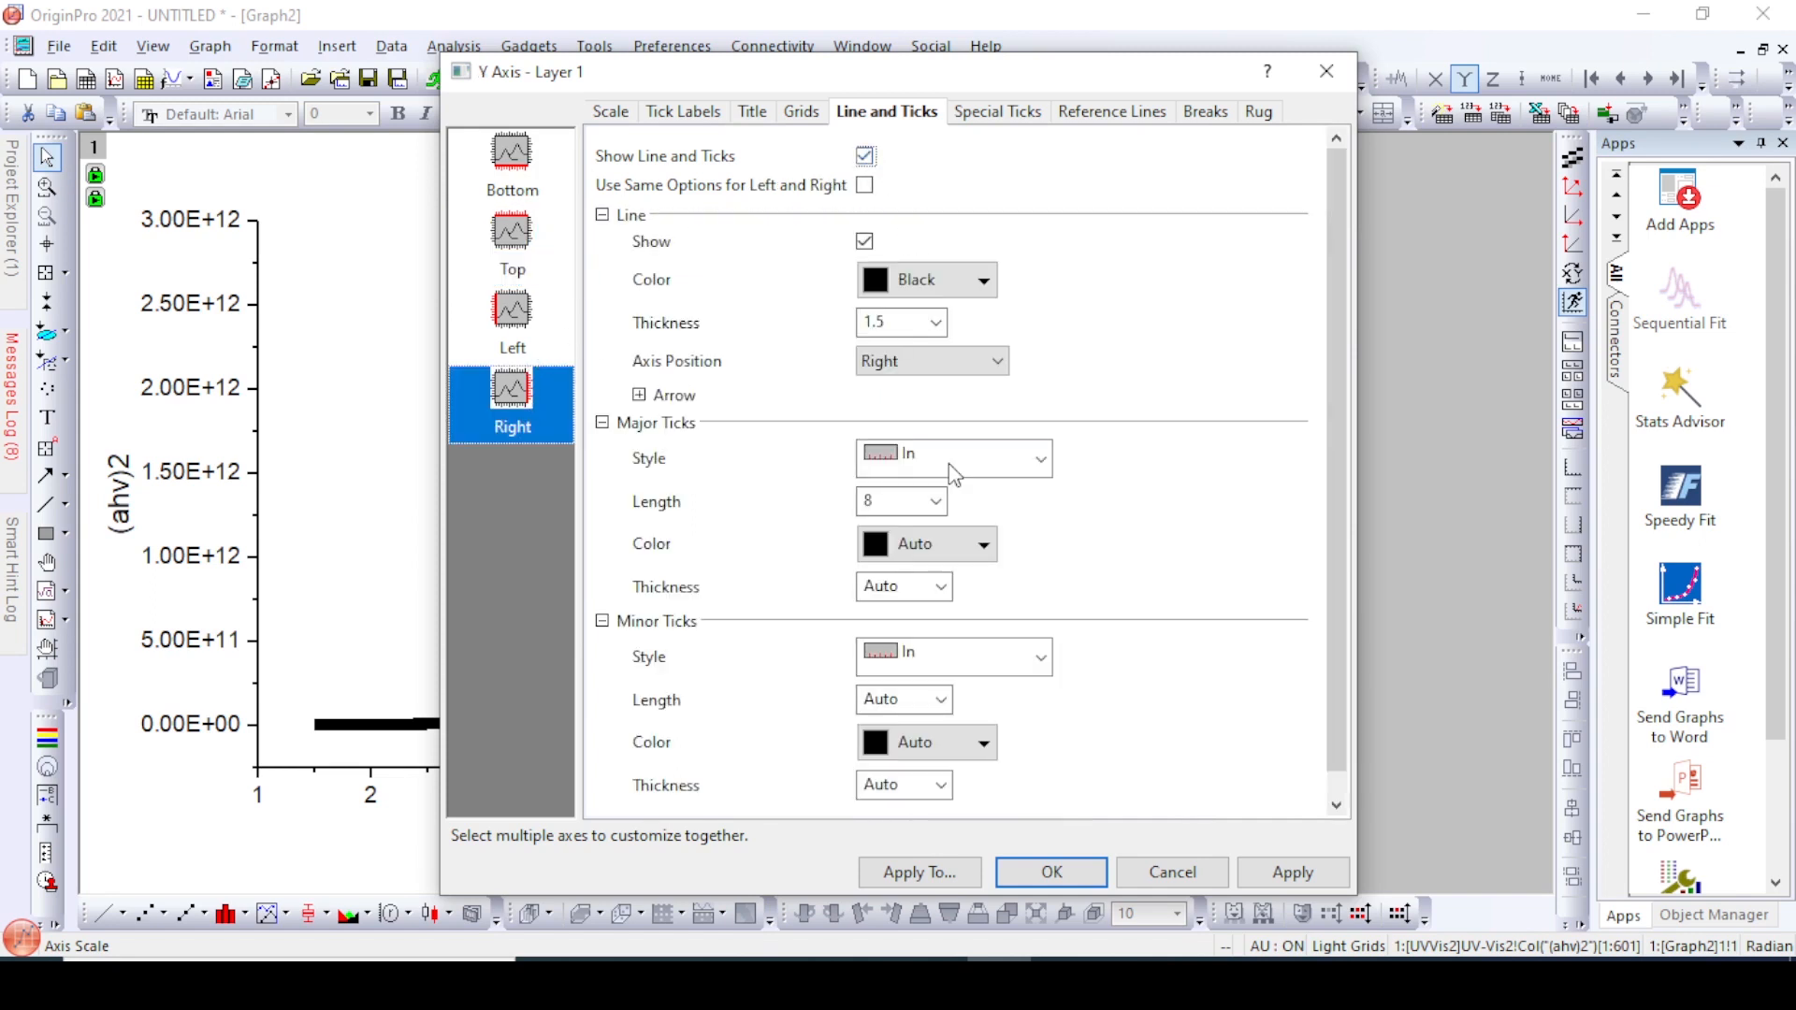
pyautogui.click(952, 474)
pyautogui.click(1001, 591)
pyautogui.click(1014, 659)
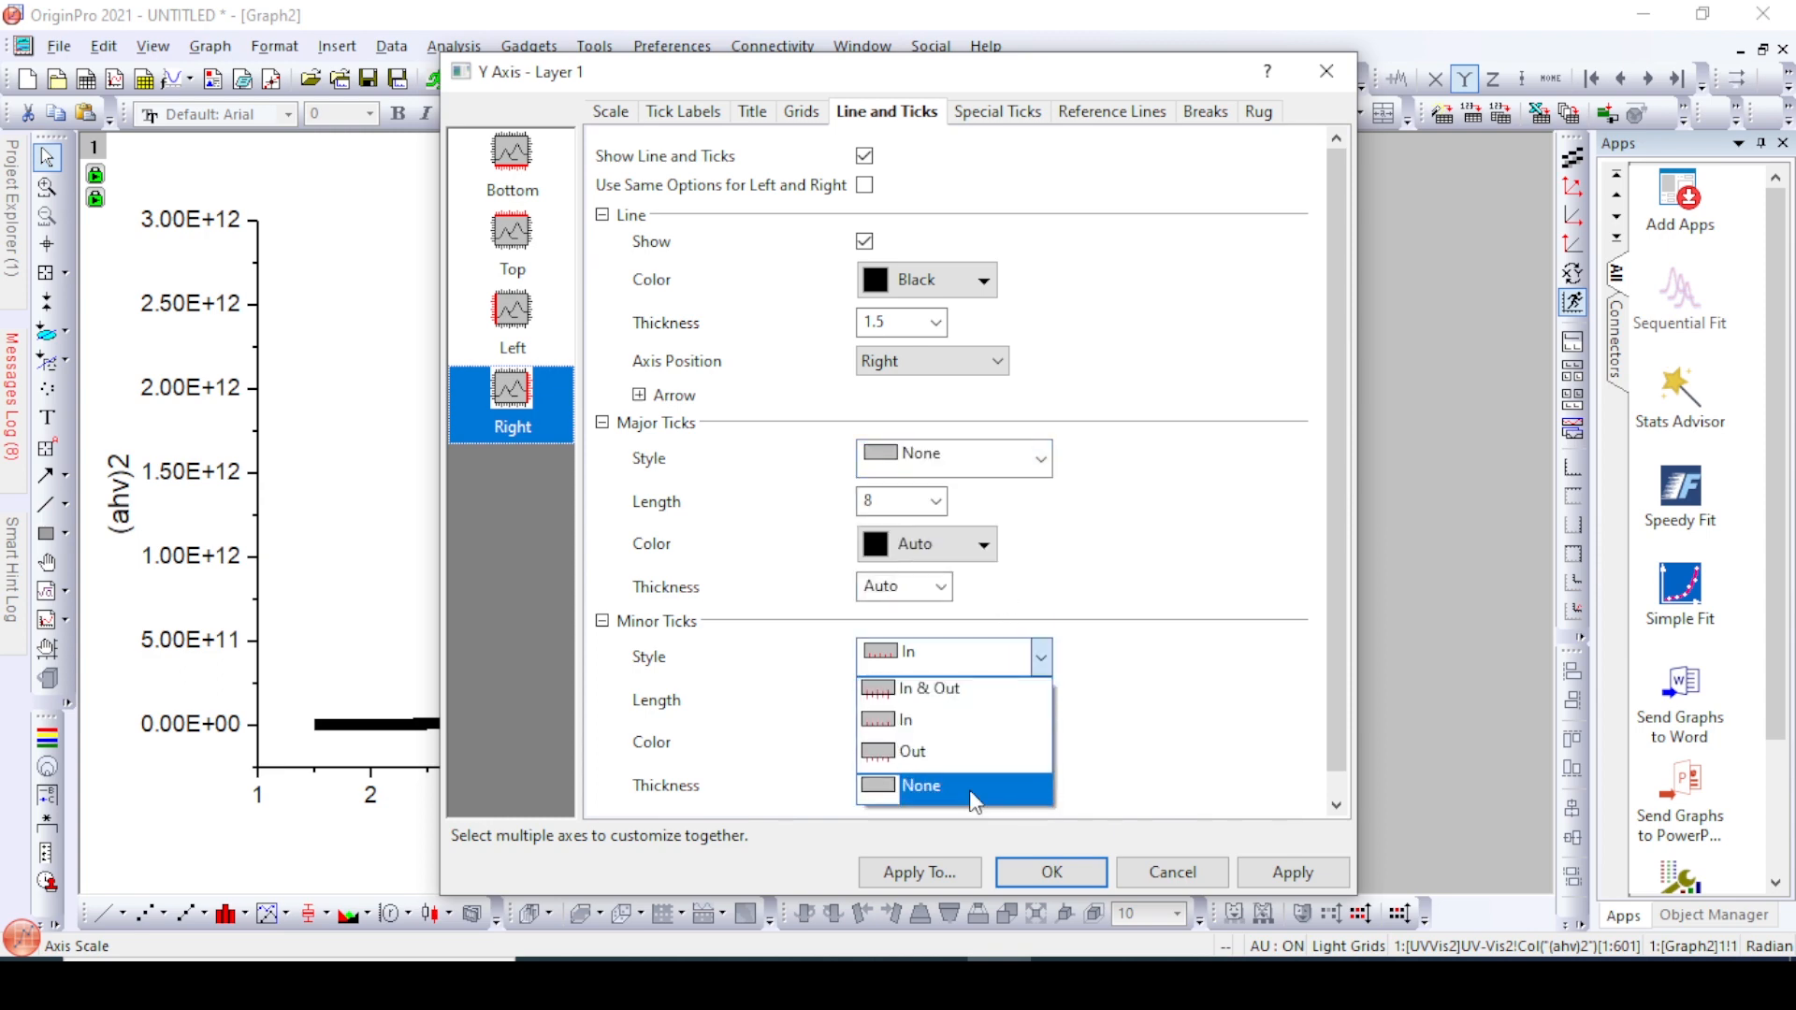
pyautogui.click(969, 789)
pyautogui.click(1300, 870)
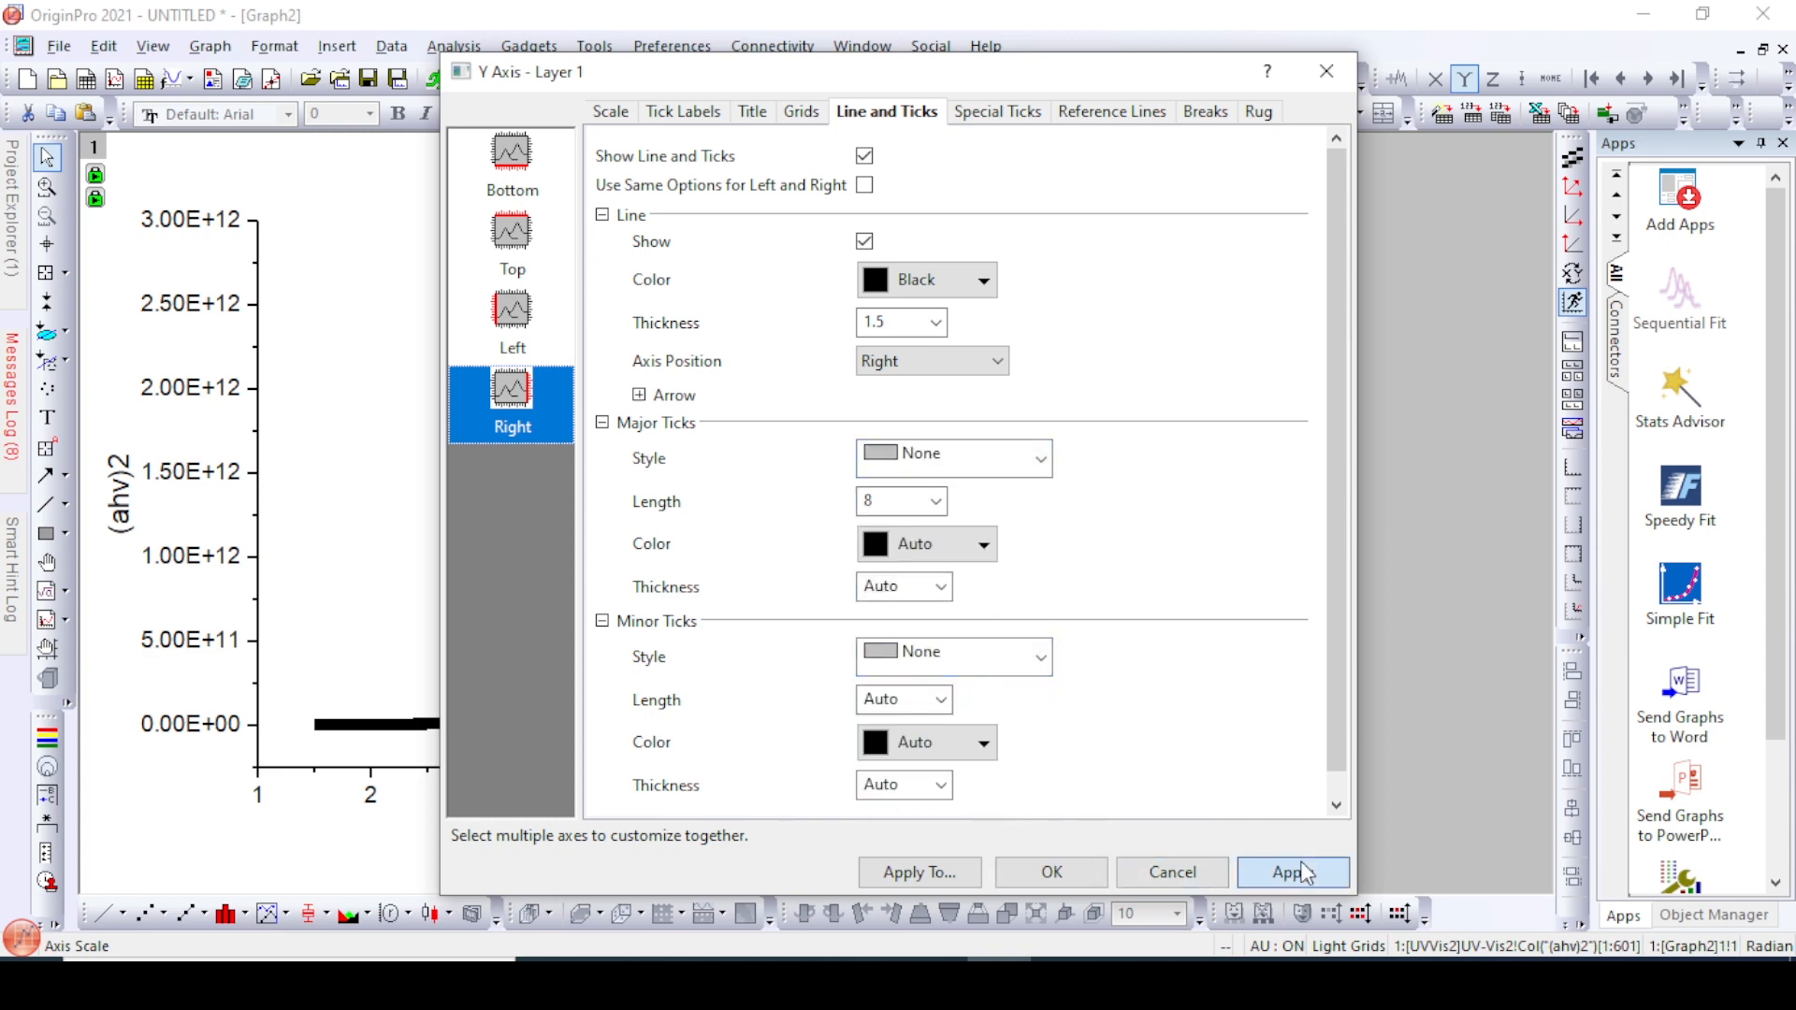
pyautogui.click(1051, 873)
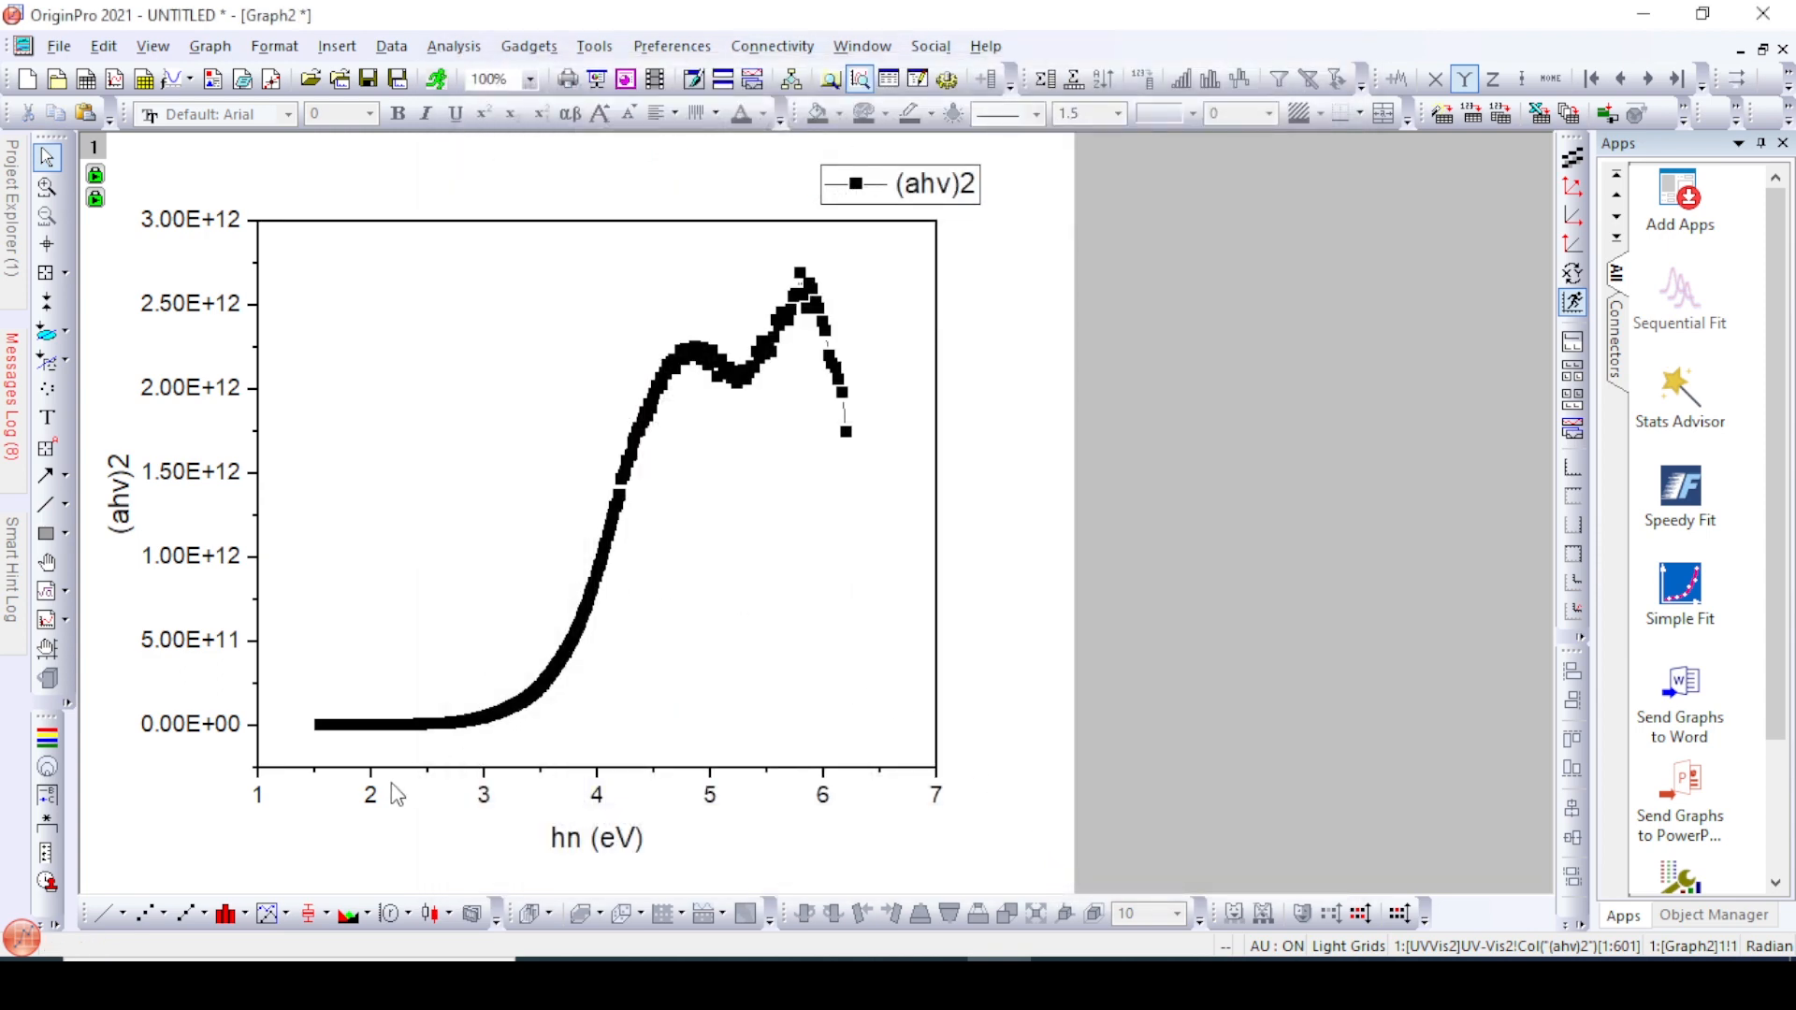
# Set the vertical axis scale to start from 0 and apply the change
pyautogui.doubleClick(374, 806)
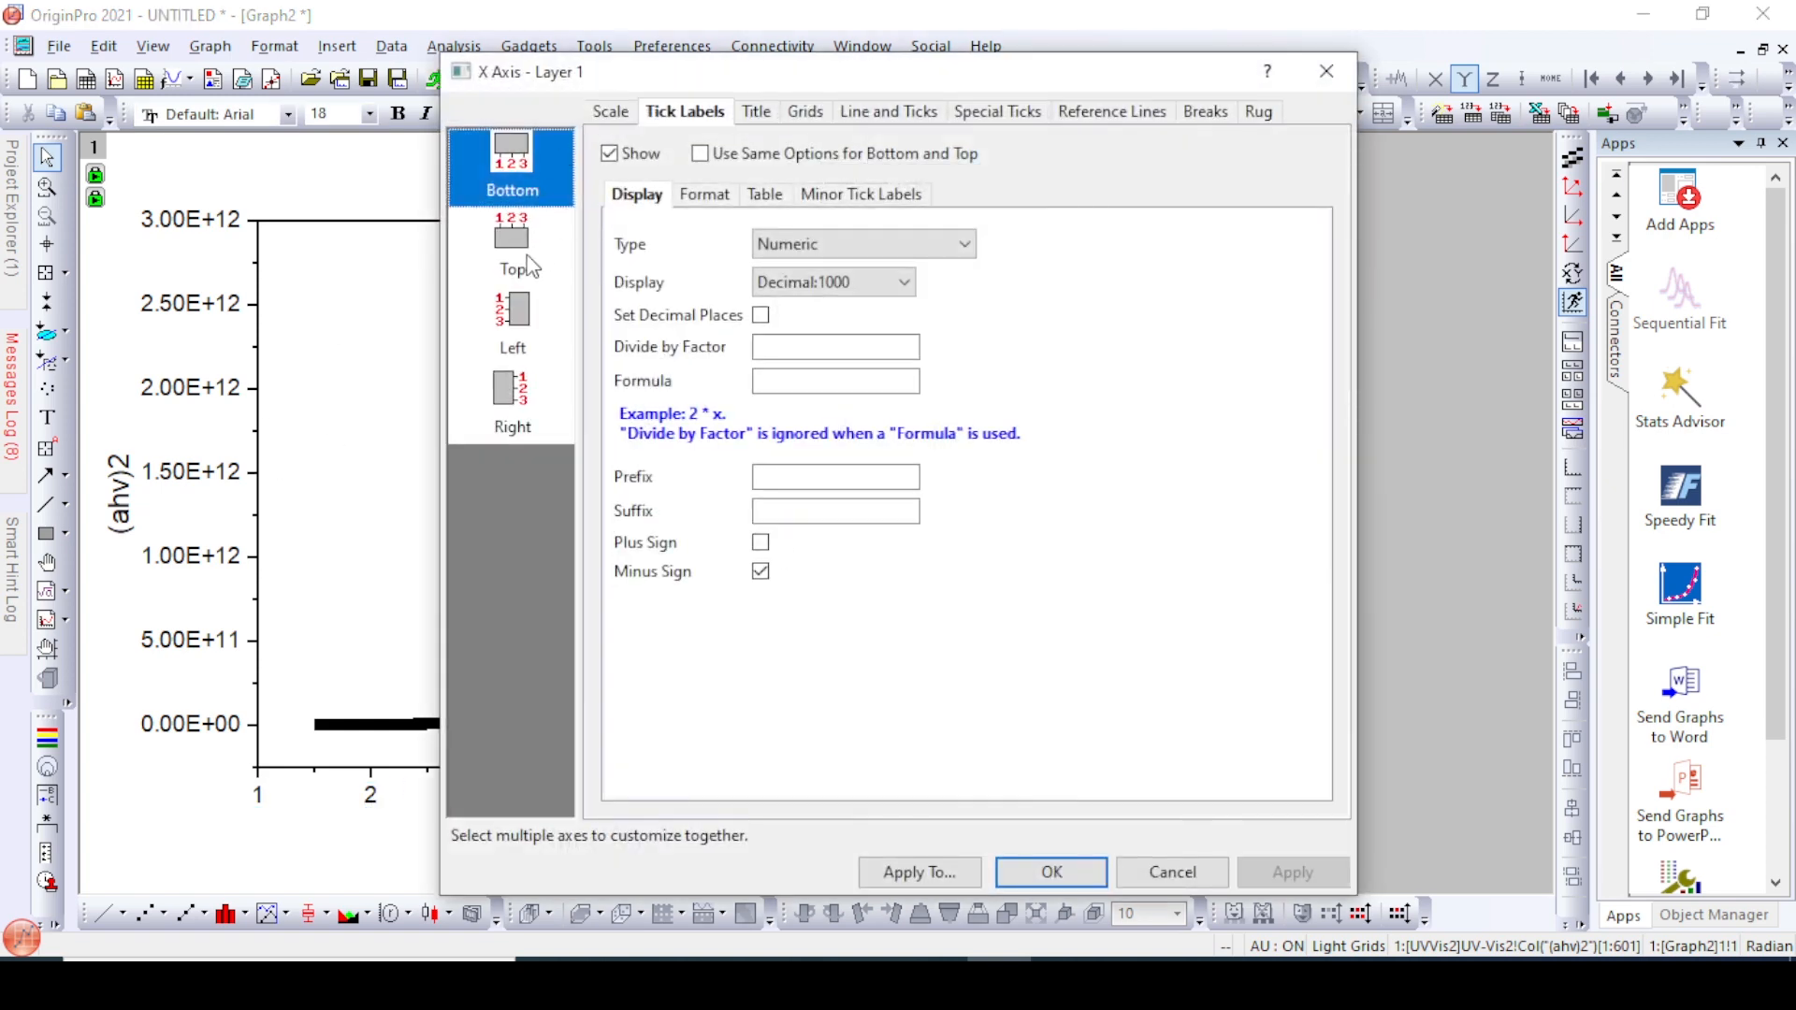
pyautogui.click(525, 313)
pyautogui.click(613, 113)
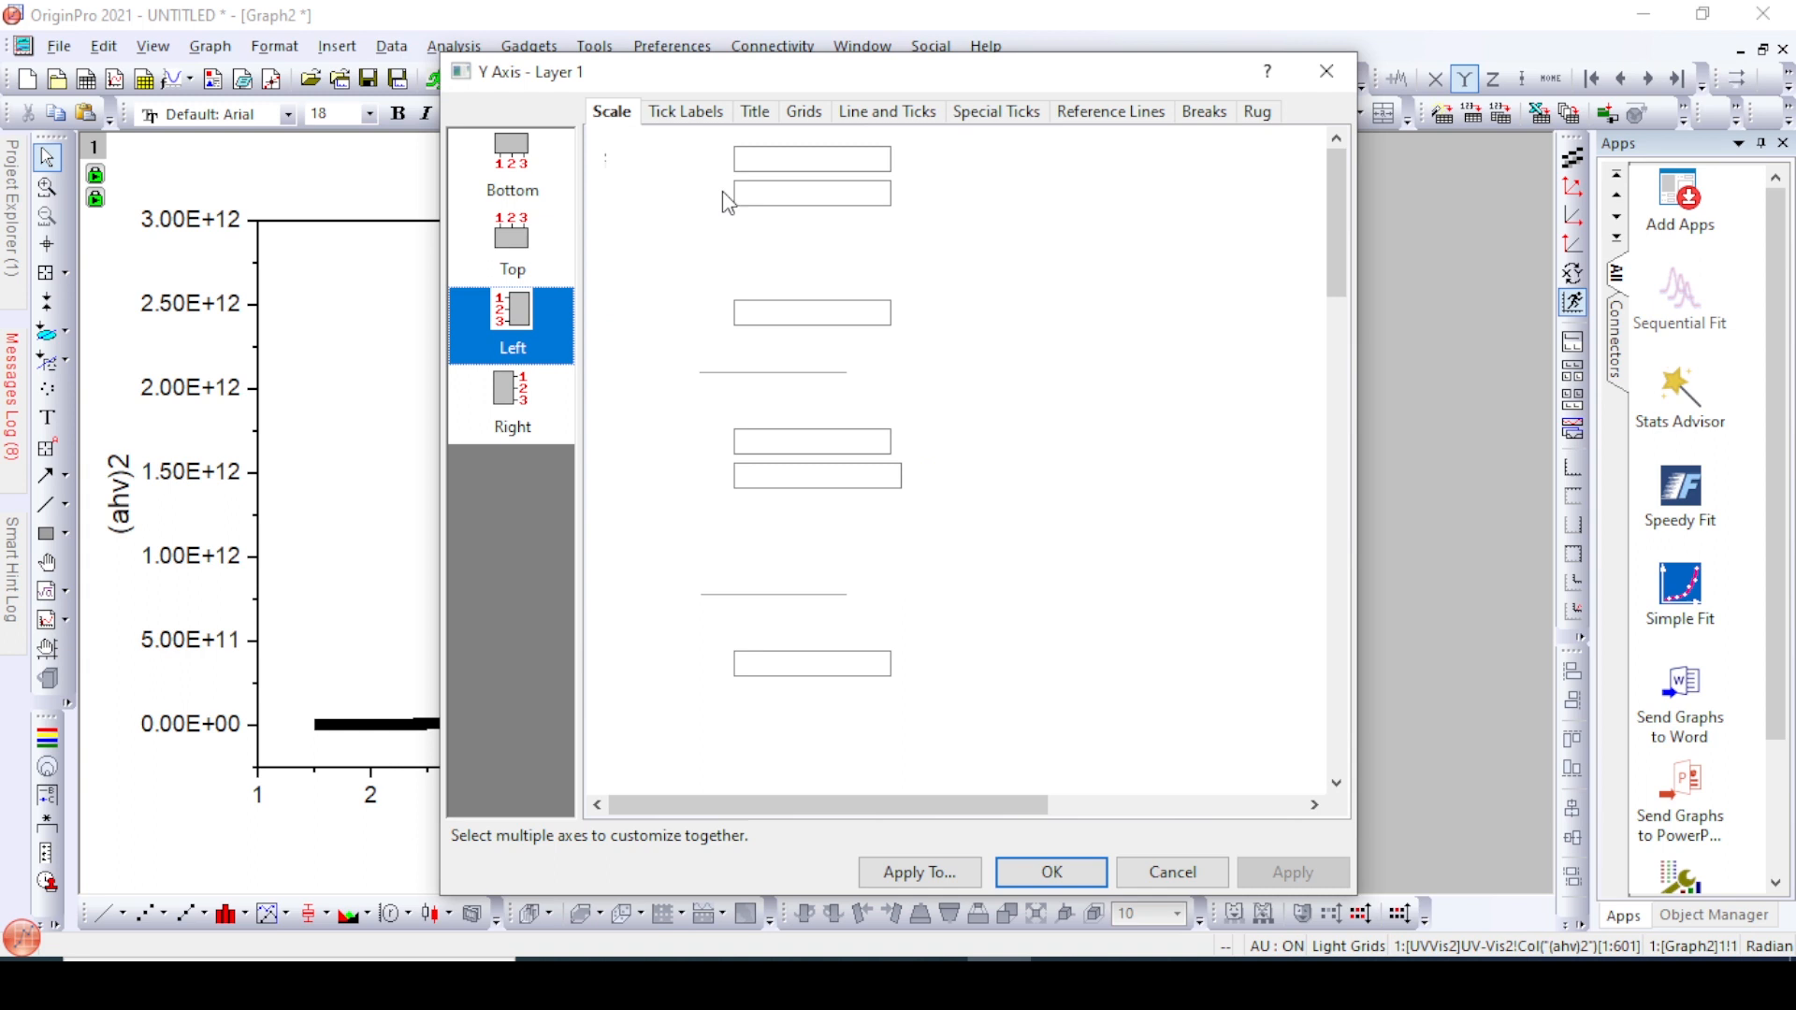
pyautogui.tripleClick(812, 159)
pyautogui.doubleClick(859, 158)
pyautogui.write('0')
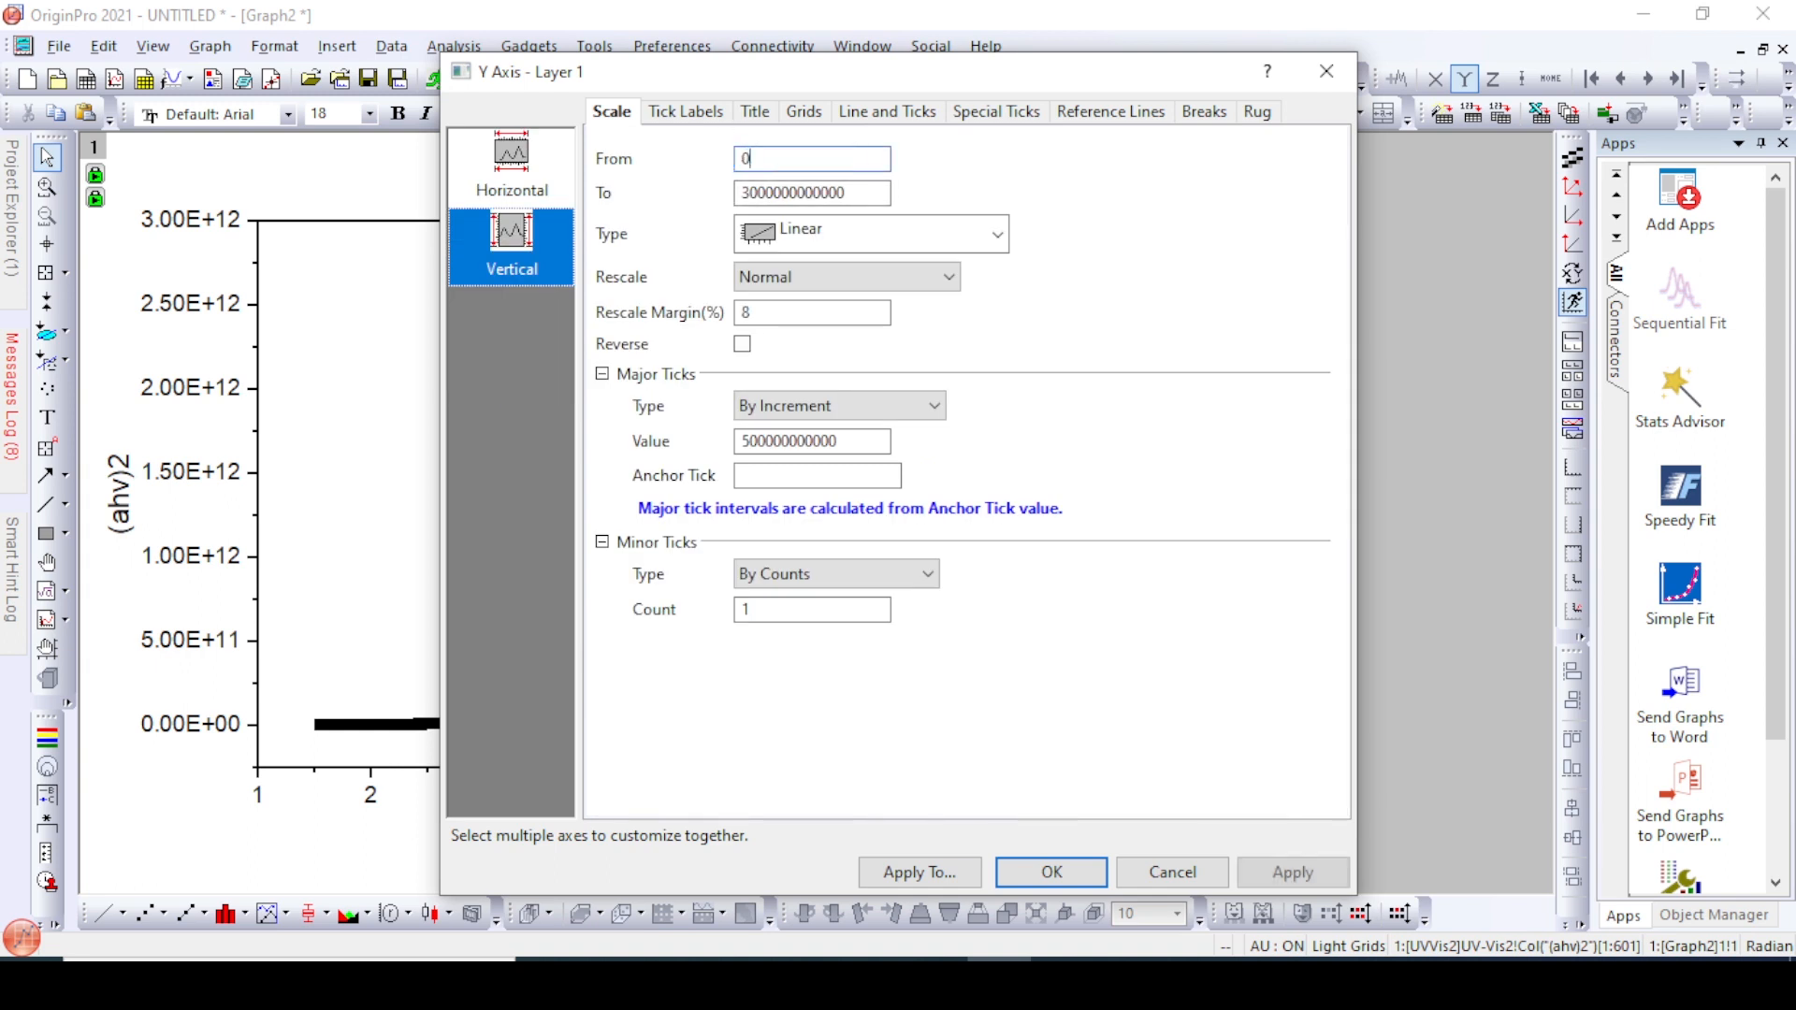
pyautogui.click(1300, 872)
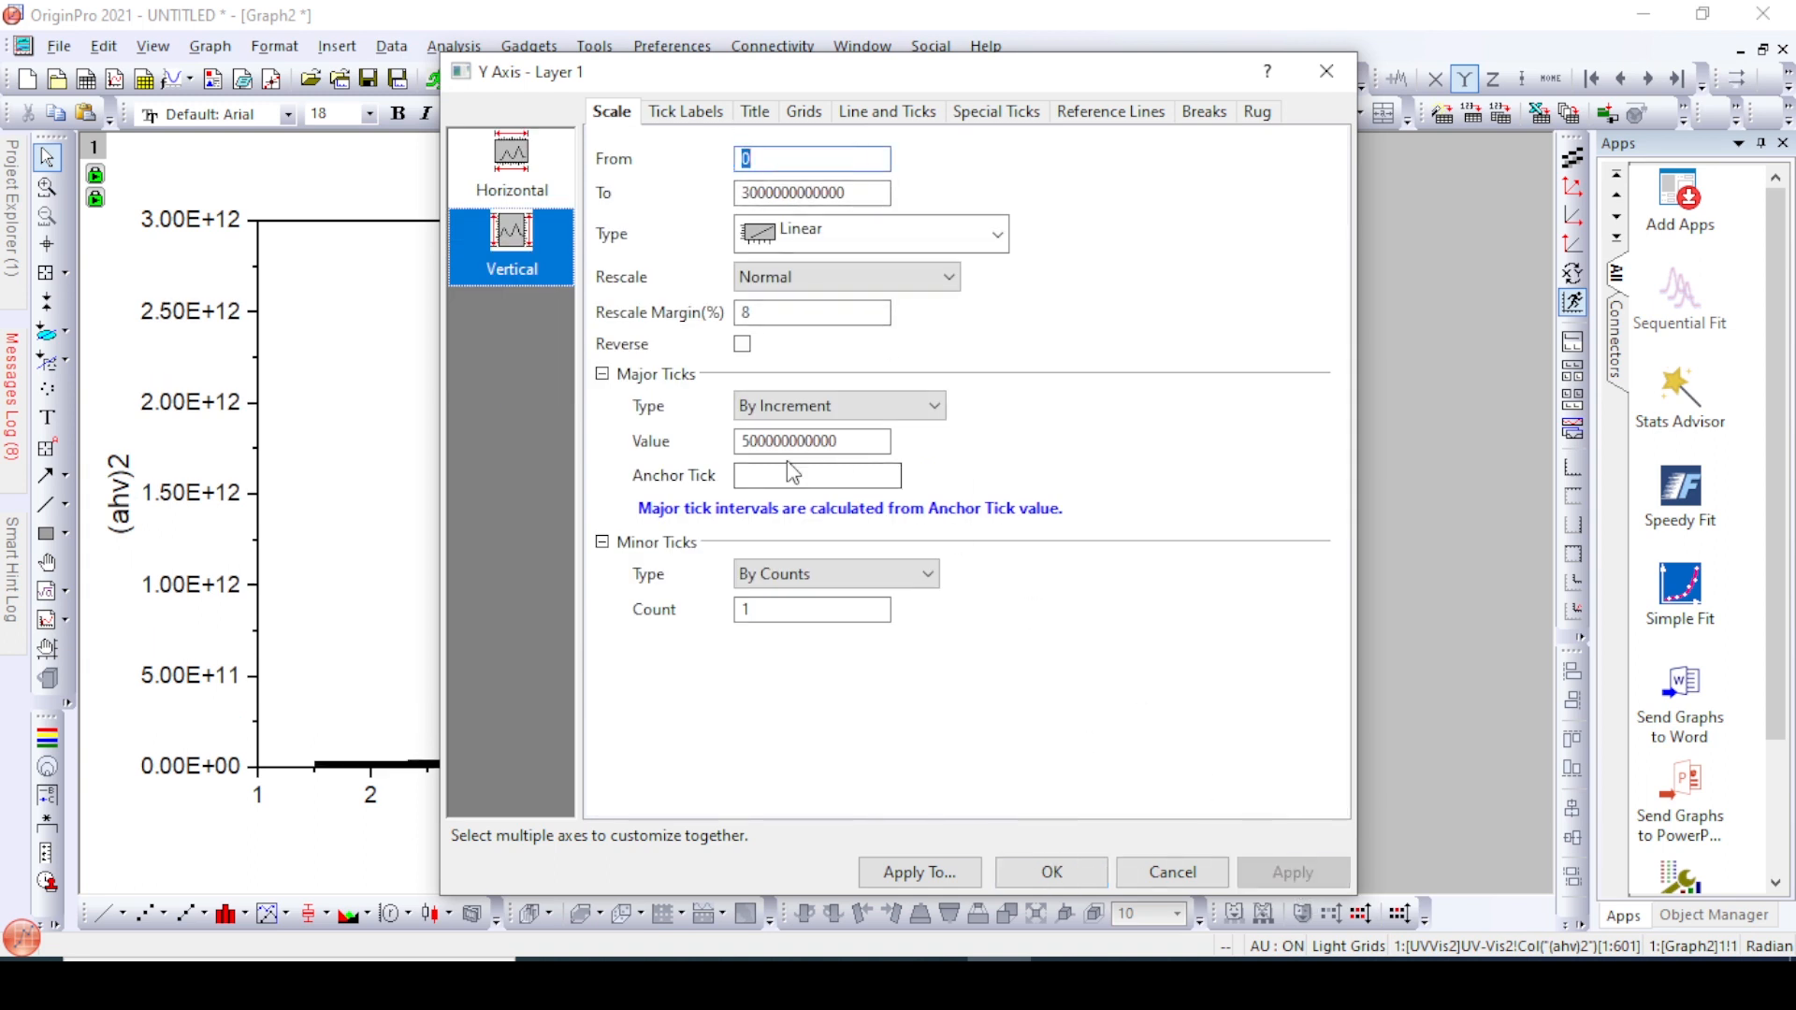
pyautogui.click(685, 111)
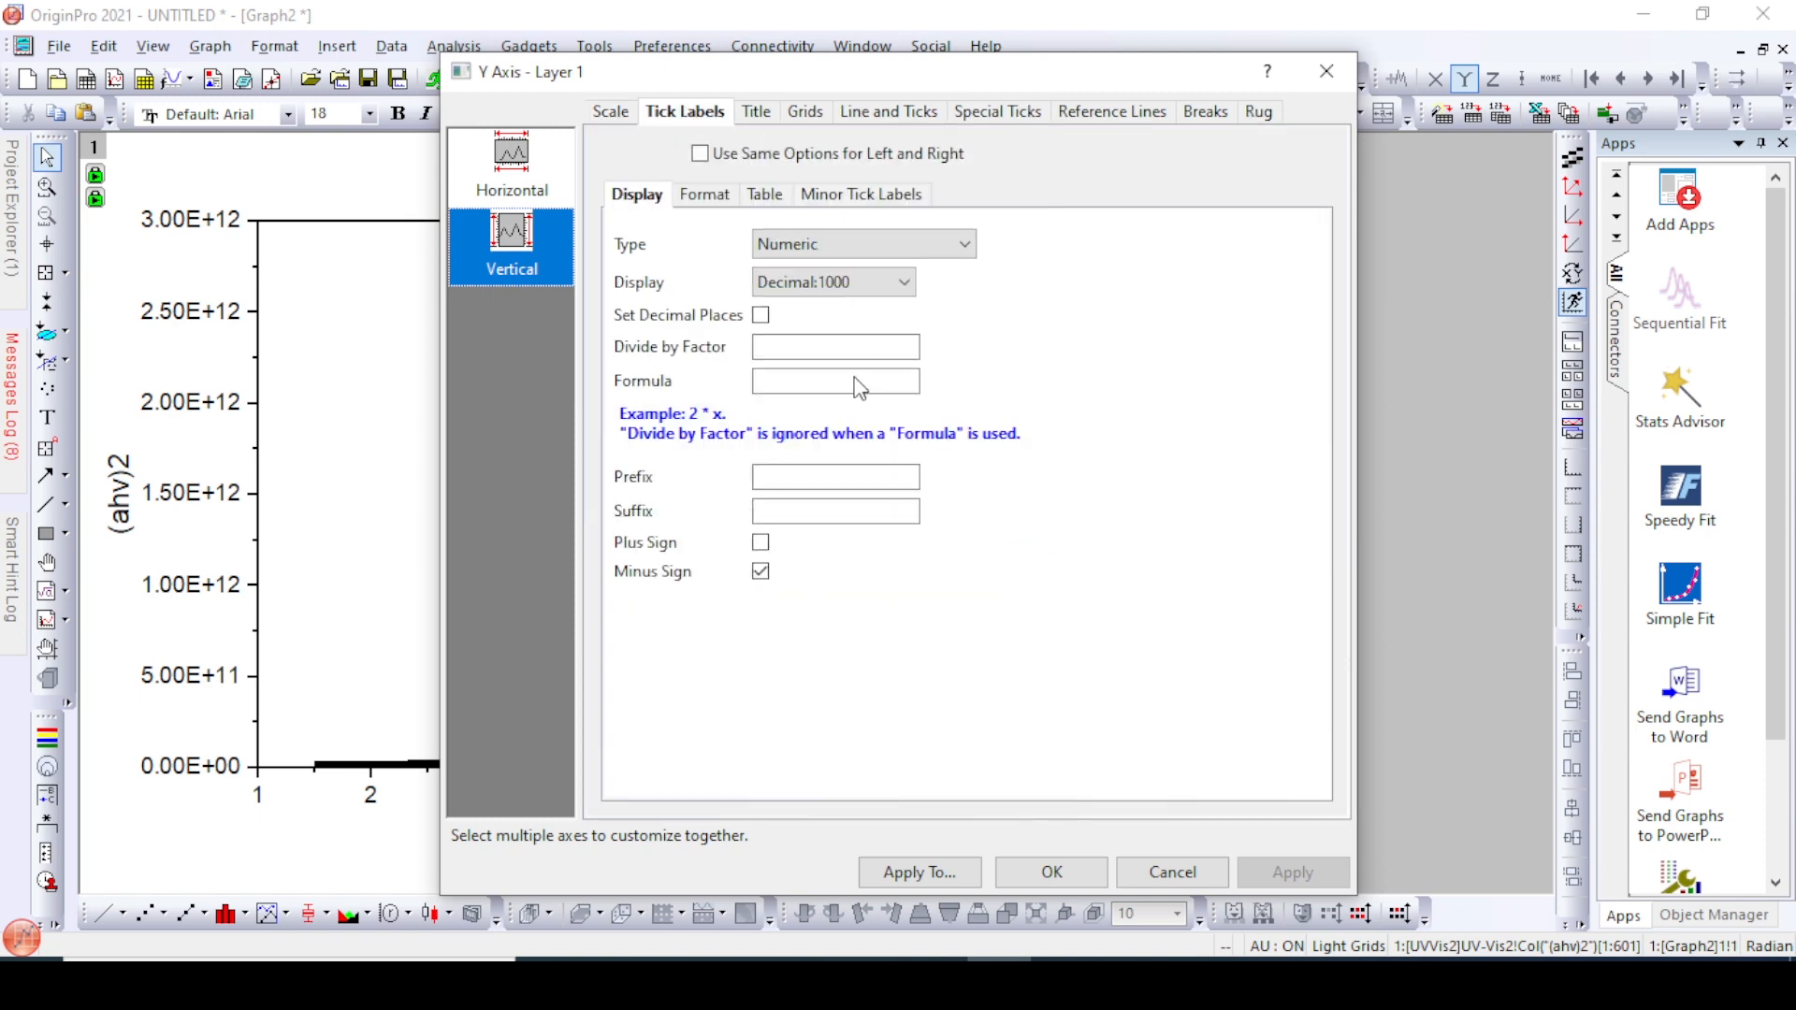
pyautogui.click(1051, 872)
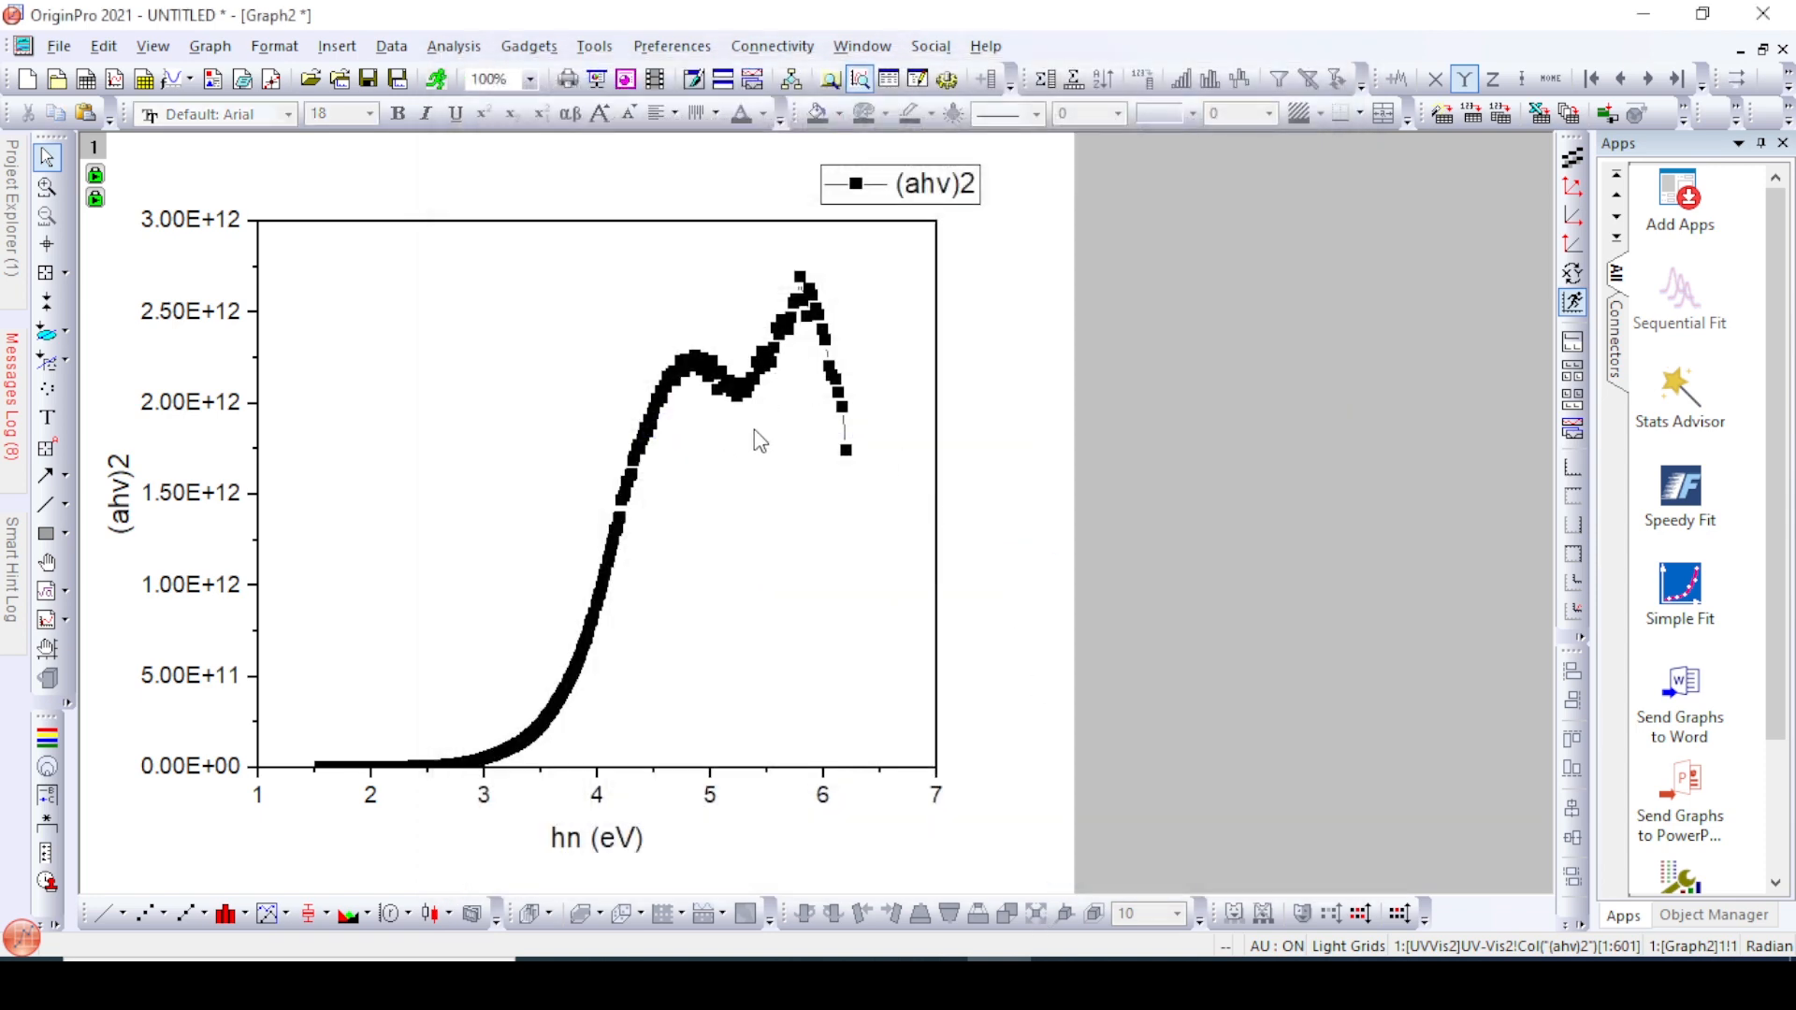
# Set the horizontal axis scale to end at 4.5 and check the curve with that range
pyautogui.doubleClick(604, 806)
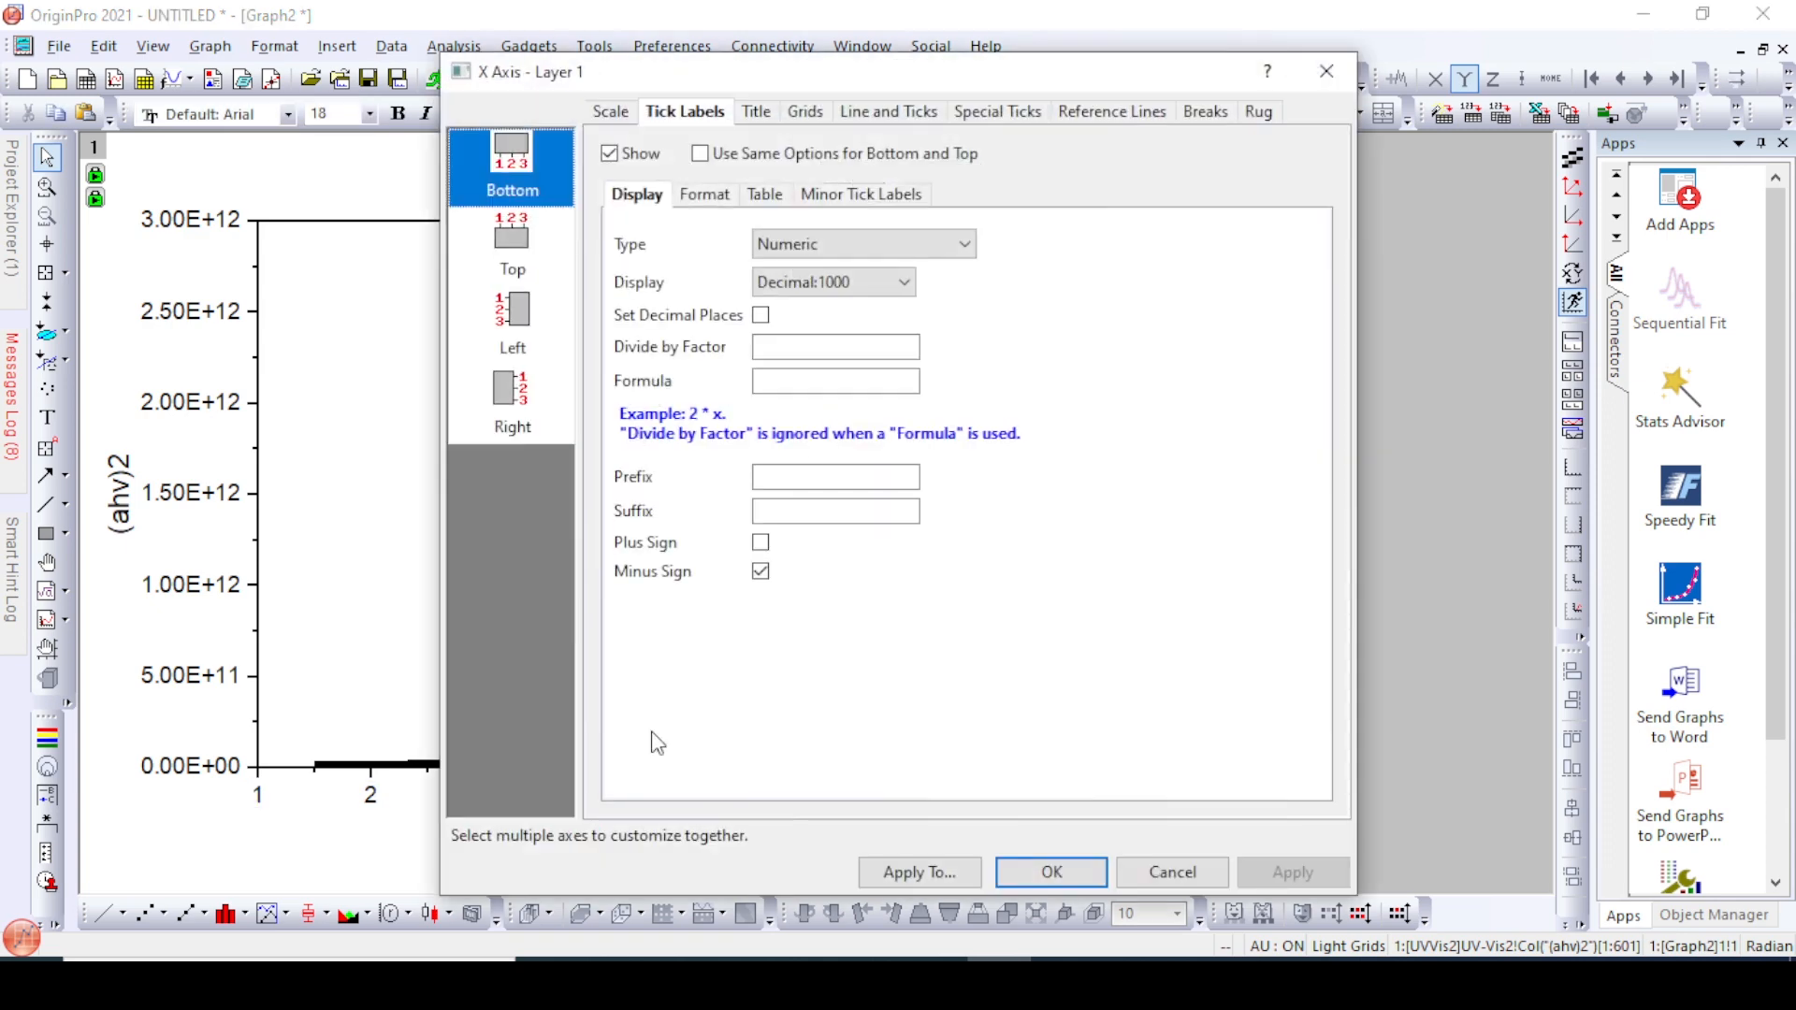
pyautogui.click(612, 111)
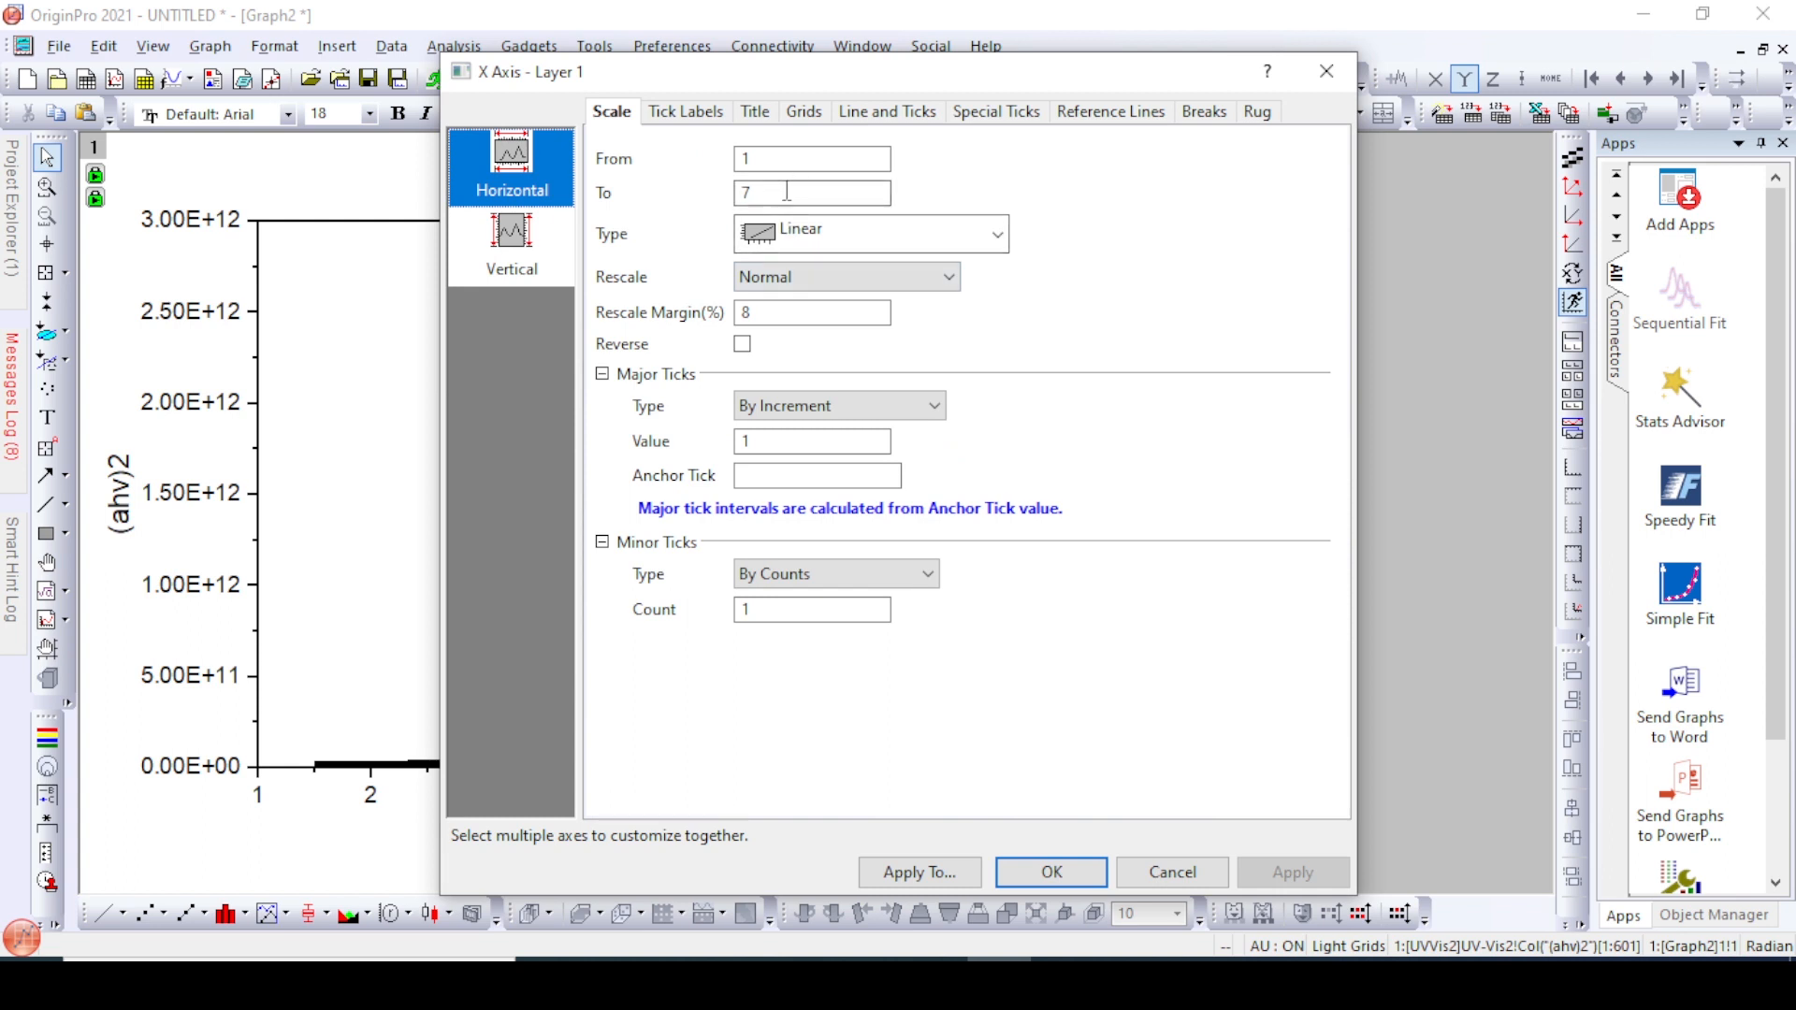
pyautogui.click(784, 192)
pyautogui.write('4.5')
pyautogui.click(798, 158)
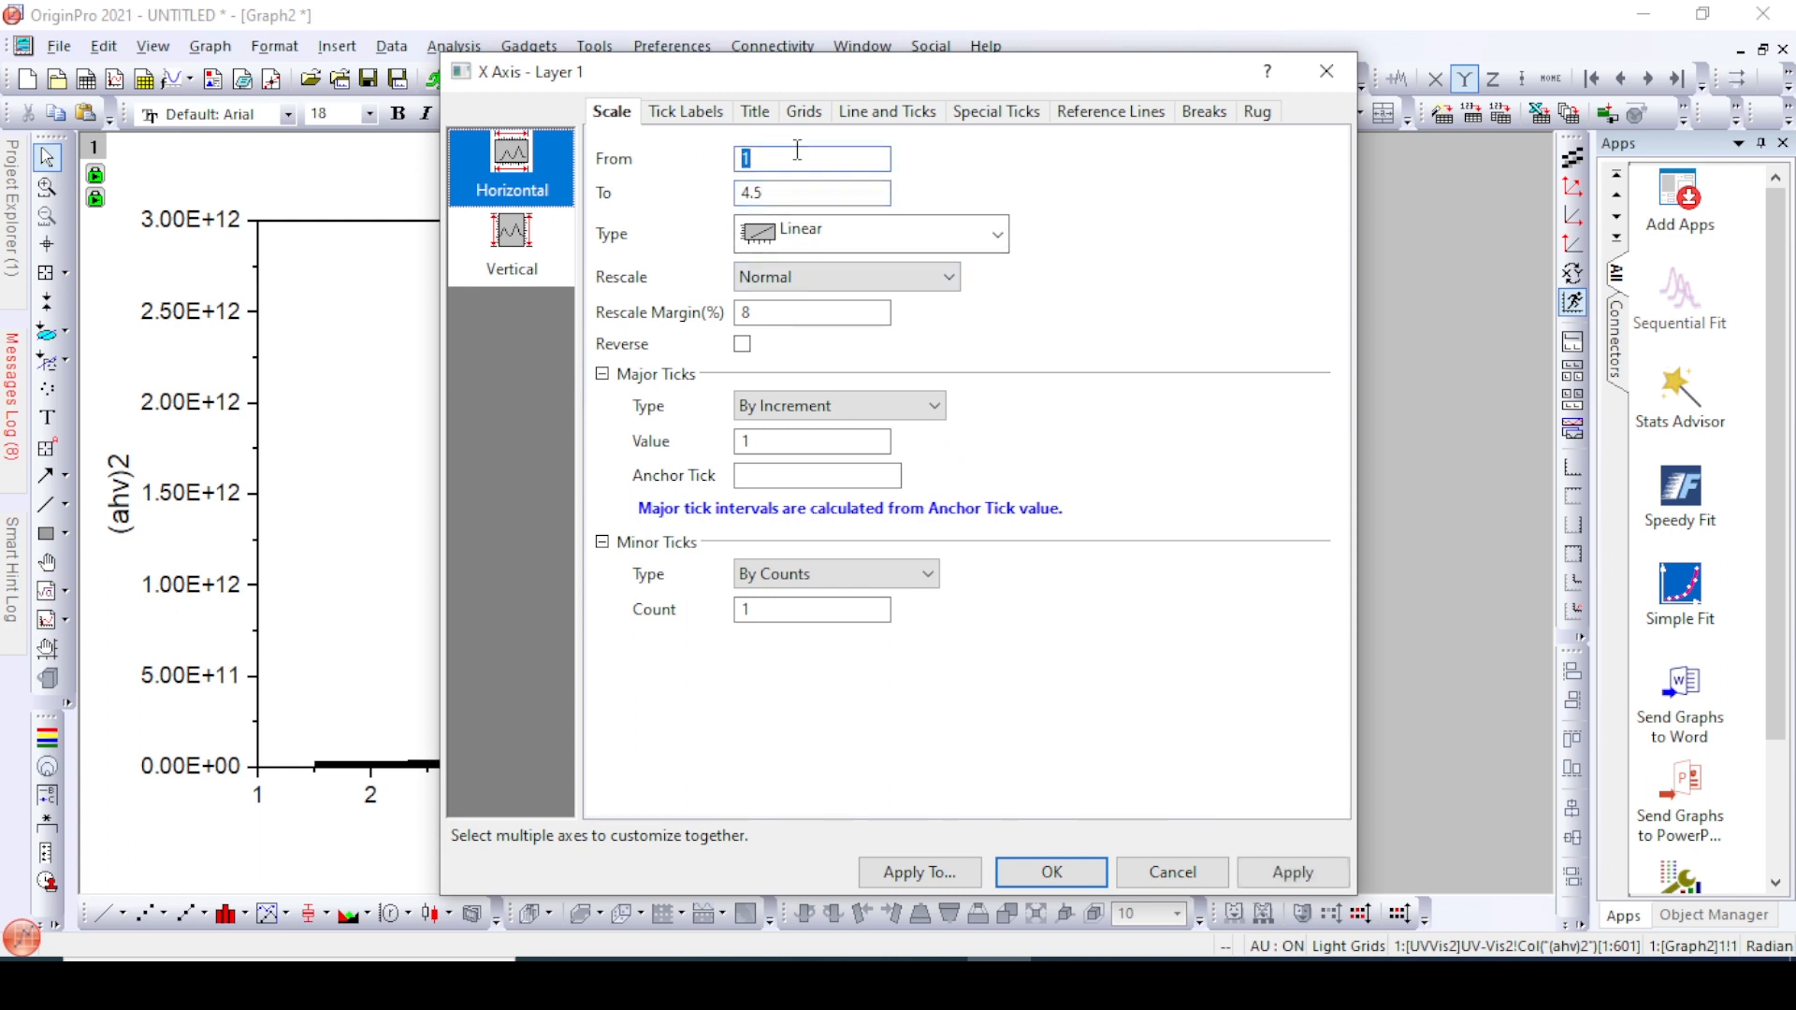
pyautogui.click(1291, 870)
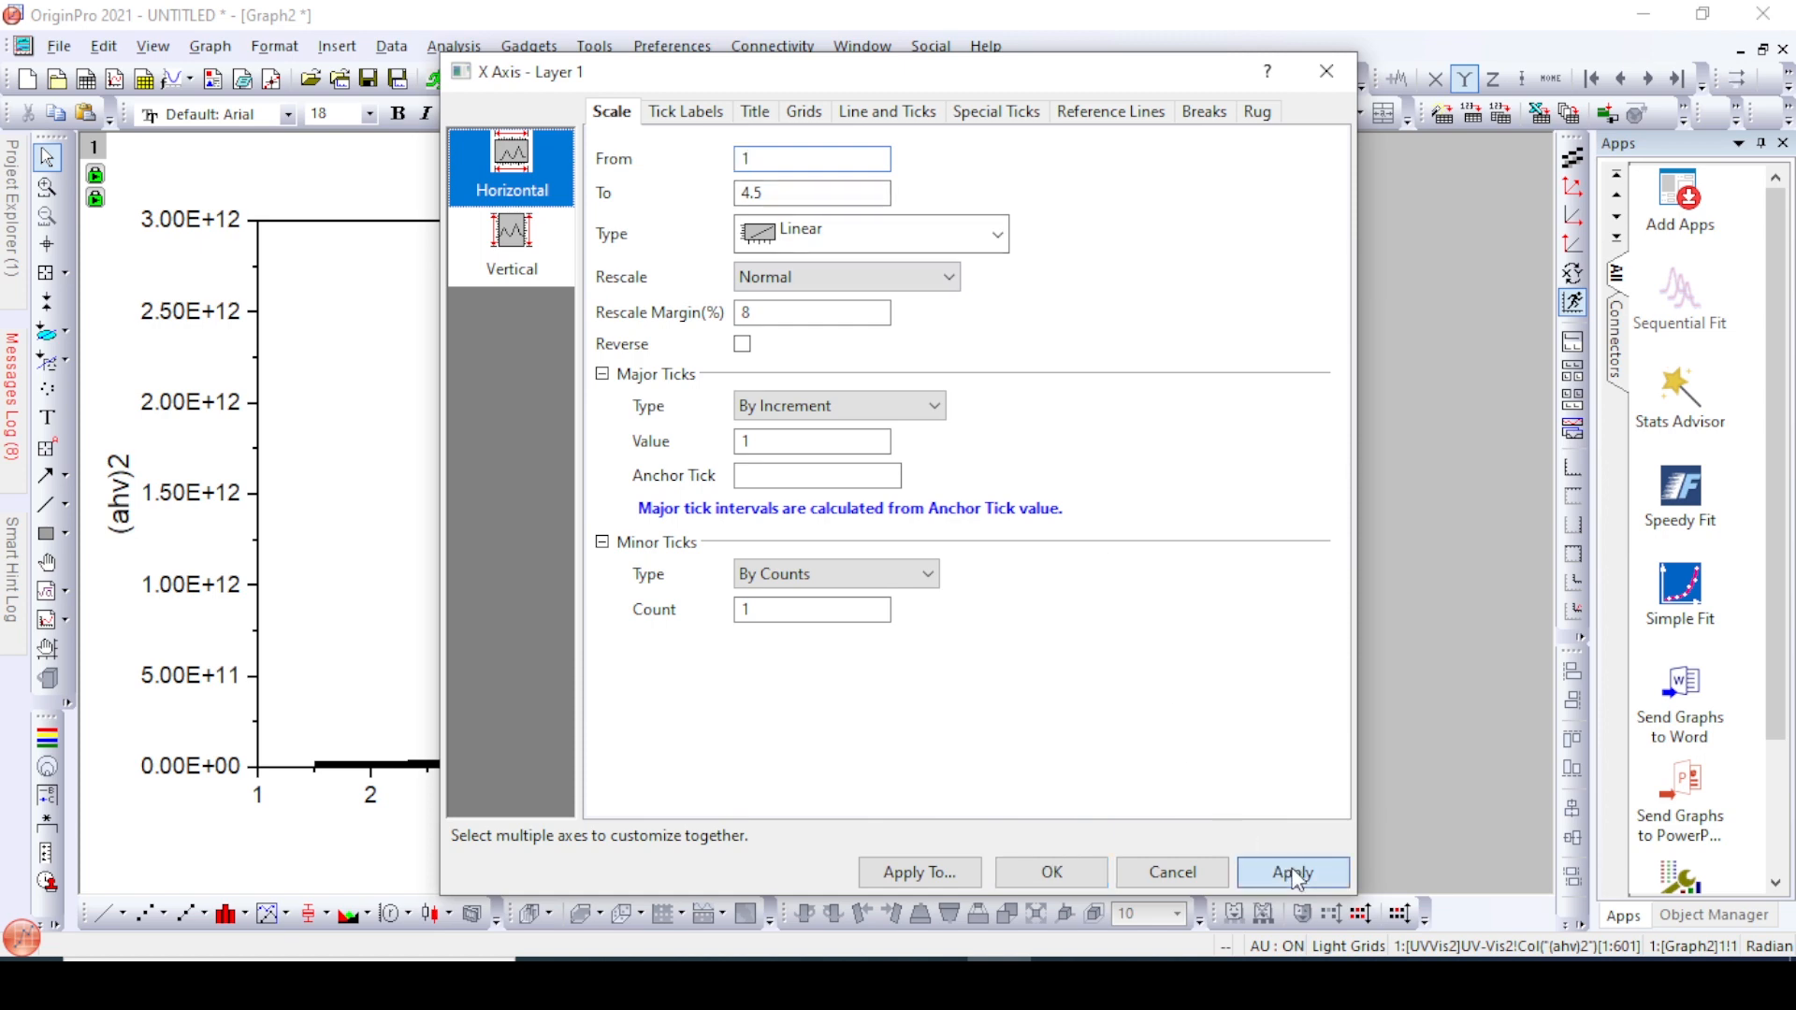
pyautogui.moveTo(927, 81); pyautogui.dragTo(1291, 115)
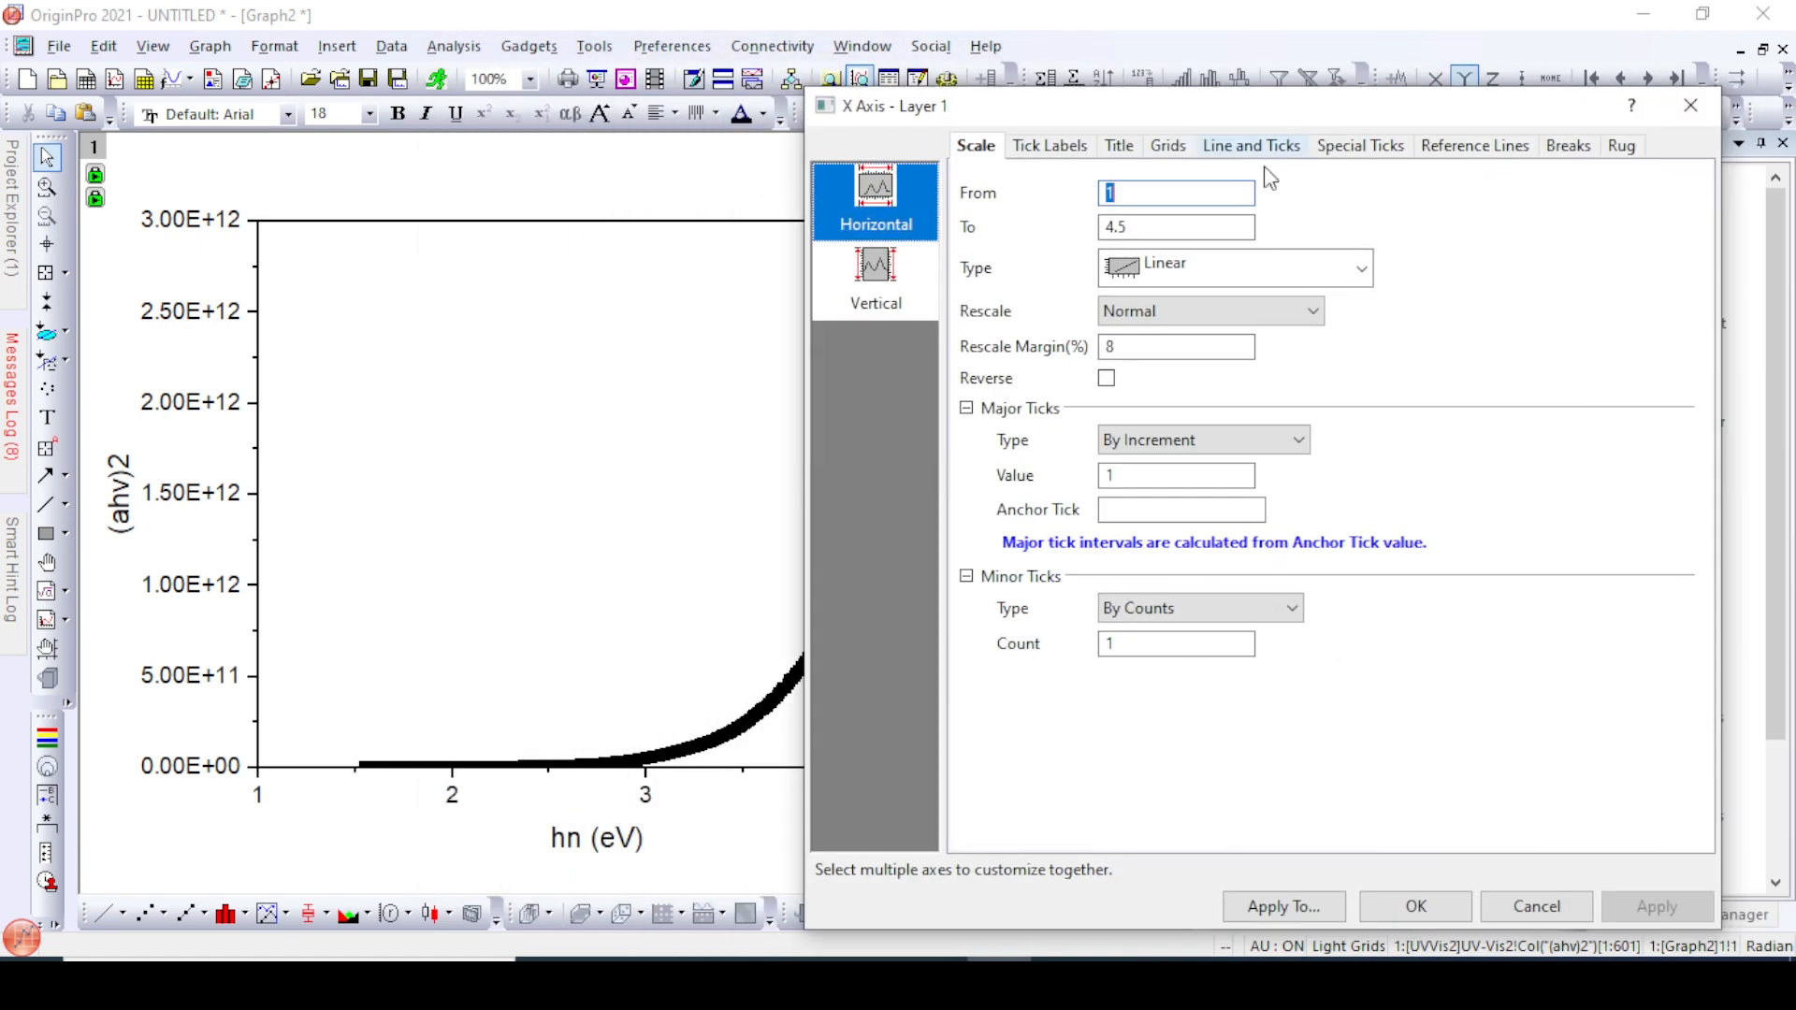
# Set the horizontal axis scale to end at 5 and confirm the axis settings
pyautogui.press('Tab')
pyautogui.write('5')
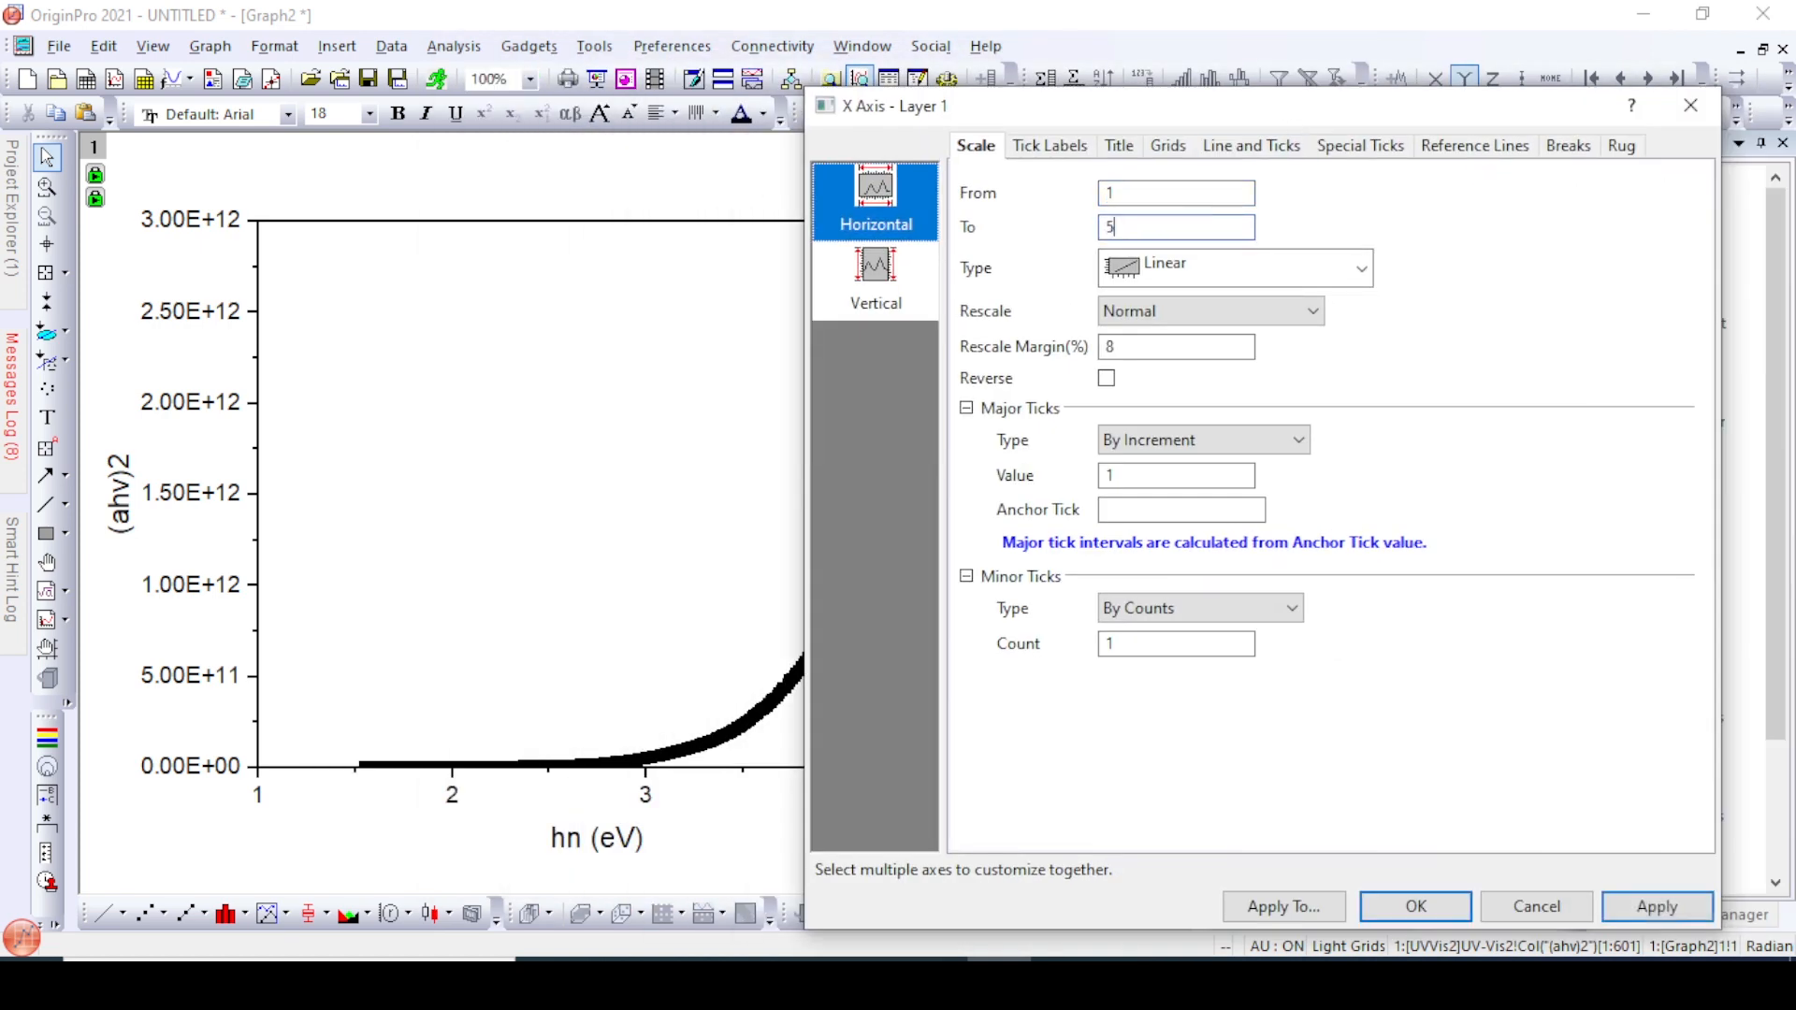
pyautogui.click(1619, 907)
pyautogui.moveTo(1263, 108); pyautogui.dragTo(1392, 102)
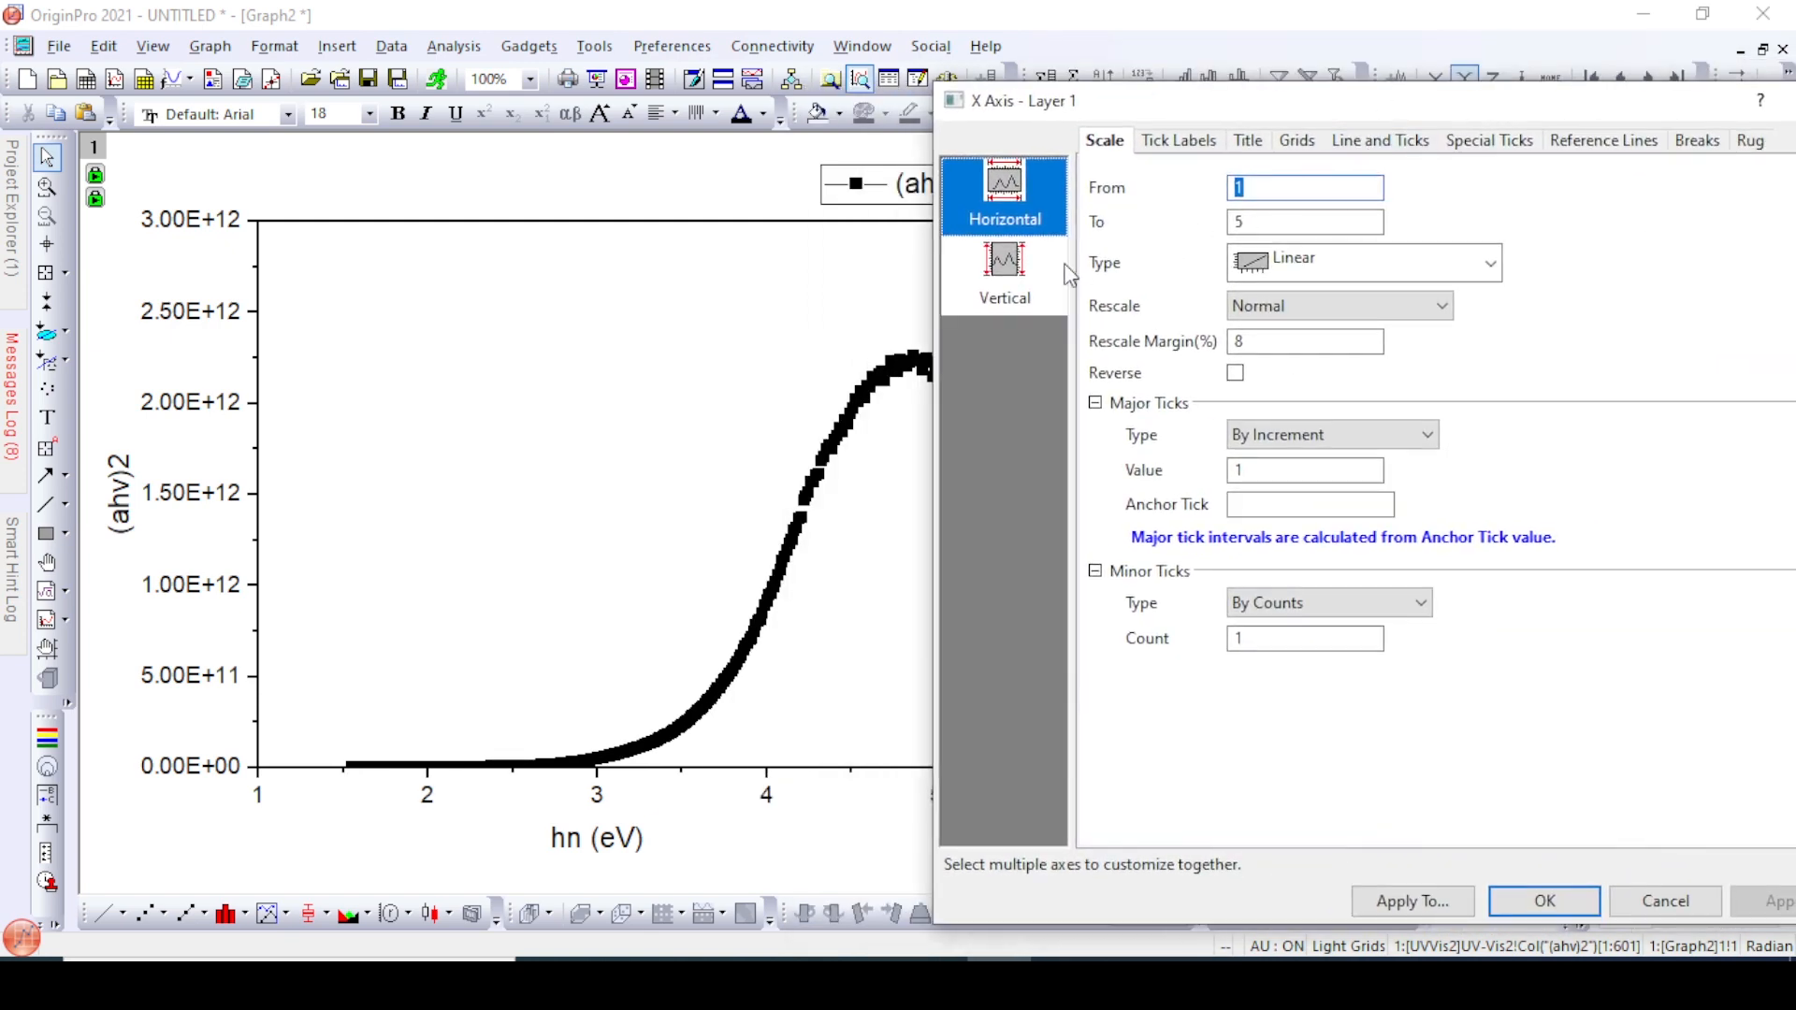
pyautogui.click(993, 296)
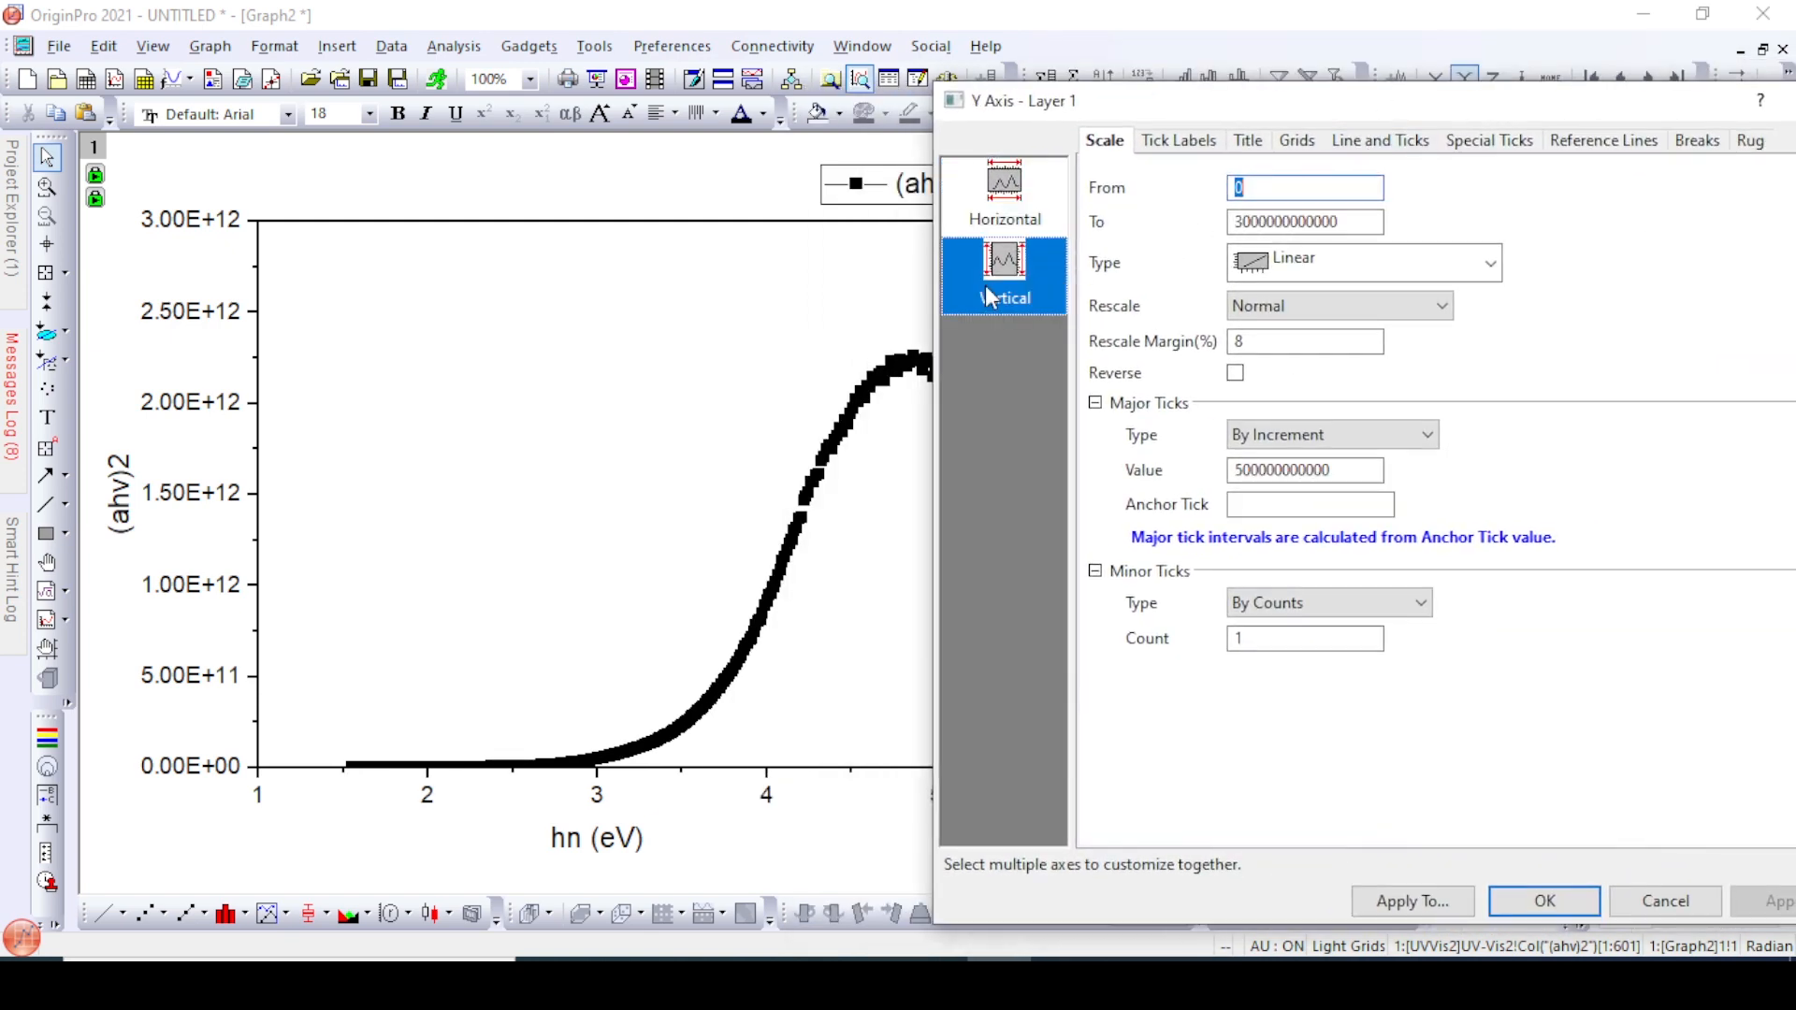
pyautogui.click(1016, 231)
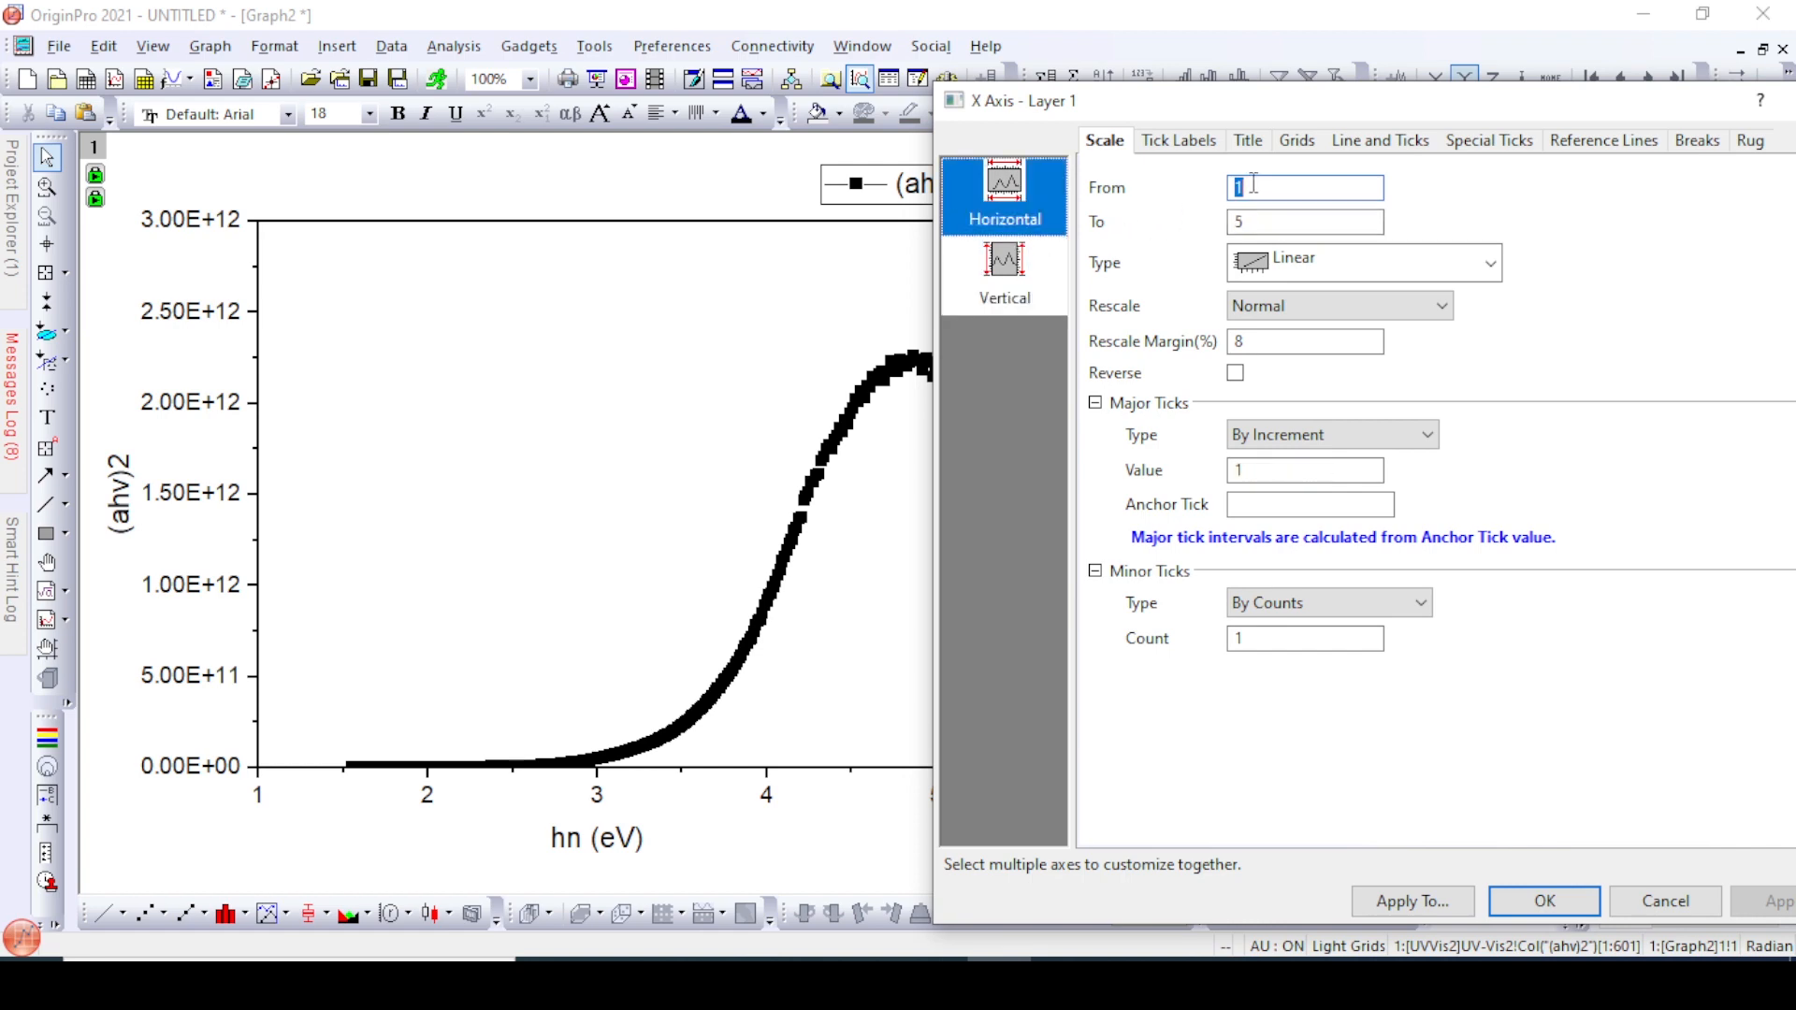
pyautogui.click(1545, 901)
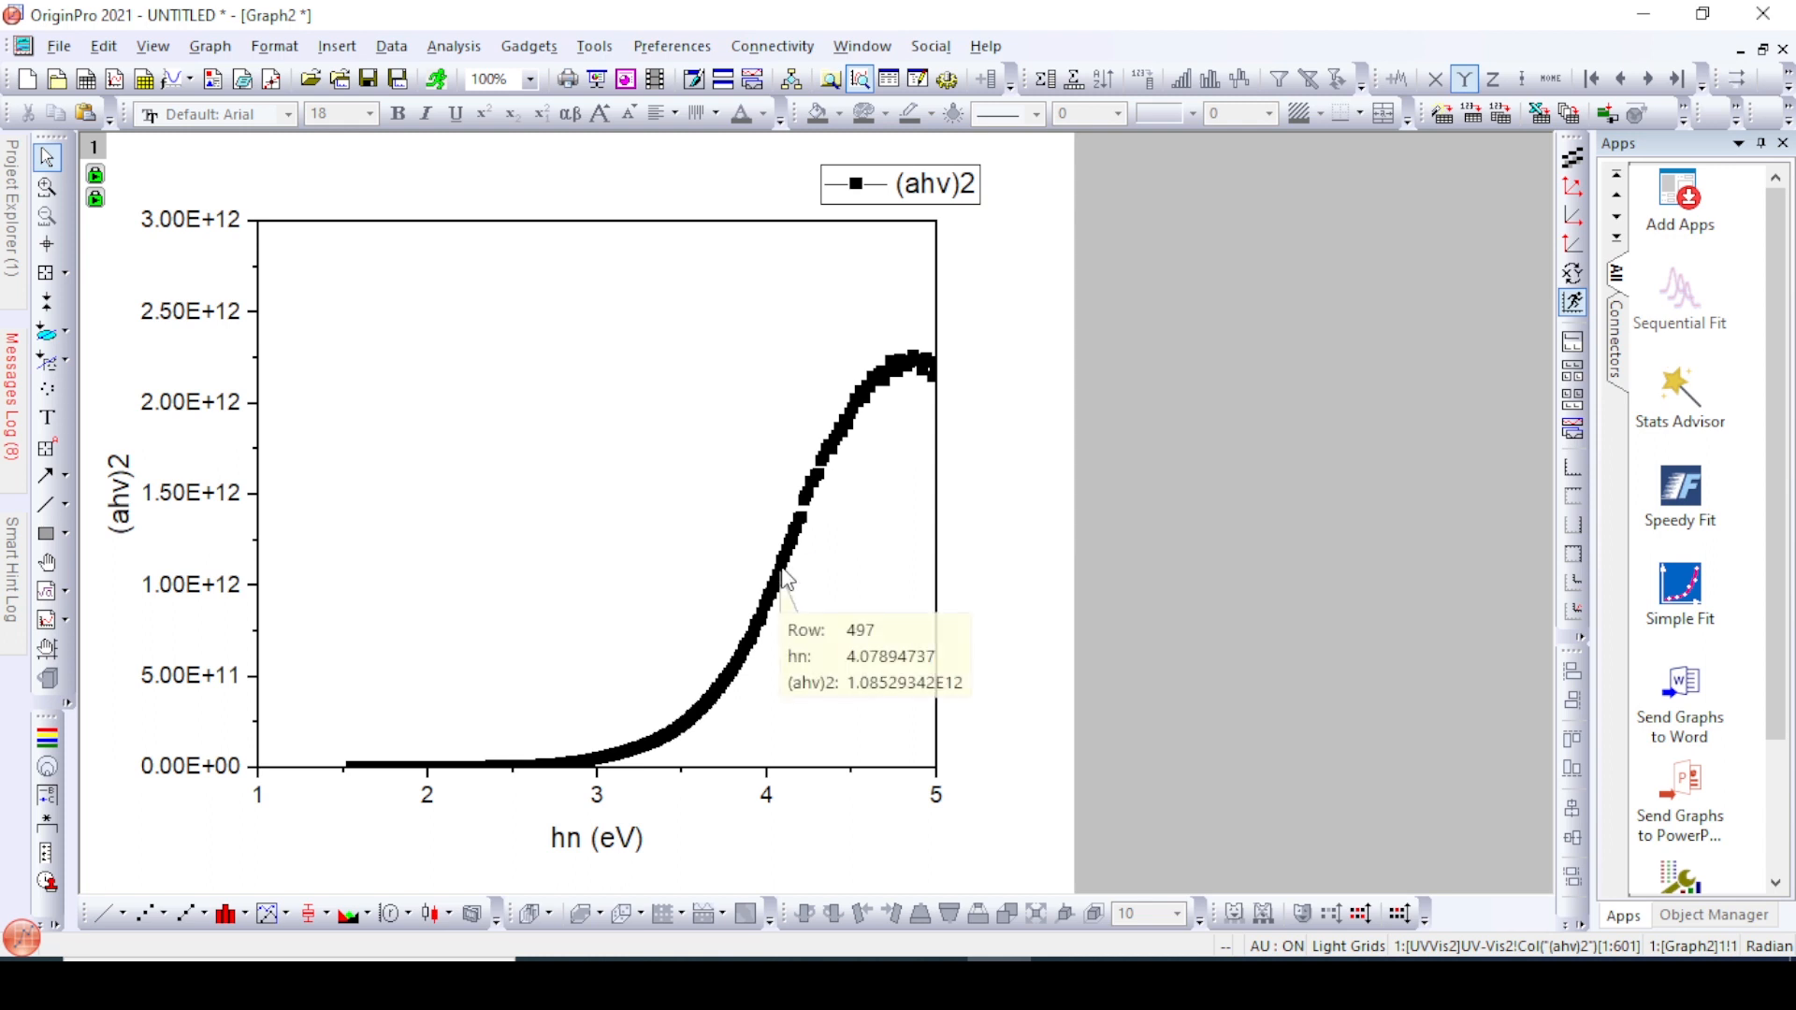
# Draw a straight line along the steep linear part of the curve, extended down to the x axis at about 3.6 eV
pyautogui.click(44, 503)
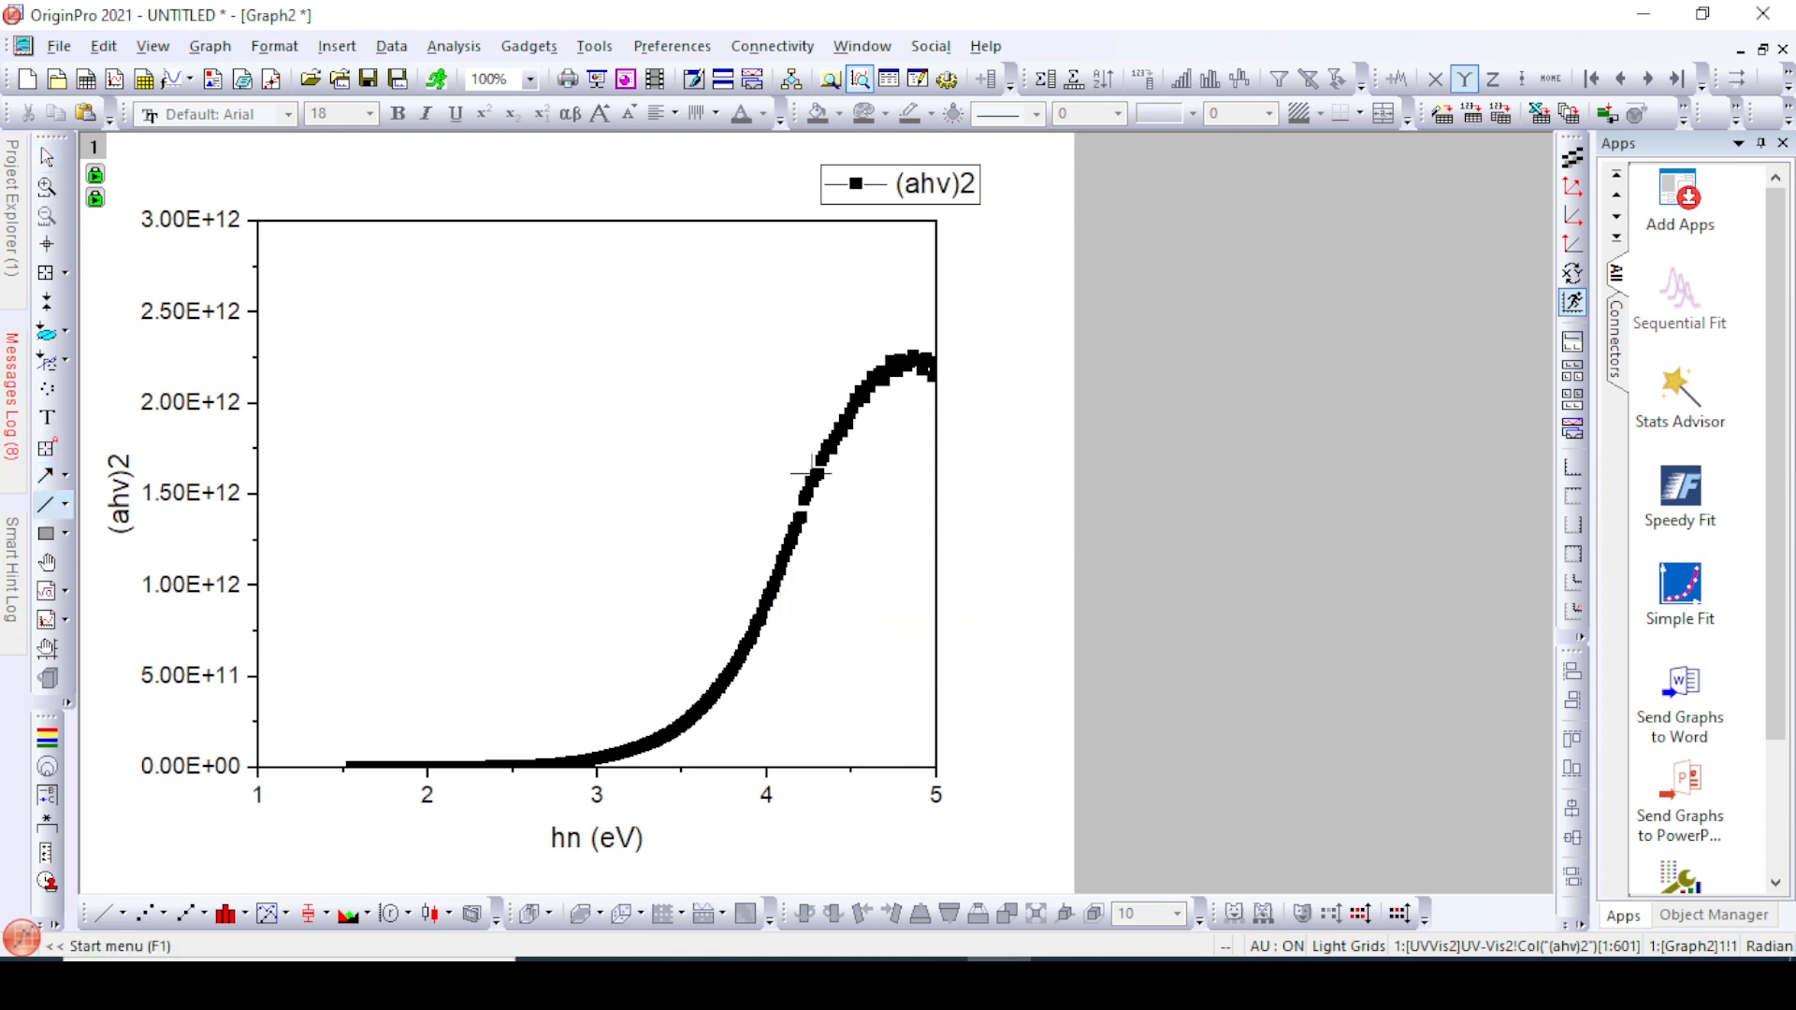
pyautogui.moveTo(717, 707)
pyautogui.mouseDown()
pyautogui.moveTo(675, 794)
pyautogui.moveTo(690, 802)
pyautogui.moveTo(698, 761)
pyautogui.mouseUp()
pyautogui.click(687, 793)
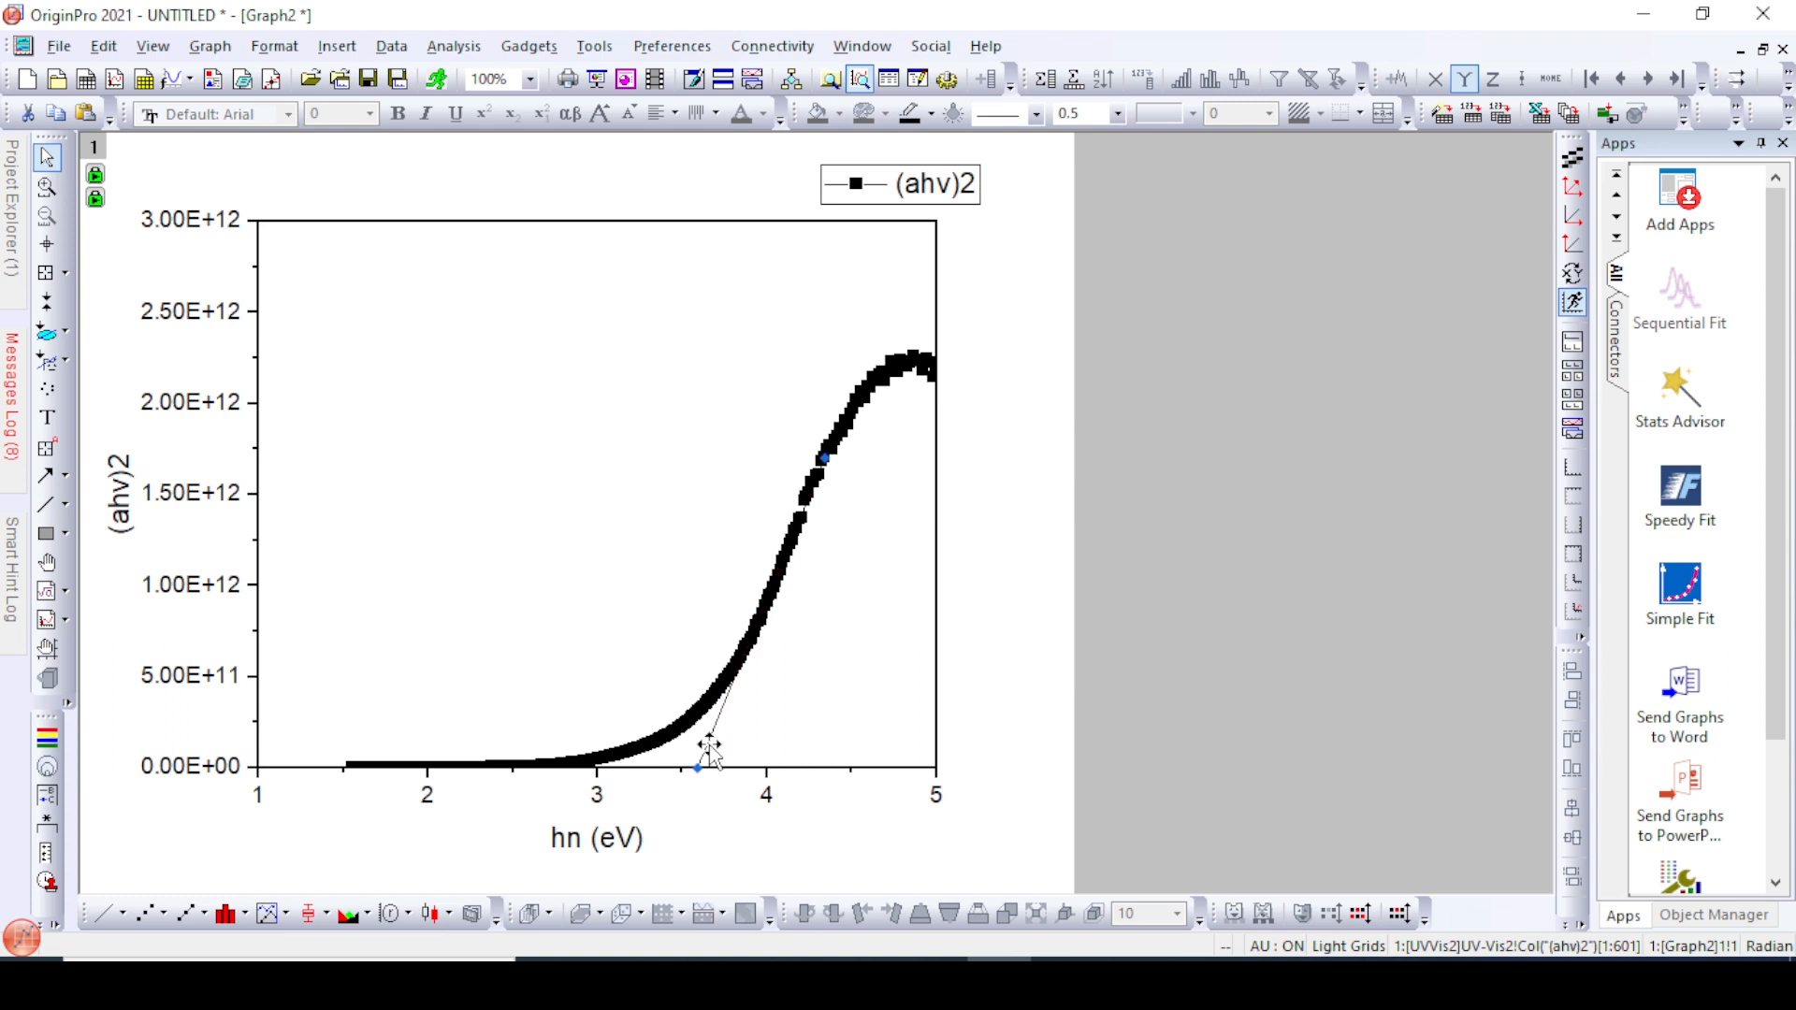
# Format the drawn tangent line with width 2 and red color
pyautogui.doubleClick(708, 746)
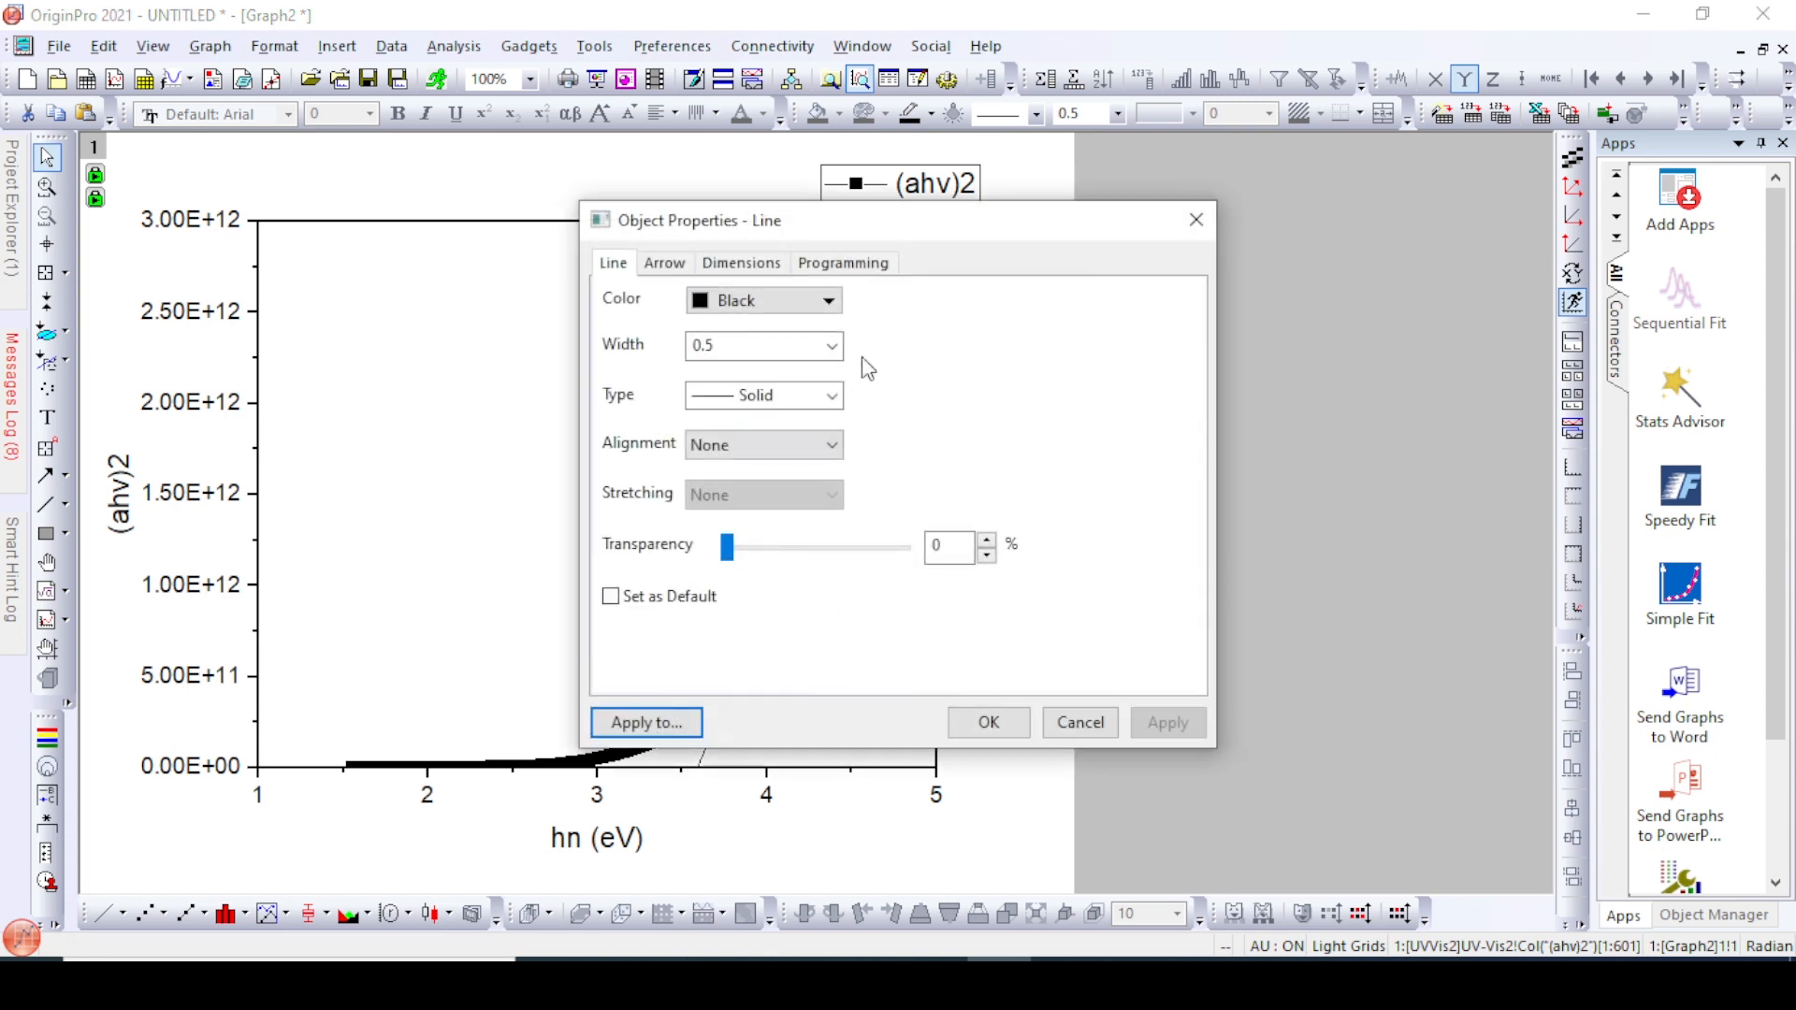
pyautogui.click(831, 346)
pyautogui.click(814, 451)
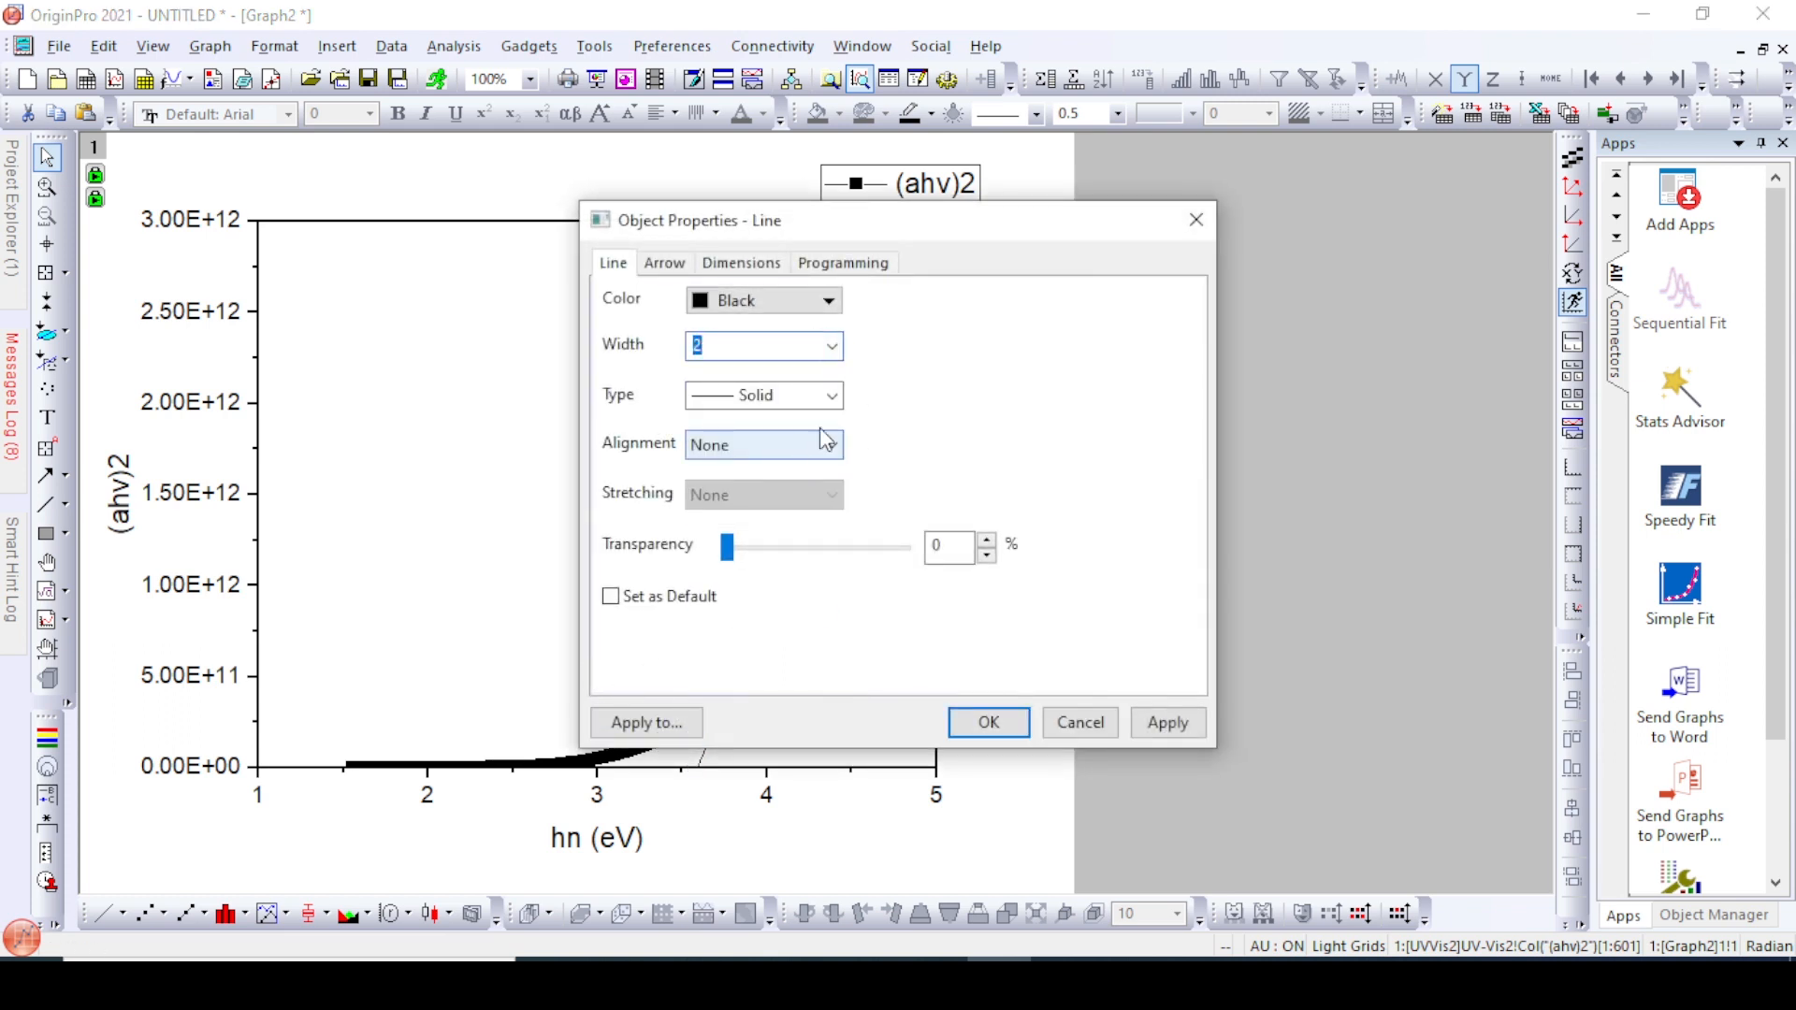
pyautogui.click(802, 301)
pyautogui.click(729, 369)
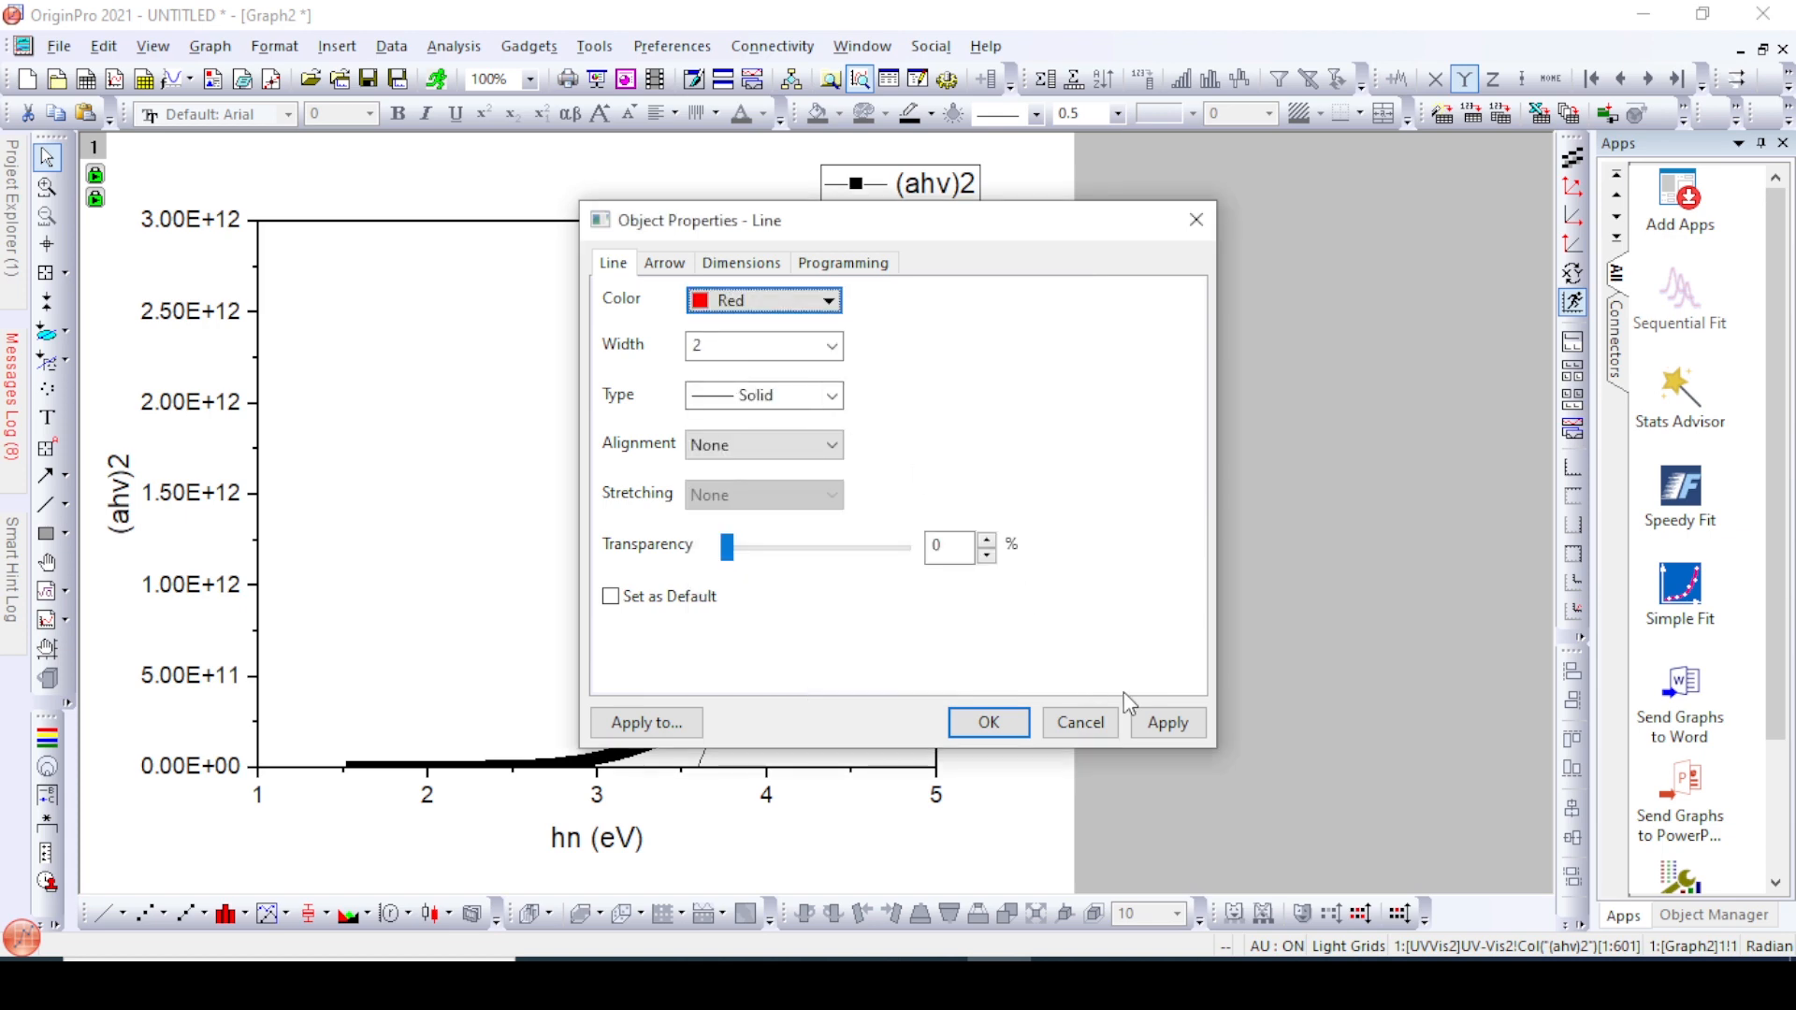
pyautogui.click(1168, 722)
pyautogui.moveTo(854, 232); pyautogui.dragTo(1490, 191)
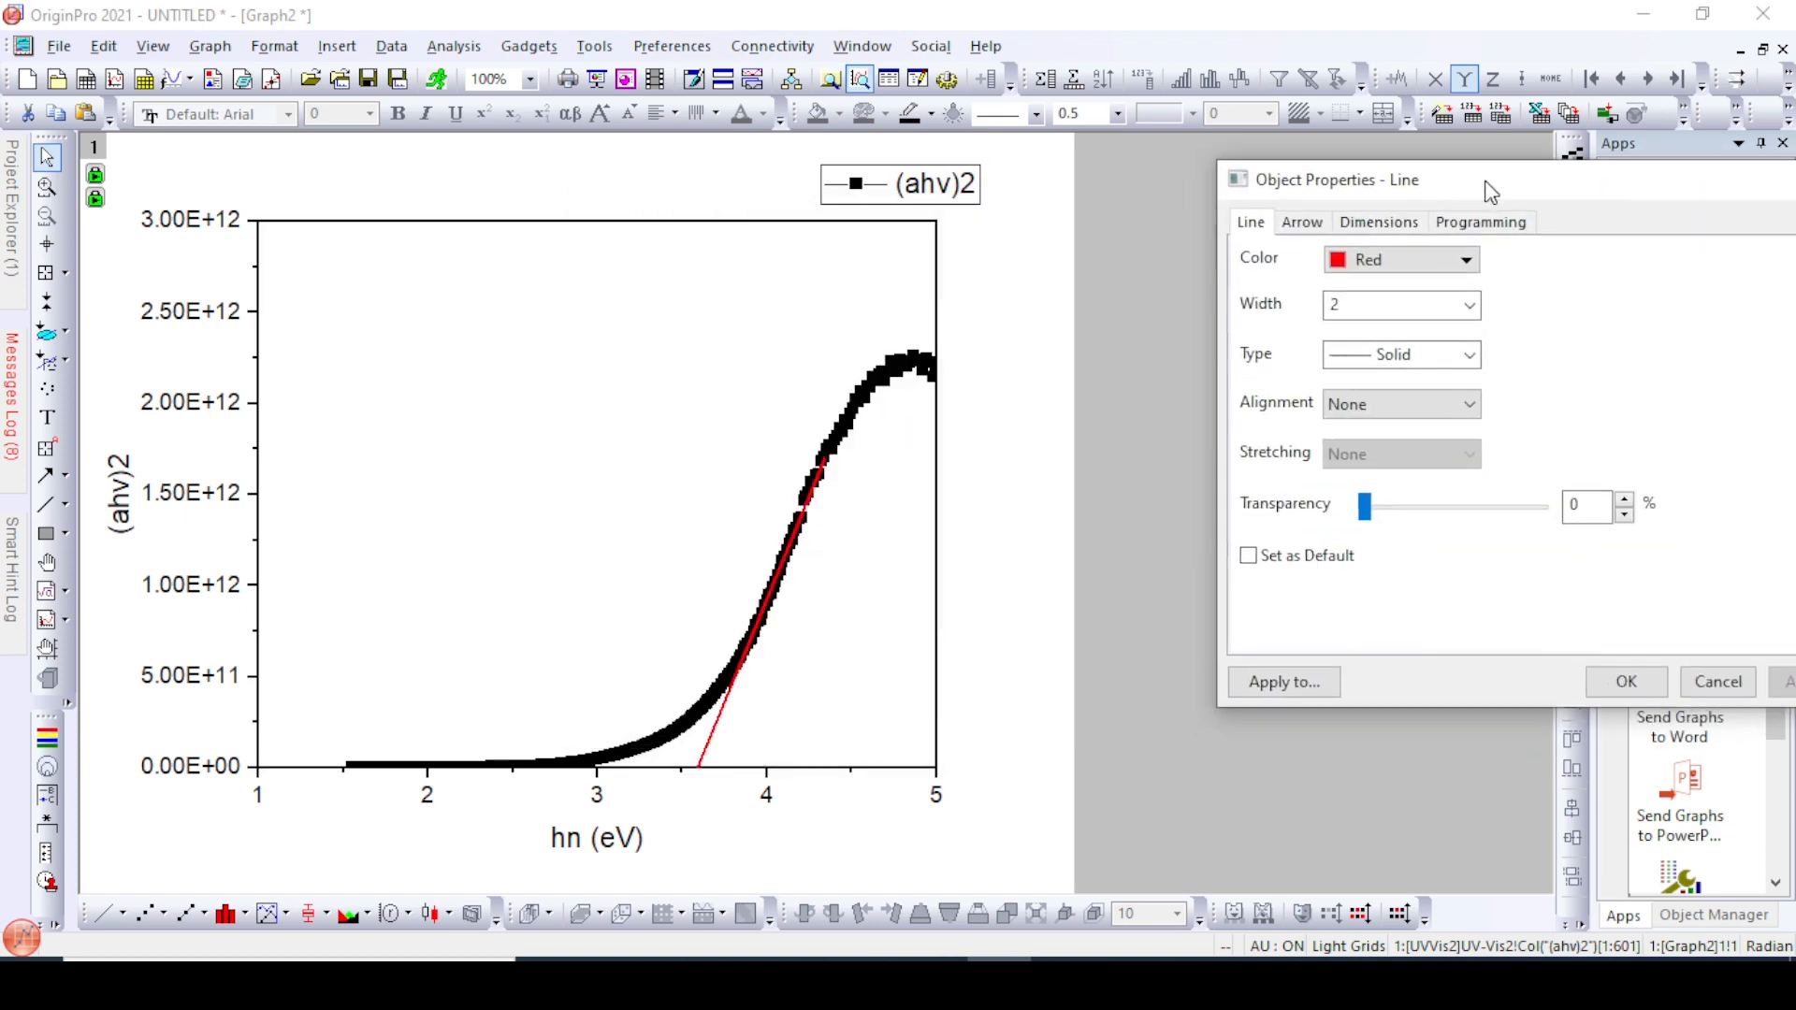
pyautogui.click(1603, 690)
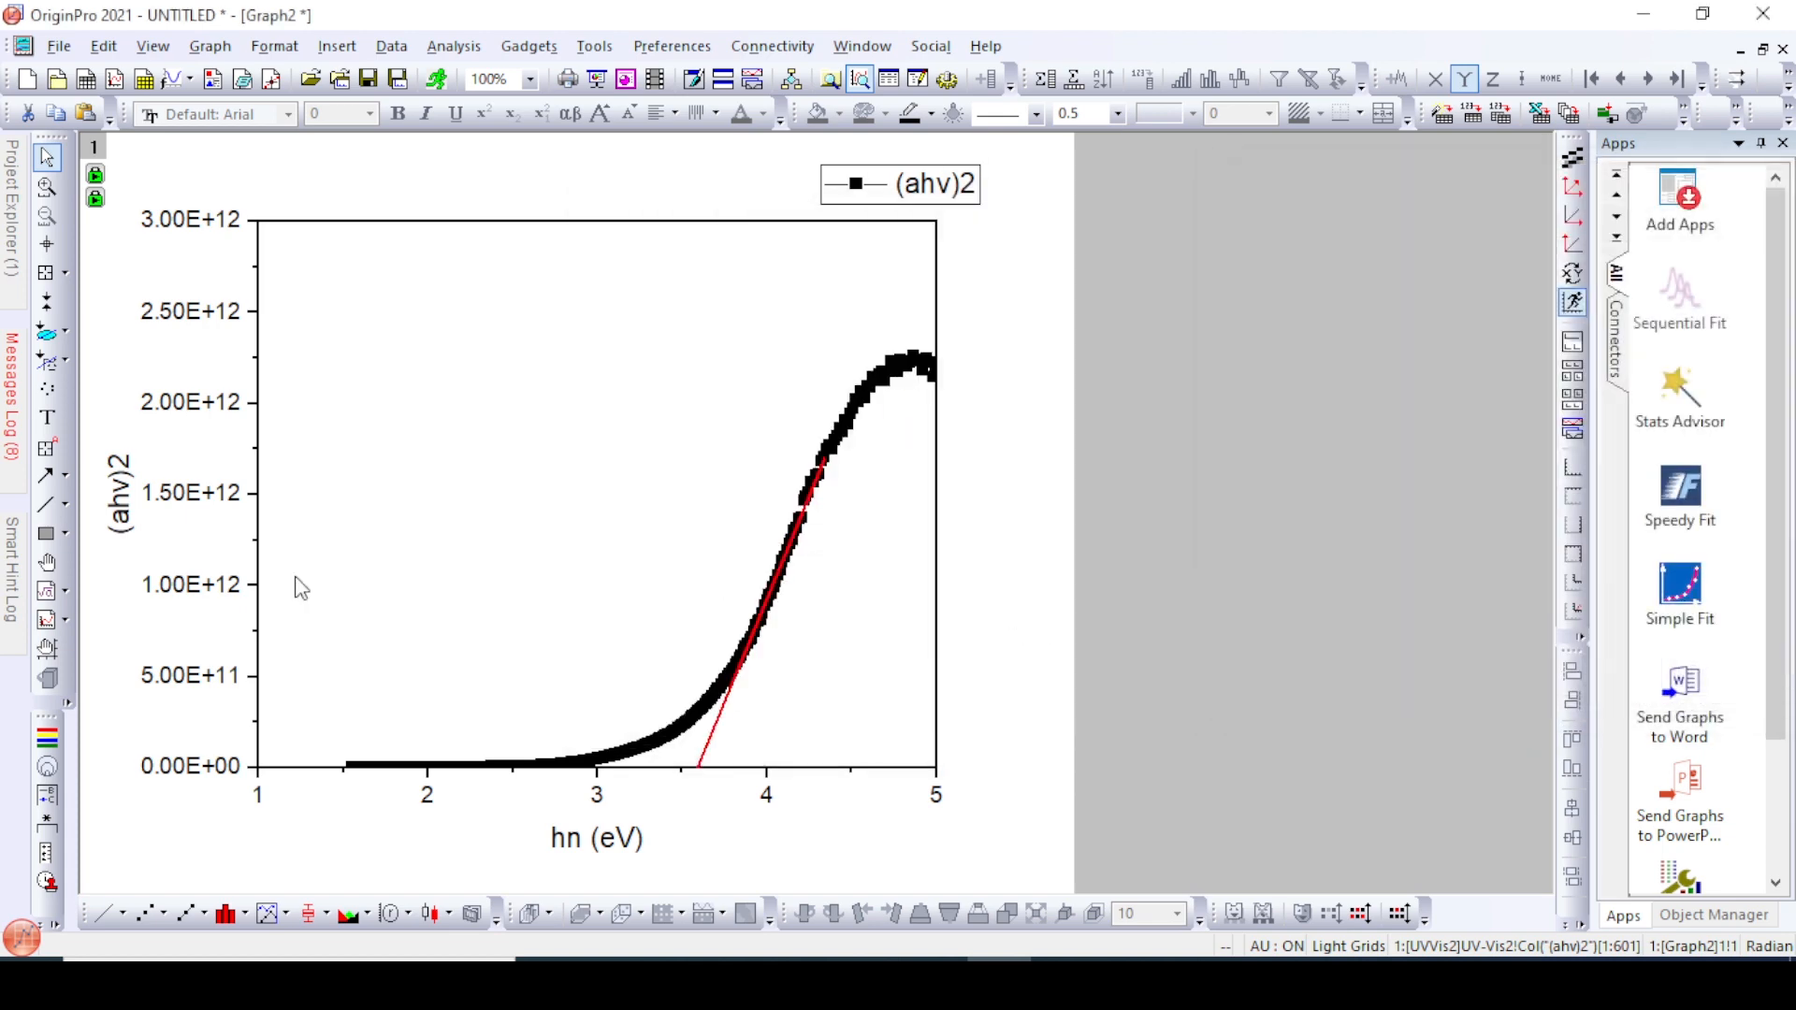
# Read the coordinates where the red line meets the x axis and add the text "Eg = 3.59 eV" beside the curve
pyautogui.click(47, 244)
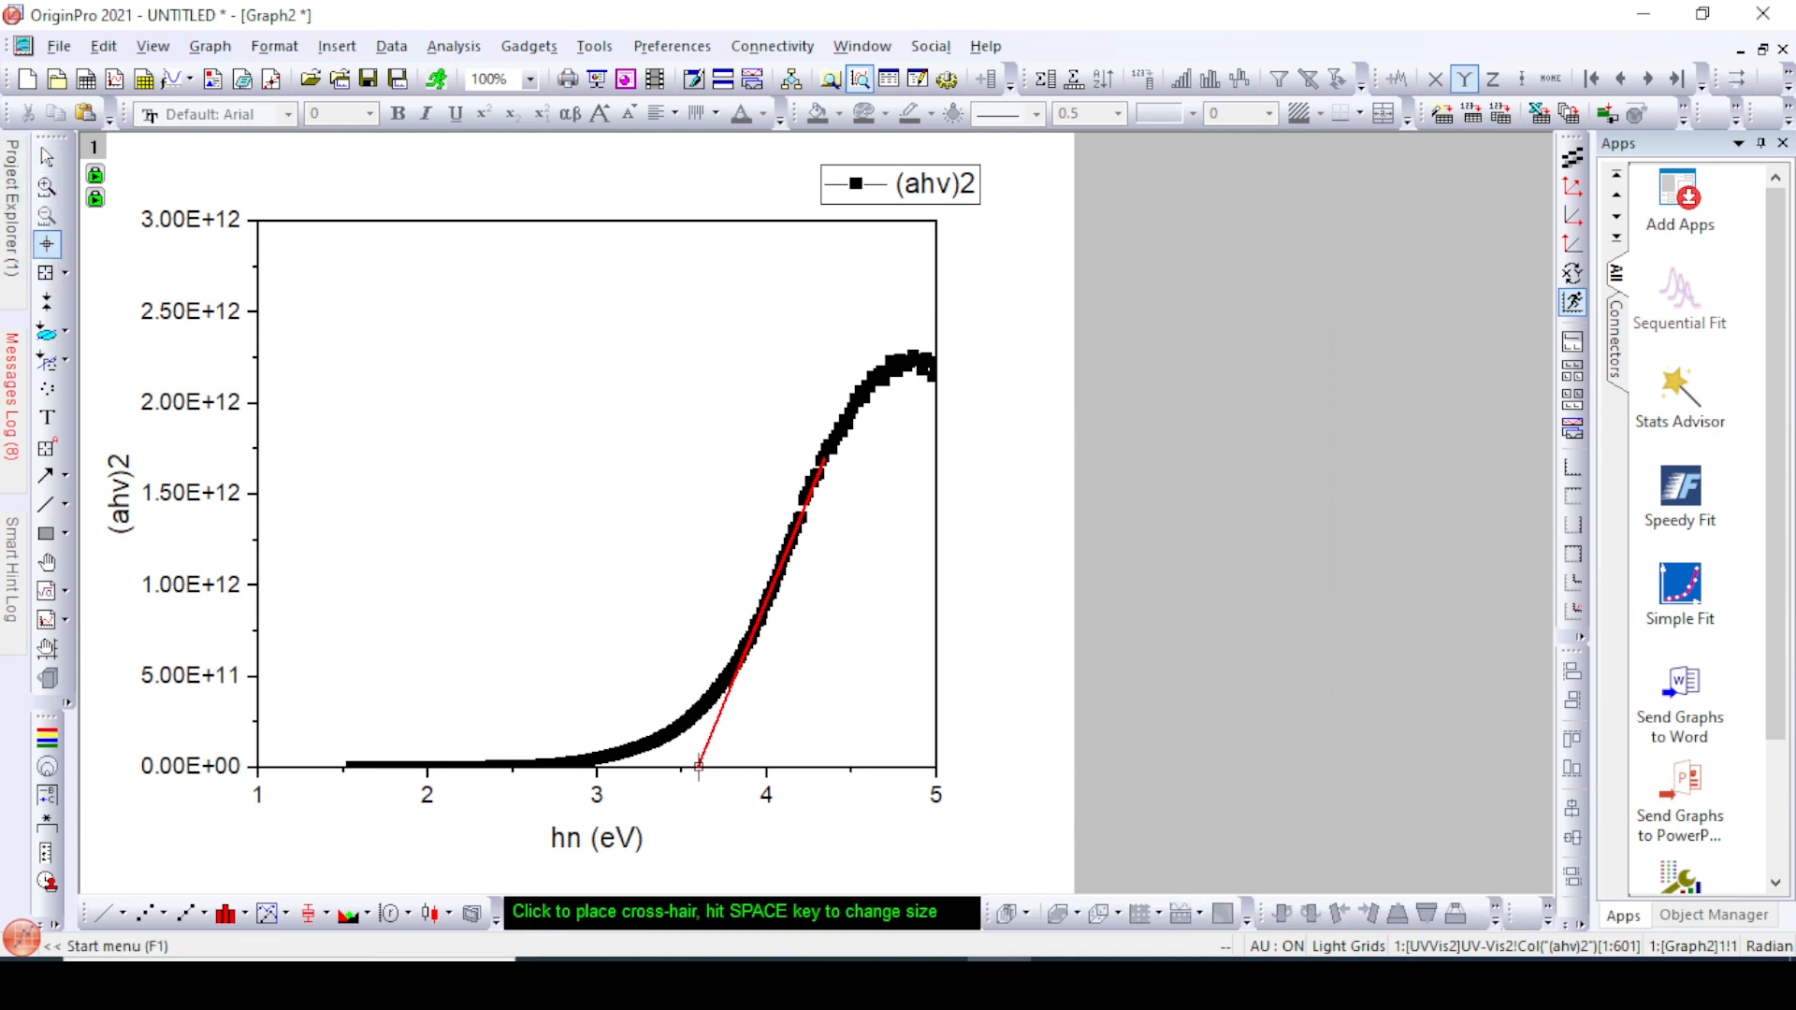
pyautogui.click(699, 765)
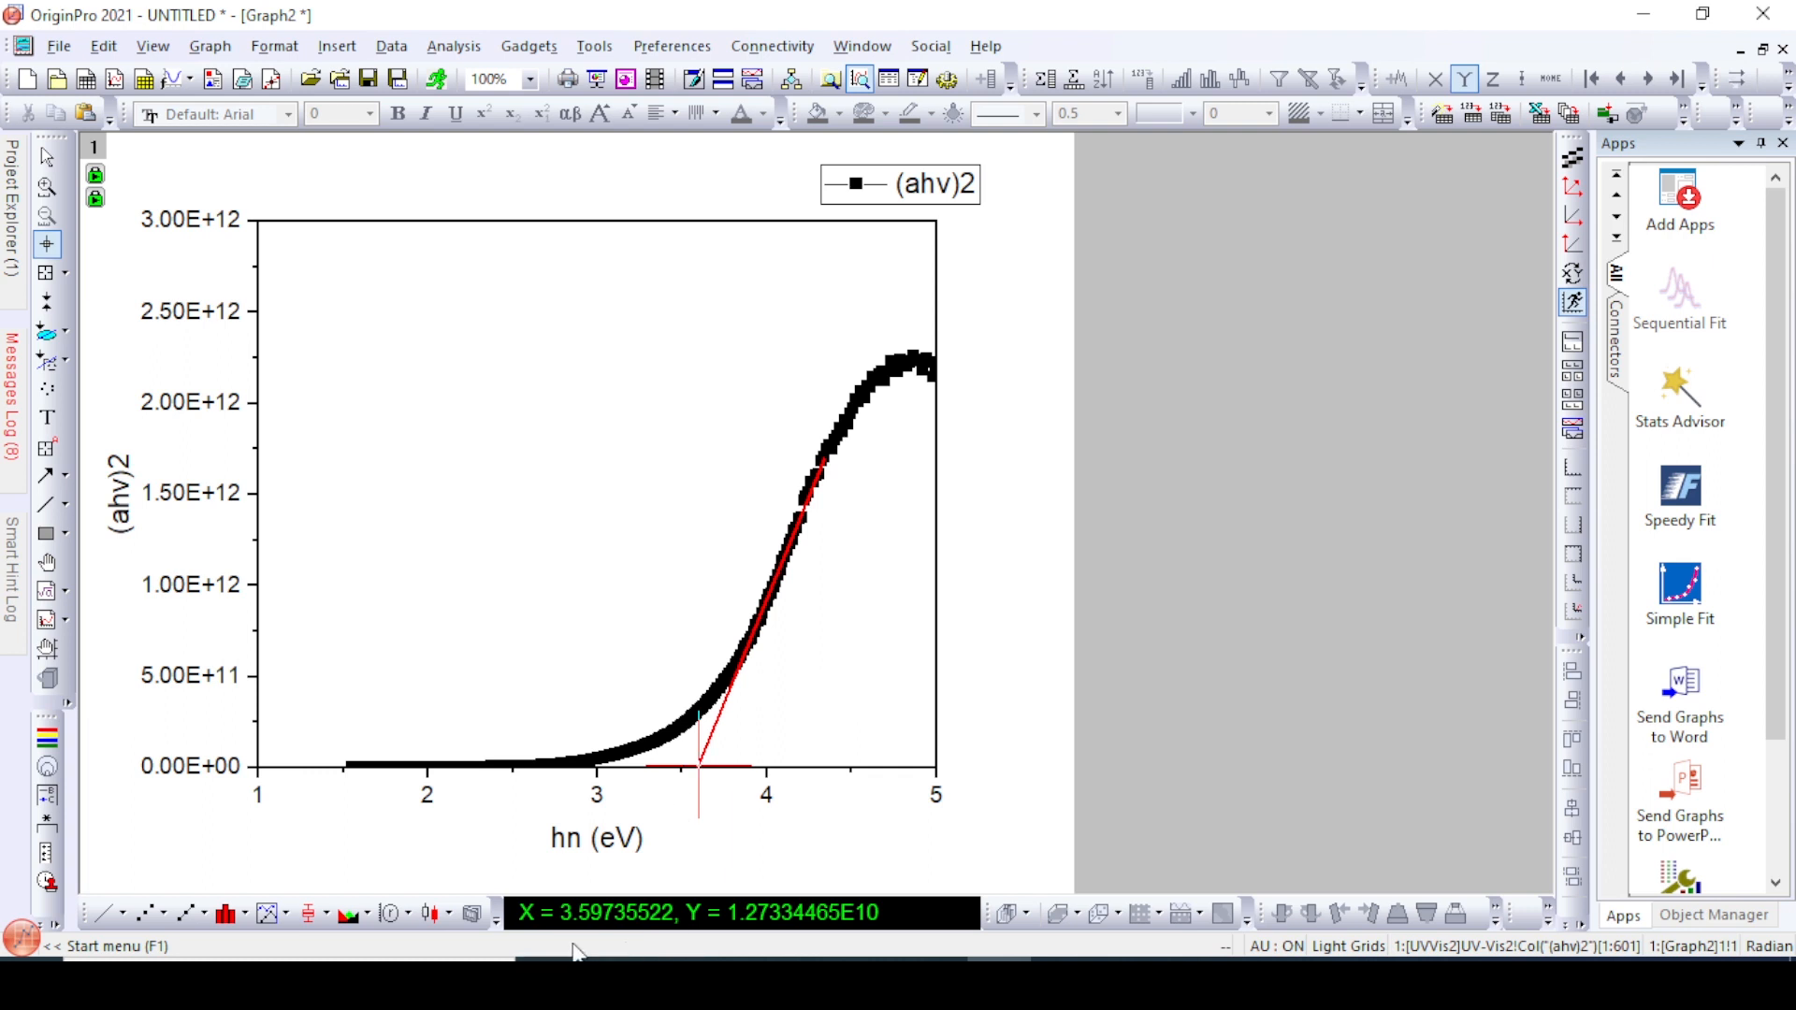
pyautogui.click(49, 449)
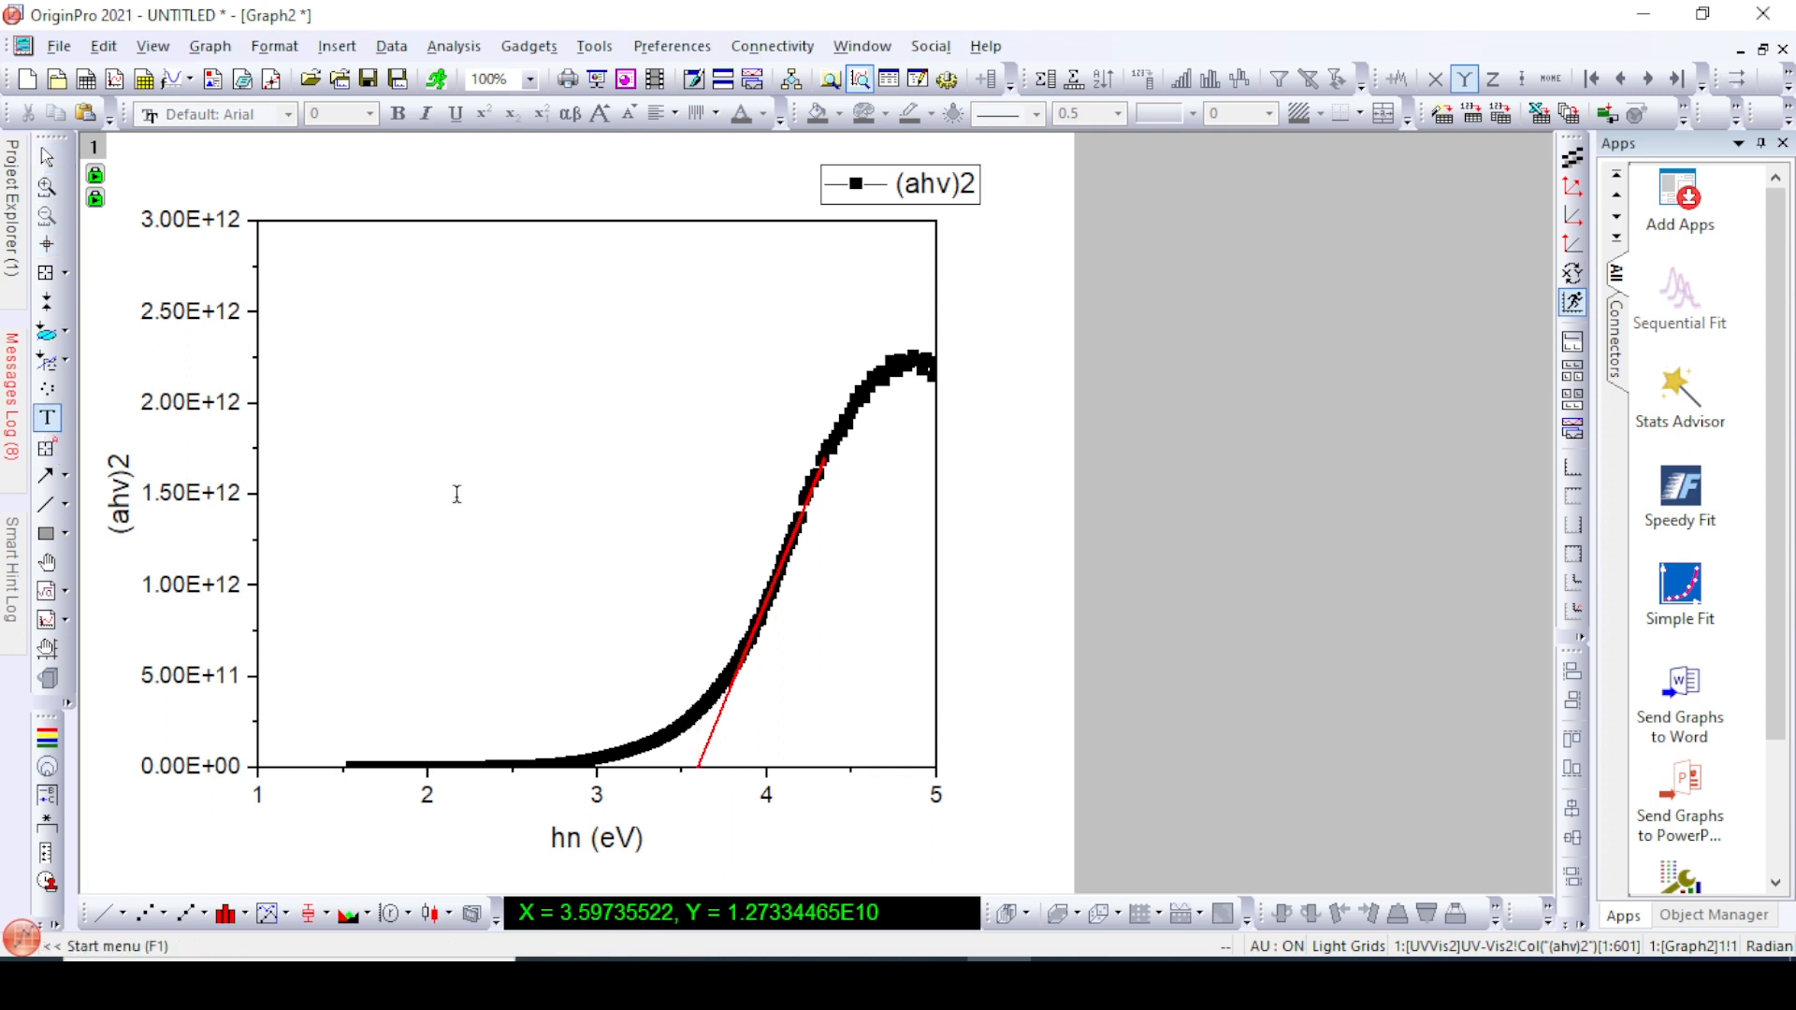
pyautogui.click(547, 517)
pyautogui.write('Eg')
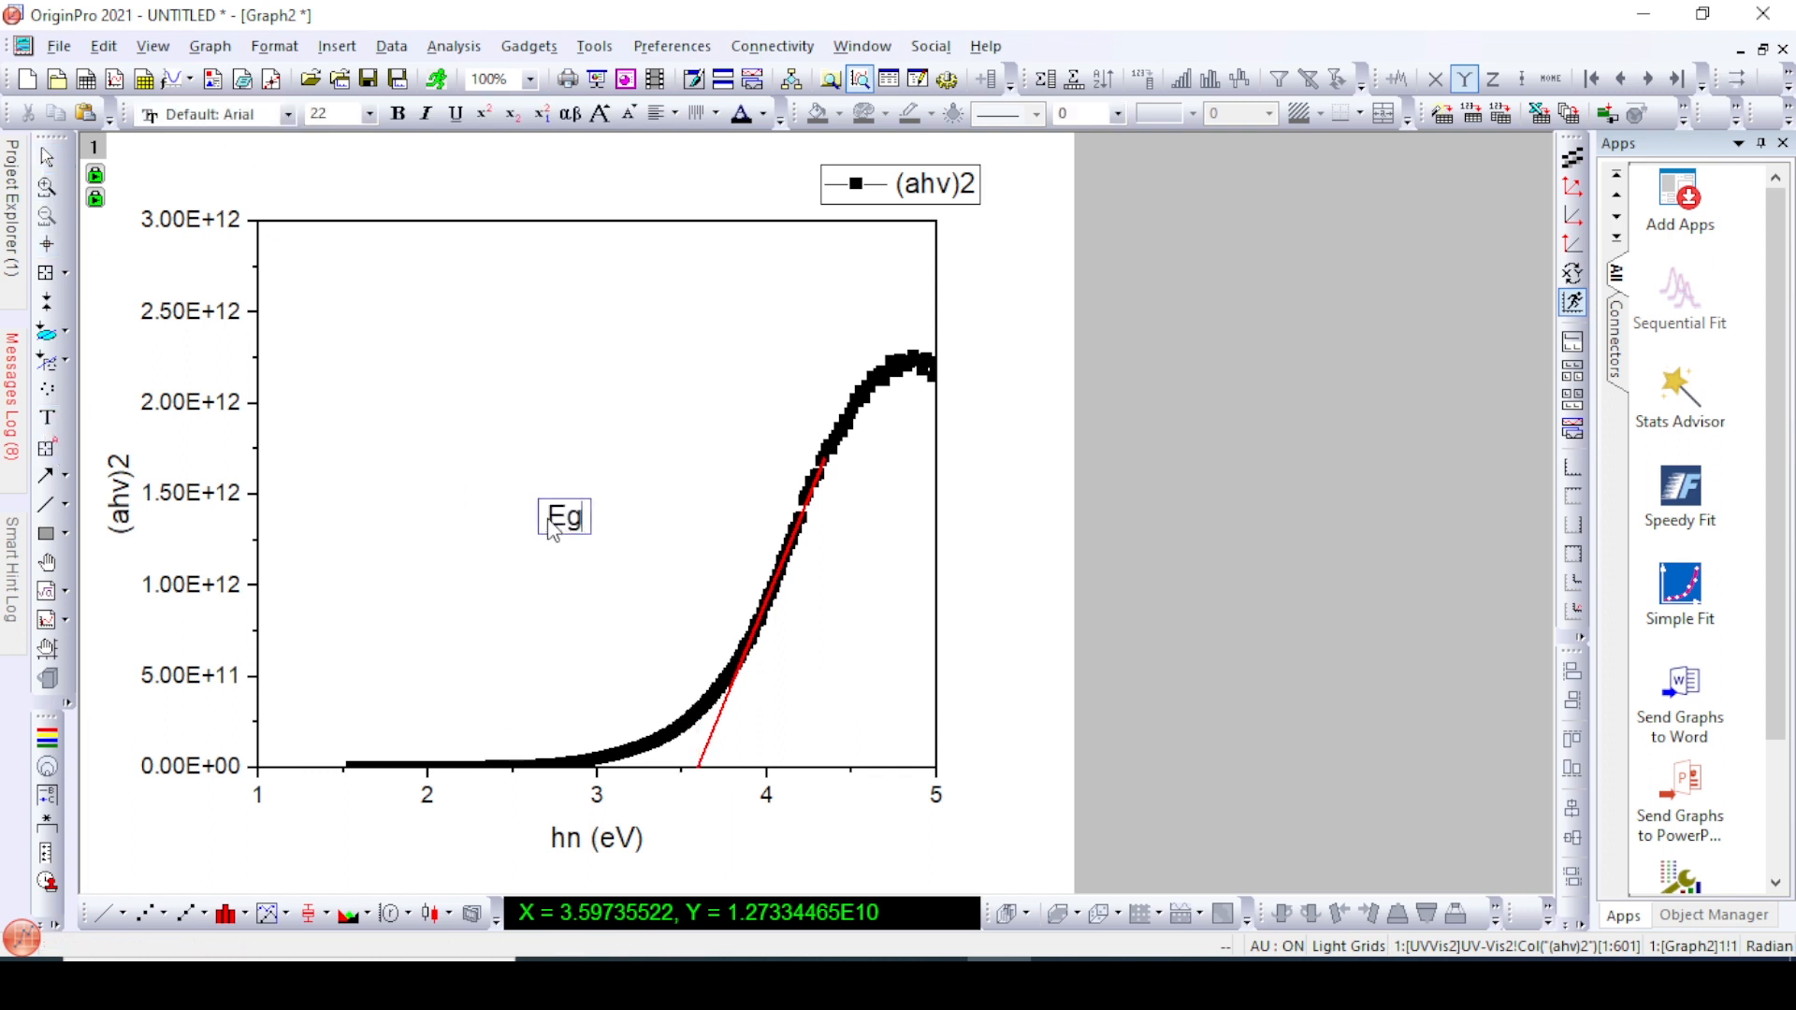
pyautogui.write(' = 3.59')
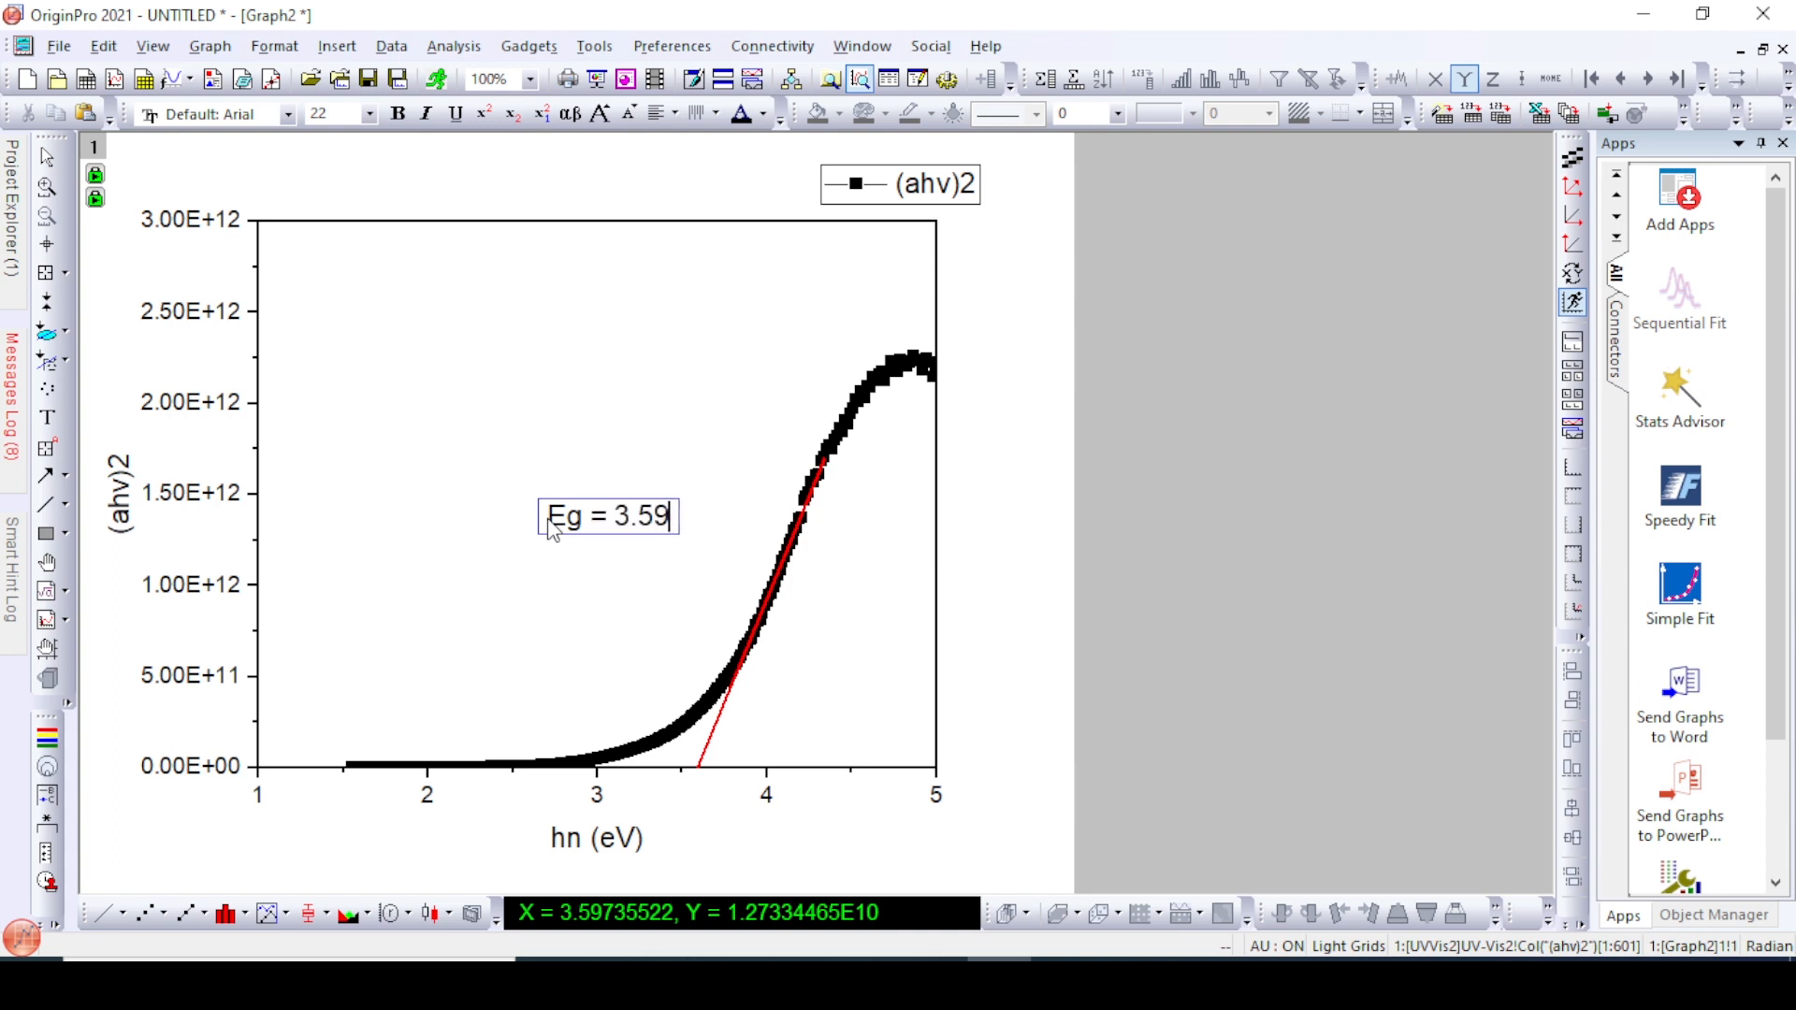
pyautogui.write('eV')
pyautogui.click(589, 585)
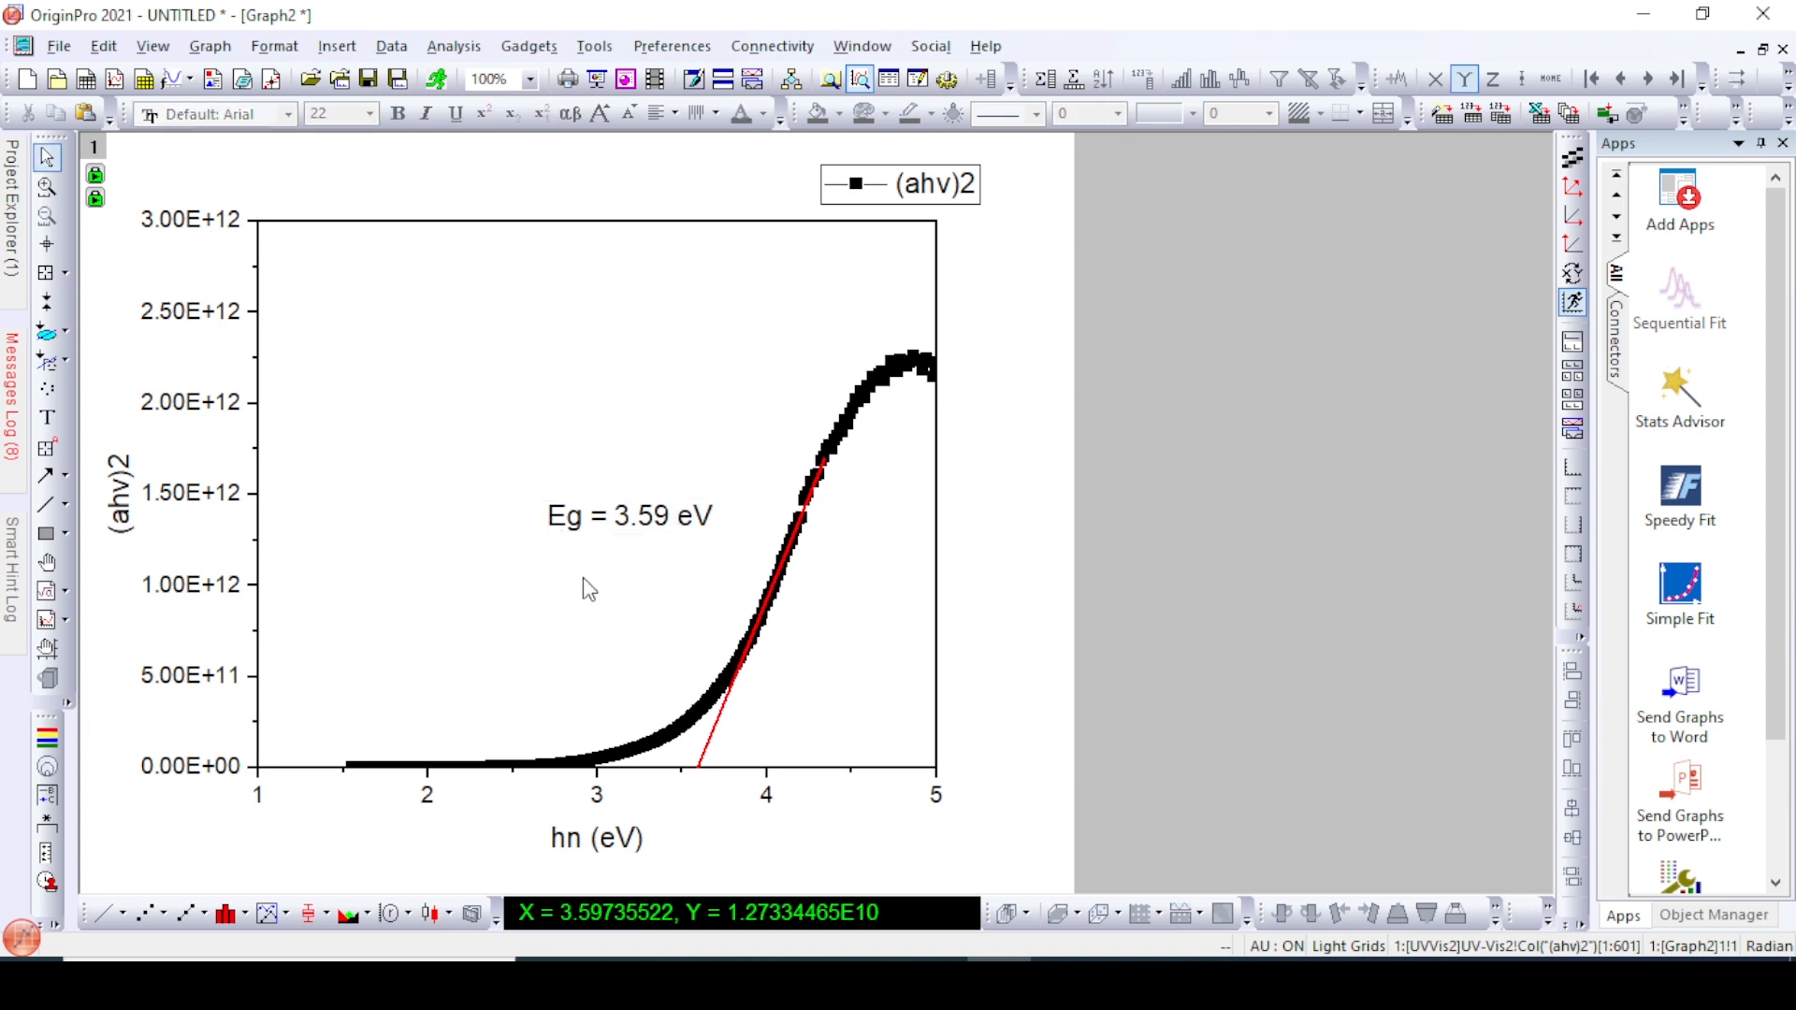
# Switch to the Word document and add below the wavelength formula the line "Therefore the direct bandgap of the sample is found to be 3.59"
pyautogui.click(934, 984)
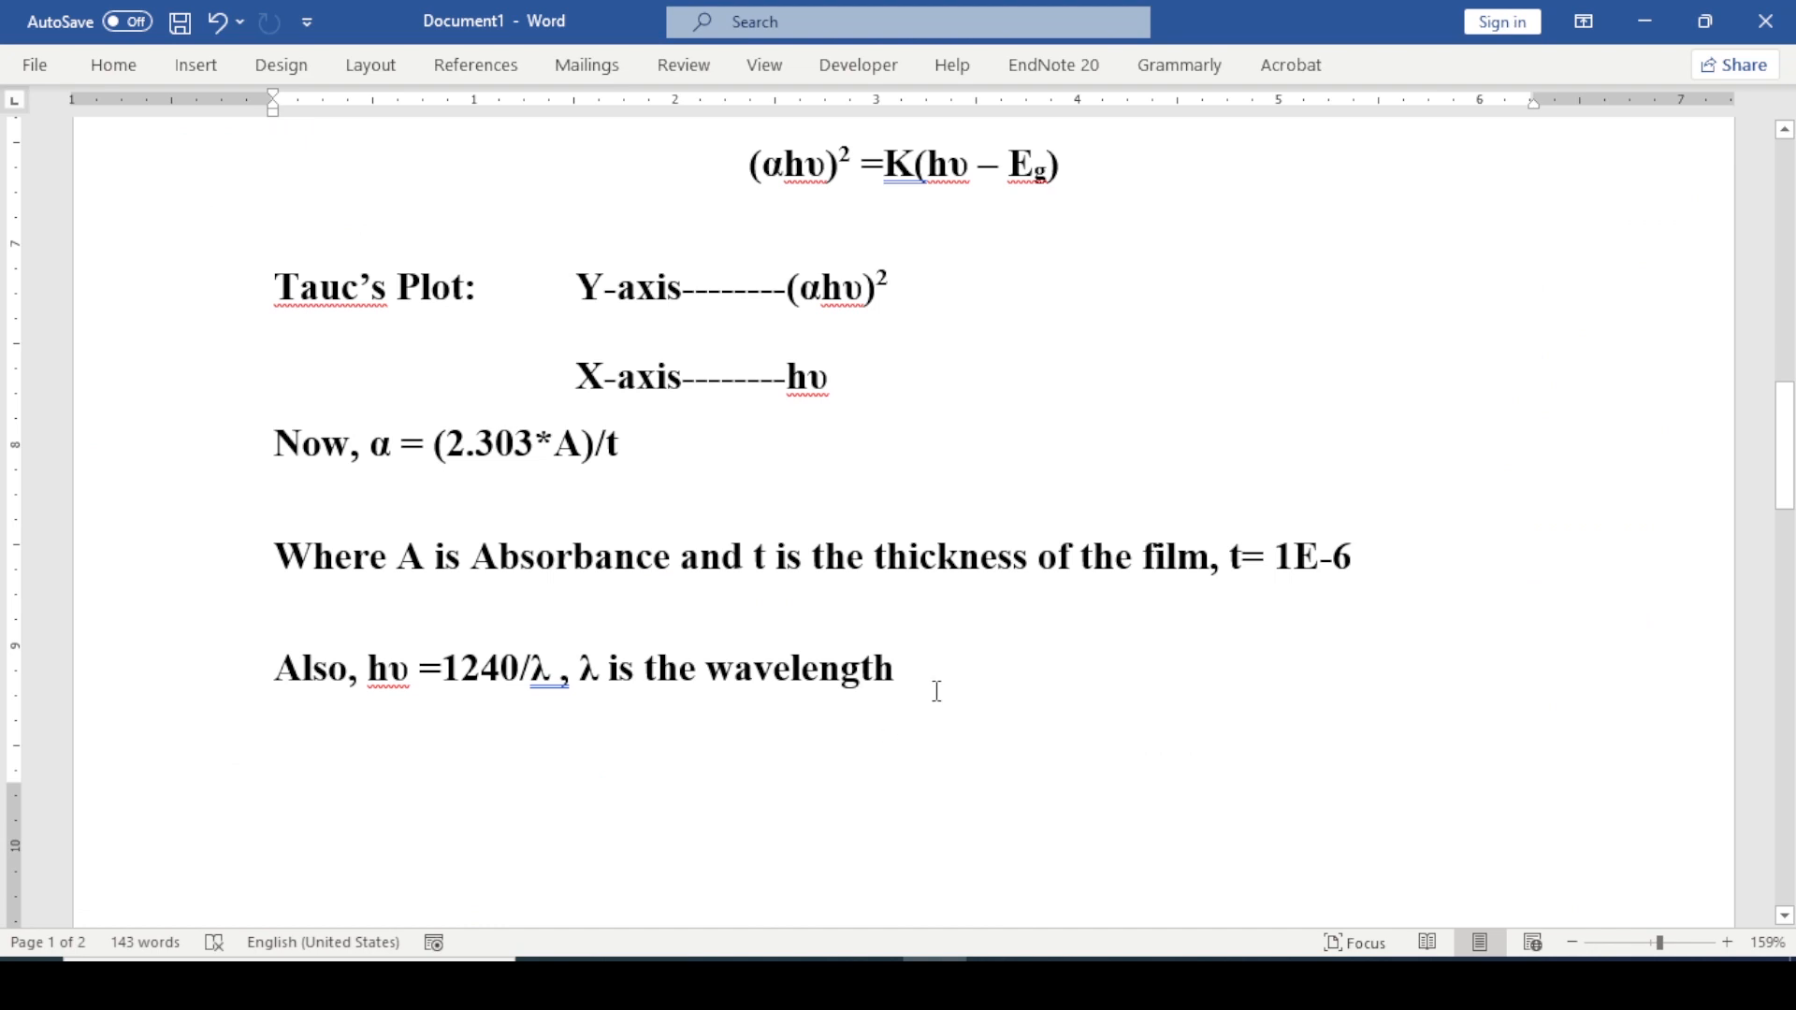
pyautogui.press('Return')
pyautogui.write('Th')
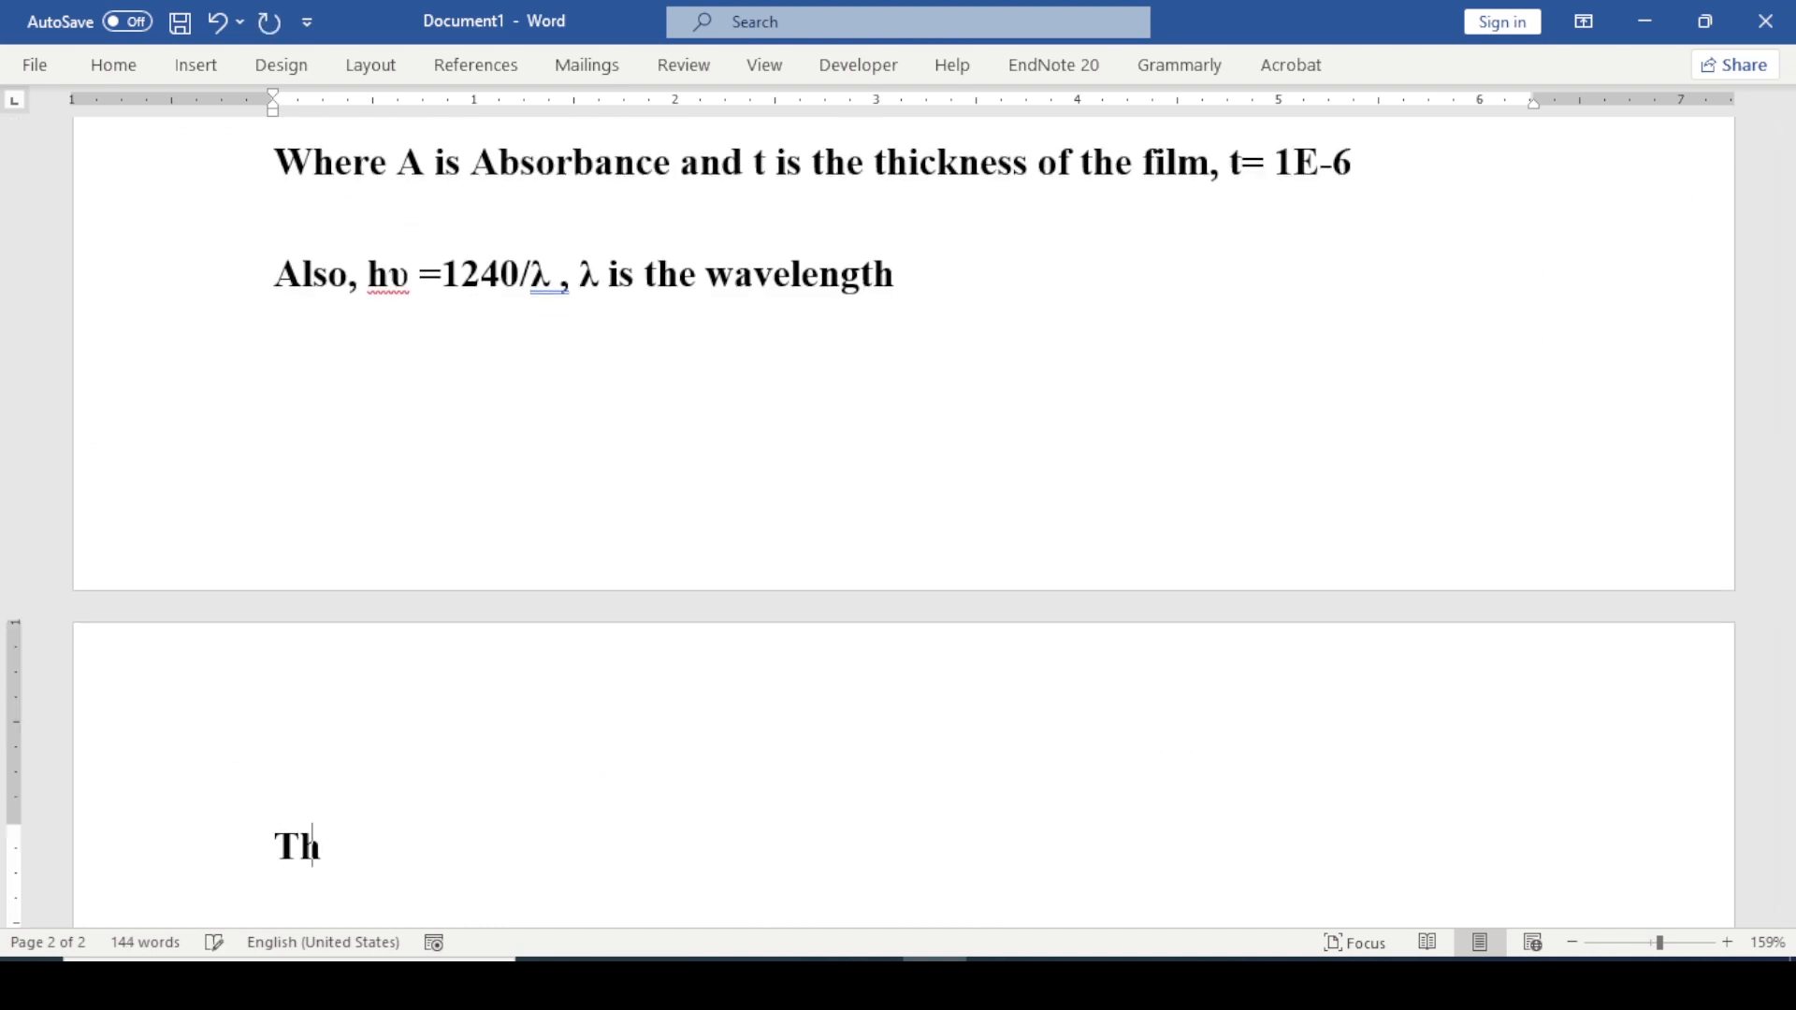
pyautogui.write('erefore the ')
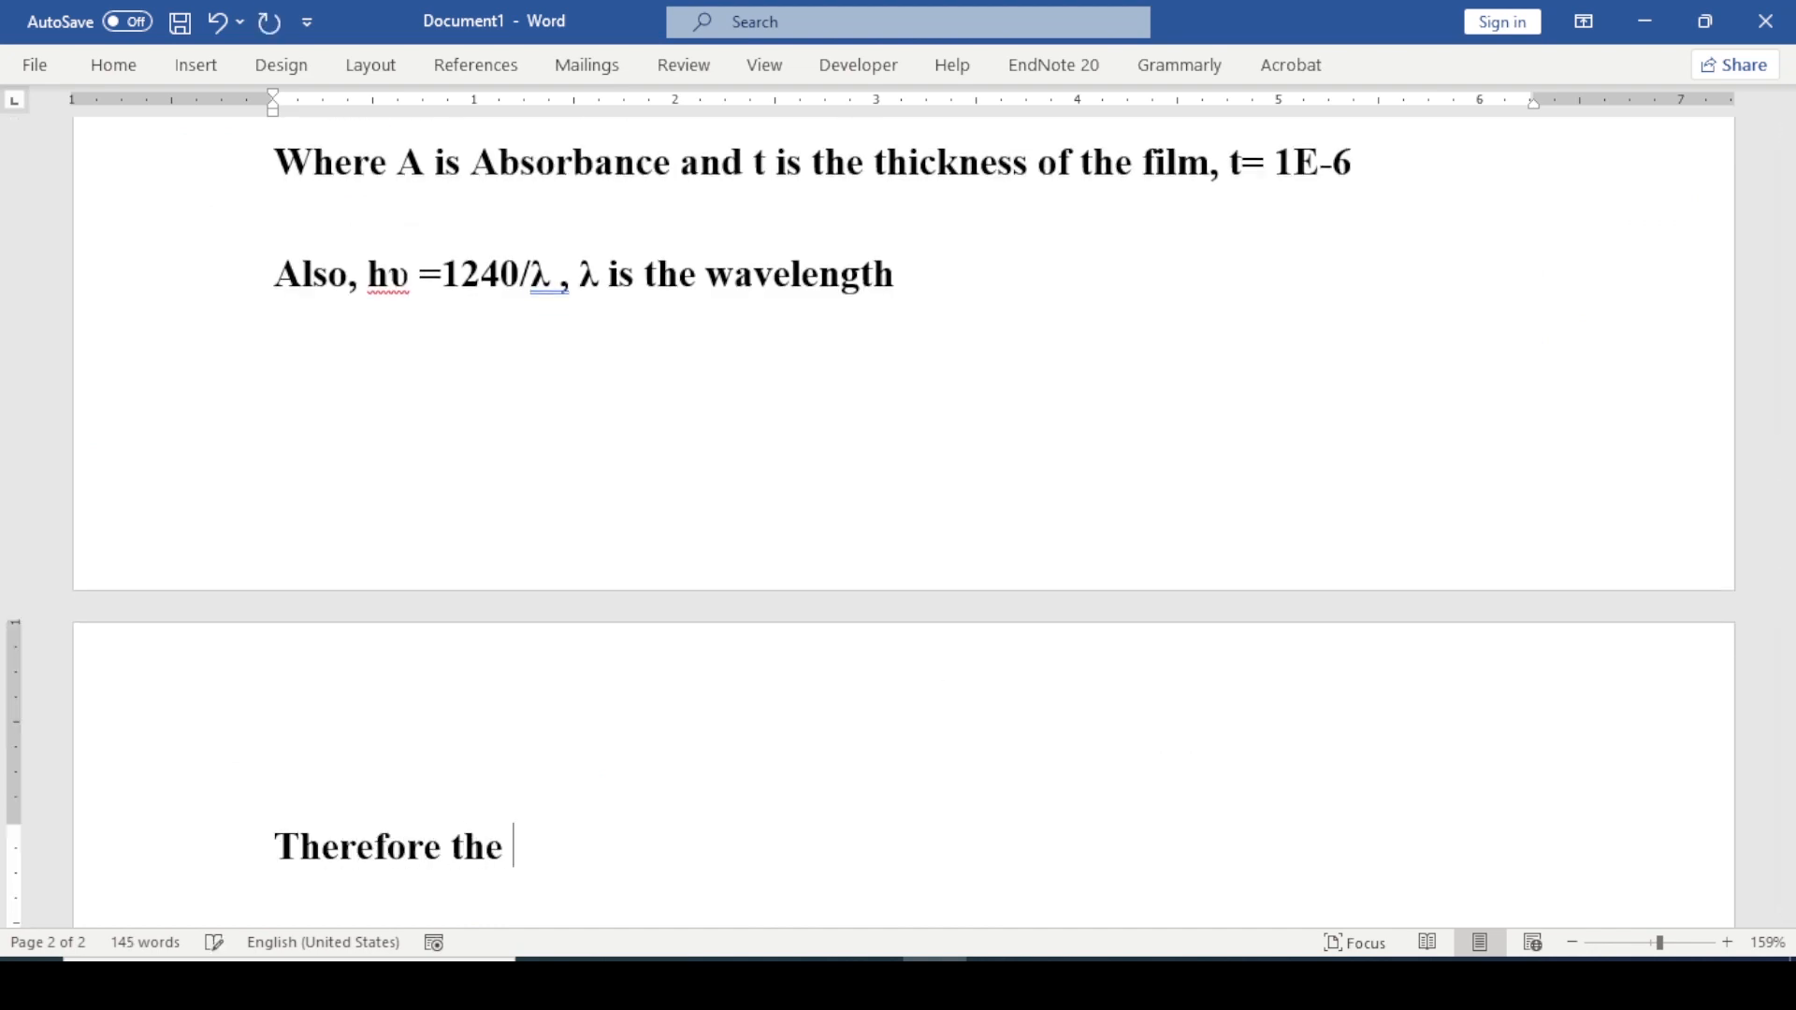
pyautogui.write('direct bandgap ')
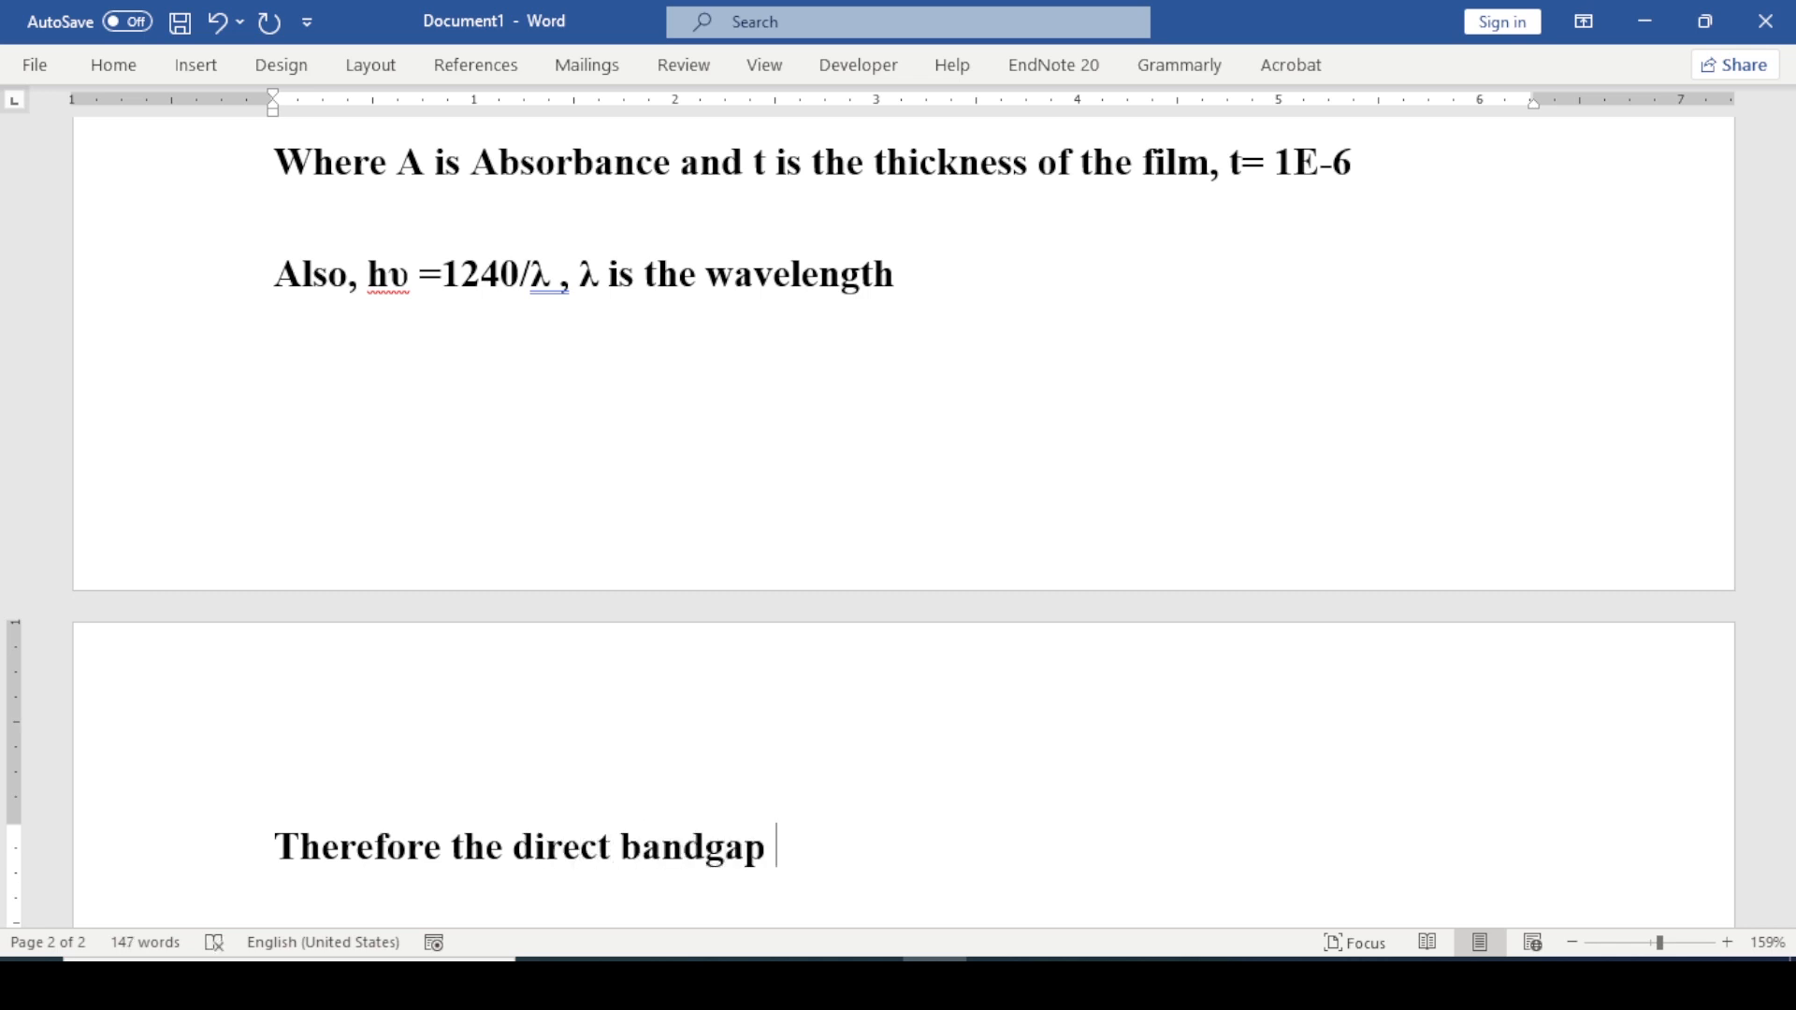
pyautogui.write('of the samp')
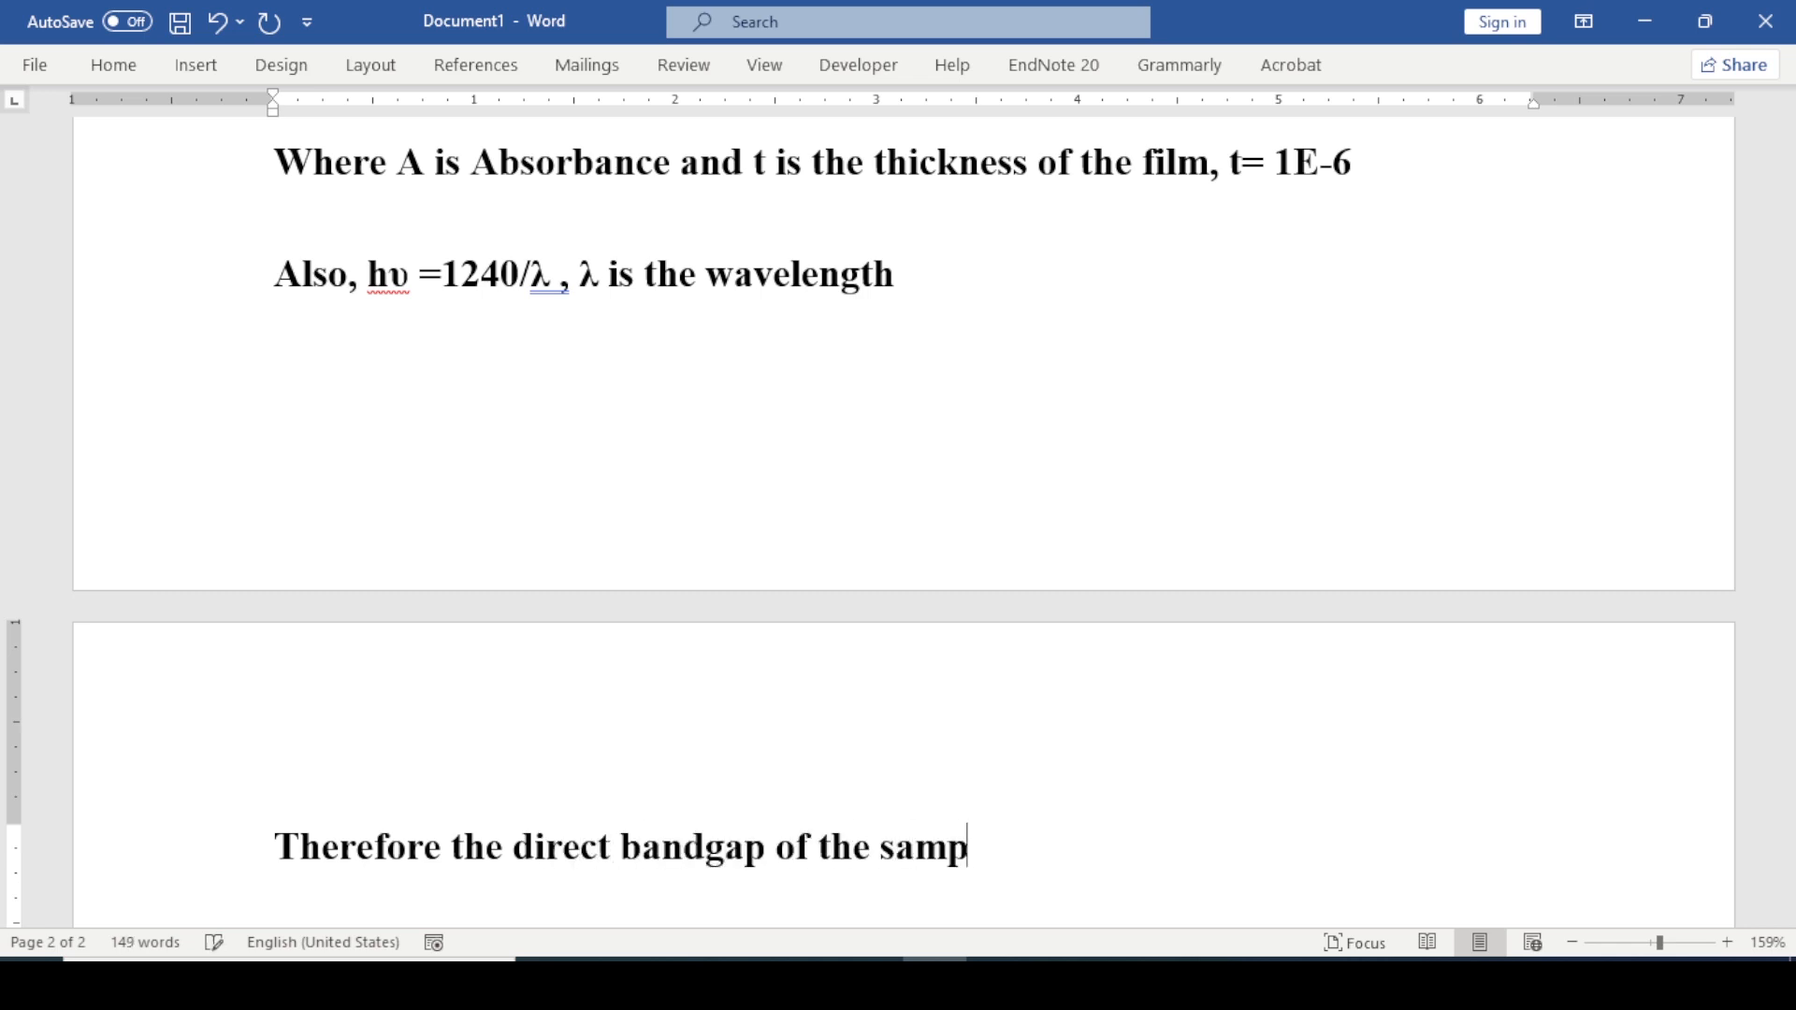
pyautogui.write('le is foi')
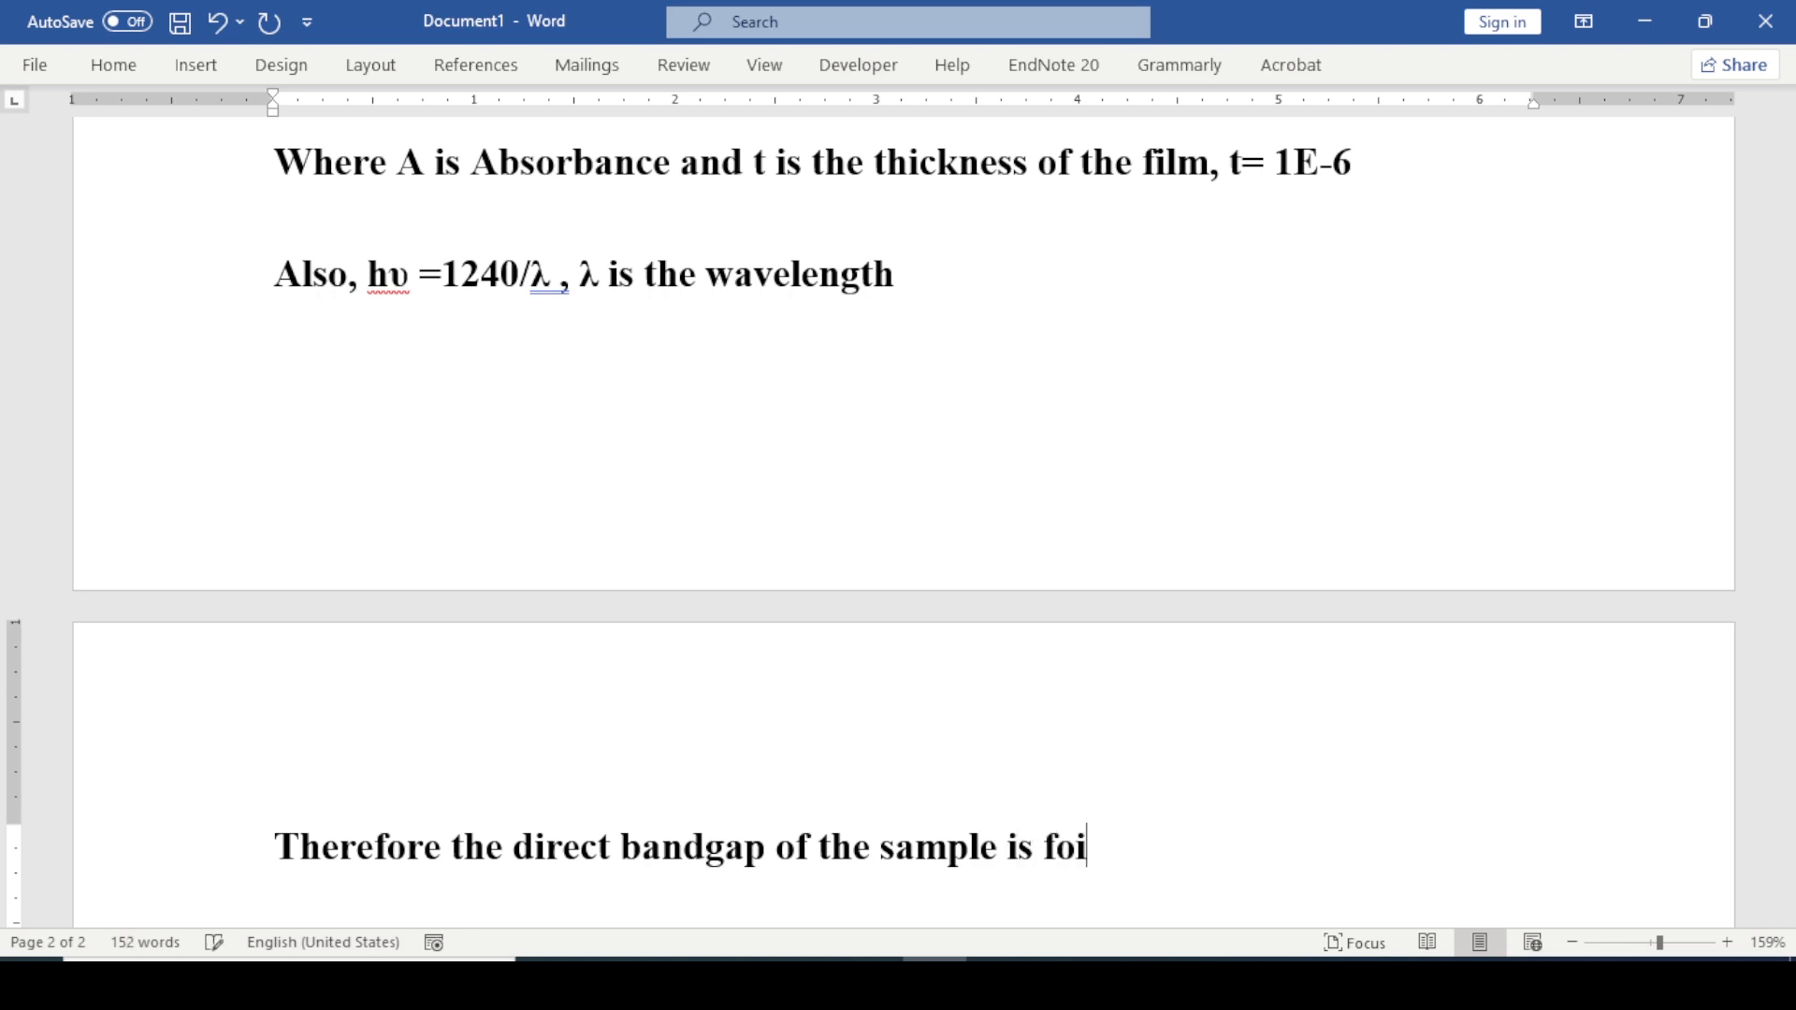
pyautogui.press('BackSpace')
pyautogui.write('und to be ')
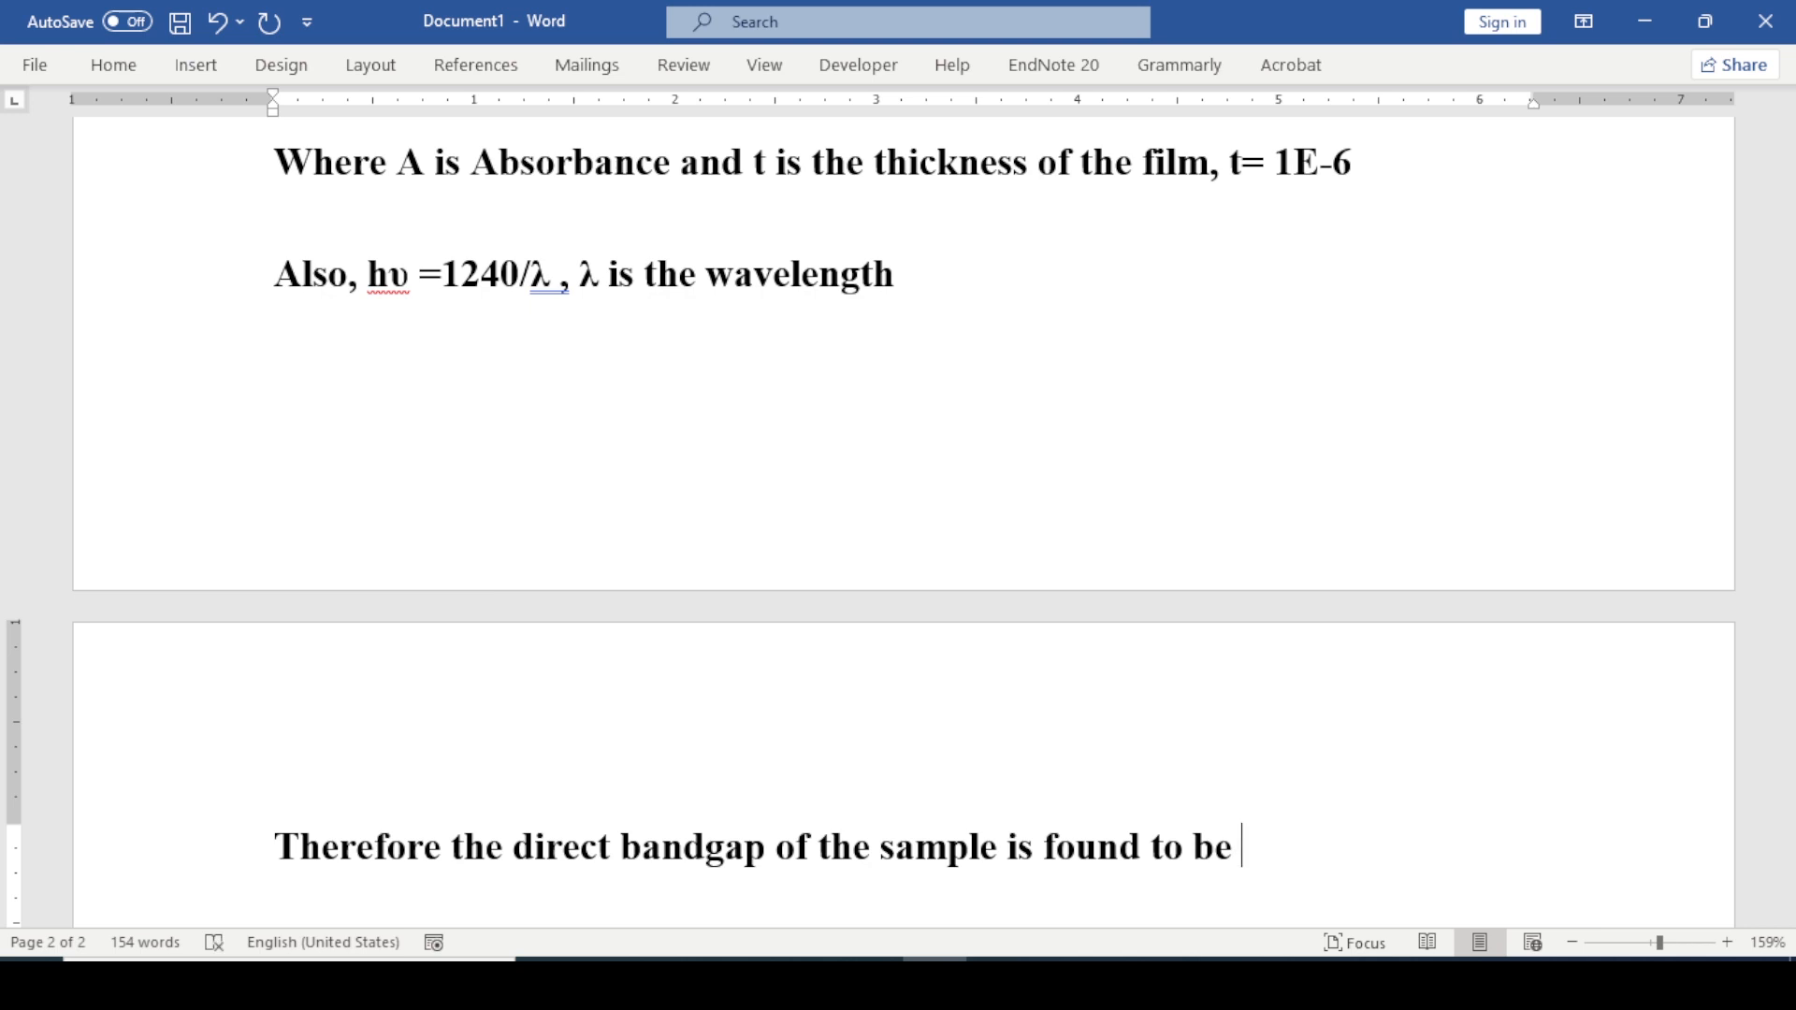
pyautogui.write('3.59e')
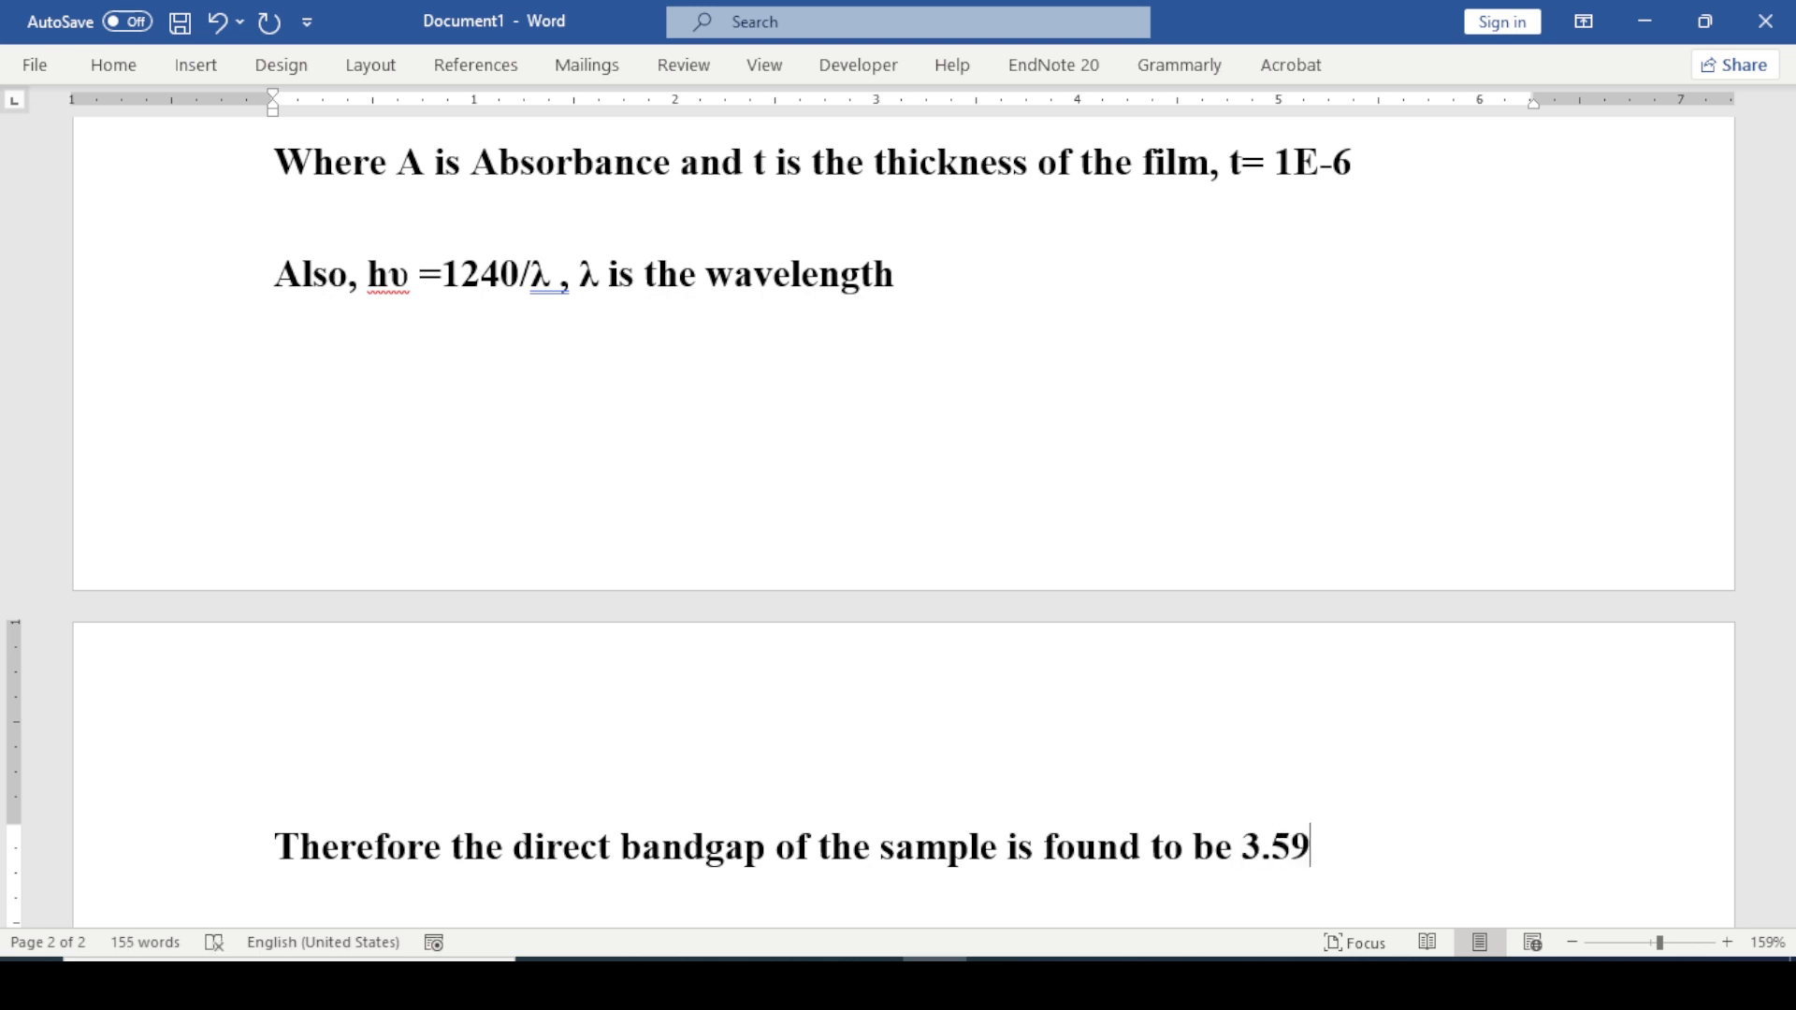